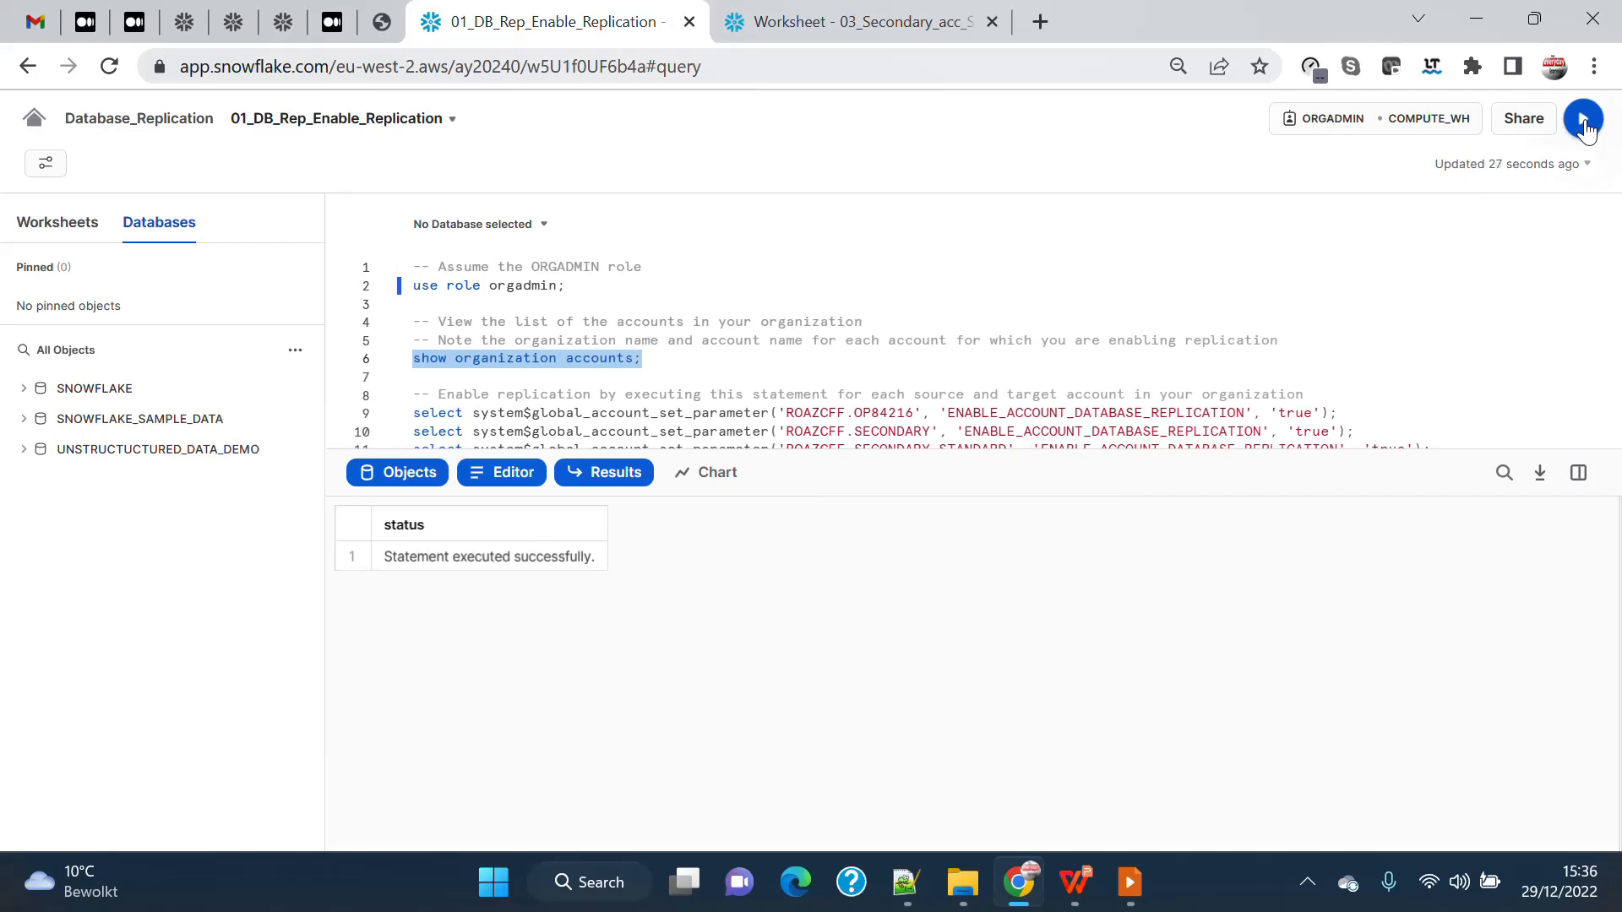
Review the replication overview slide for the primary and secondary accounts, and return to the Snowflake worksheet in Chrome.
left_click(1129, 882)
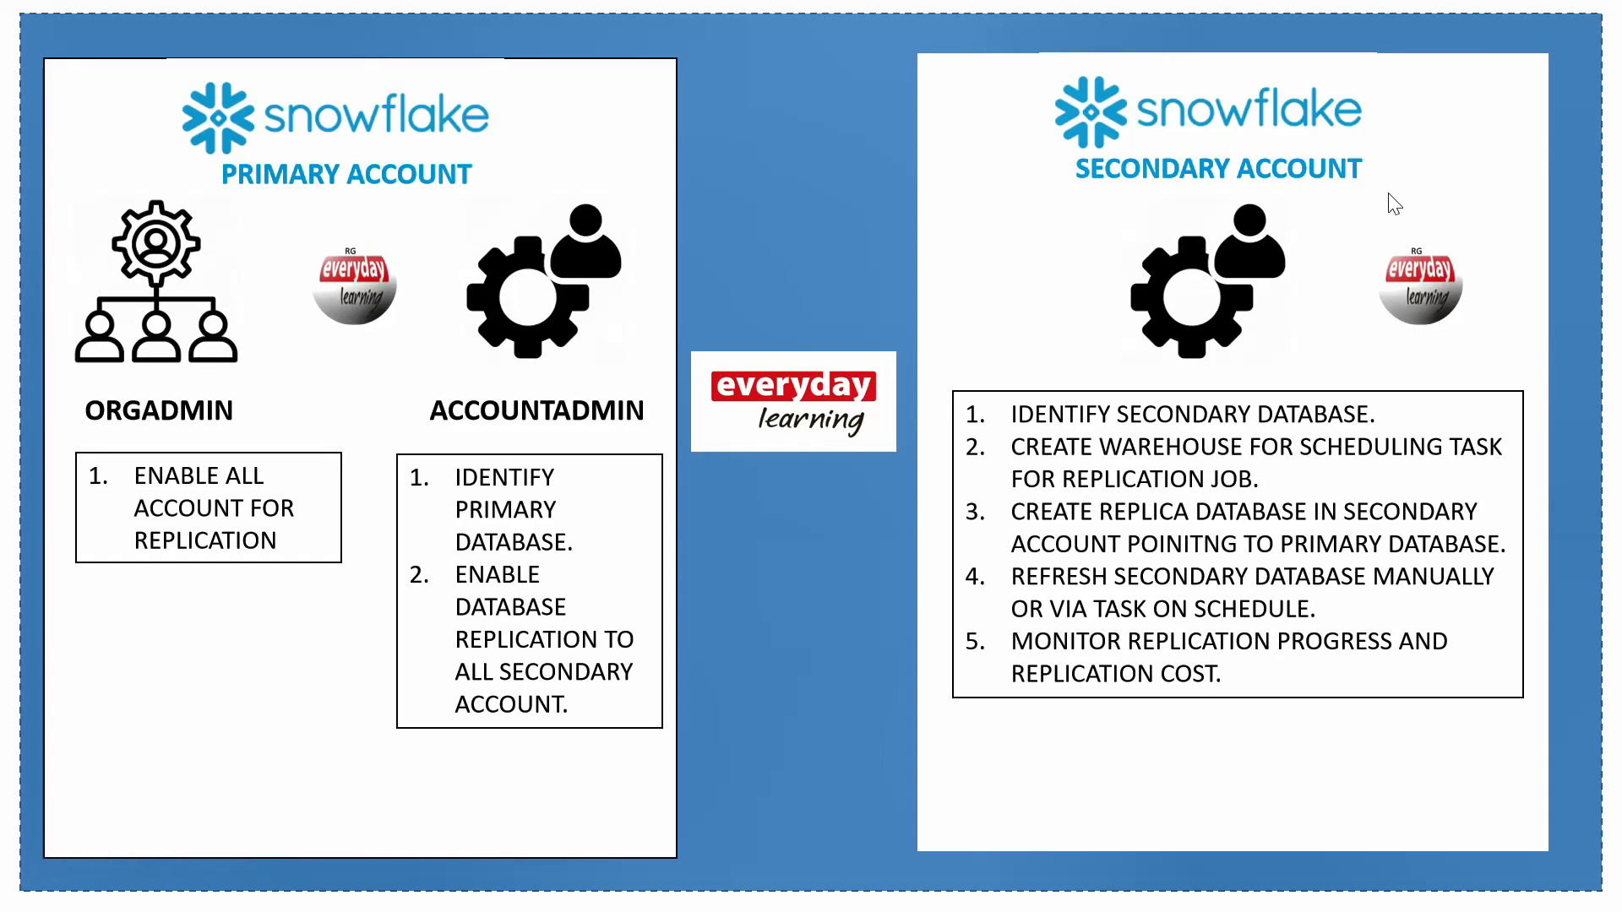
key("super")
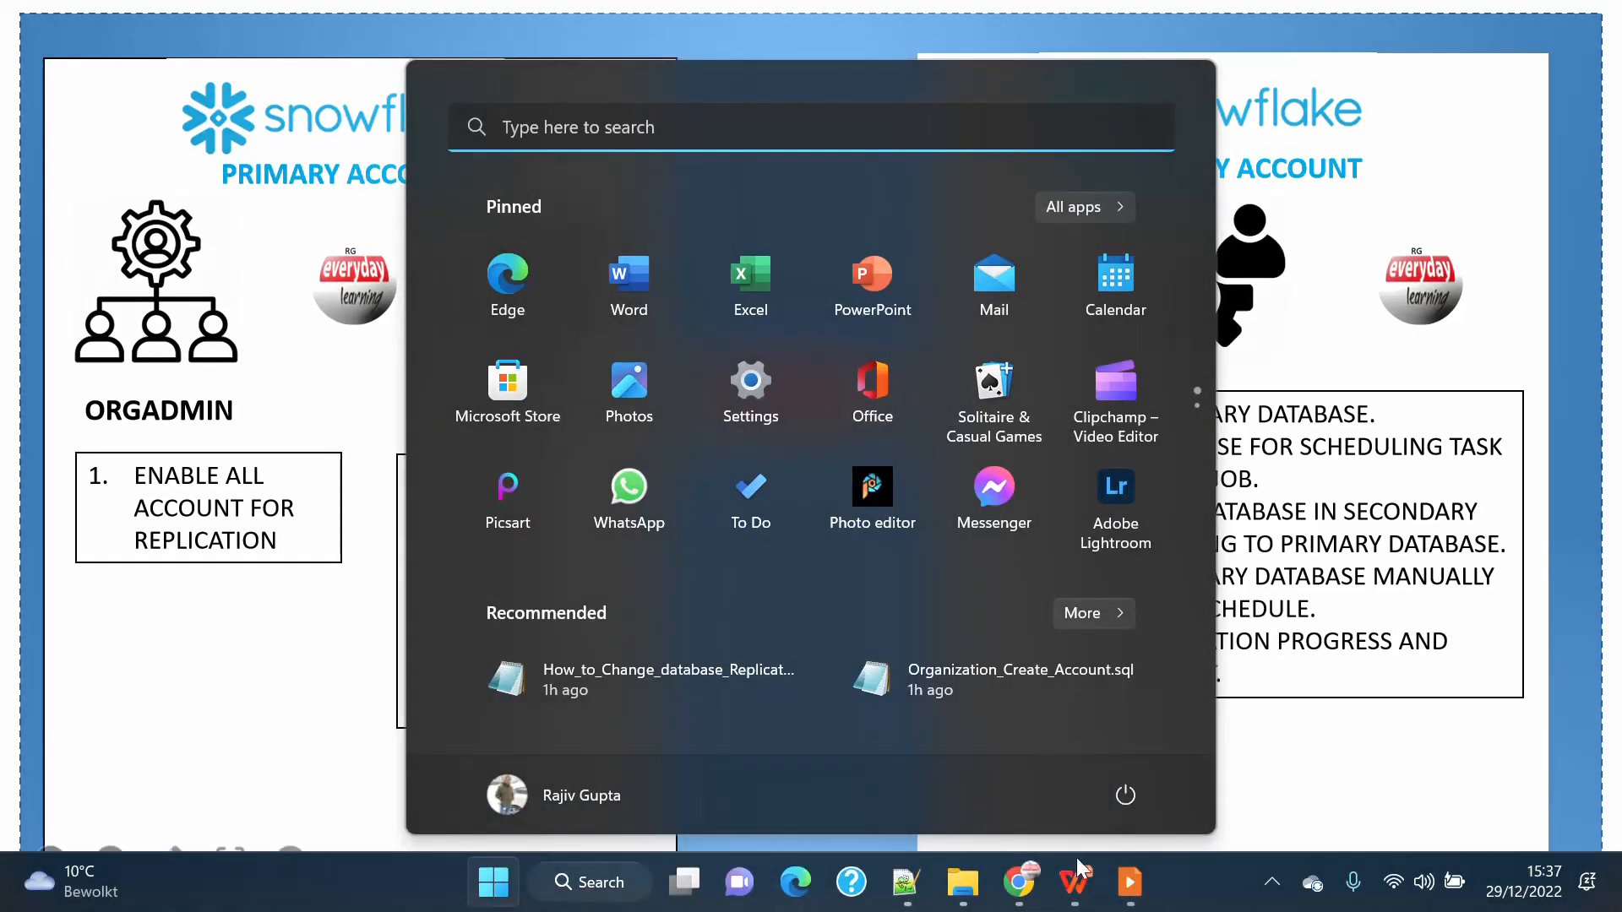
left_click(1019, 882)
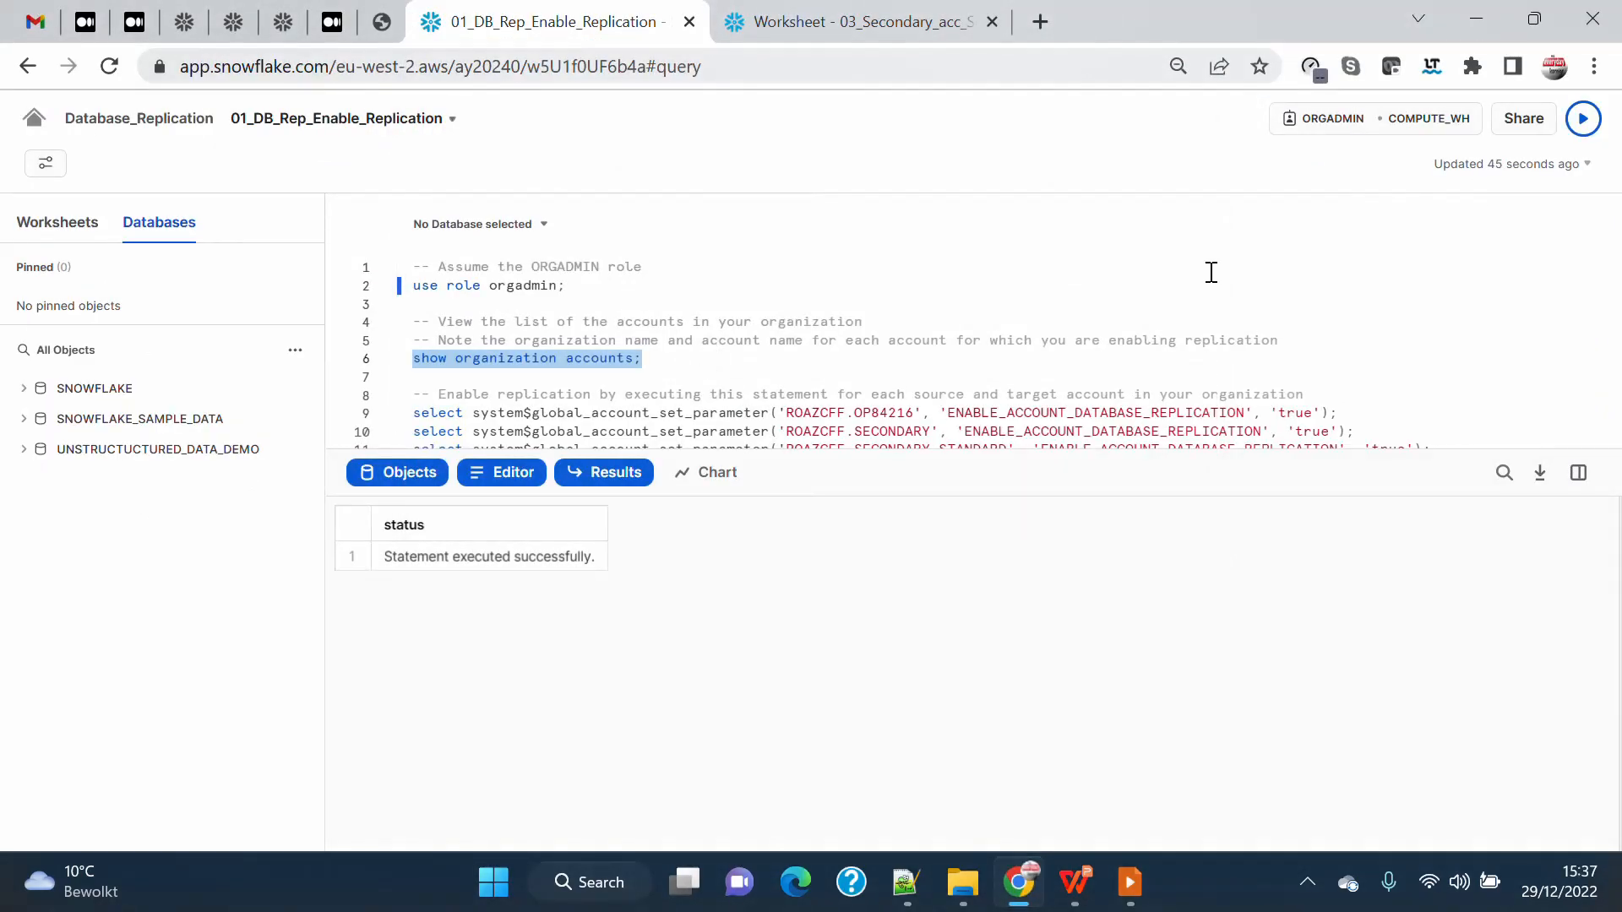
Run the show organization accounts statement and examine the listed accounts' names, Snowflake regions and editions.
left_click(1582, 119)
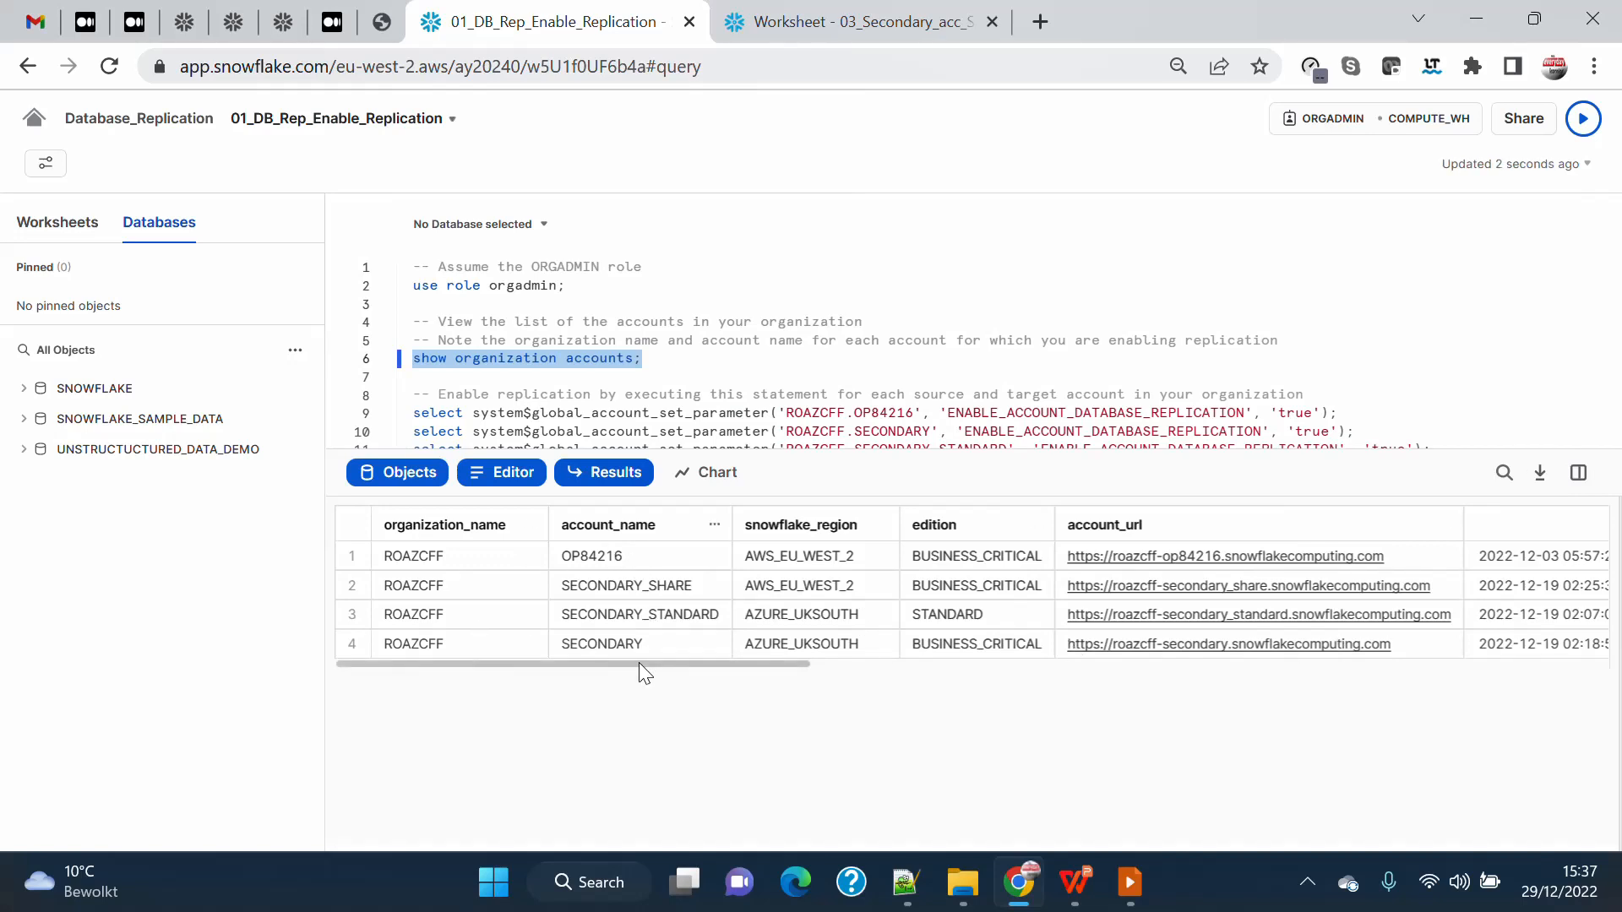
left_click(647, 558)
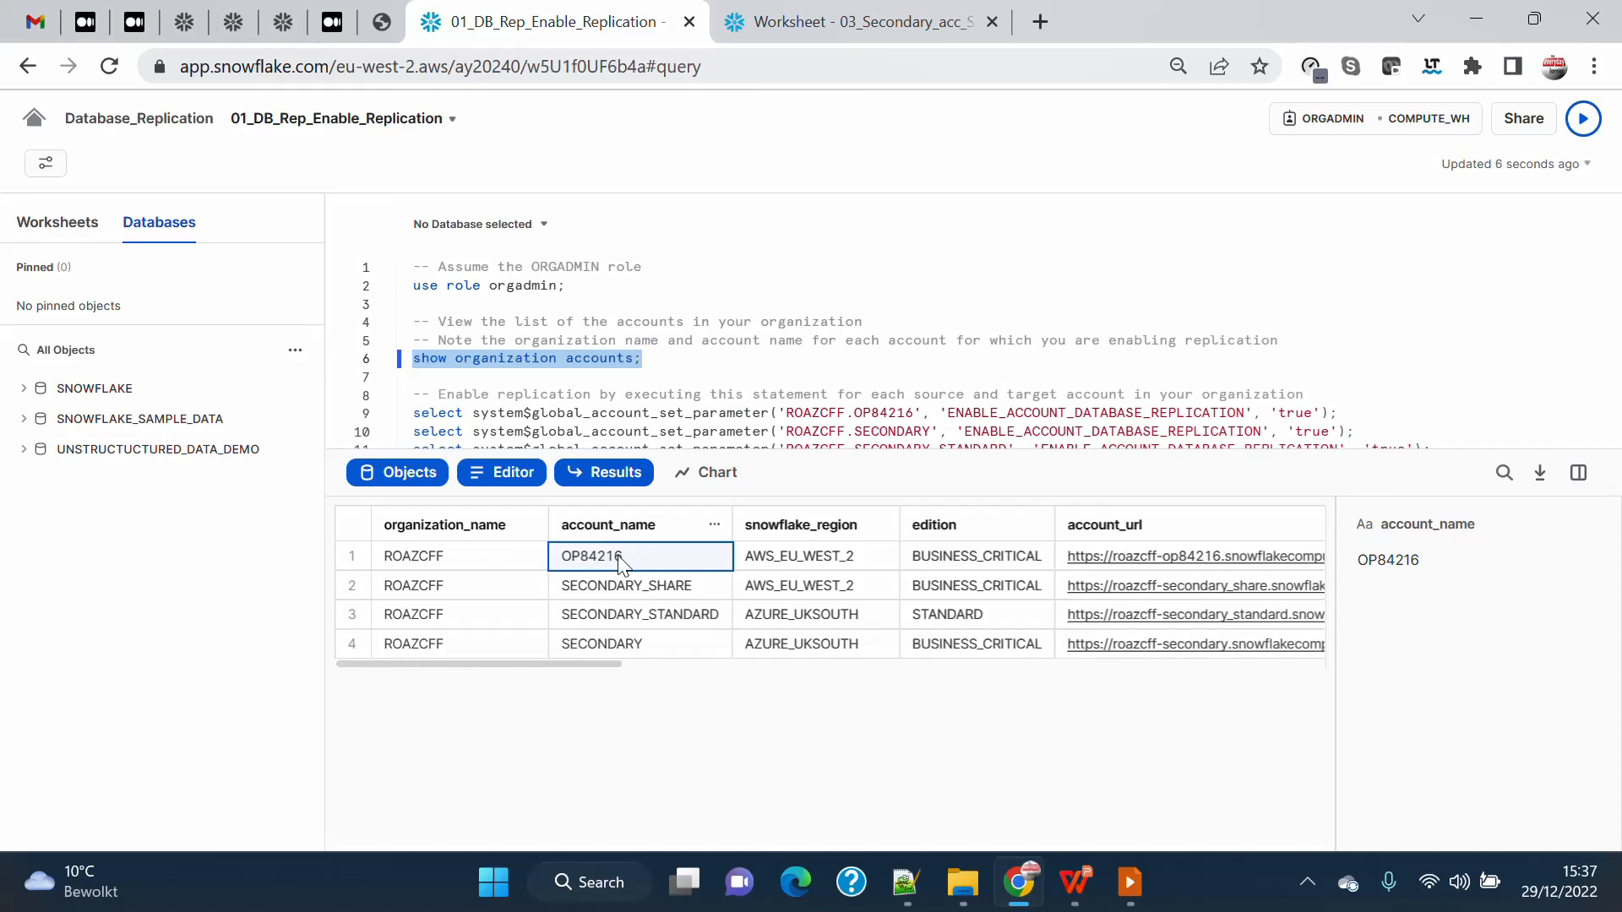
left_click(628, 655)
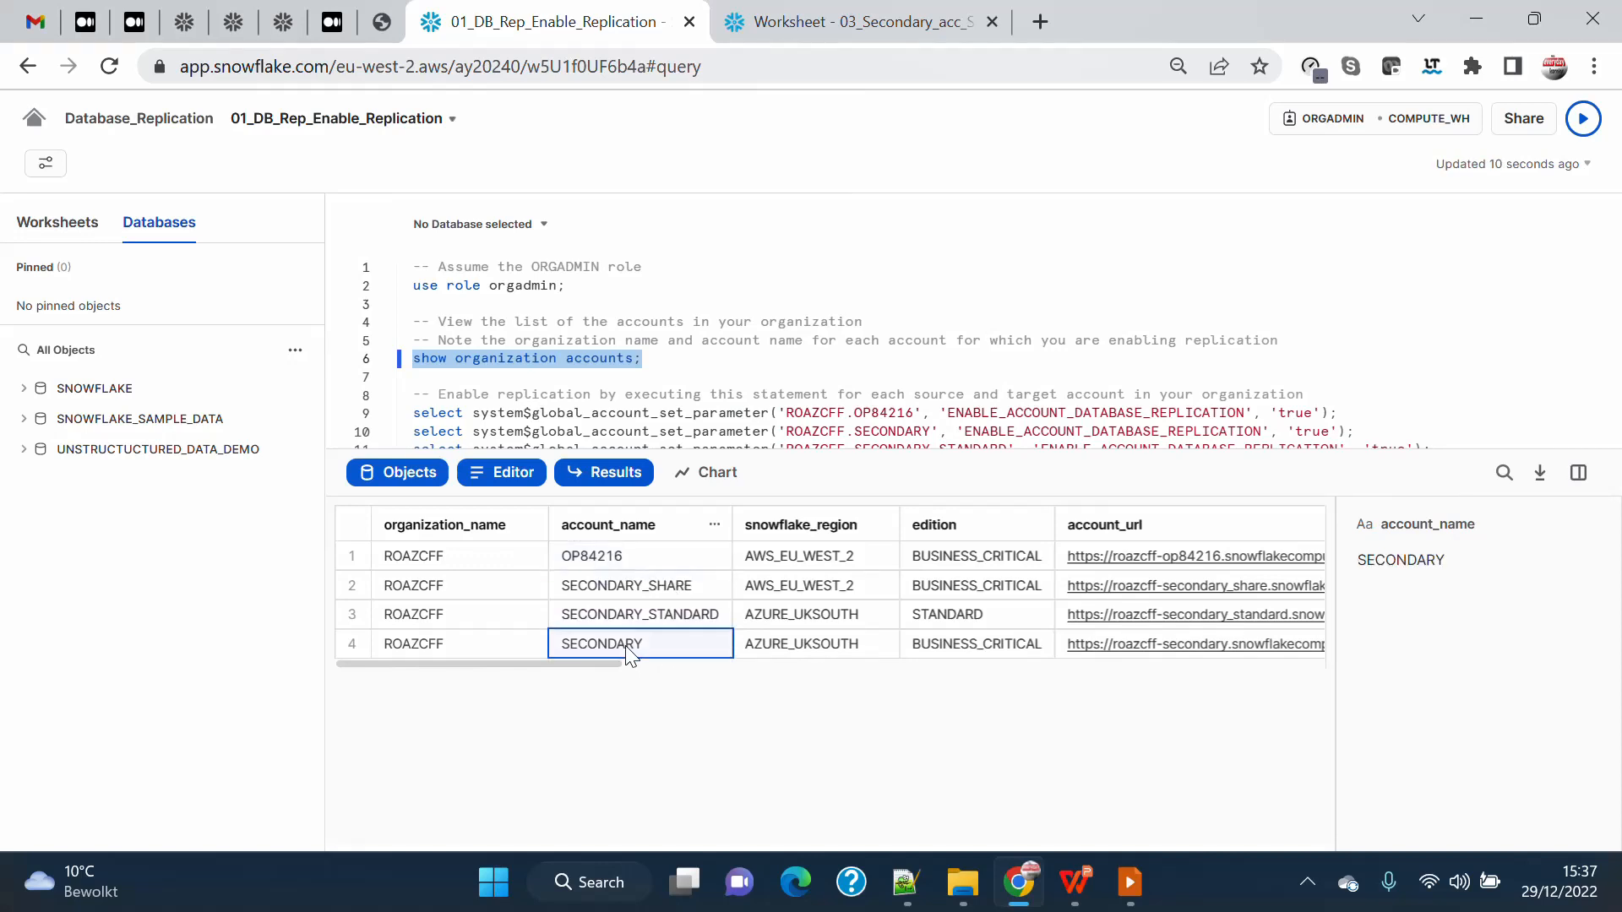
left_click(816, 652)
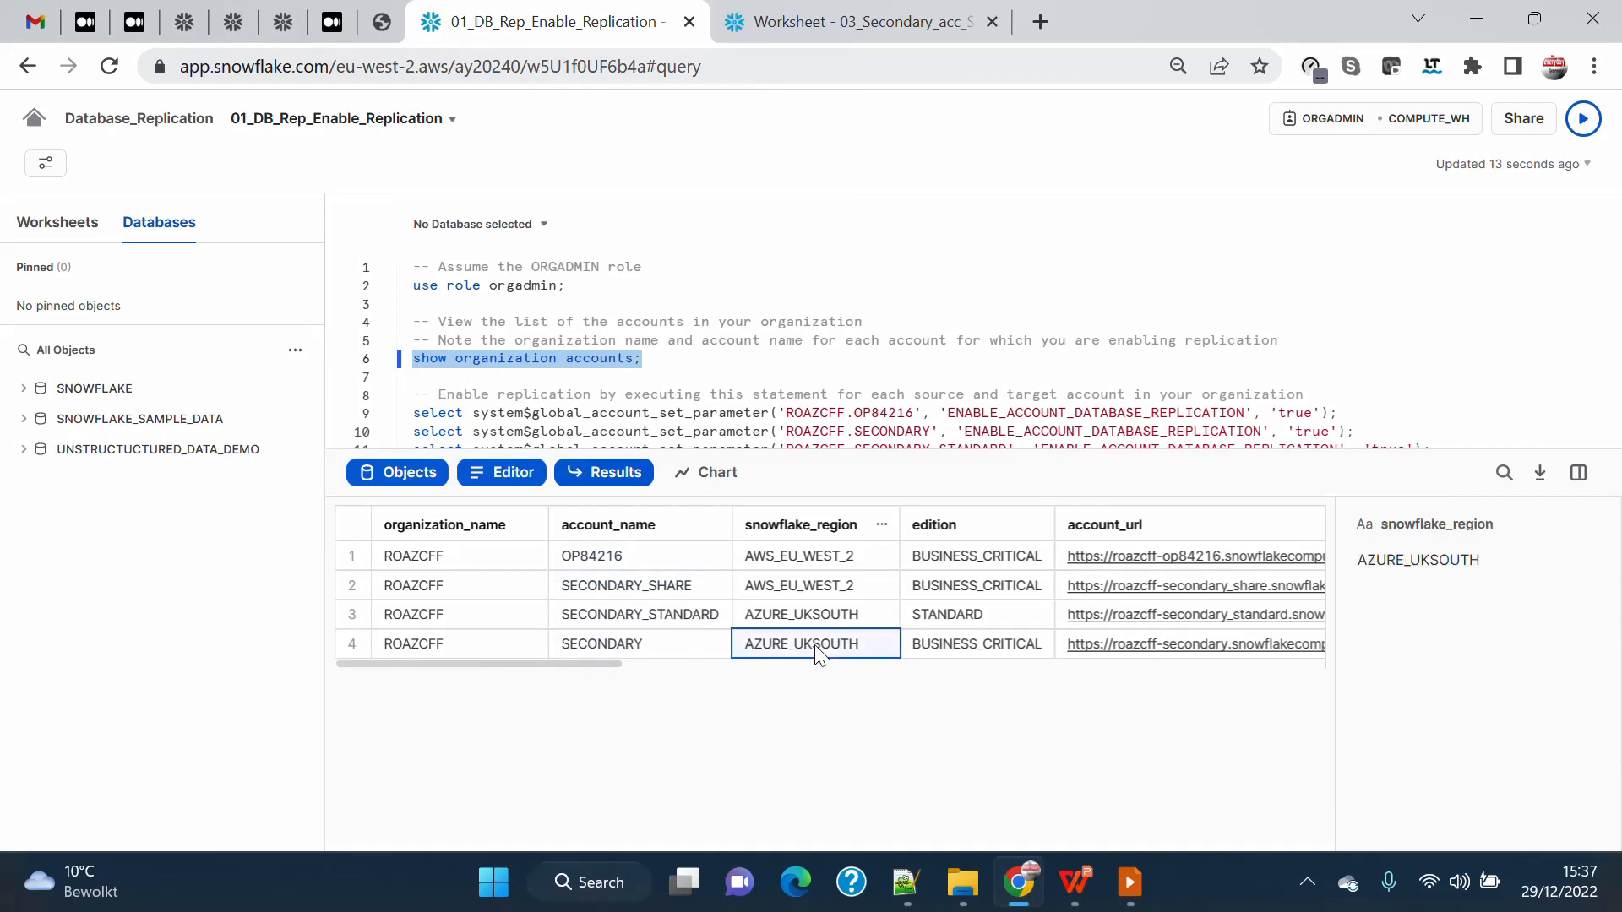
left_click(824, 557)
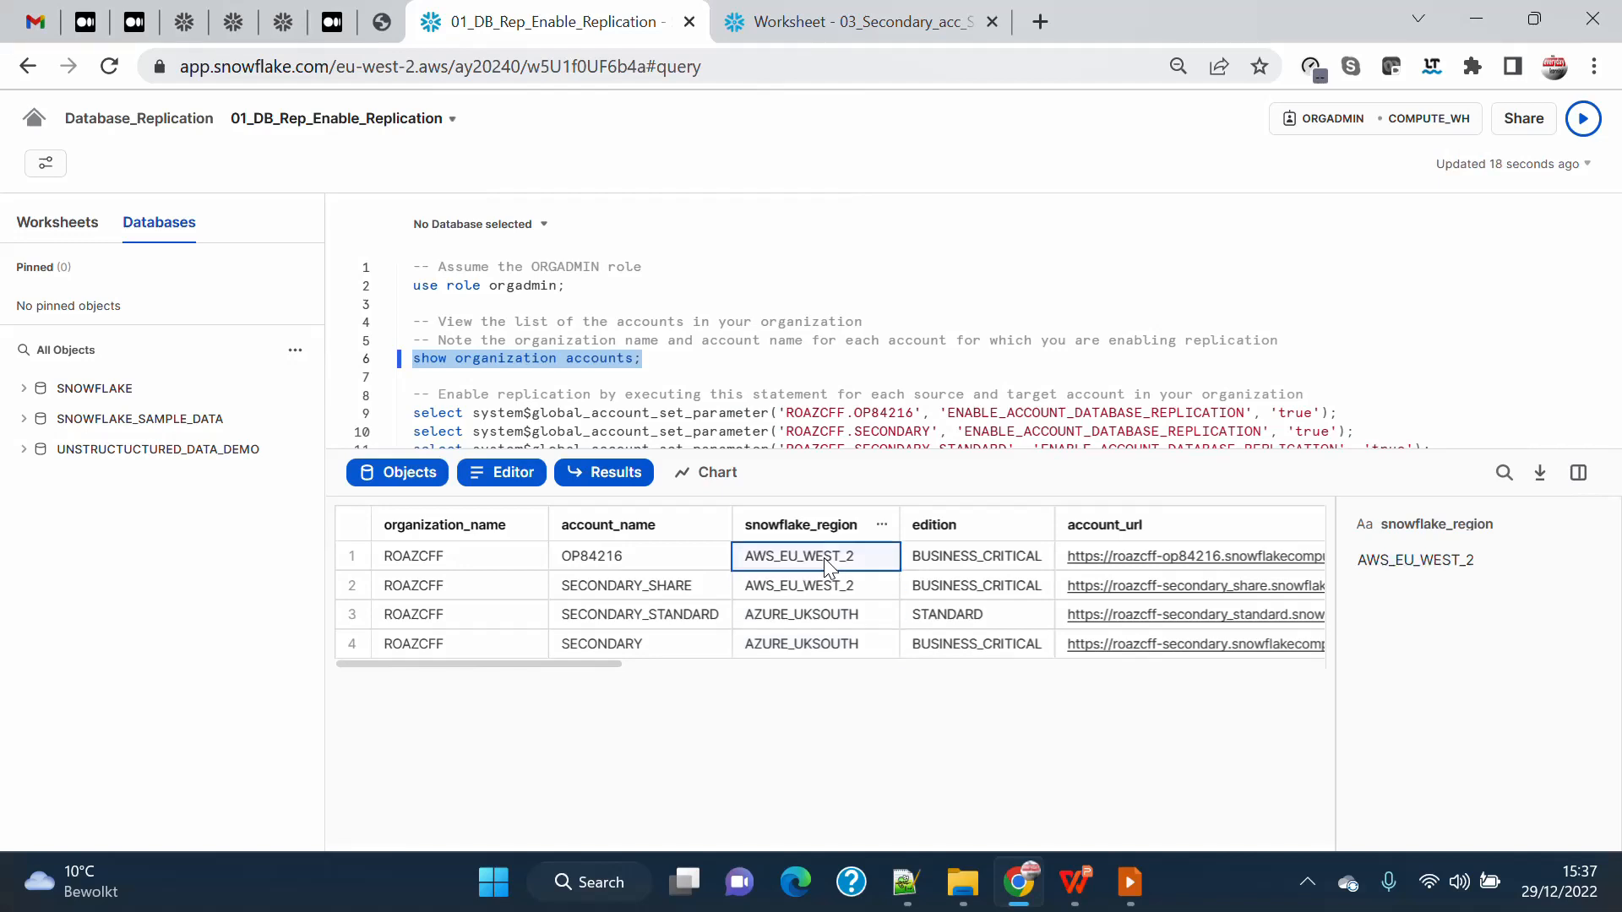
left_click(799, 646)
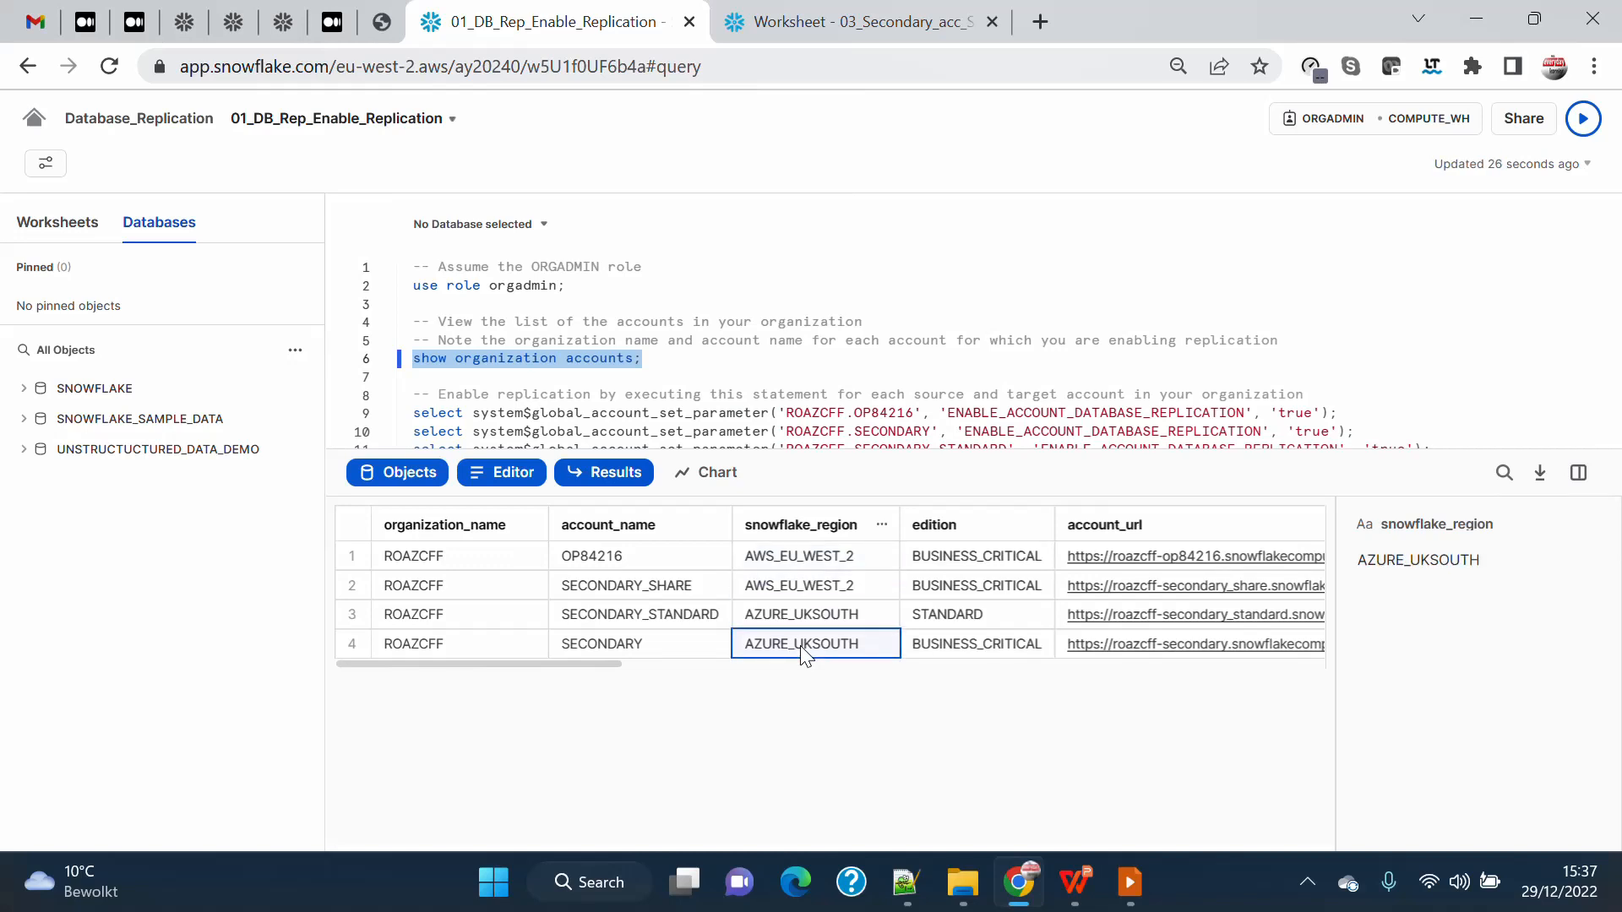
left_click(1012, 559)
left_click(1013, 587)
left_click(1015, 638)
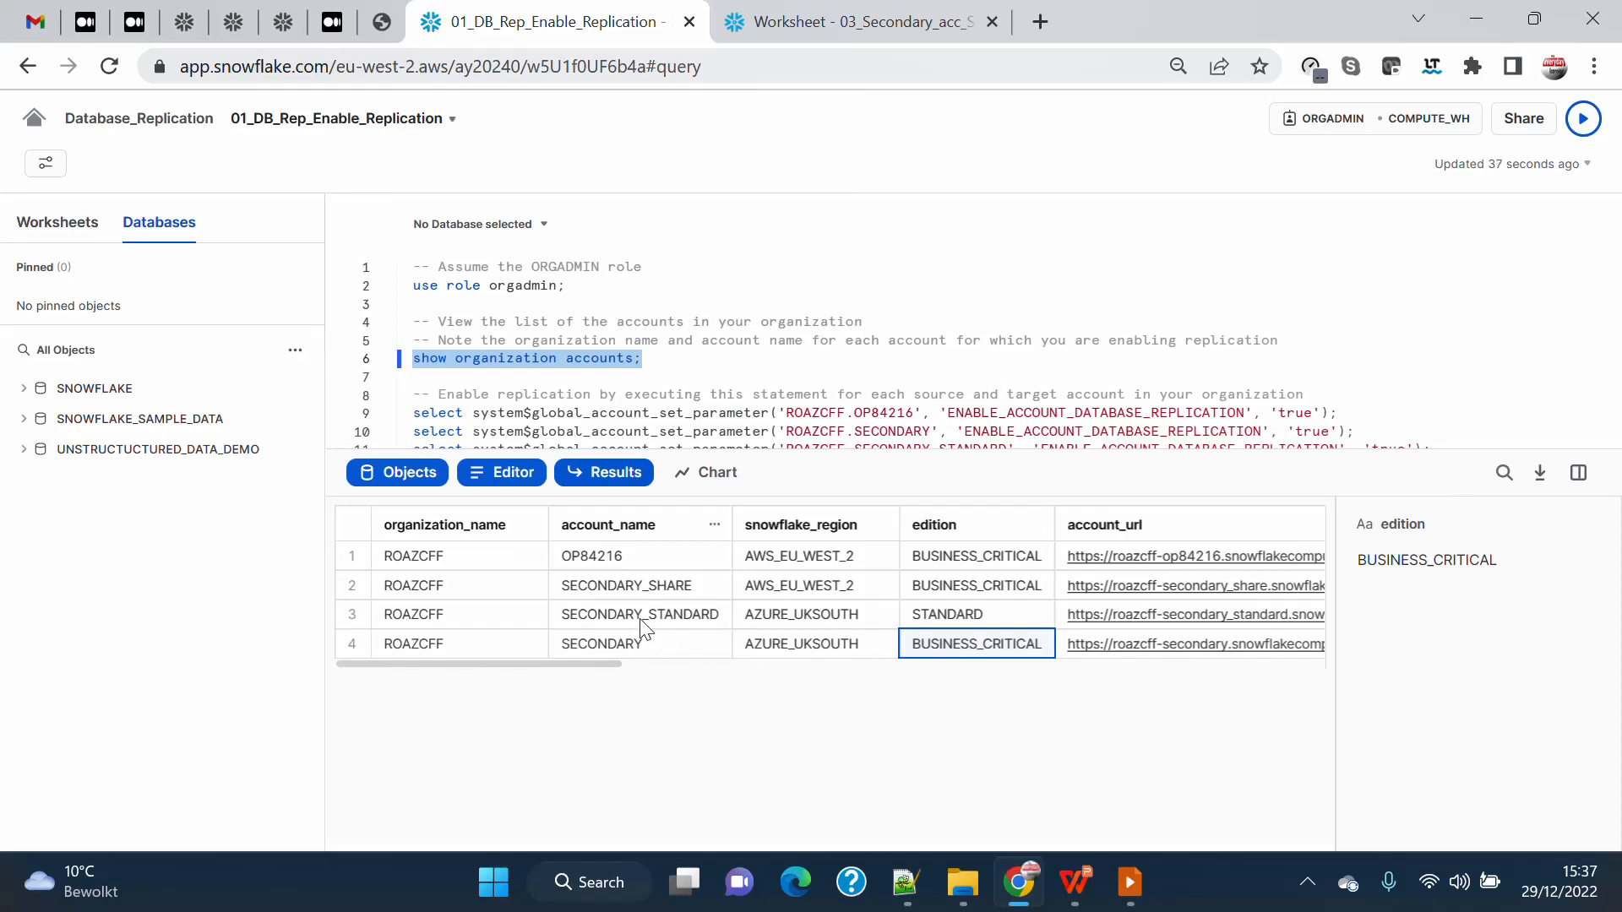
left_click(965, 559)
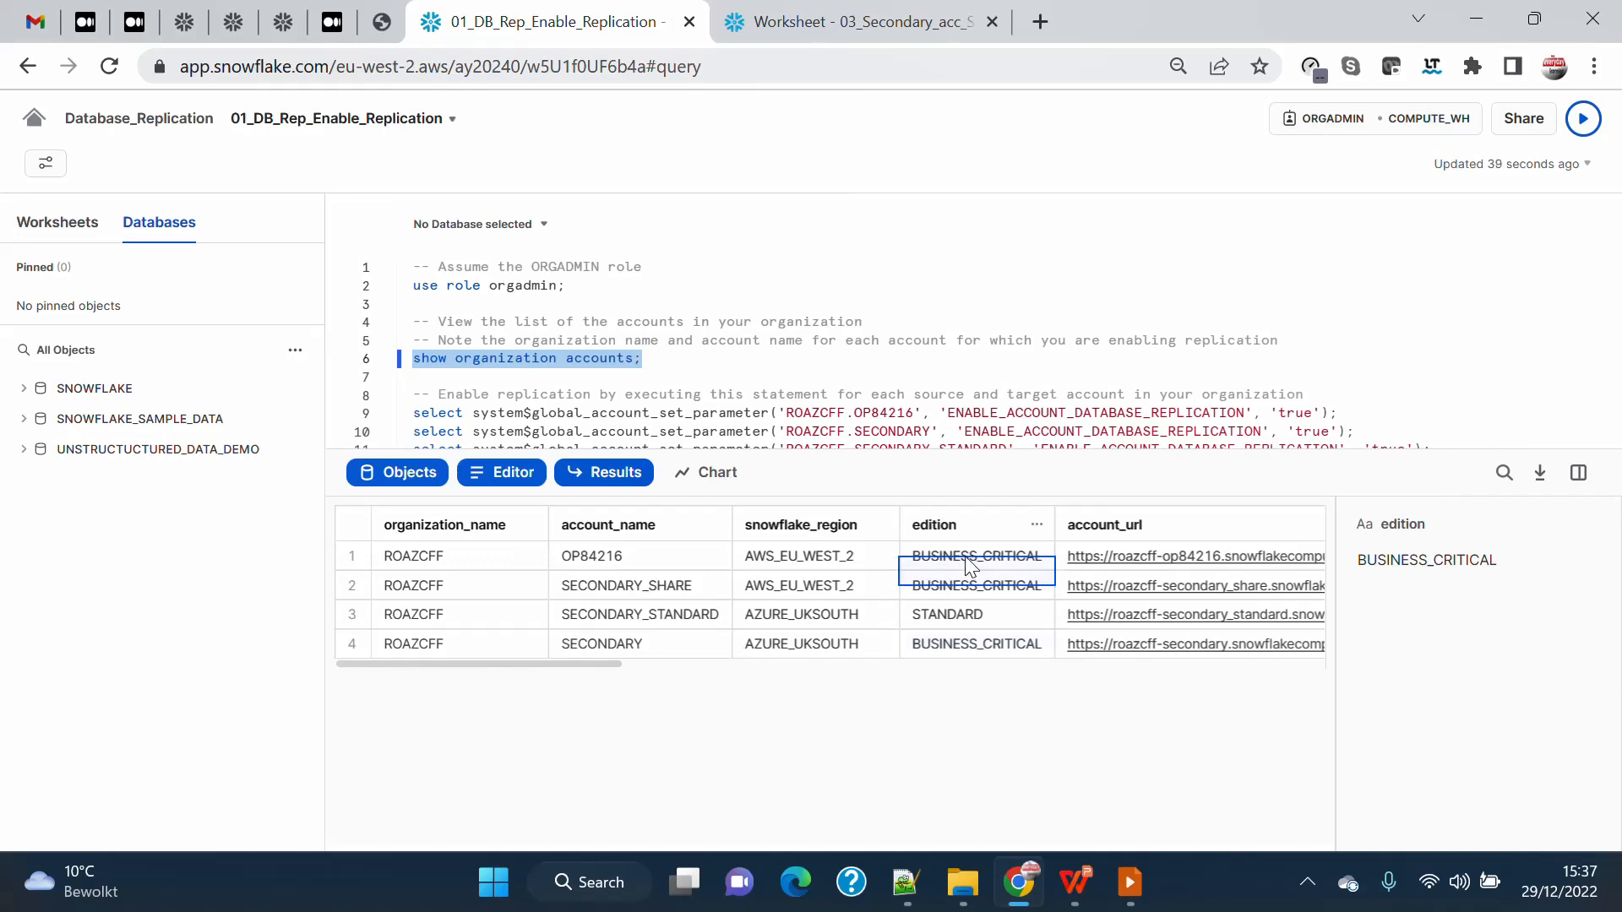
left_click(956, 615)
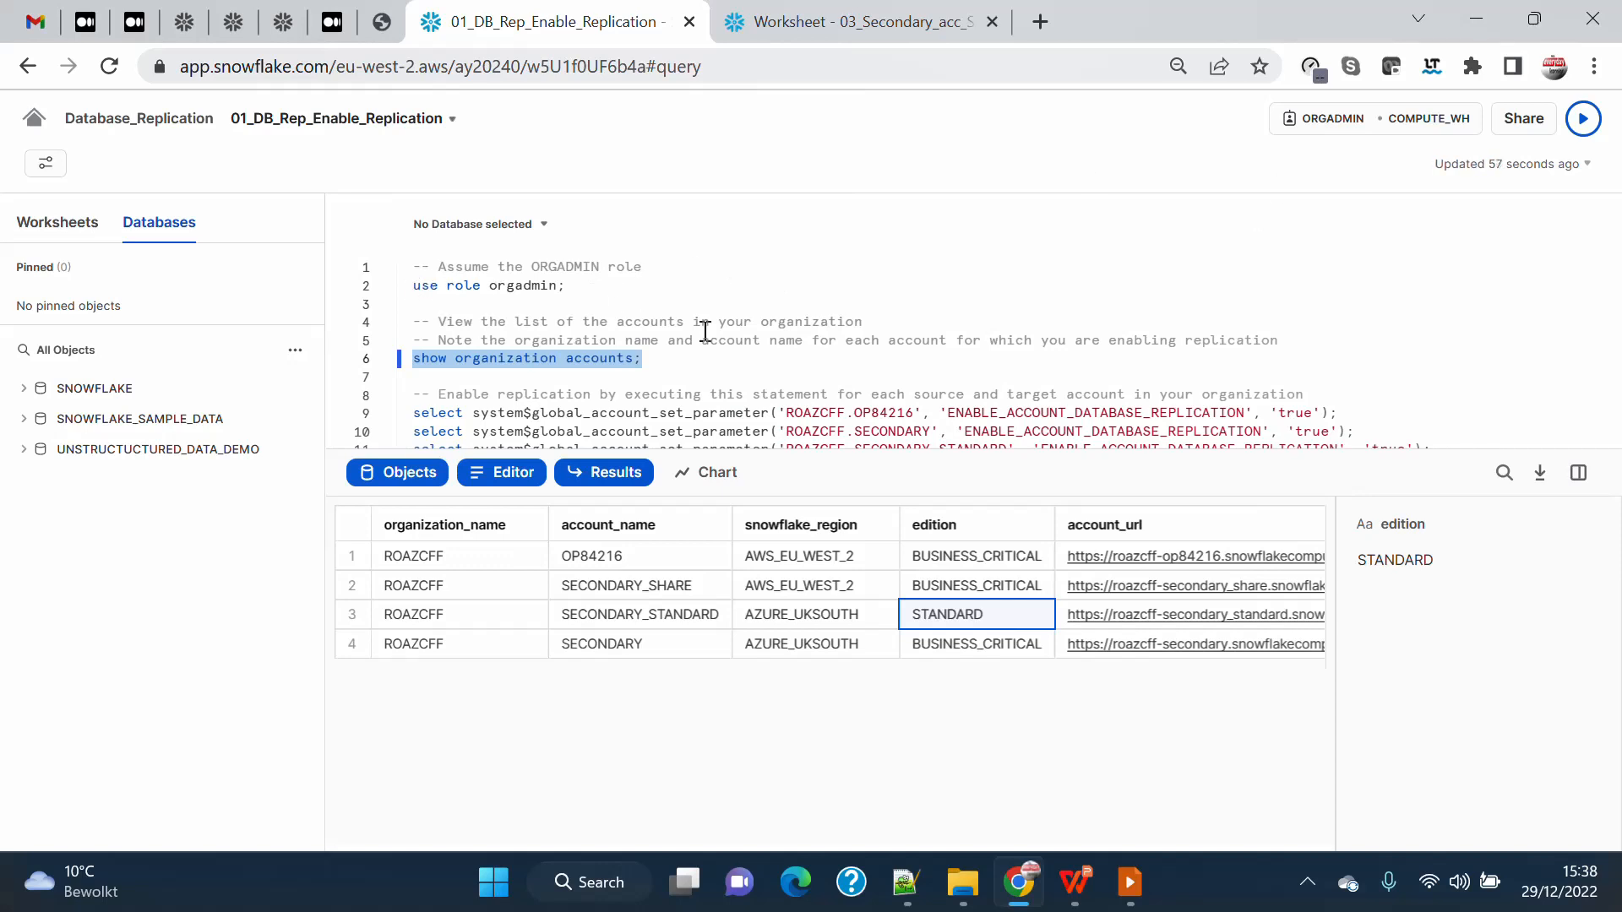
Examine the system$global_account_set_parameter function and its 'true' argument in the statements that enable account database replication.
scroll(705, 327, "down", 3)
scroll(848, 364, "up", 3)
scroll(848, 363, "up", 1)
scroll(843, 361, "down", 2)
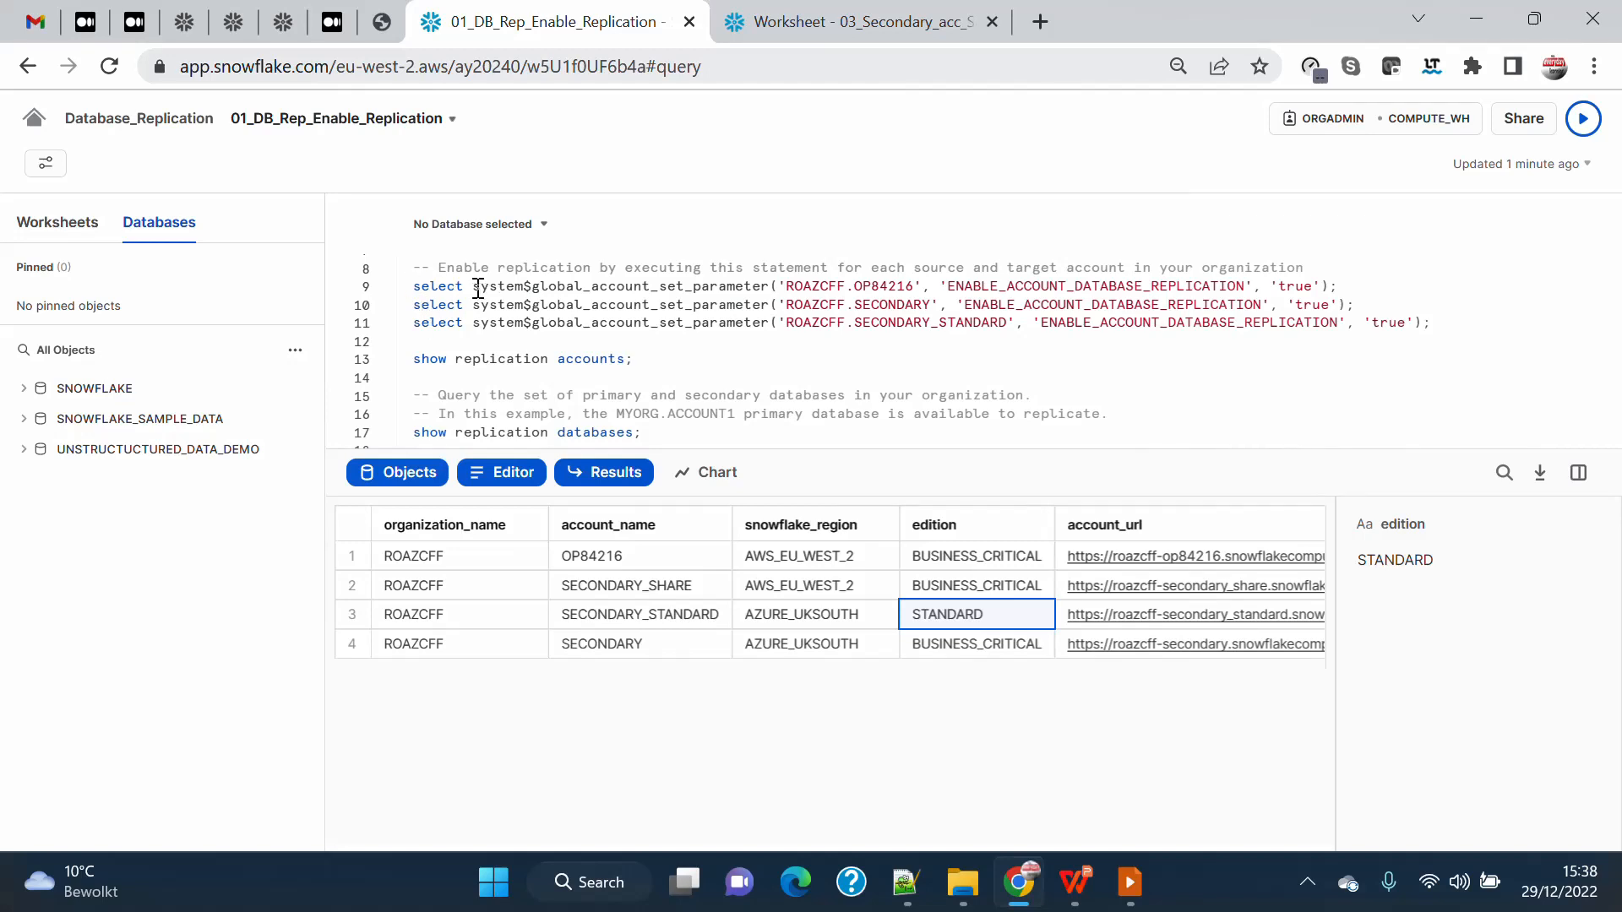
left_click_drag(473, 287, 770, 283)
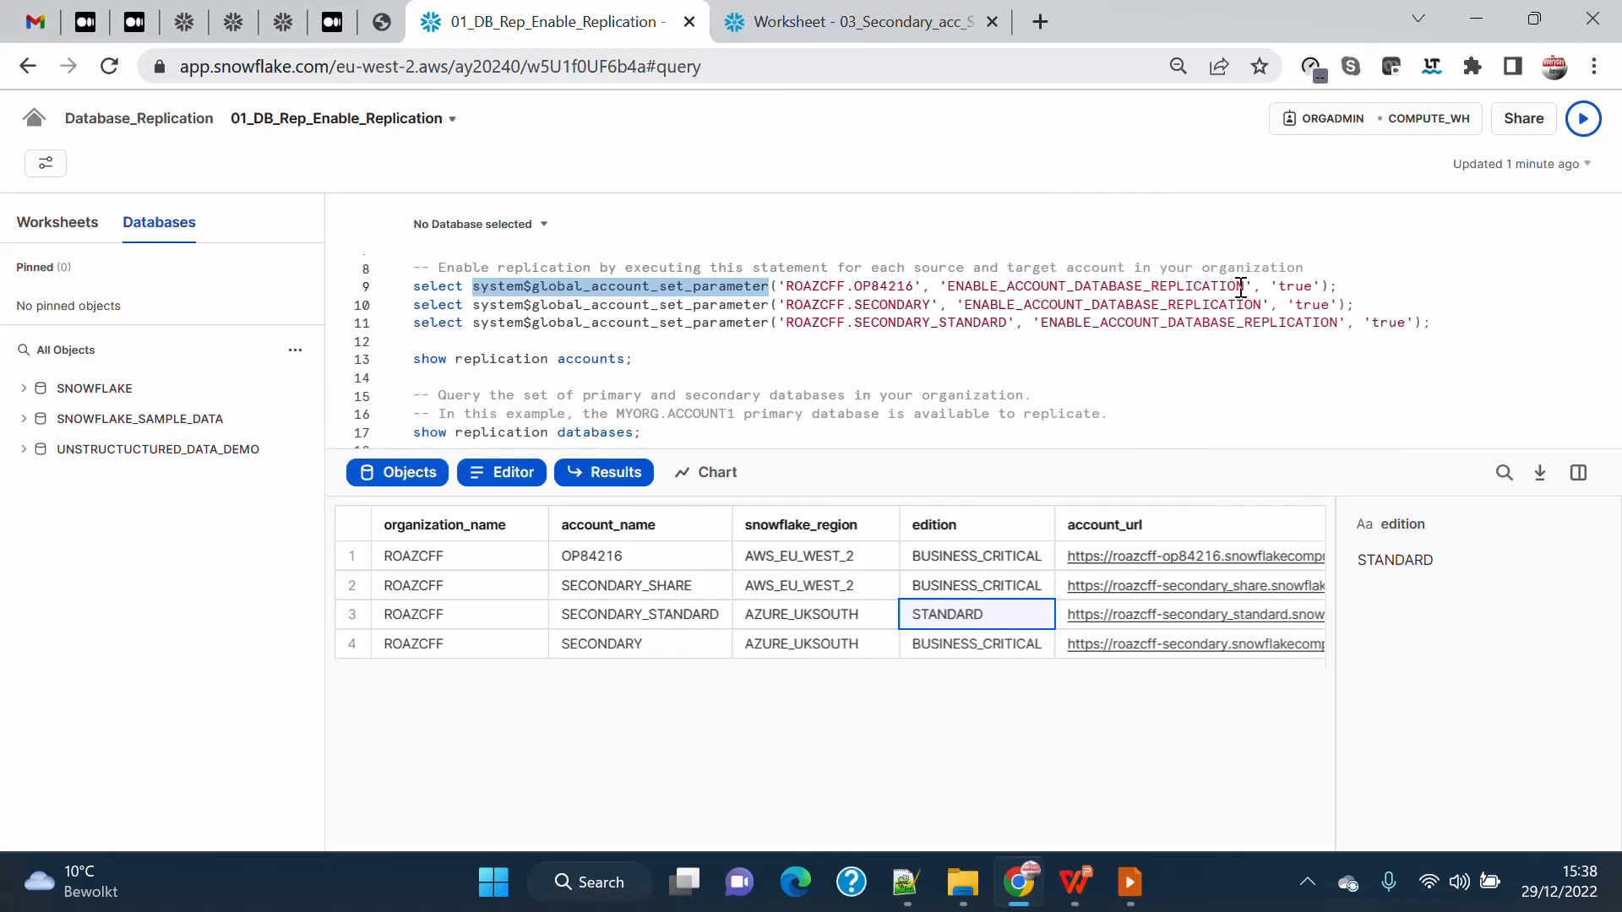
double_click(1293, 287)
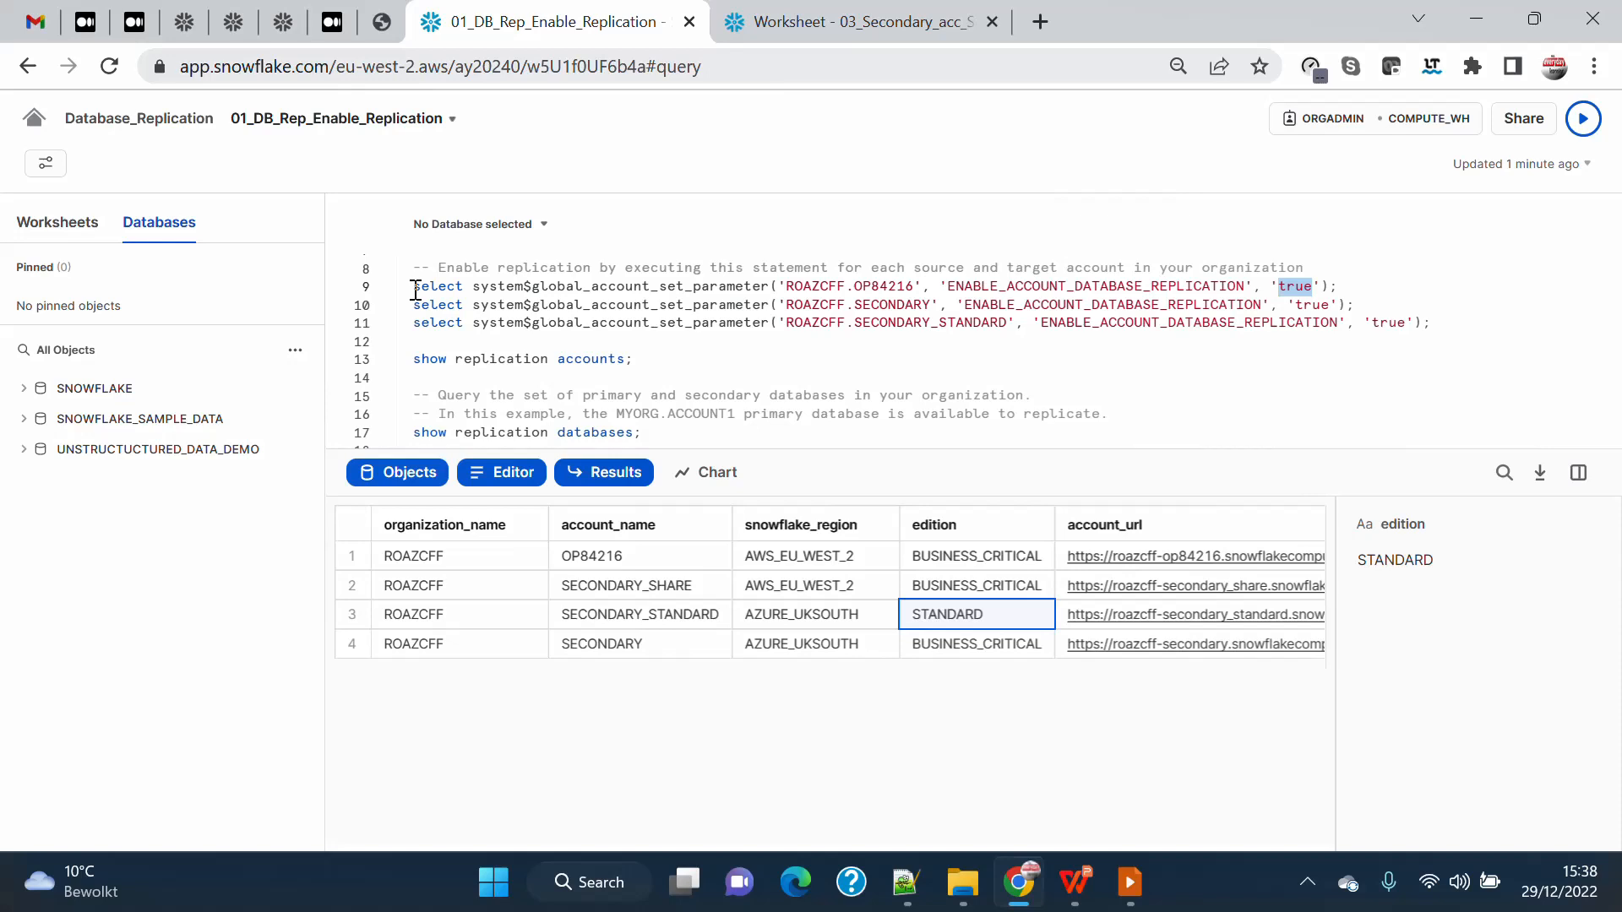
Run the show replication accounts statement to check which accounts have replication enabled.
left_click_drag(674, 358, 367, 368)
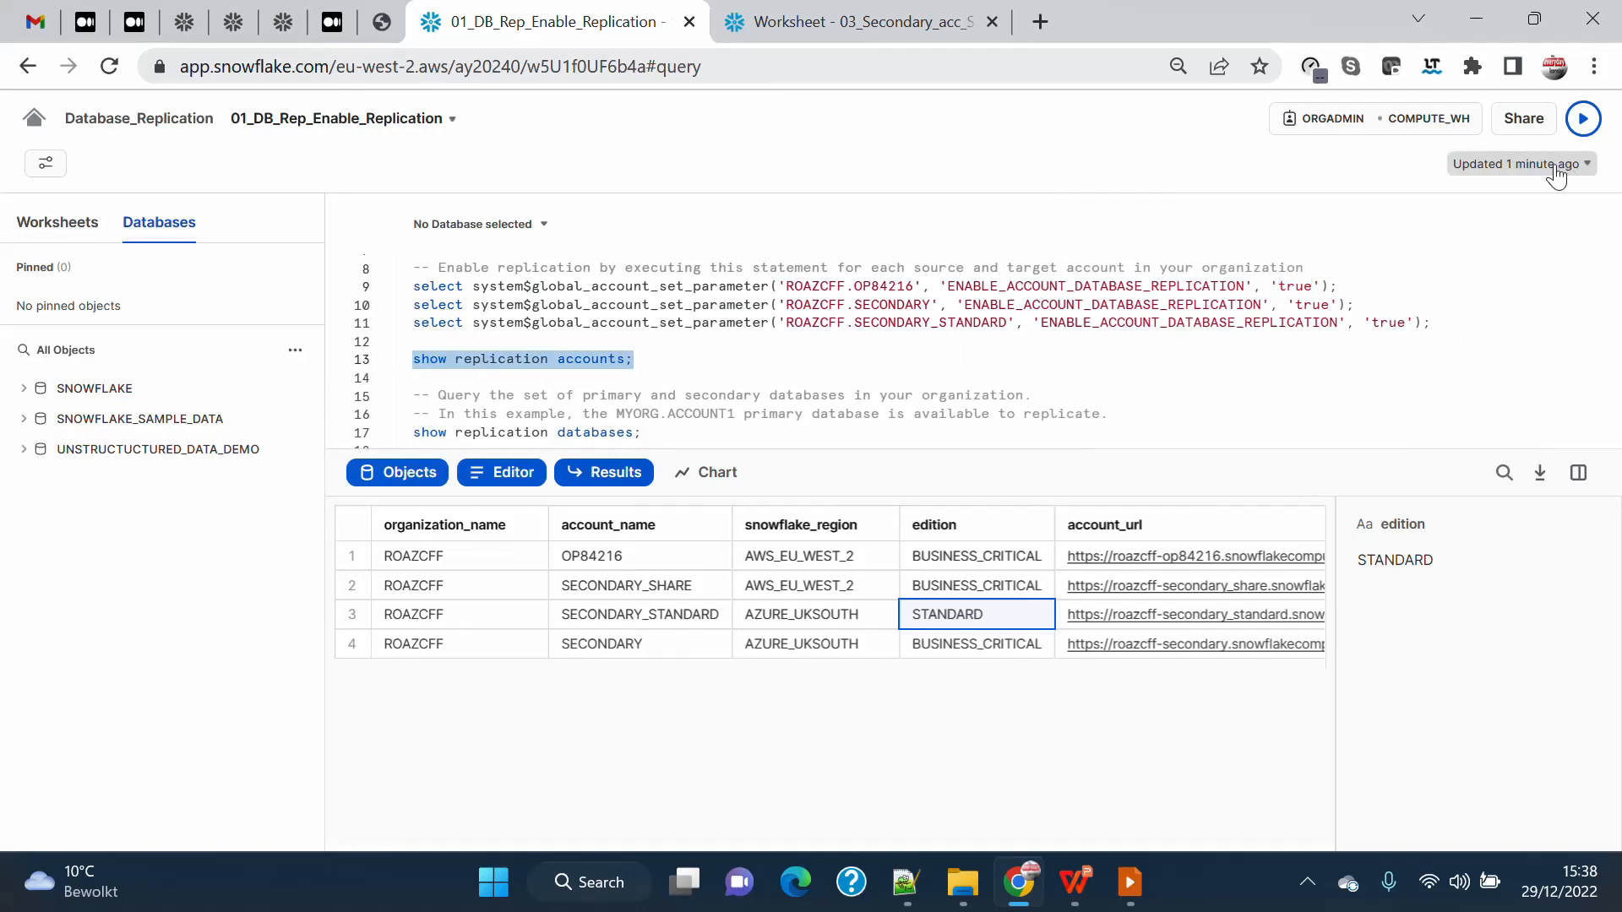
left_click(1580, 121)
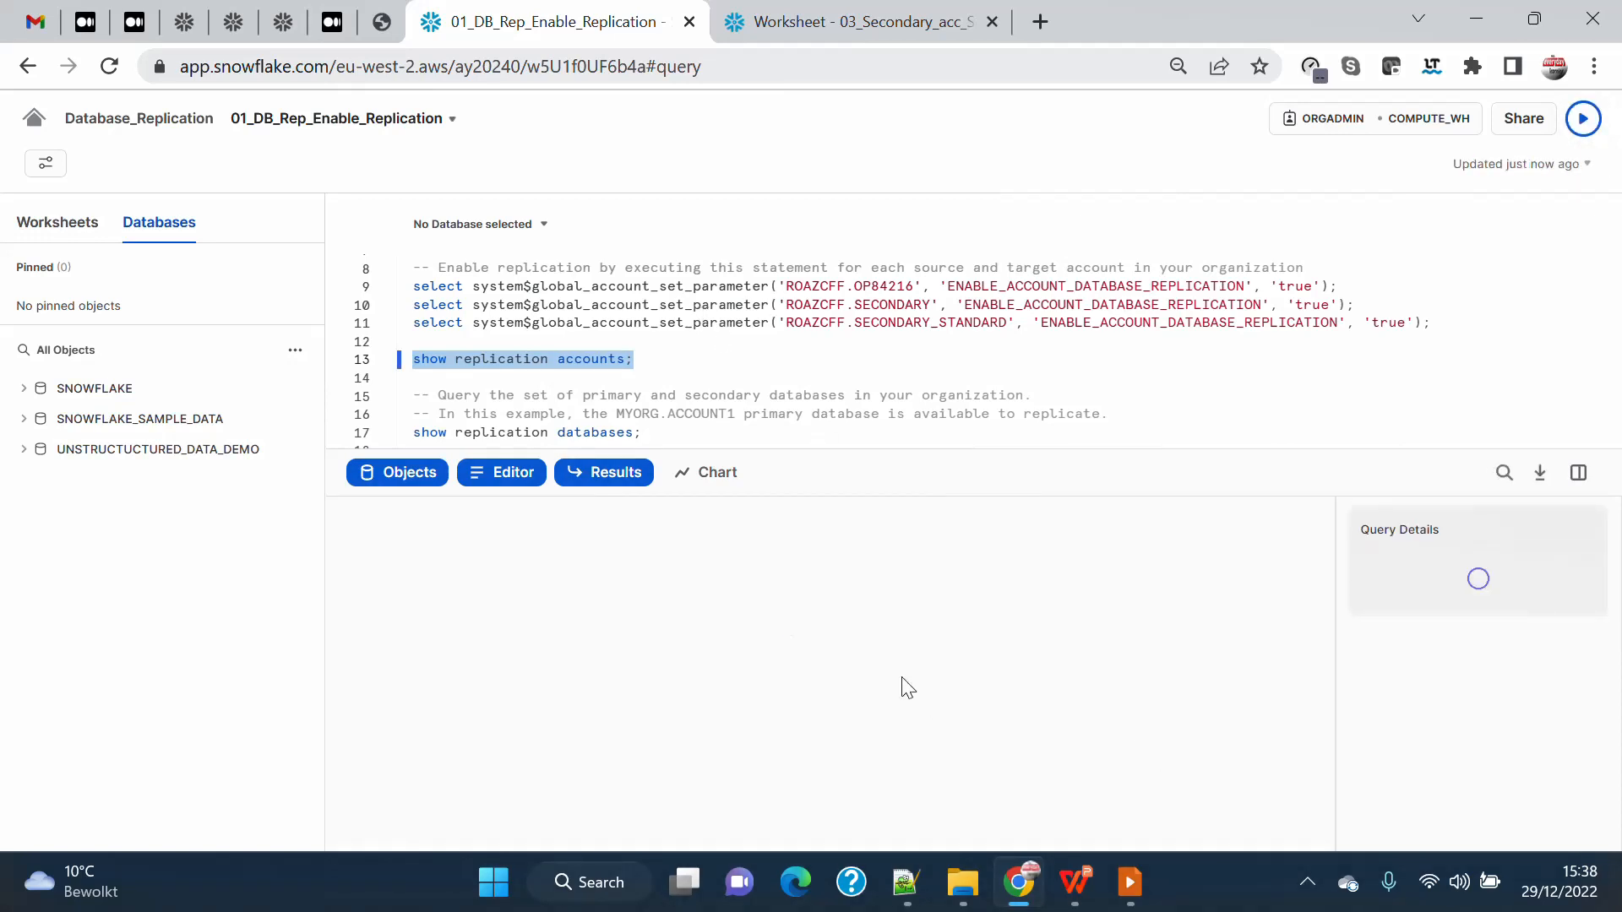
Run all three statements setting ENABLE_ACCOUNT_DATABASE_REPLICATION to 'true' for the primary, SECONDARY and SECONDARY_STANDARD accounts.
left_click(659, 356)
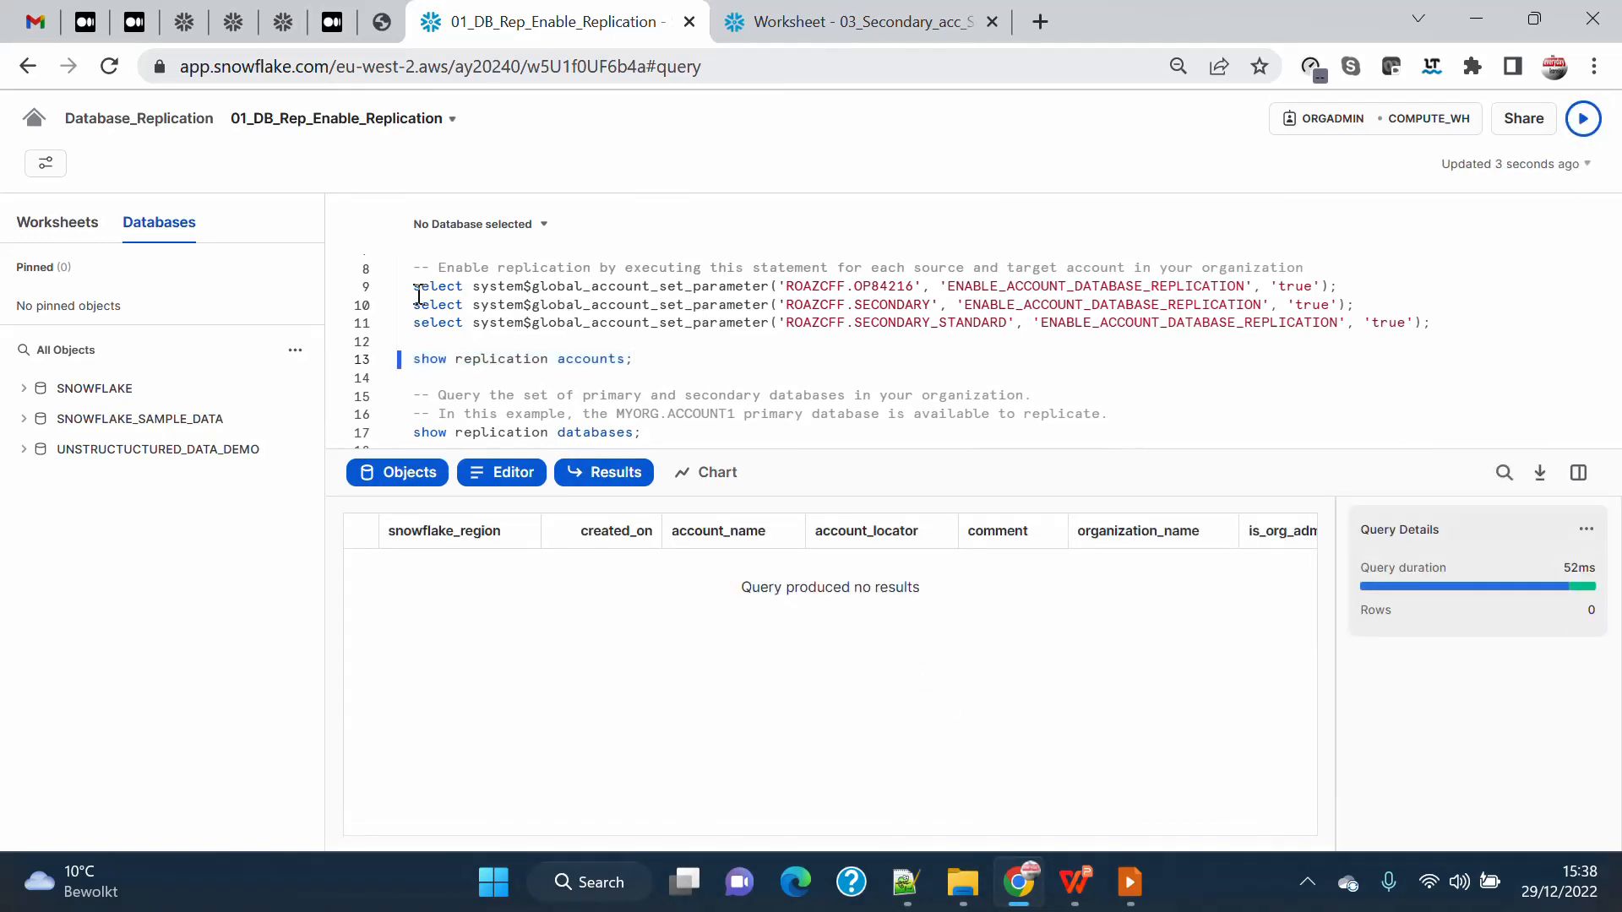
left_click_drag(414, 287, 1459, 323)
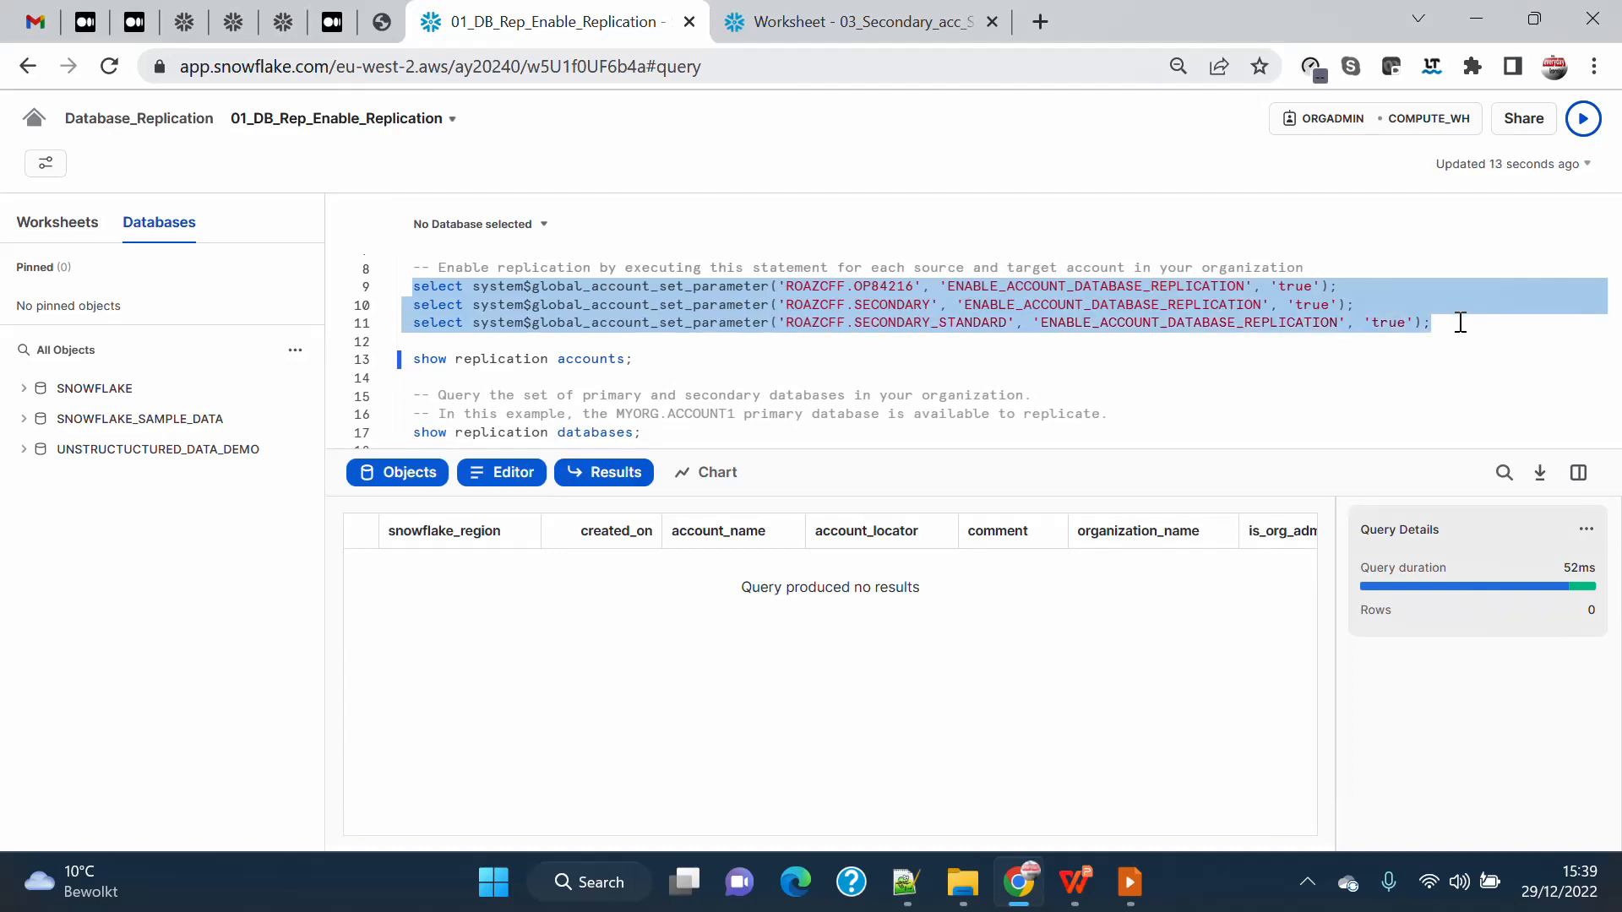
left_click(1583, 118)
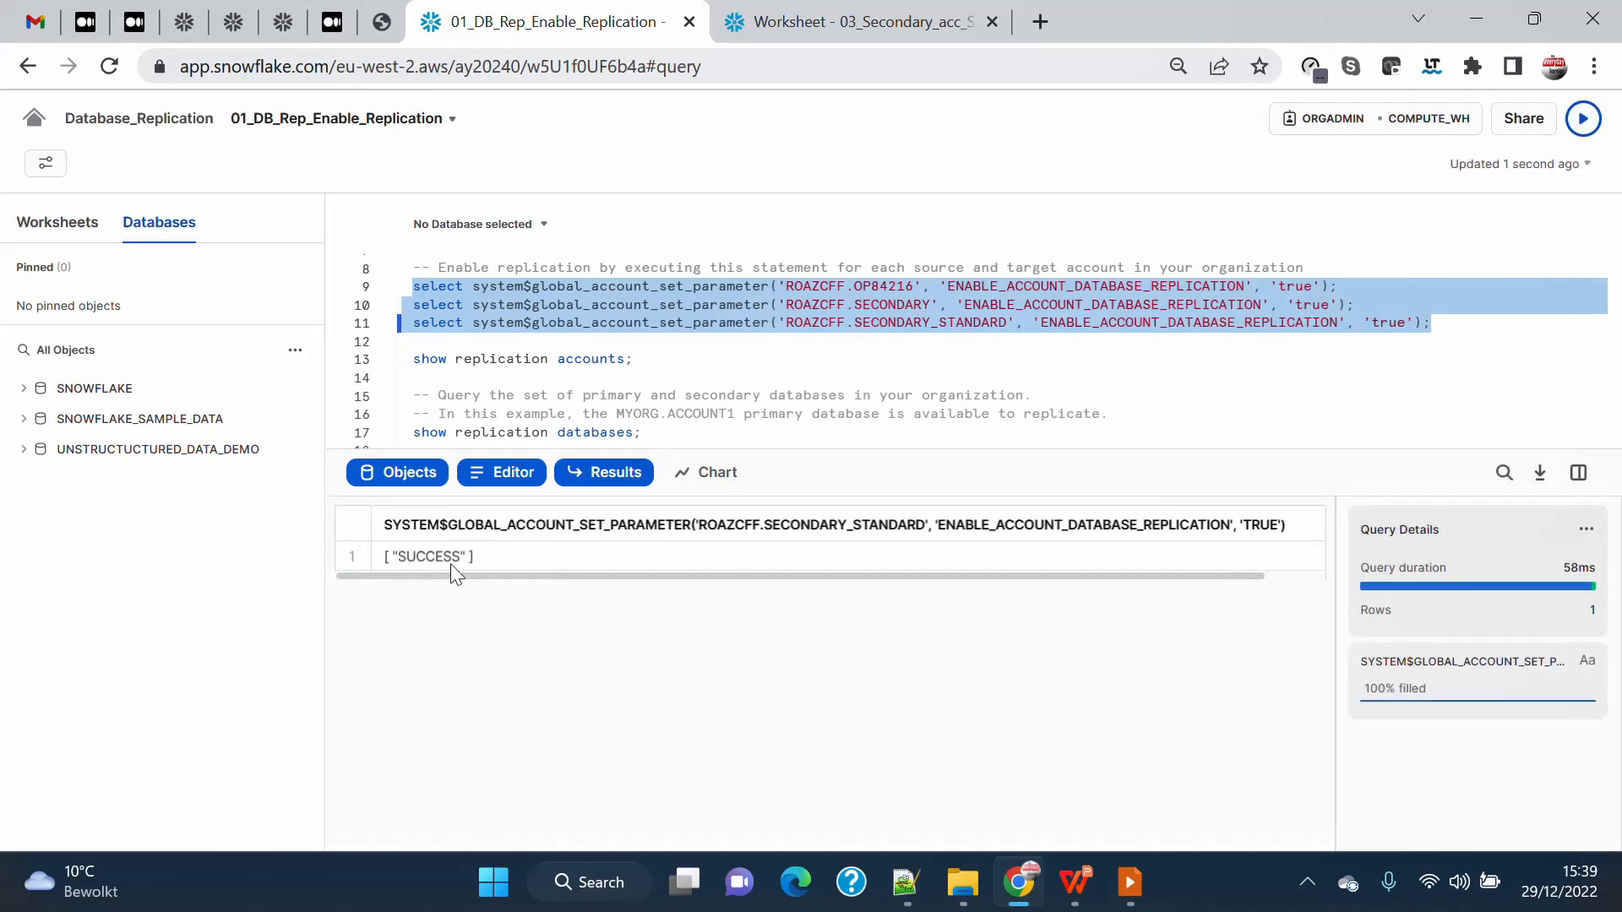
Run show replication accounts again and examine the account_name and is_org_admin values of each listed account.
left_click_drag(664, 358, 384, 363)
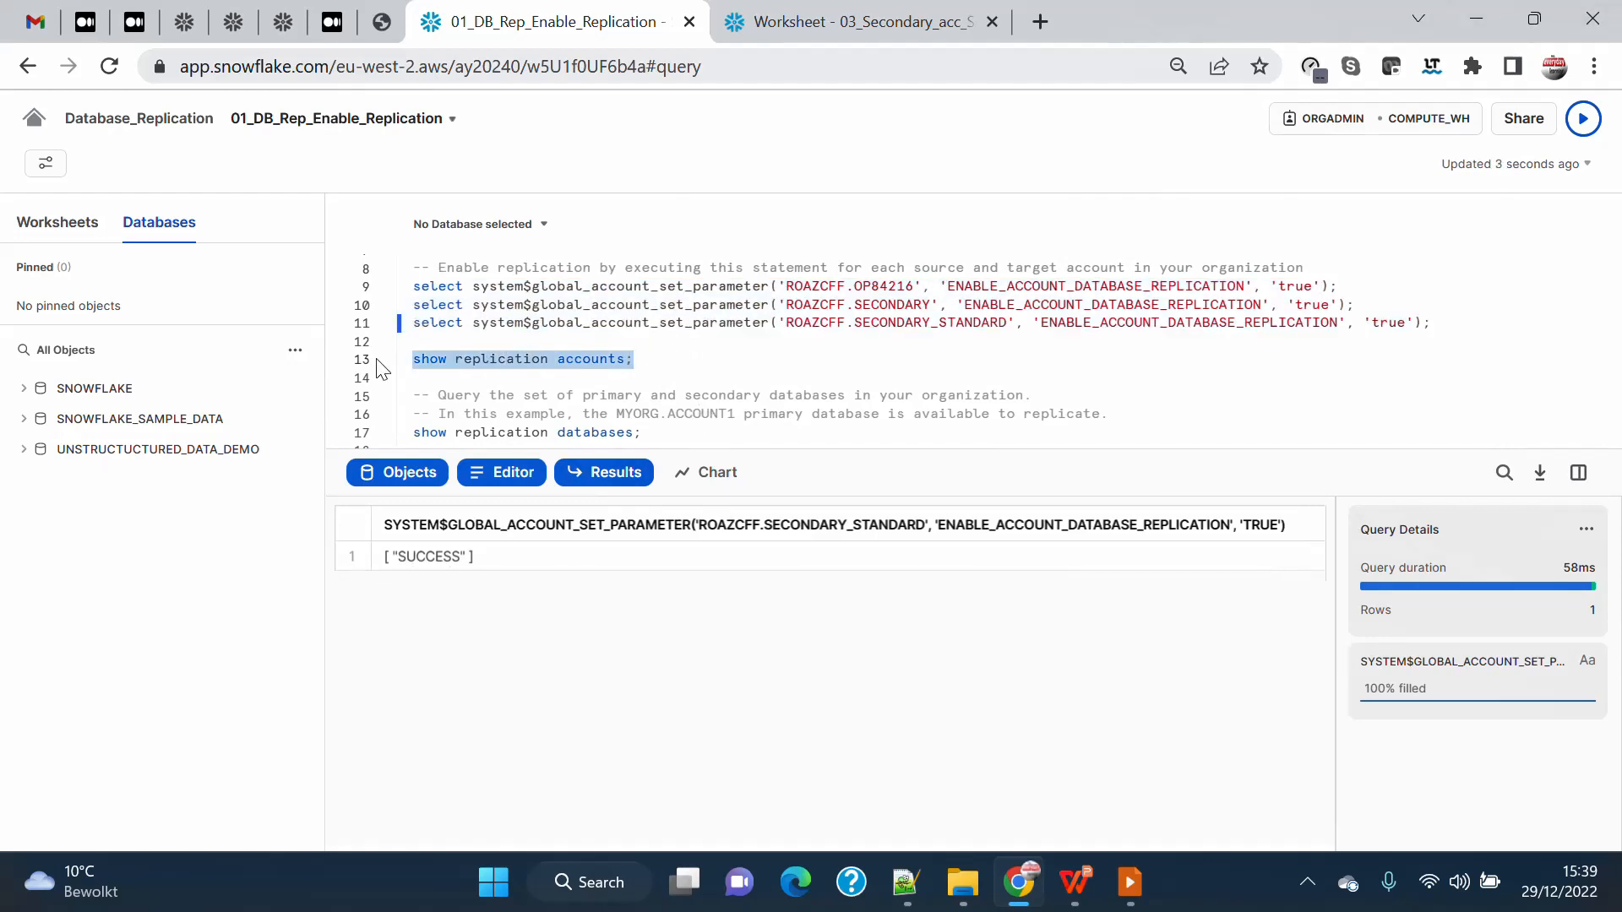
left_click(1583, 120)
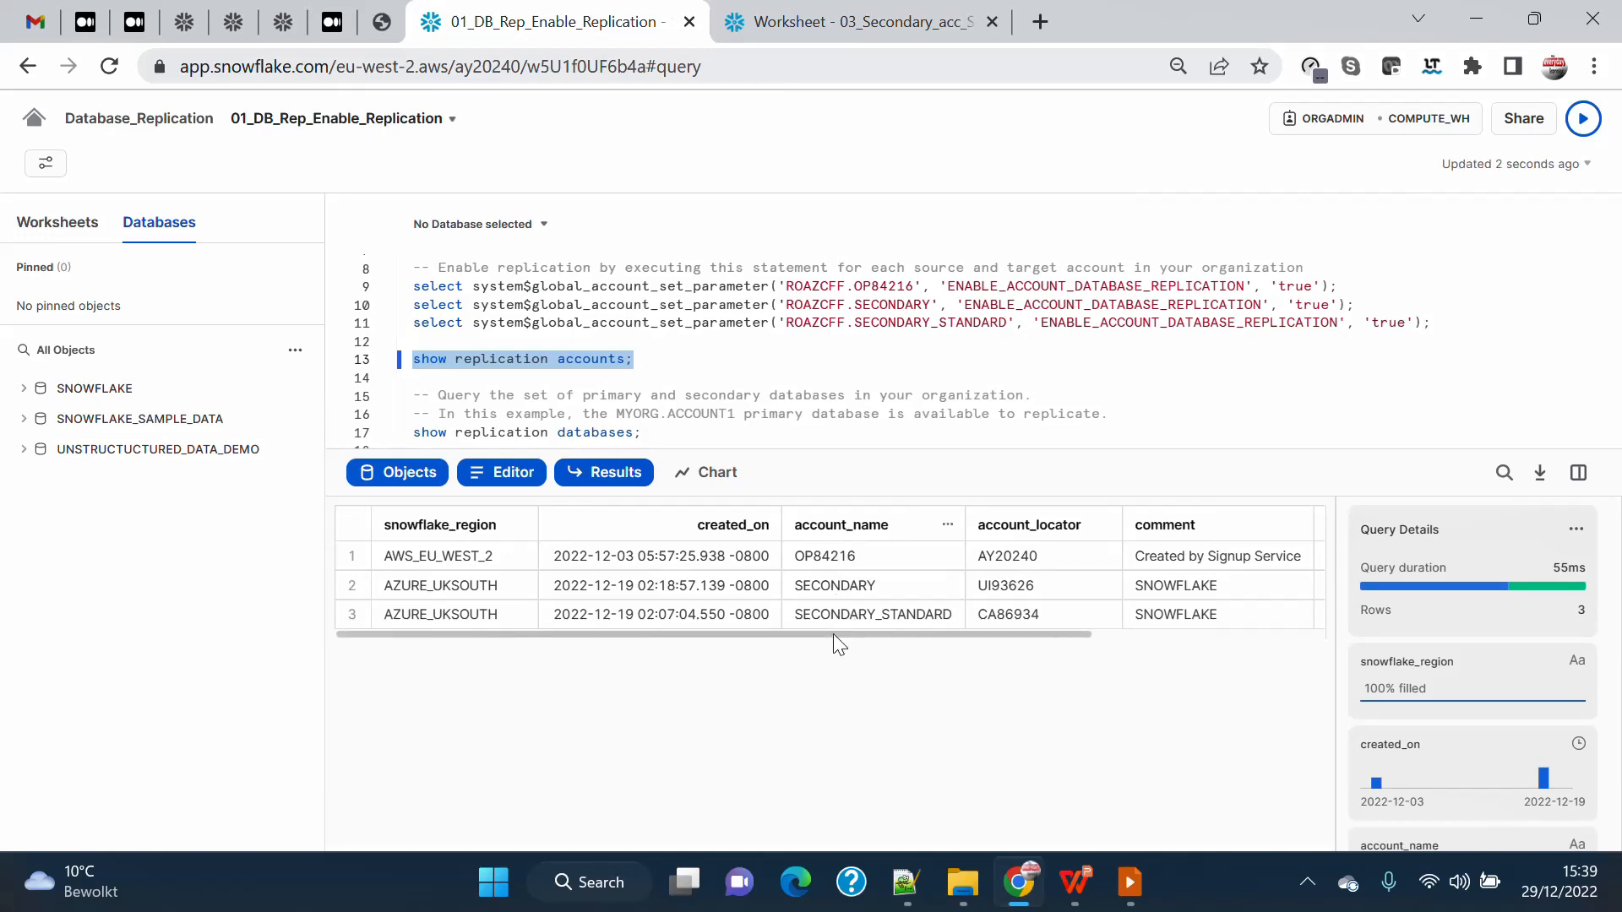
left_click_drag(838, 634, 1139, 649)
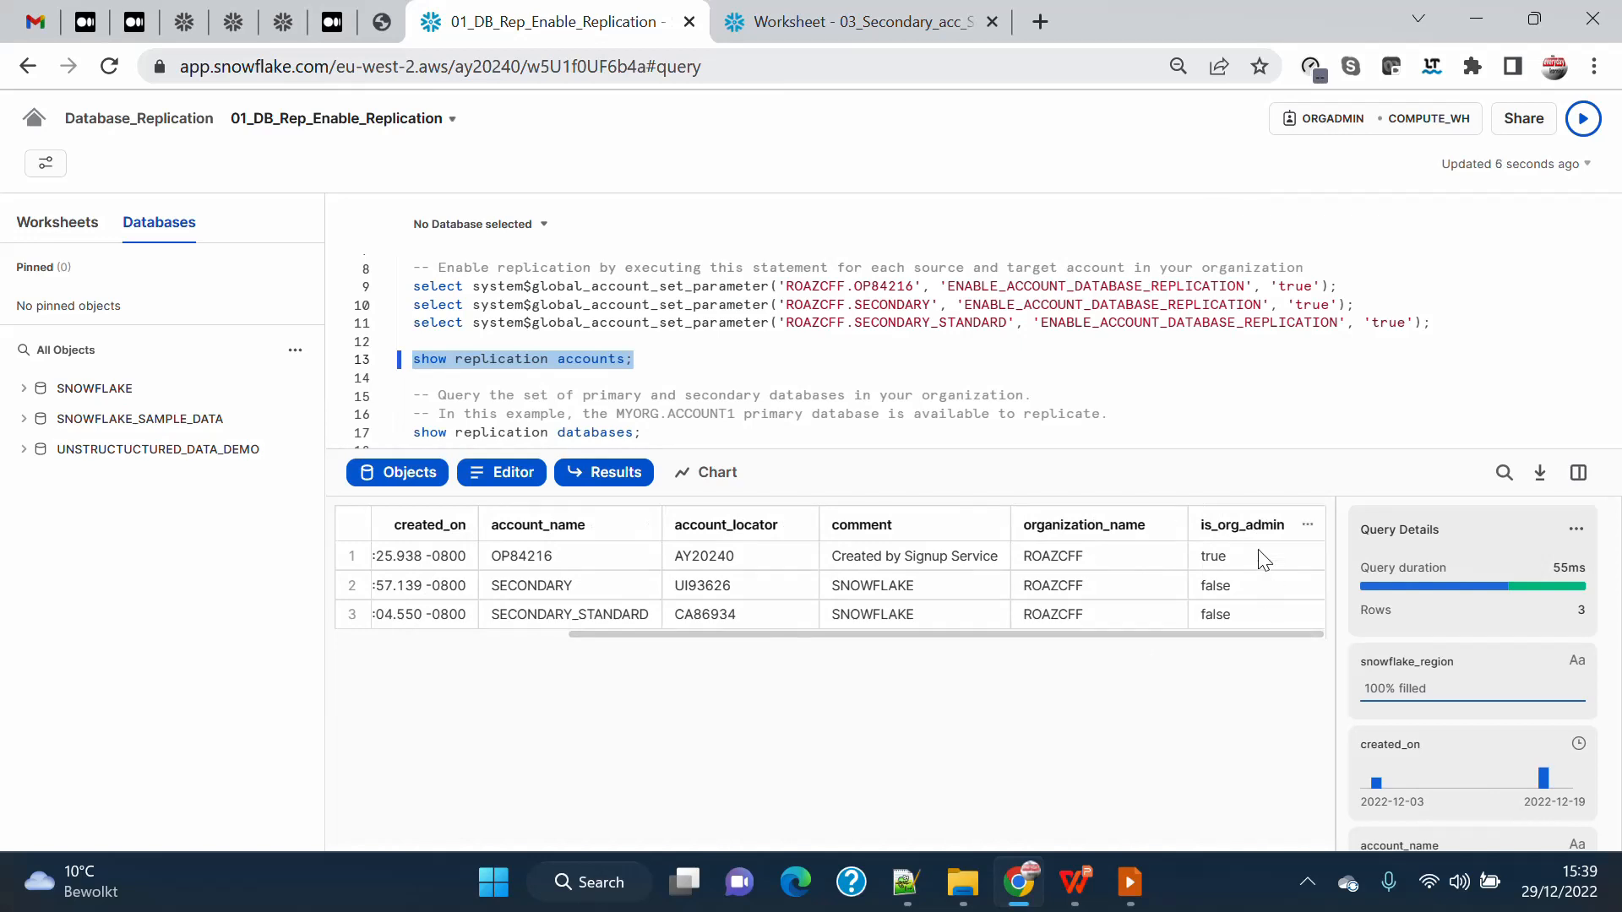
left_click(1216, 559)
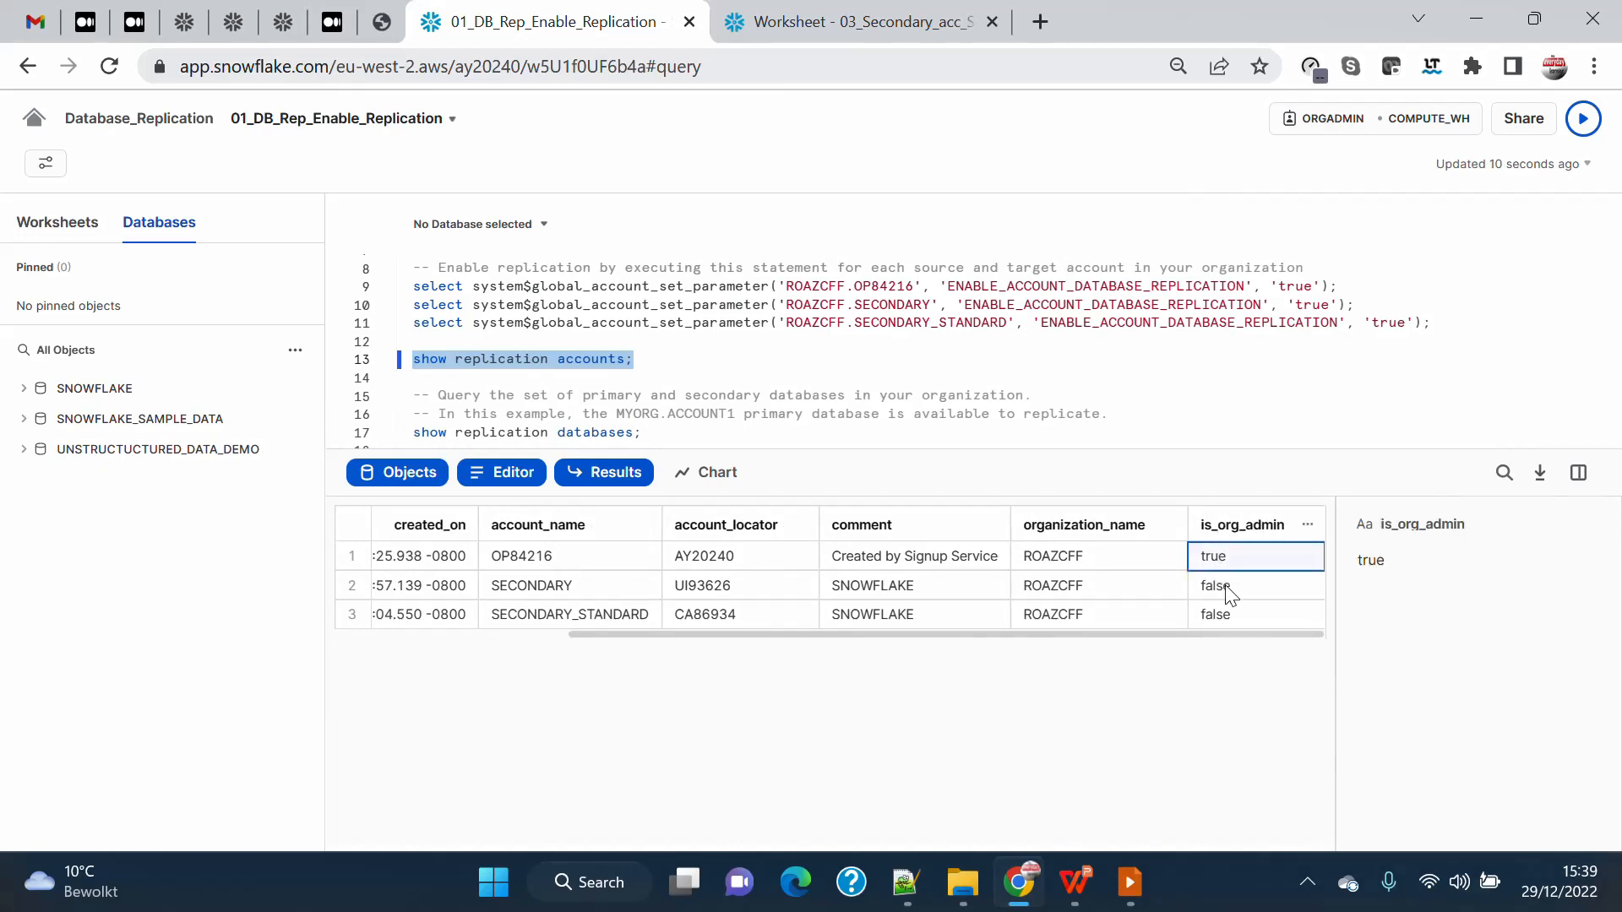
left_click(1218, 587)
left_click(1224, 615)
left_click_drag(1225, 634, 789, 659)
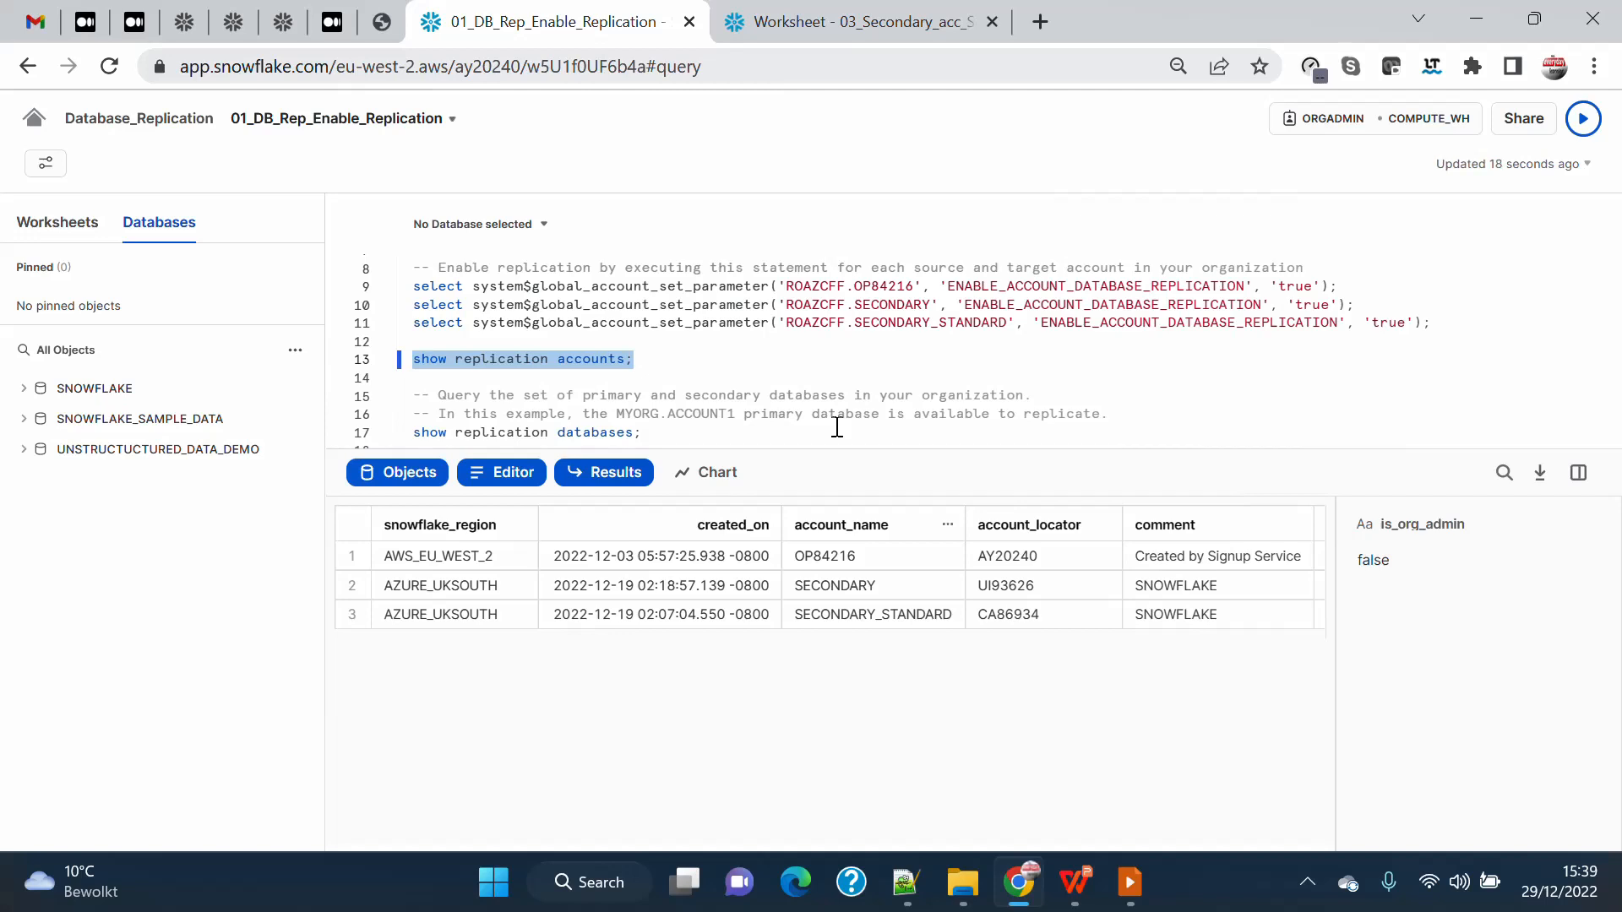
left_click(851, 560)
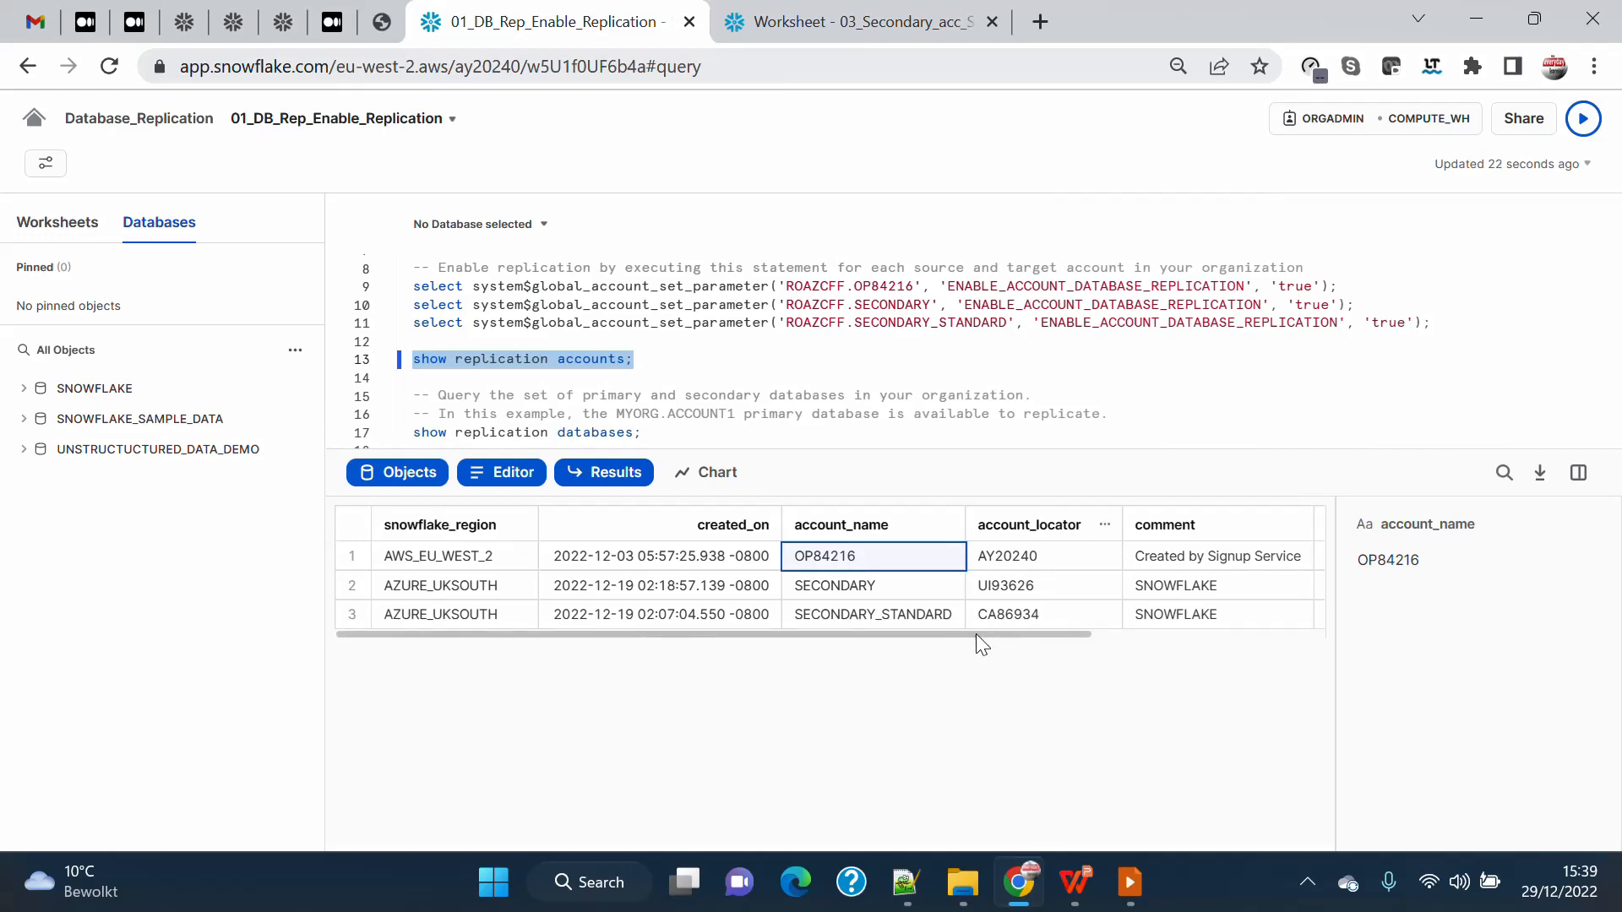
left_click_drag(976, 633, 1287, 647)
left_click(1249, 616)
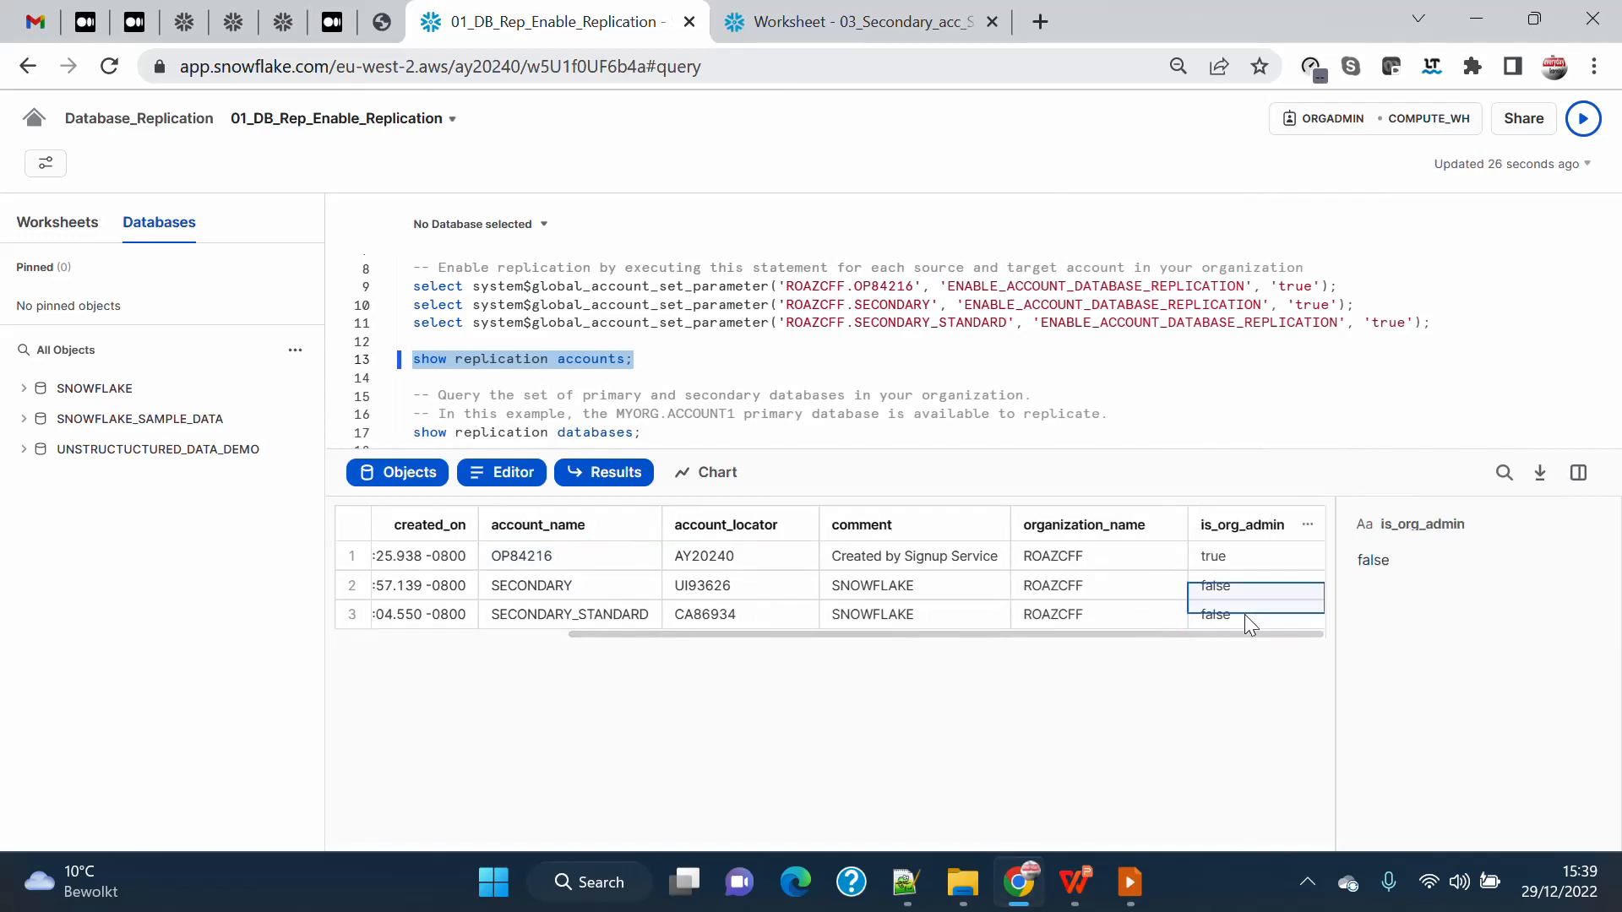
left_click(1246, 565)
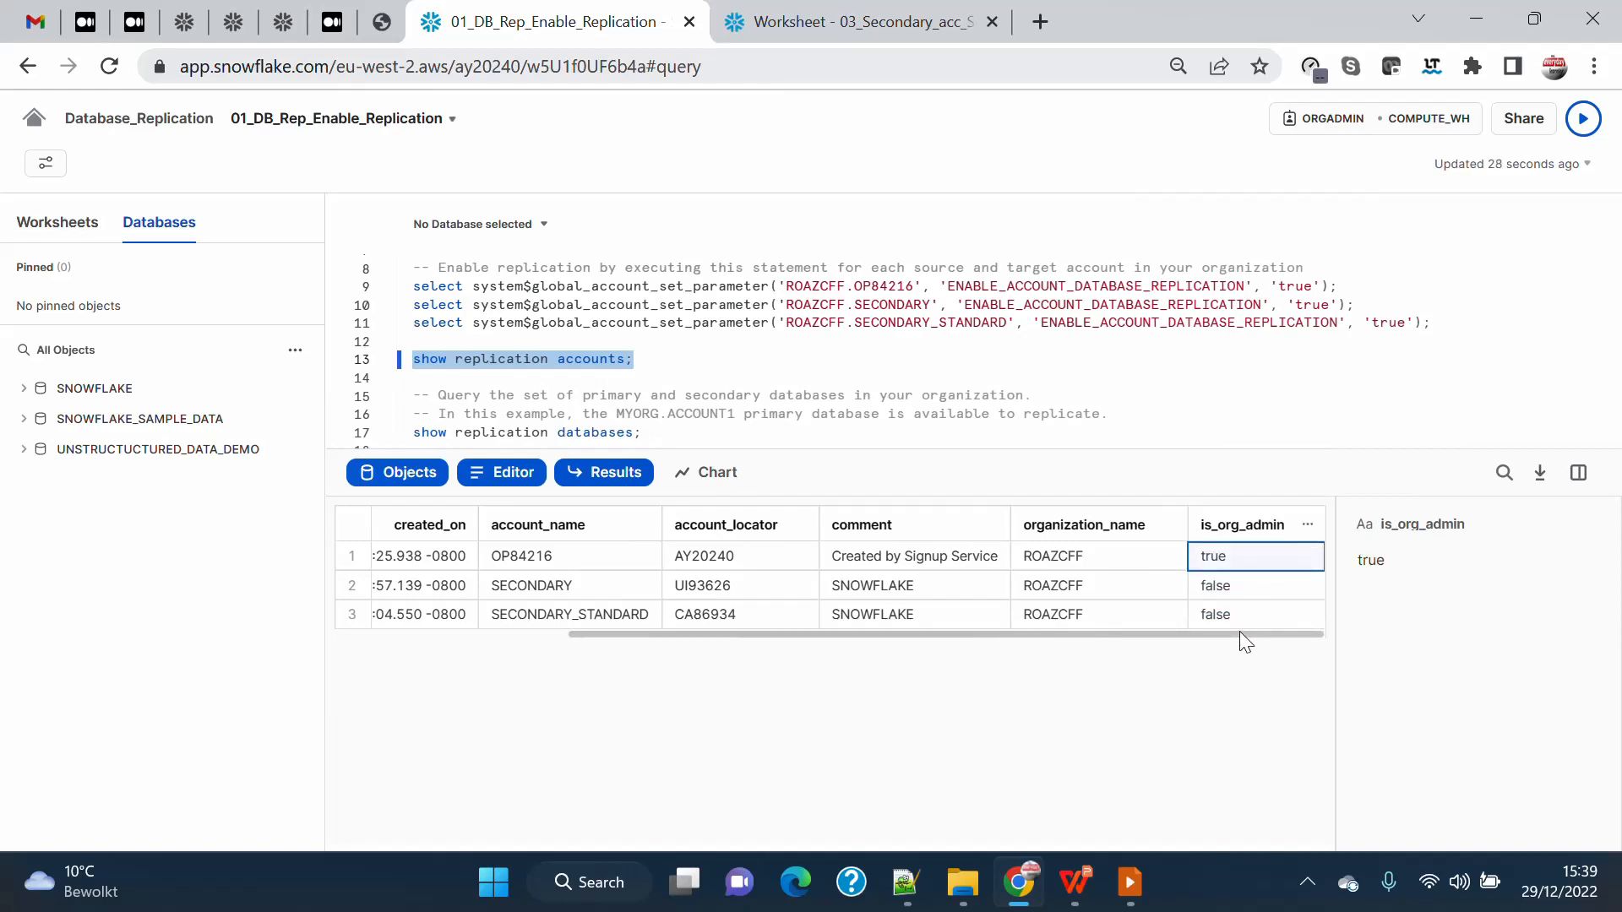
left_click_drag(1239, 634, 664, 648)
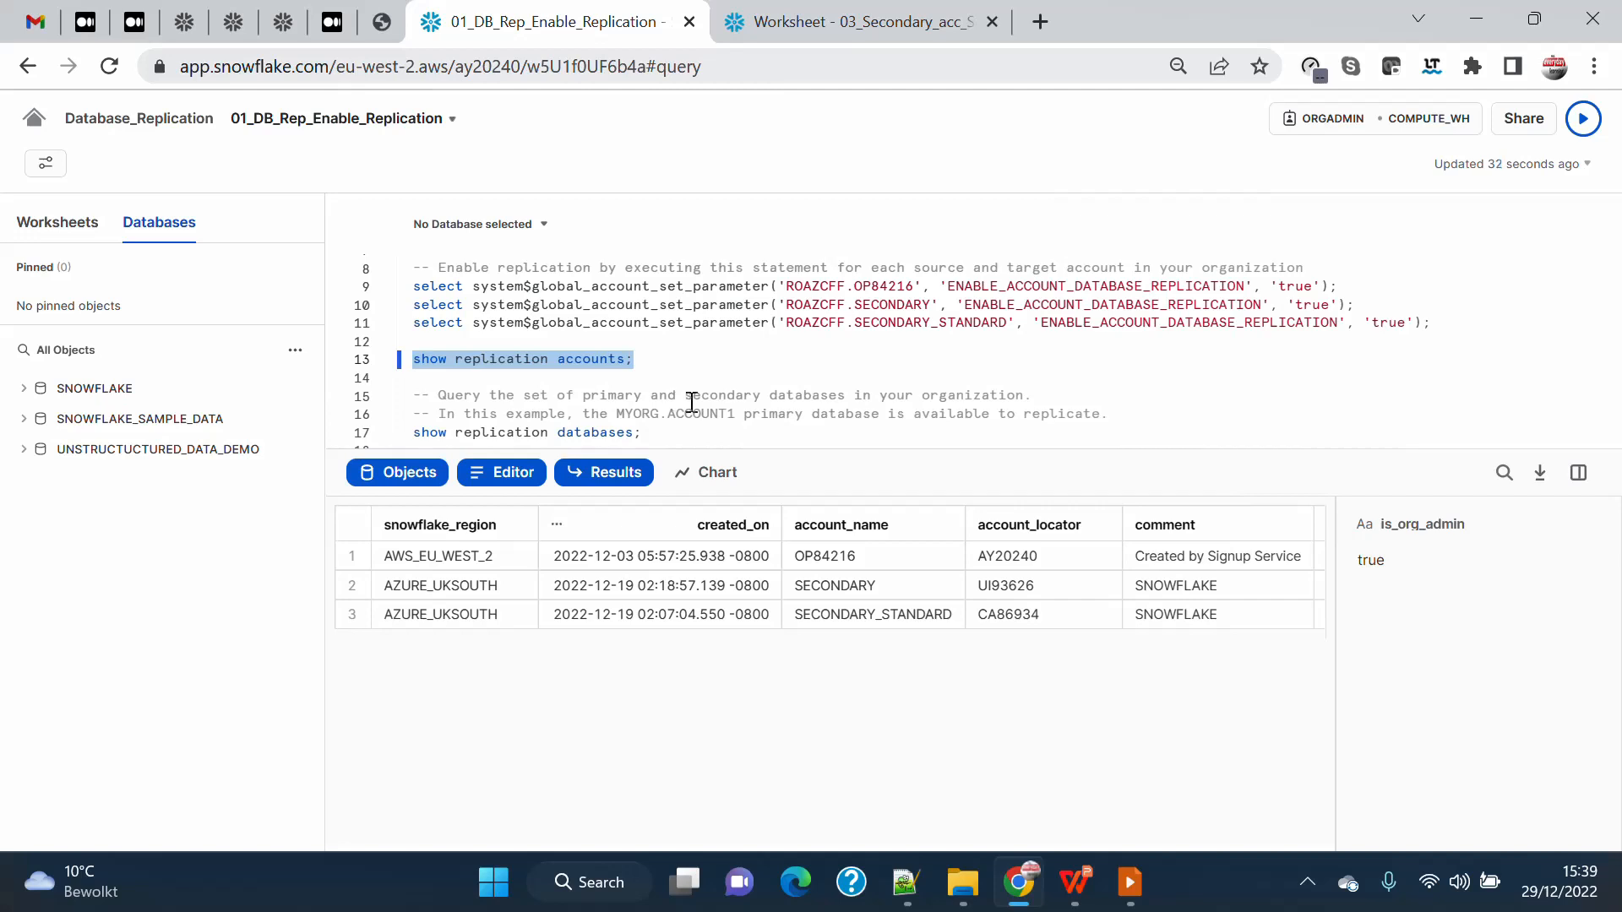
Run the show replication databases statement to query the primary and secondary databases in the organization.
scroll(667, 402, "down", 1)
left_click(656, 402)
left_click_drag(657, 402, 342, 414)
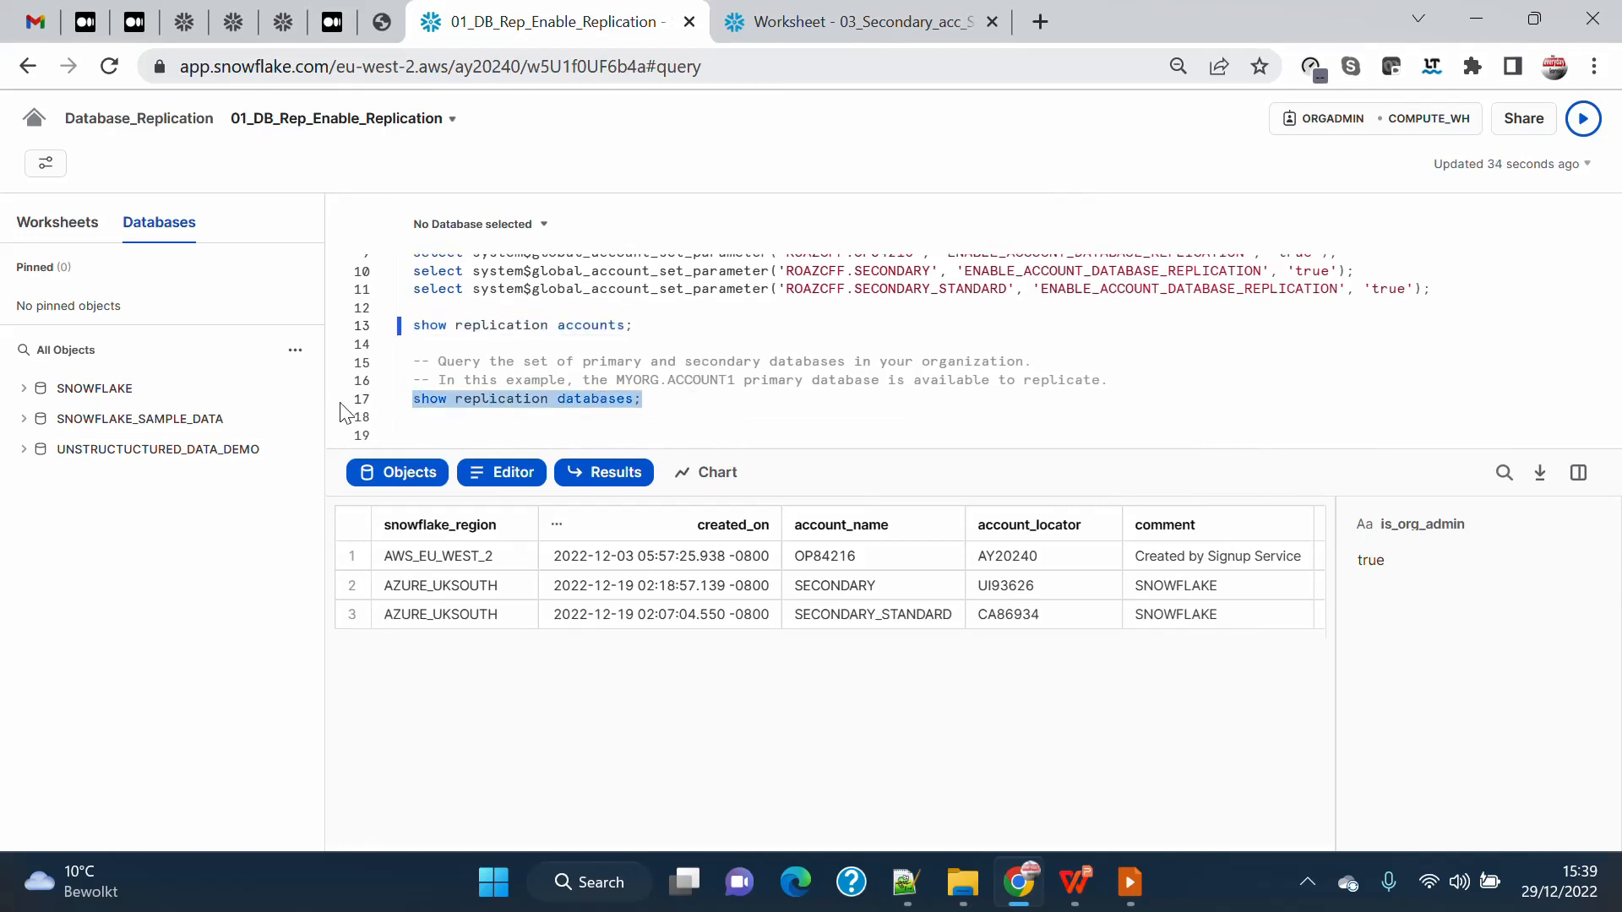
left_click(1584, 120)
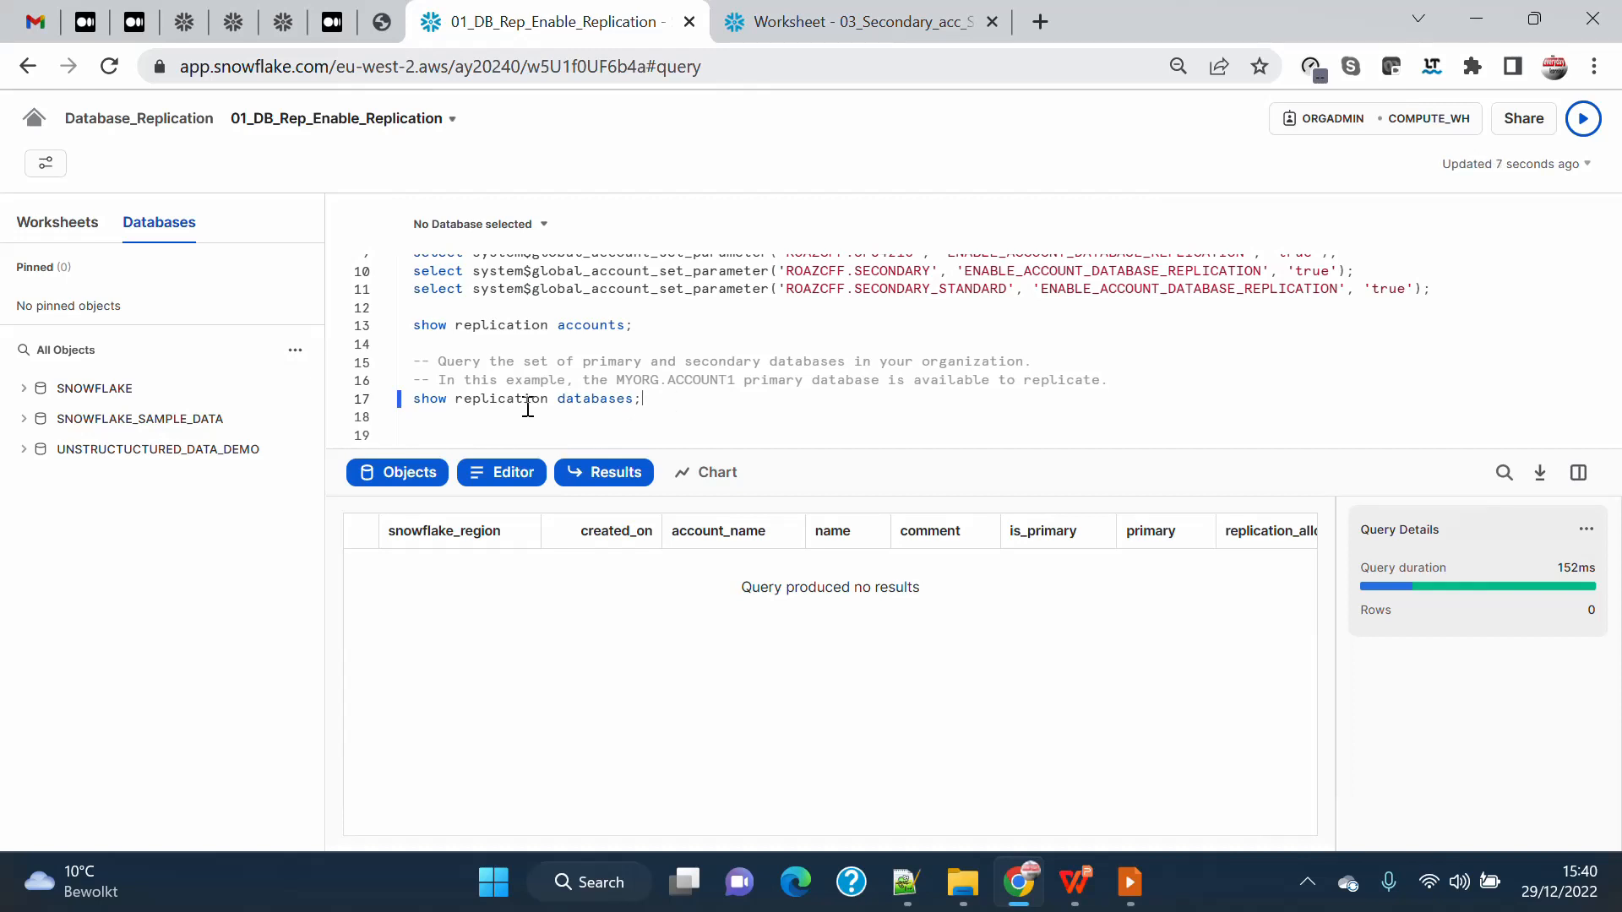
left_click_drag(646, 404, 340, 407)
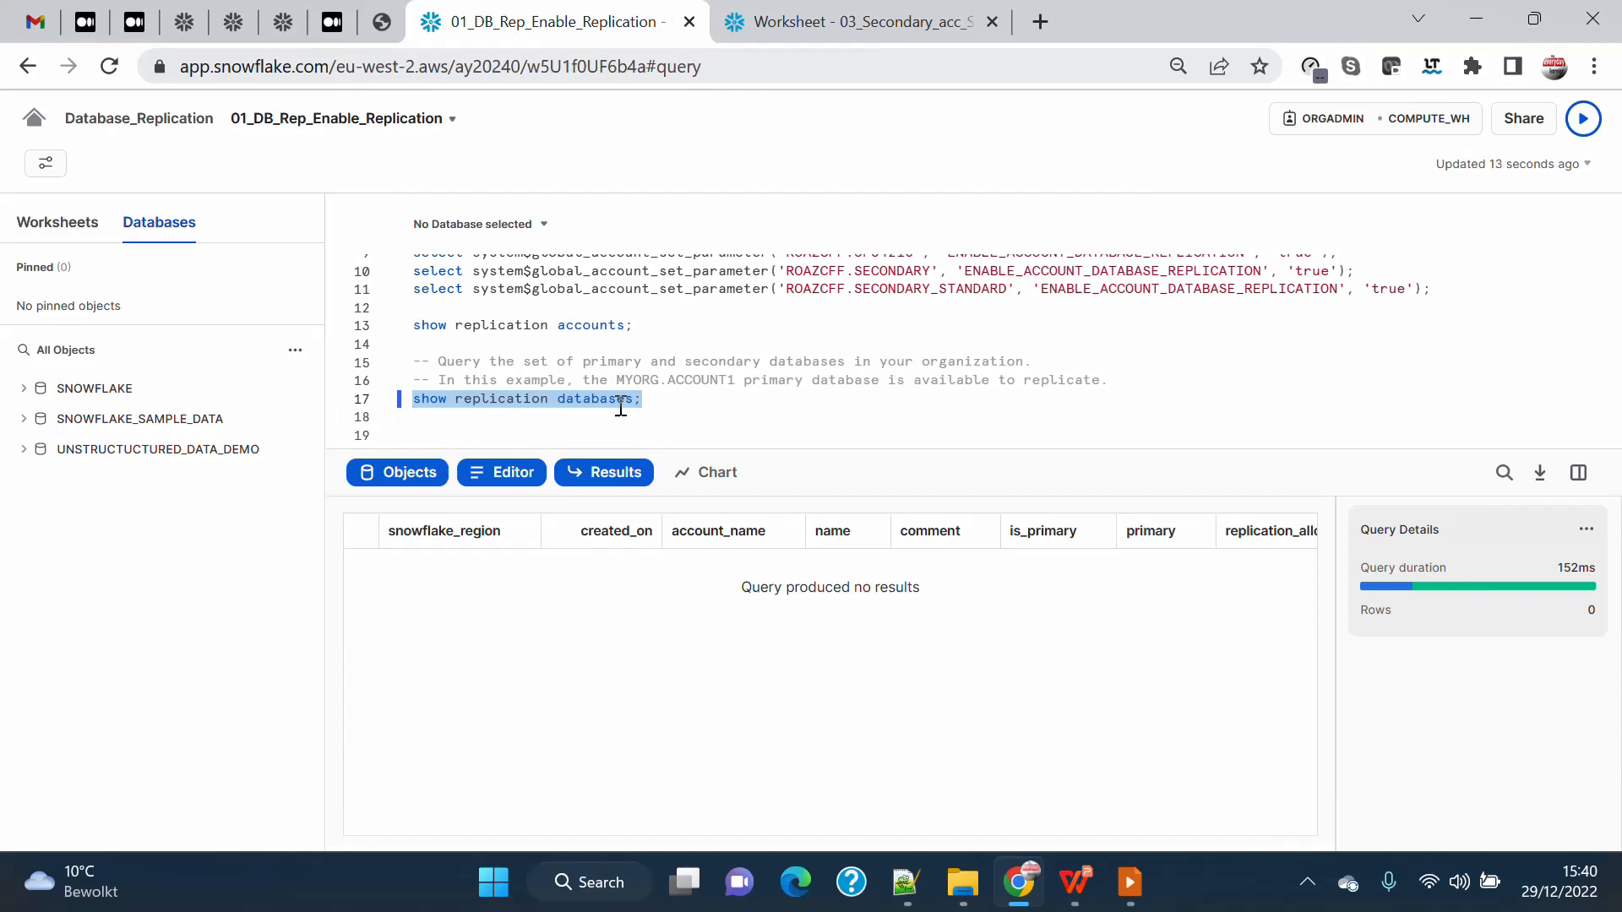
left_click(652, 399)
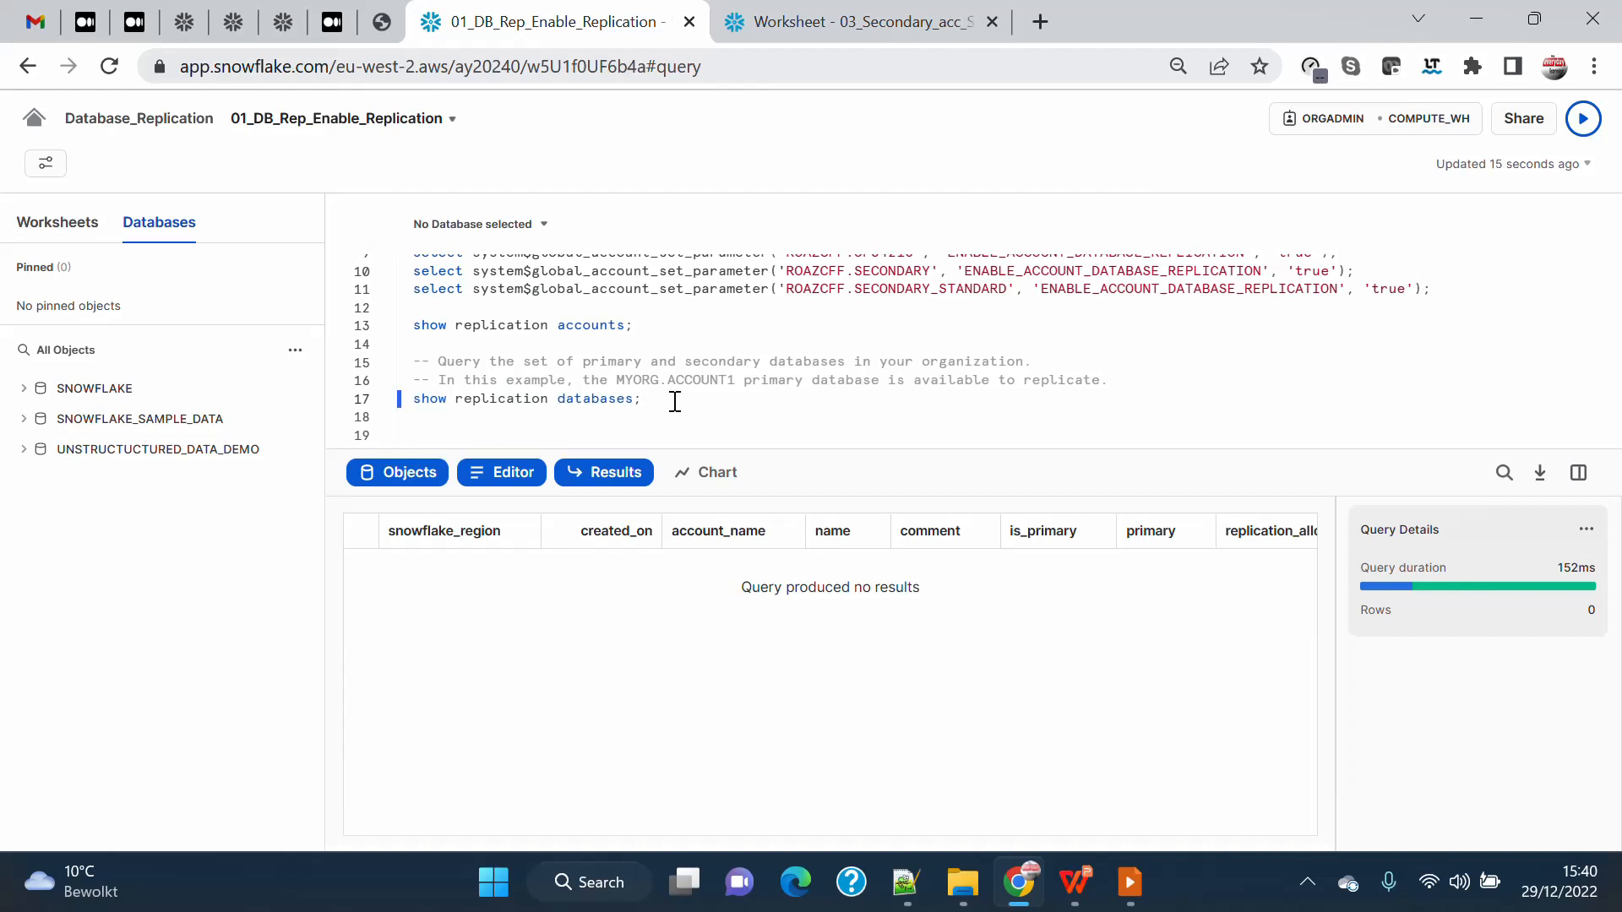
left_click_drag(675, 401, 392, 402)
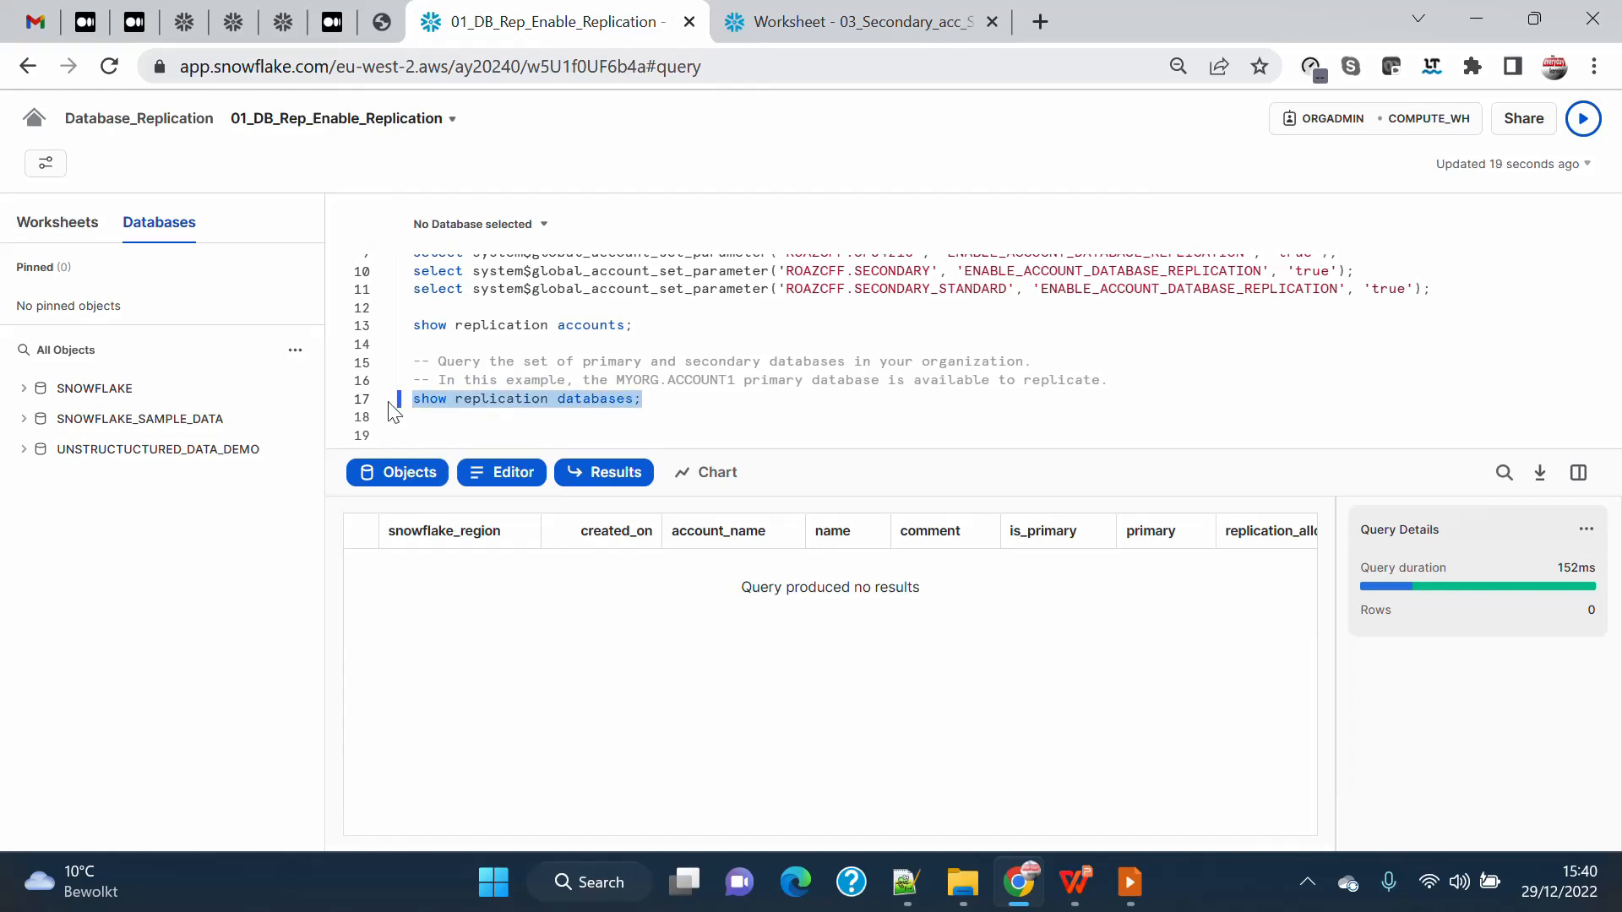
left_click(700, 401)
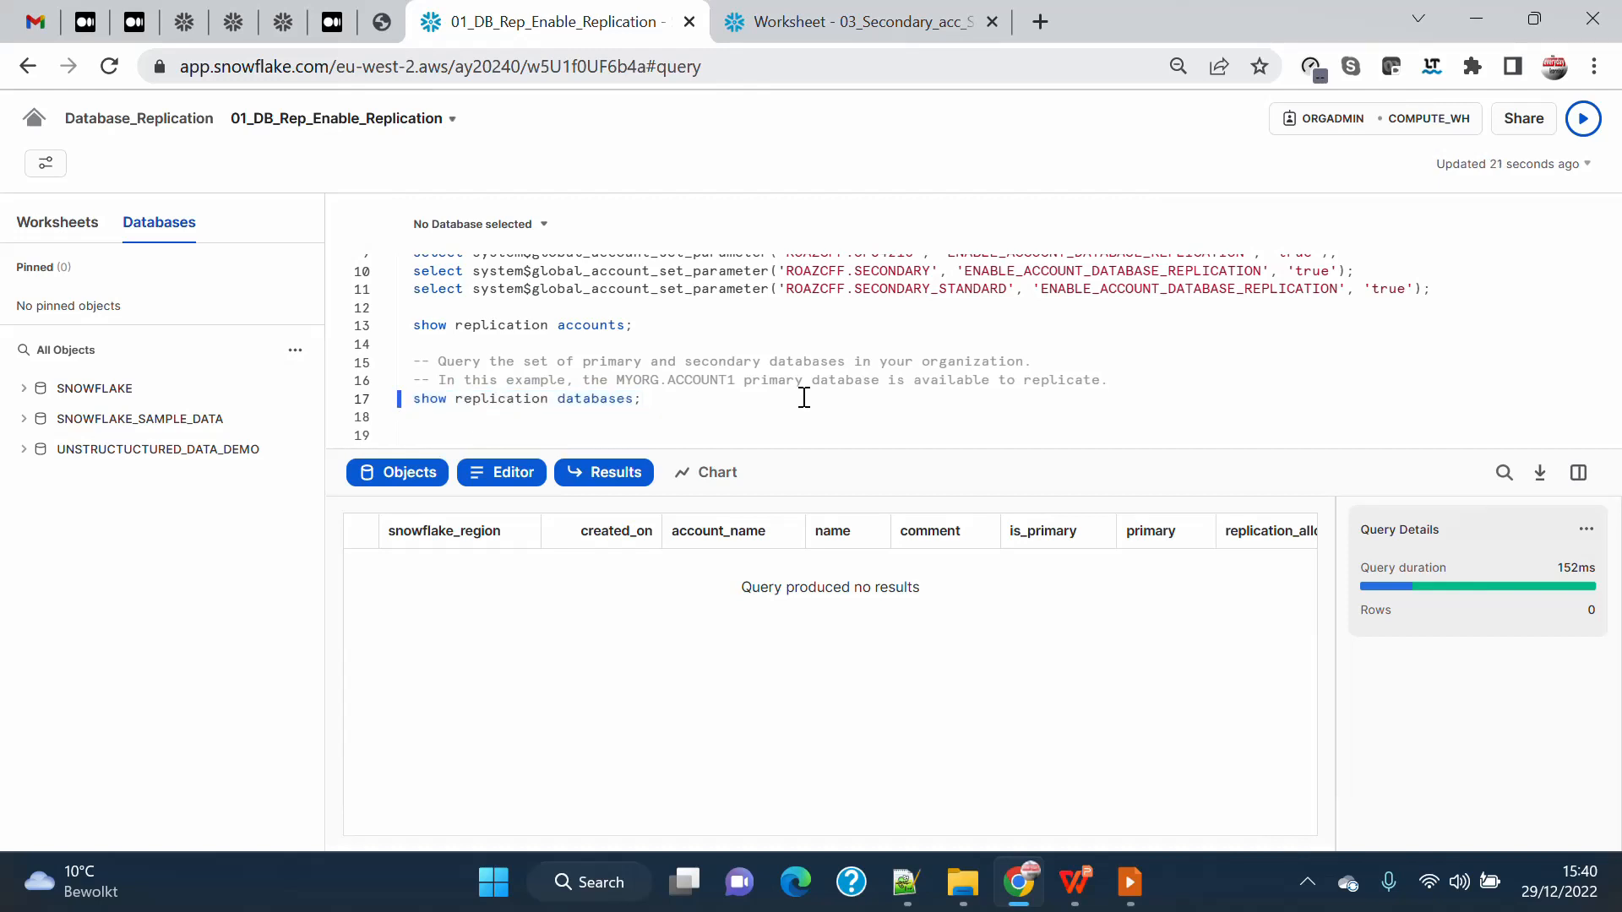
scroll(796, 397, "up", 2)
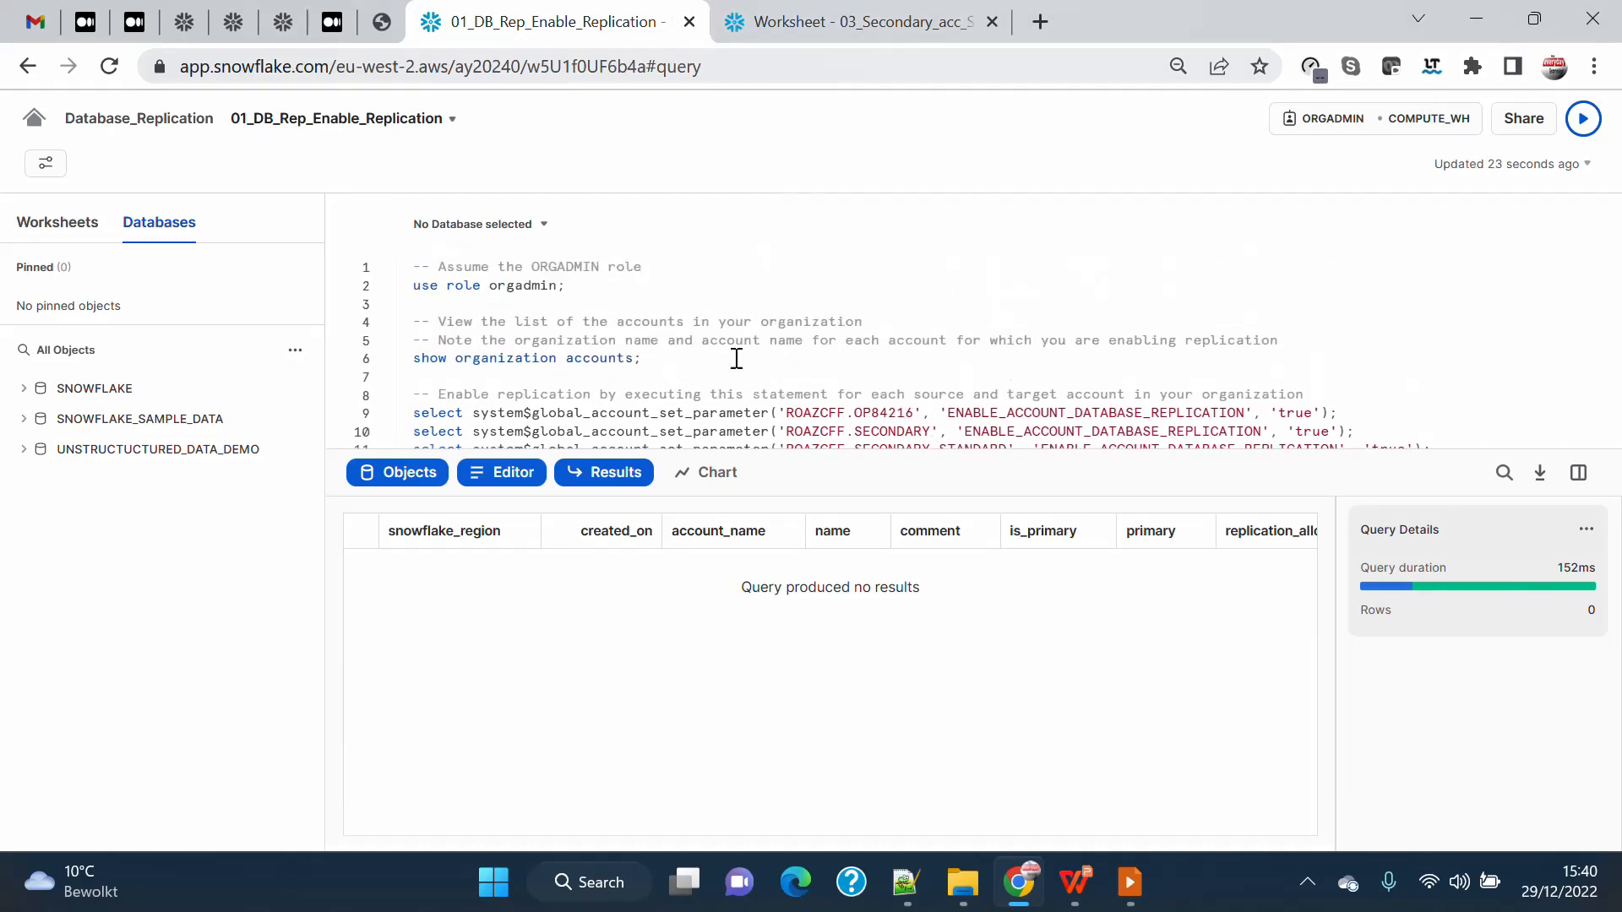
scroll(737, 359, "down", 2)
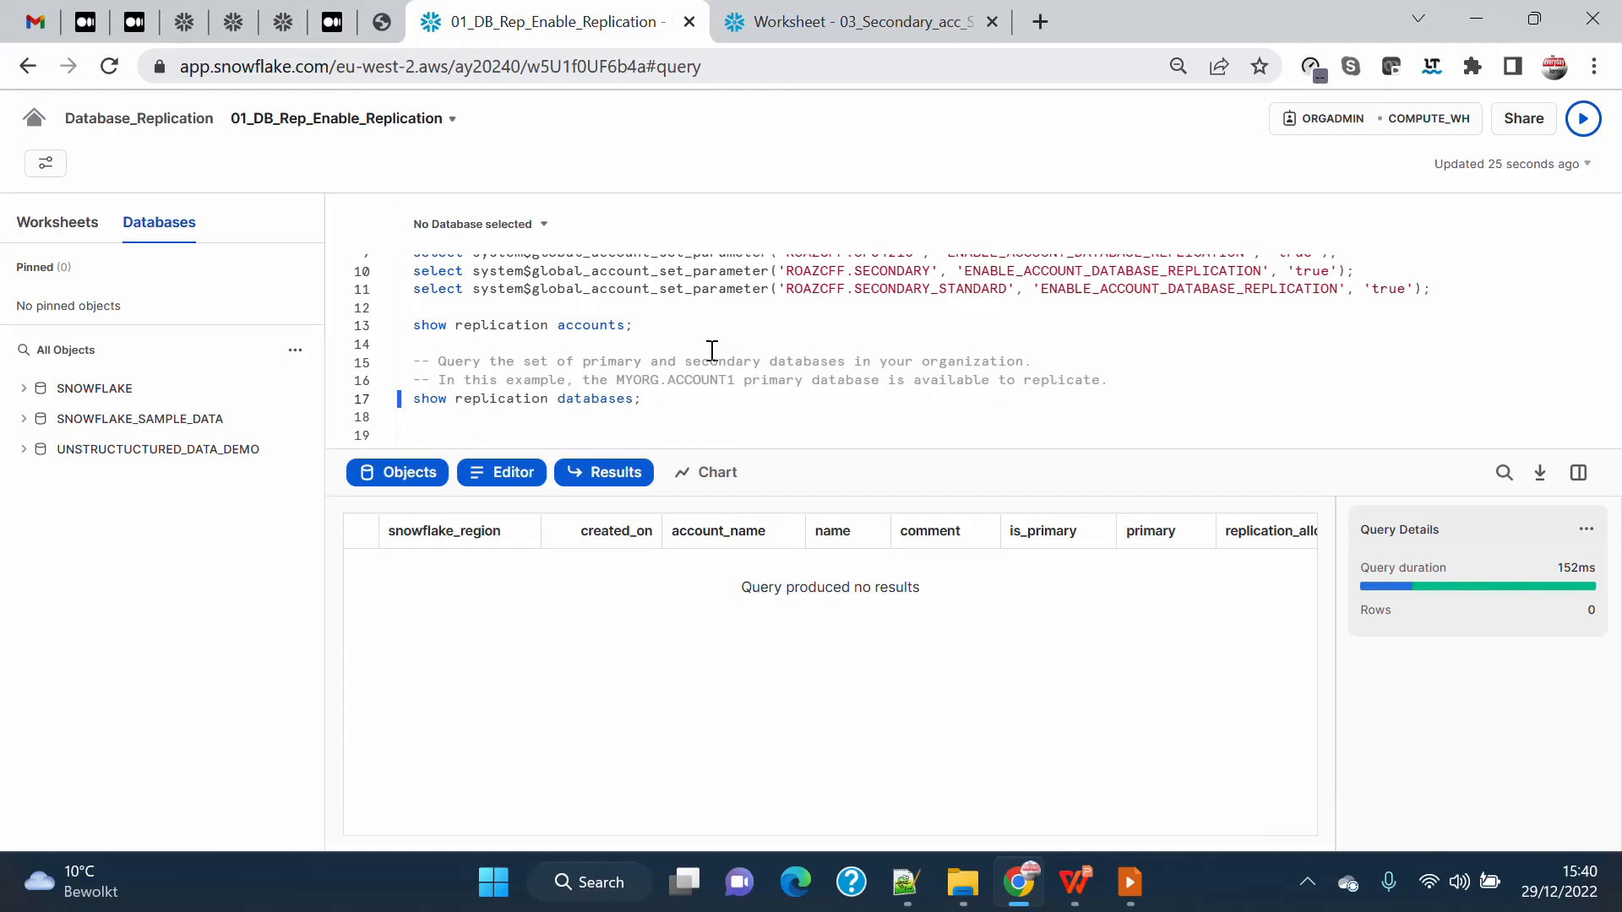
scroll(712, 350, "up", 2)
scroll(712, 350, "down", 2)
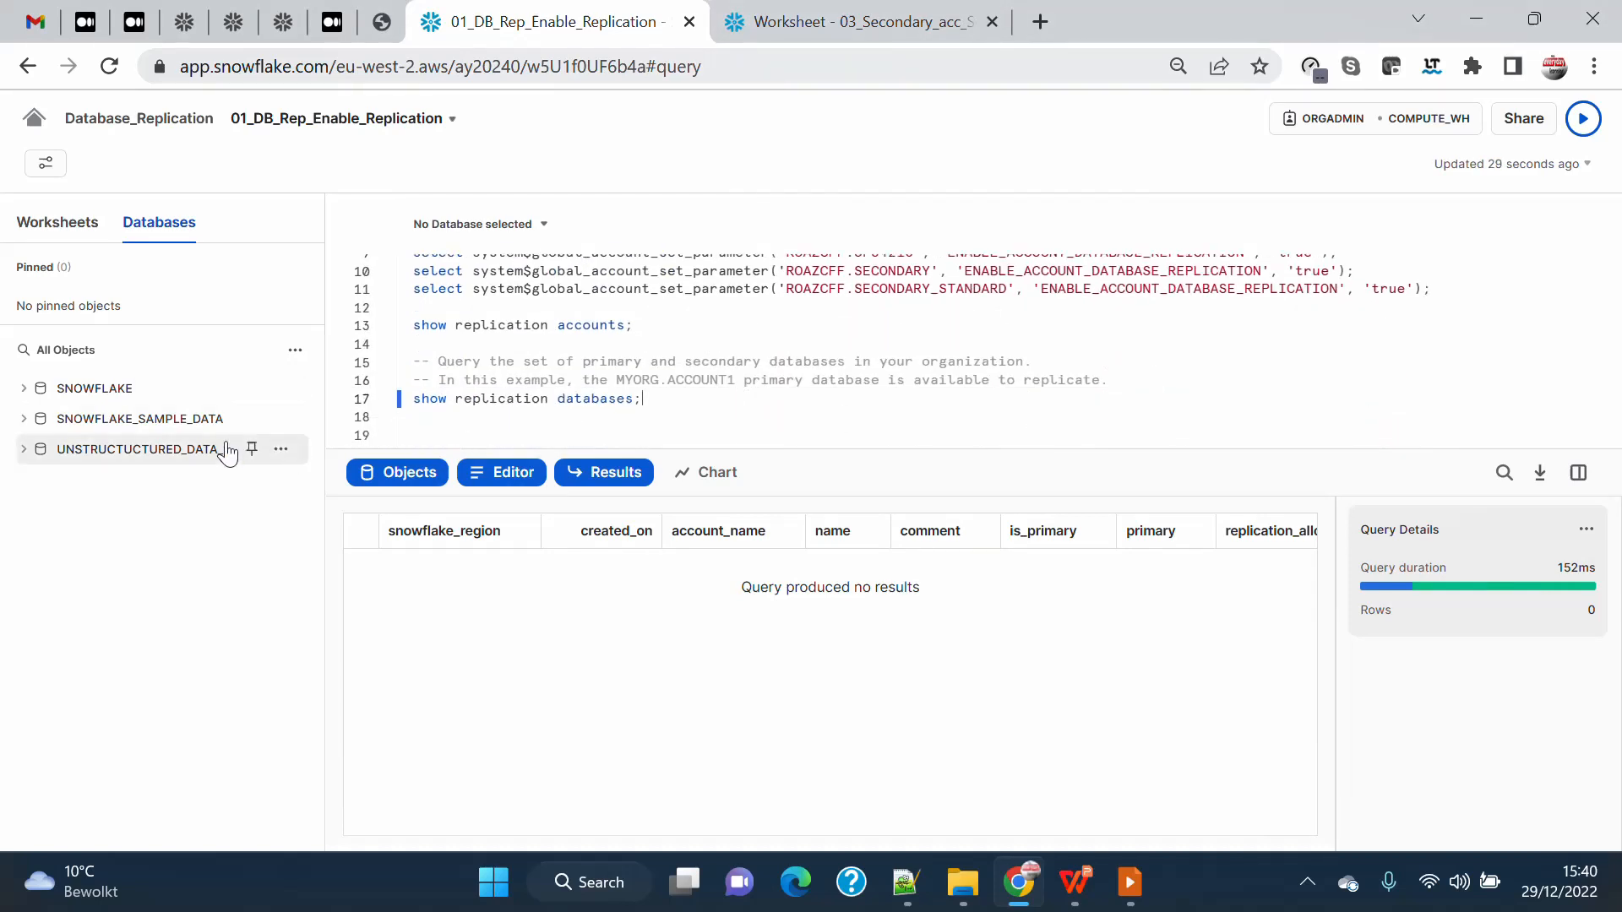
Open the 02_DB_Rep_DBSetup worksheet and try to run its use role accountadmin and use warehouse COMPUTE_WH statements.
left_click(57, 222)
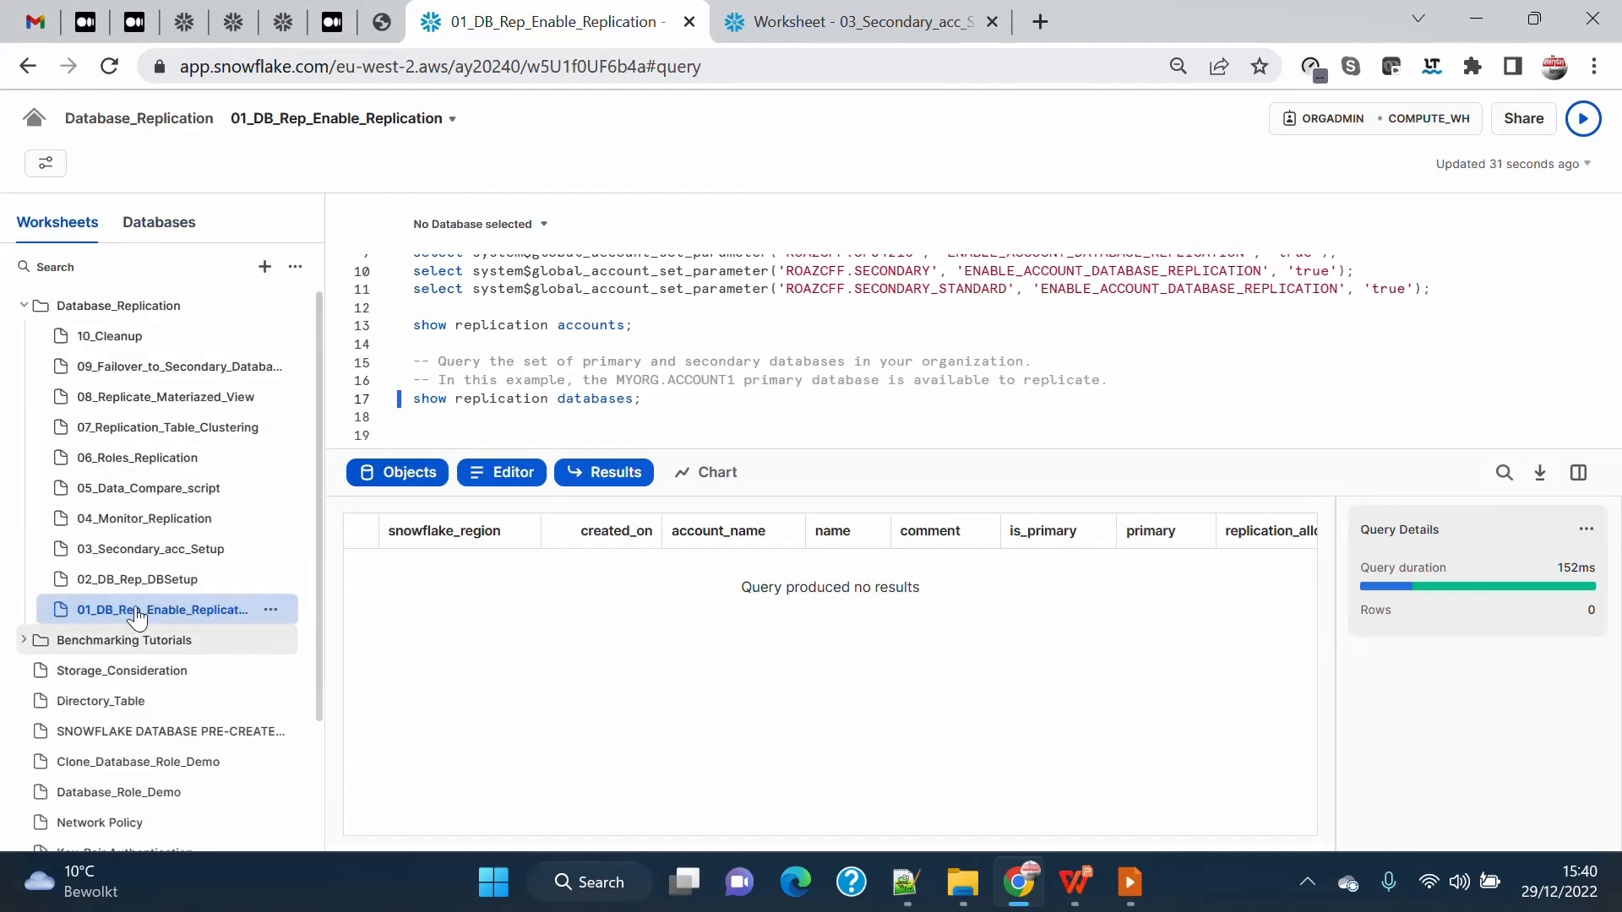
left_click(135, 579)
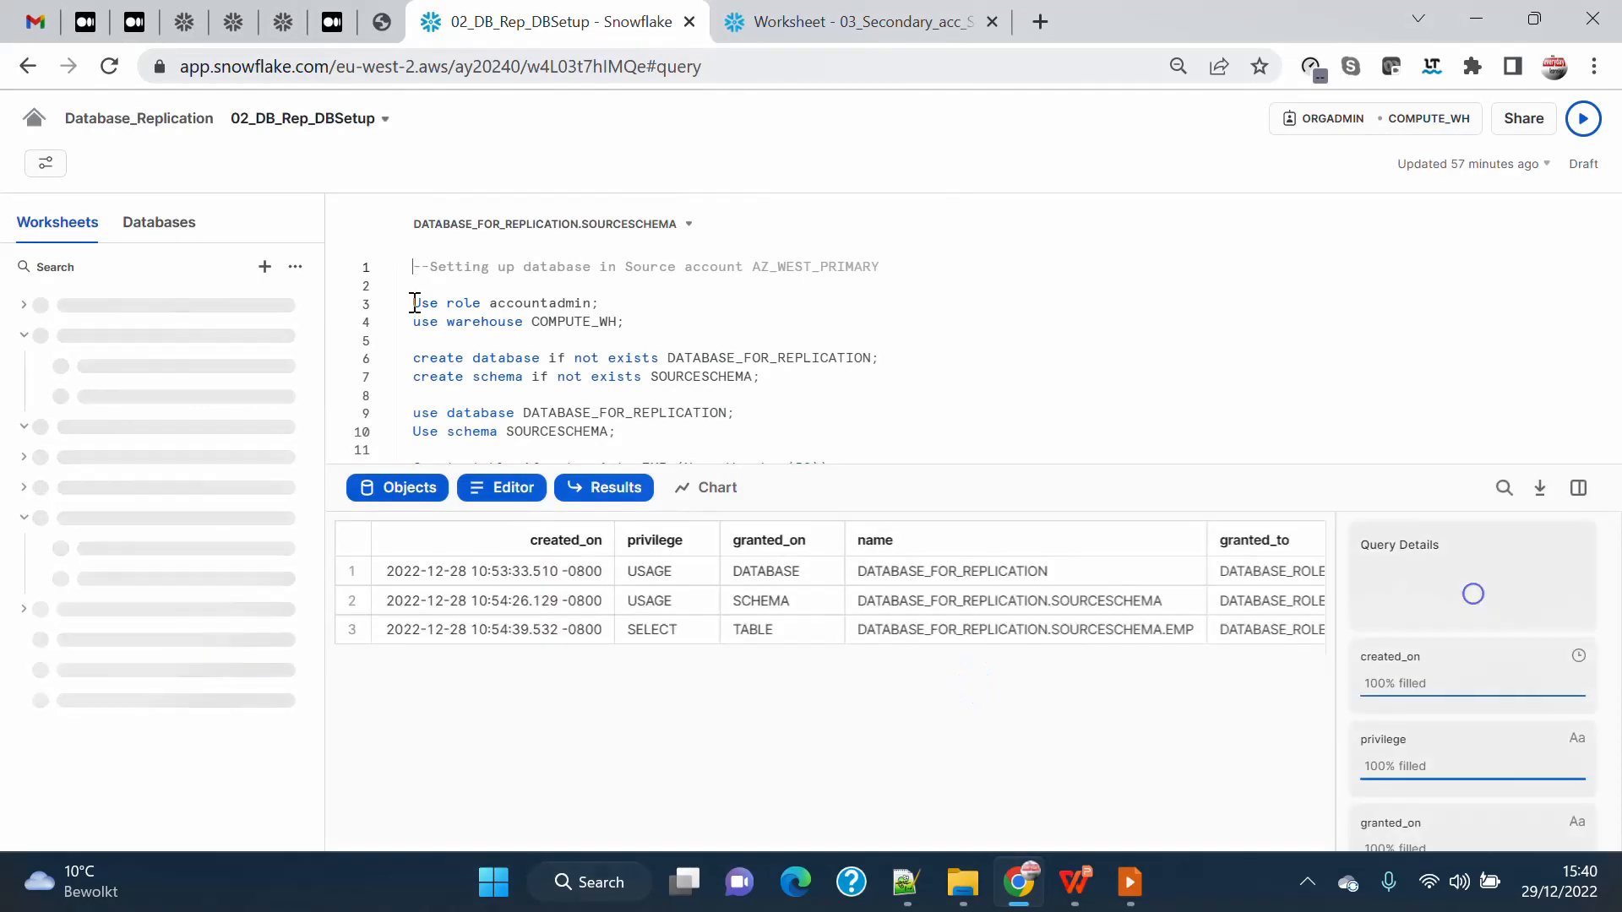
left_click_drag(414, 303, 730, 326)
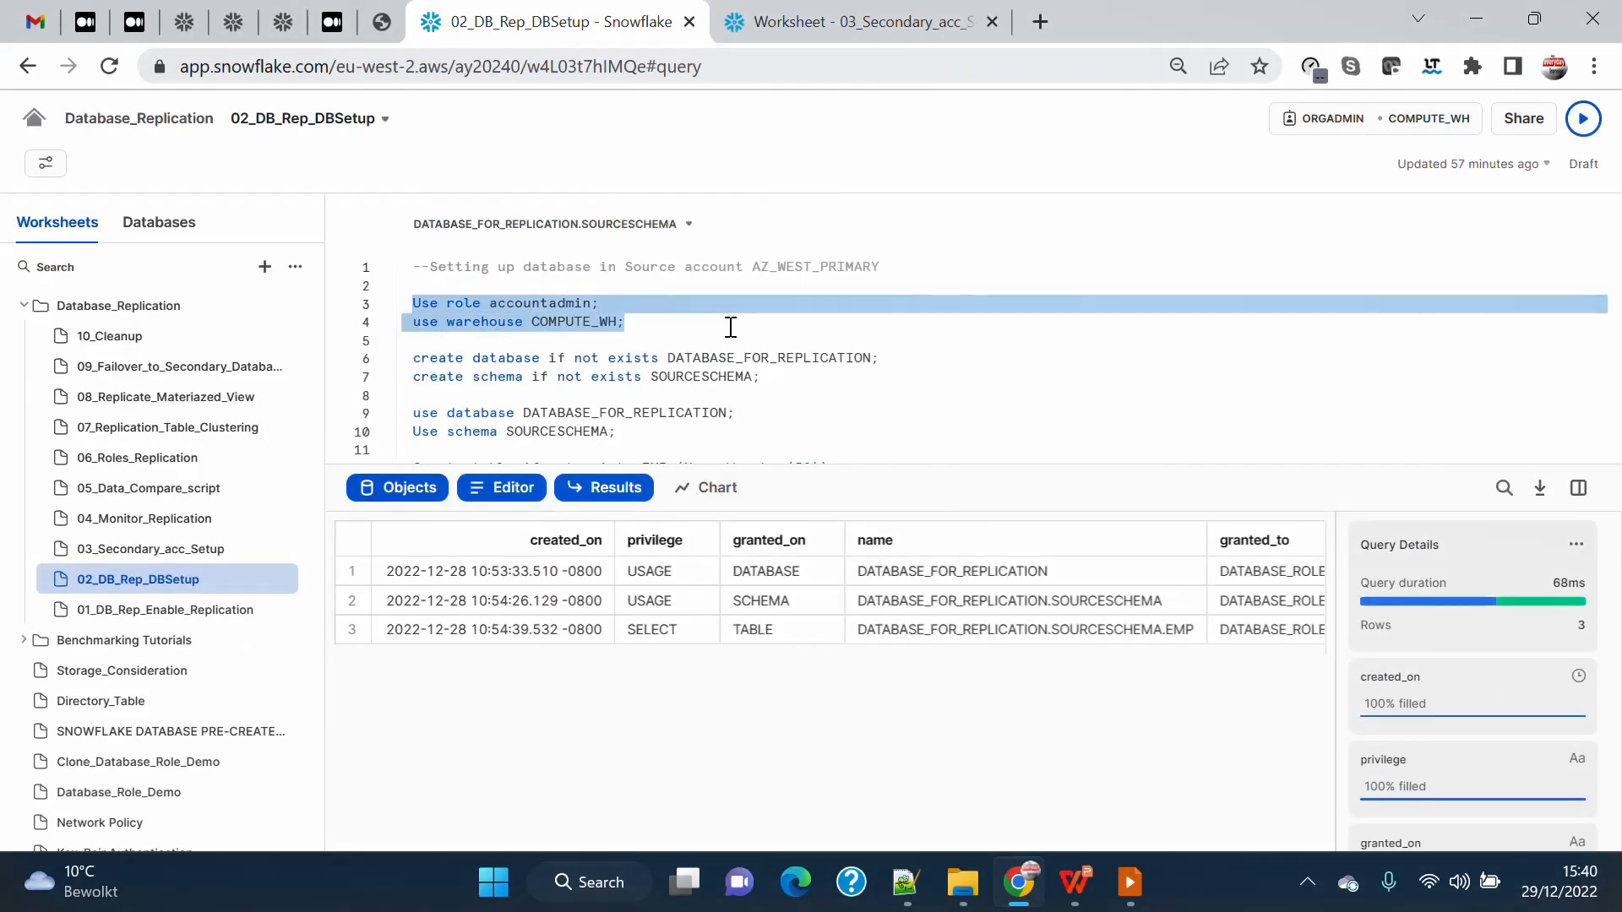
left_click(1582, 119)
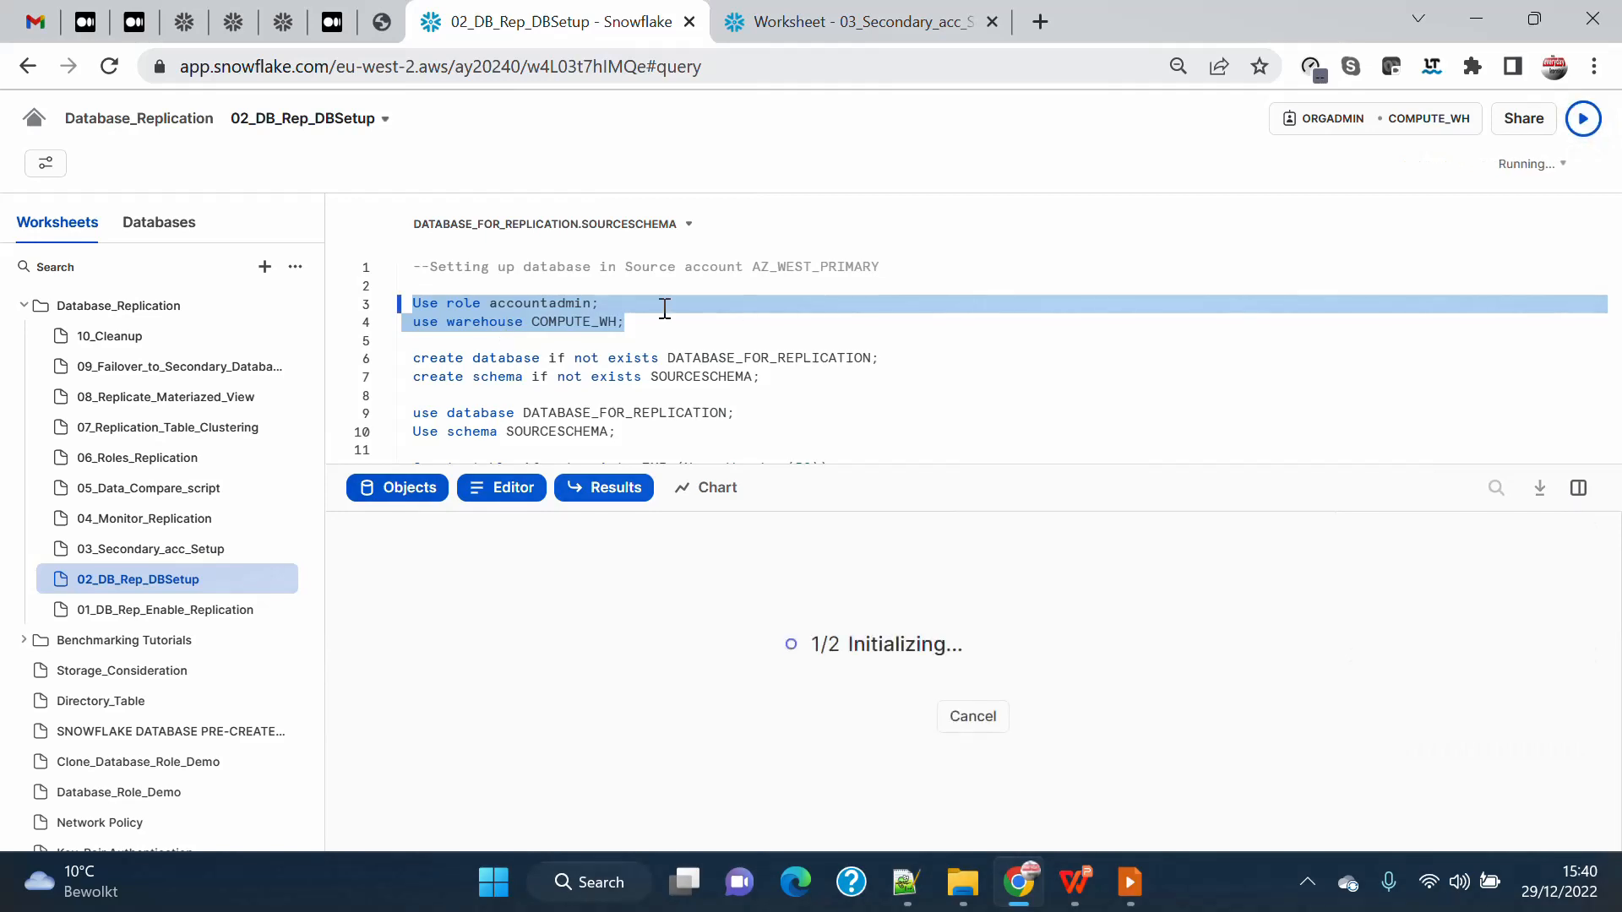
left_click(180, 225)
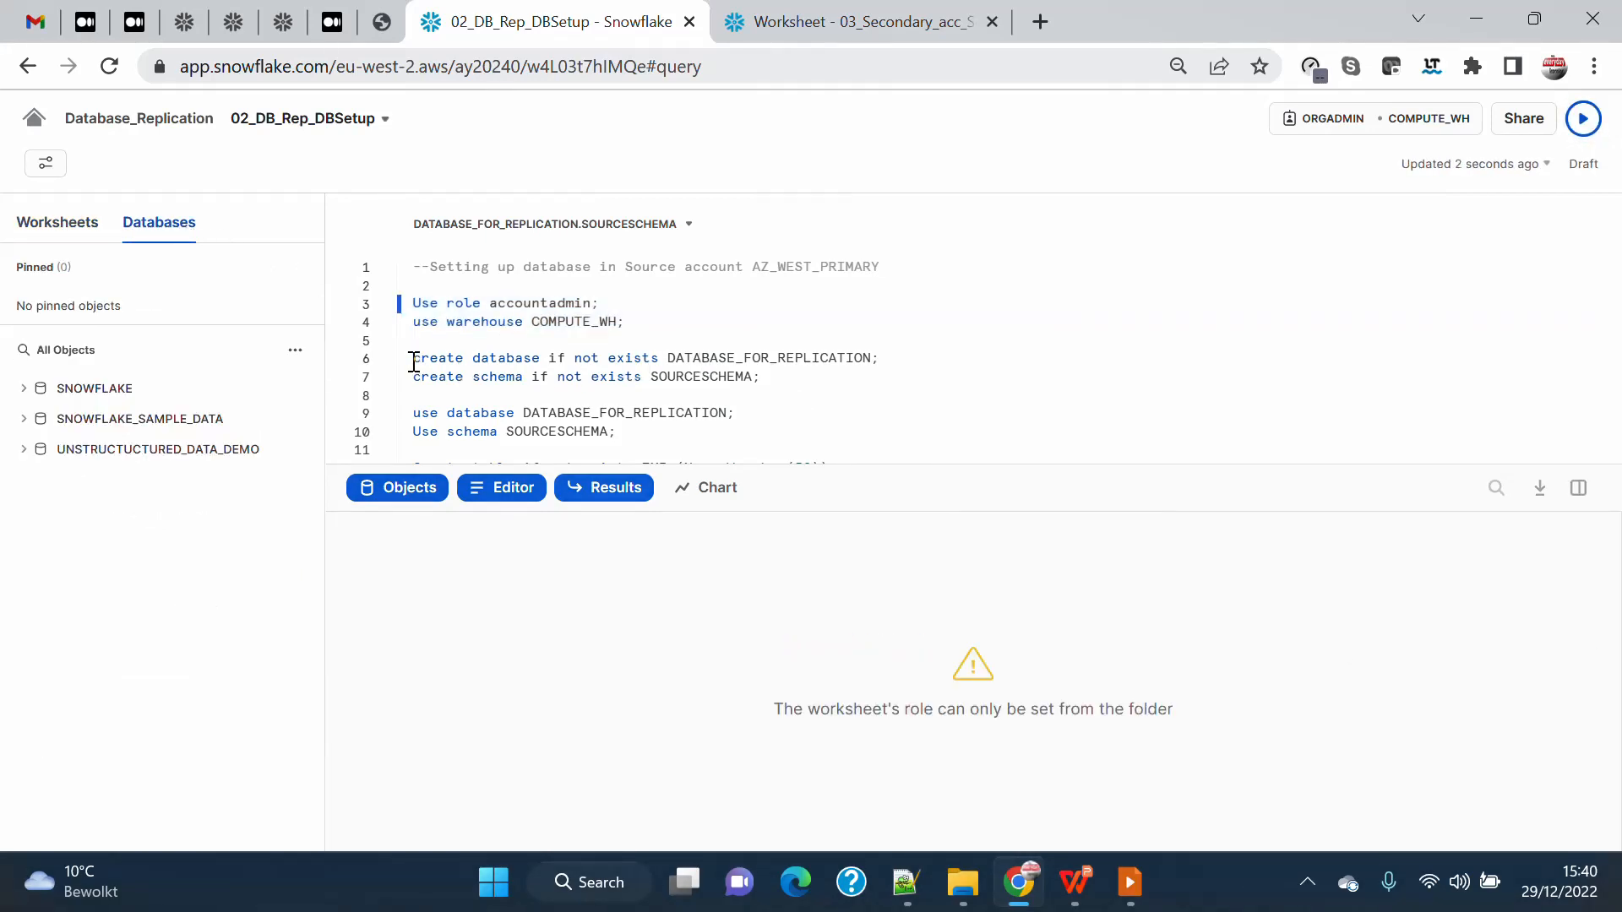
Switch the worksheet's role to ACCOUNTADMIN and rerun the use role accountadmin and use warehouse COMPUTE_WH statements.
left_click(1318, 127)
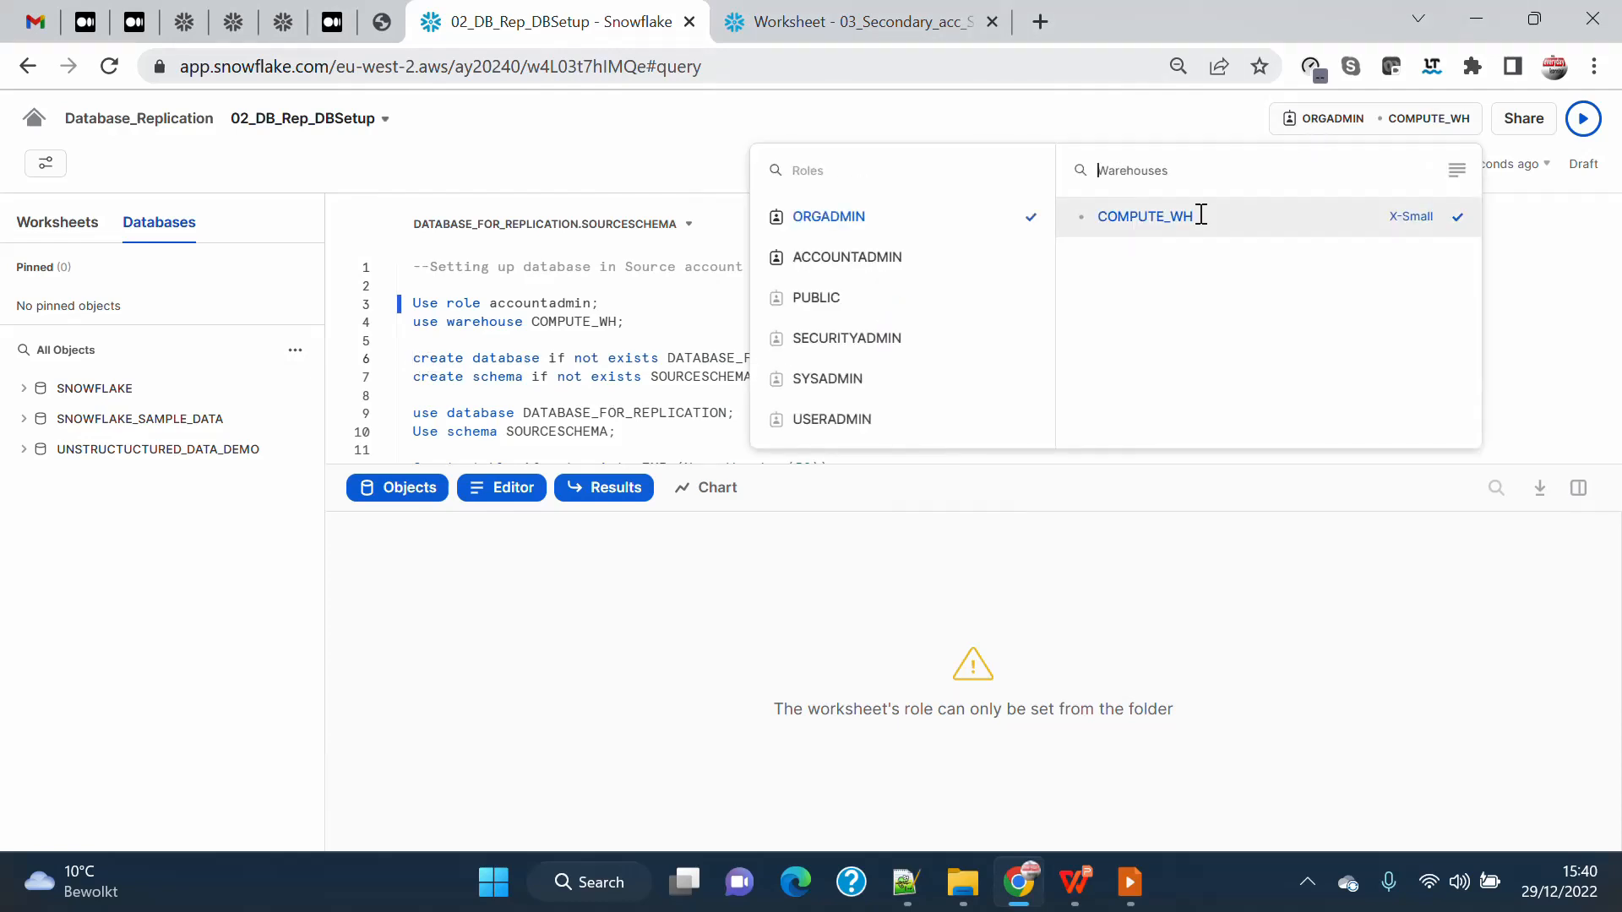
left_click(863, 259)
left_click(925, 547)
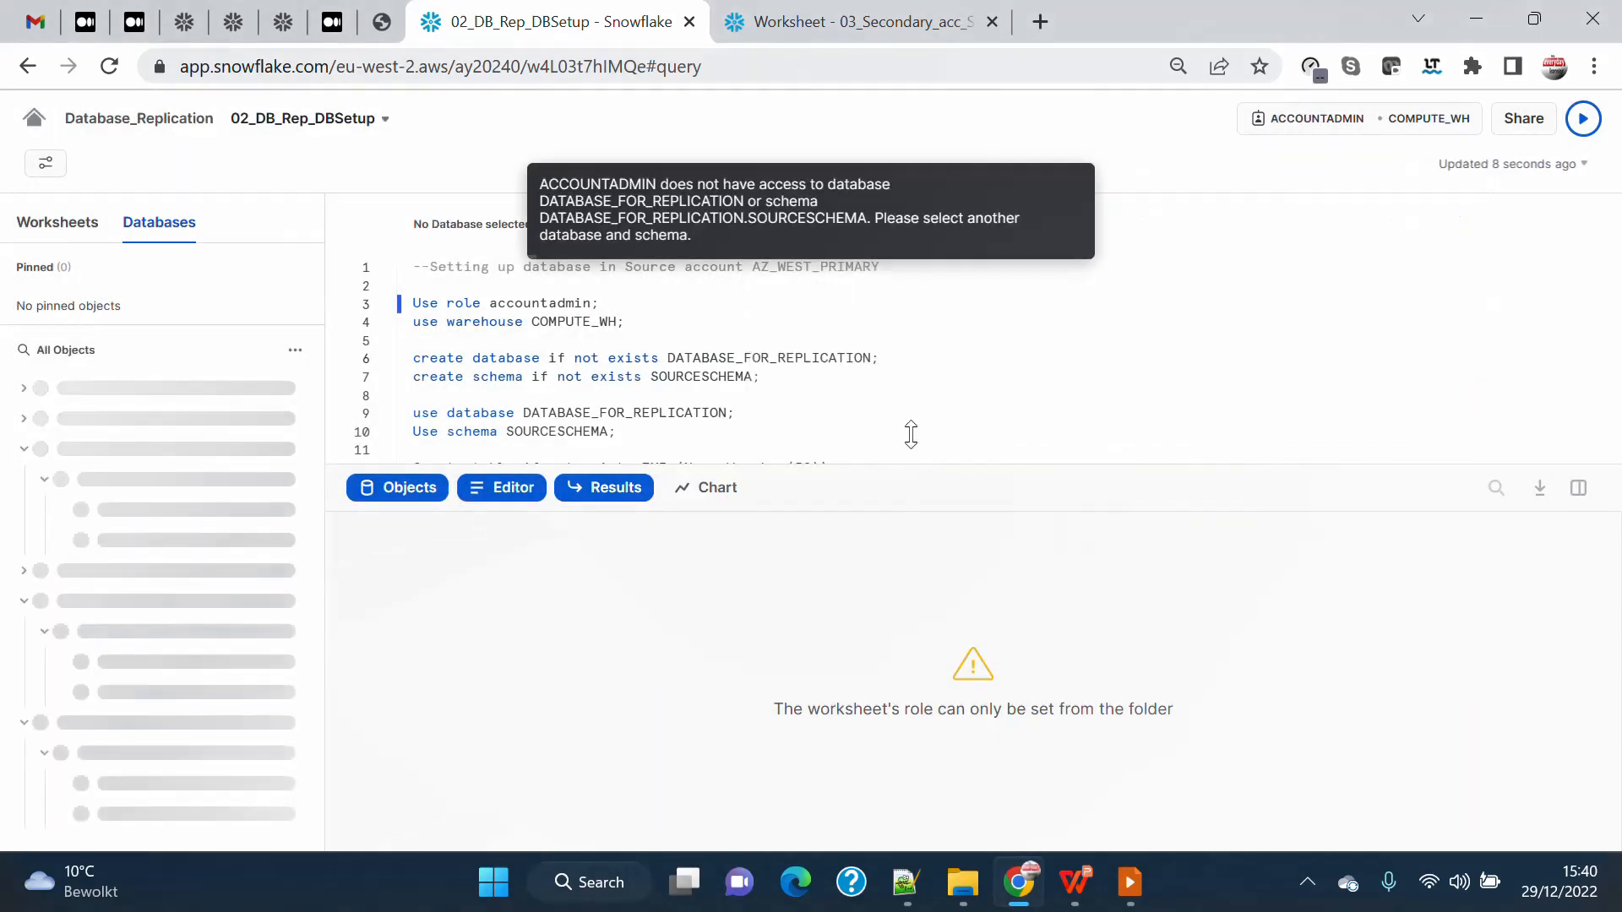
left_click_drag(630, 327, 379, 308)
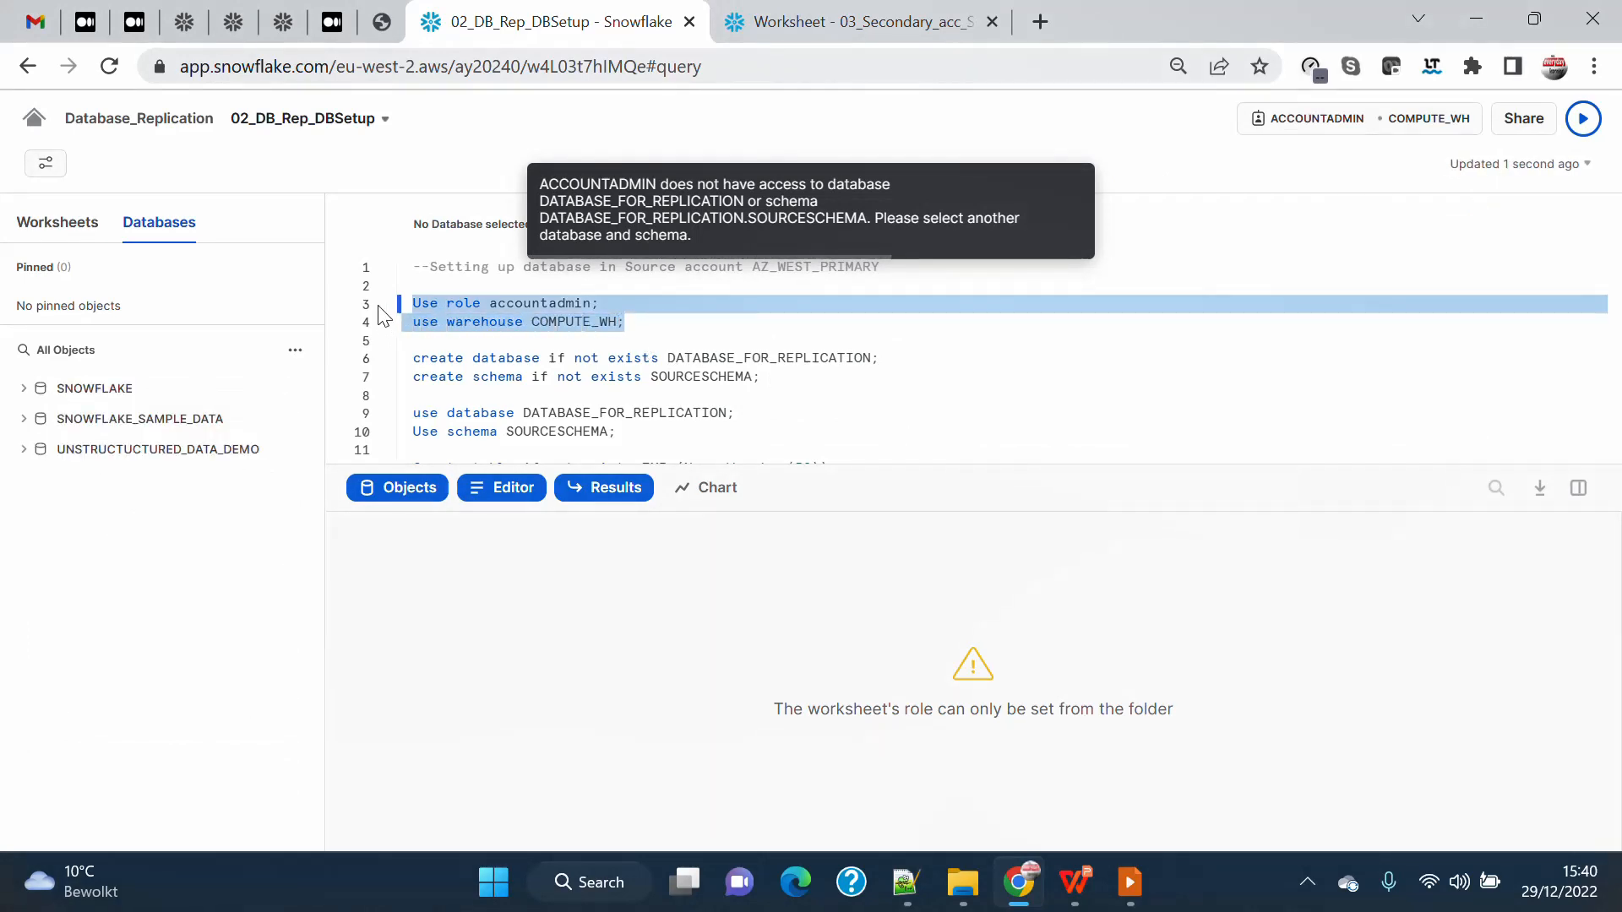
left_click(1585, 119)
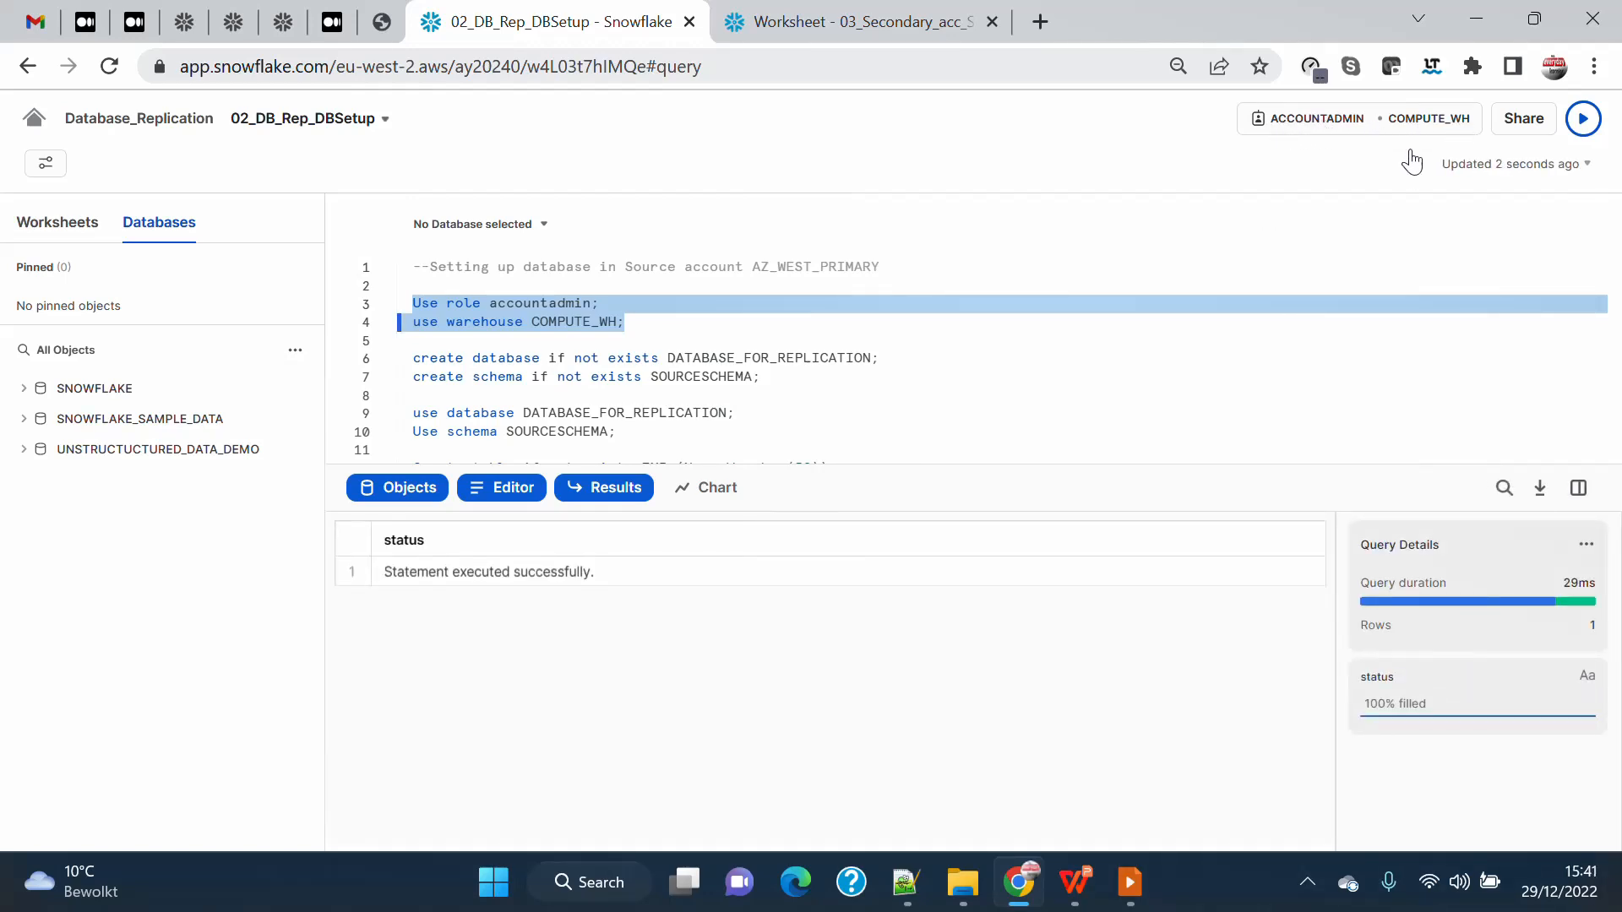
Run the four statements that create and select the DATABASE_FOR_REPLICATION database and its SOURCESCHEMA schema.
left_click_drag(412, 362, 1013, 353)
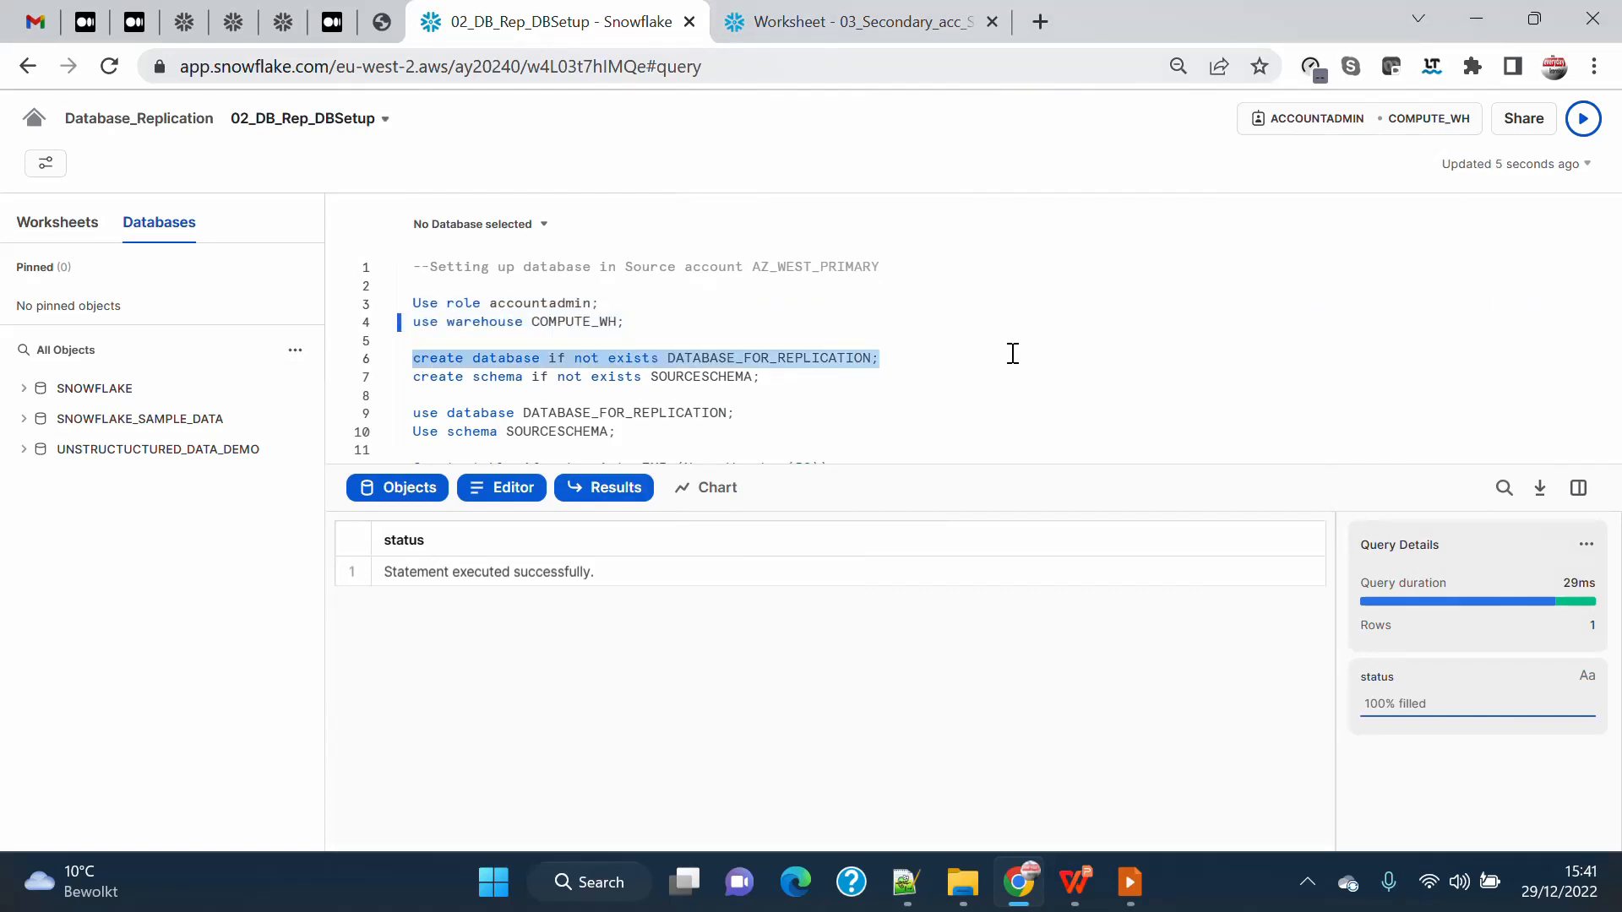
left_click_drag(1019, 367, 1022, 433)
left_click(1582, 123)
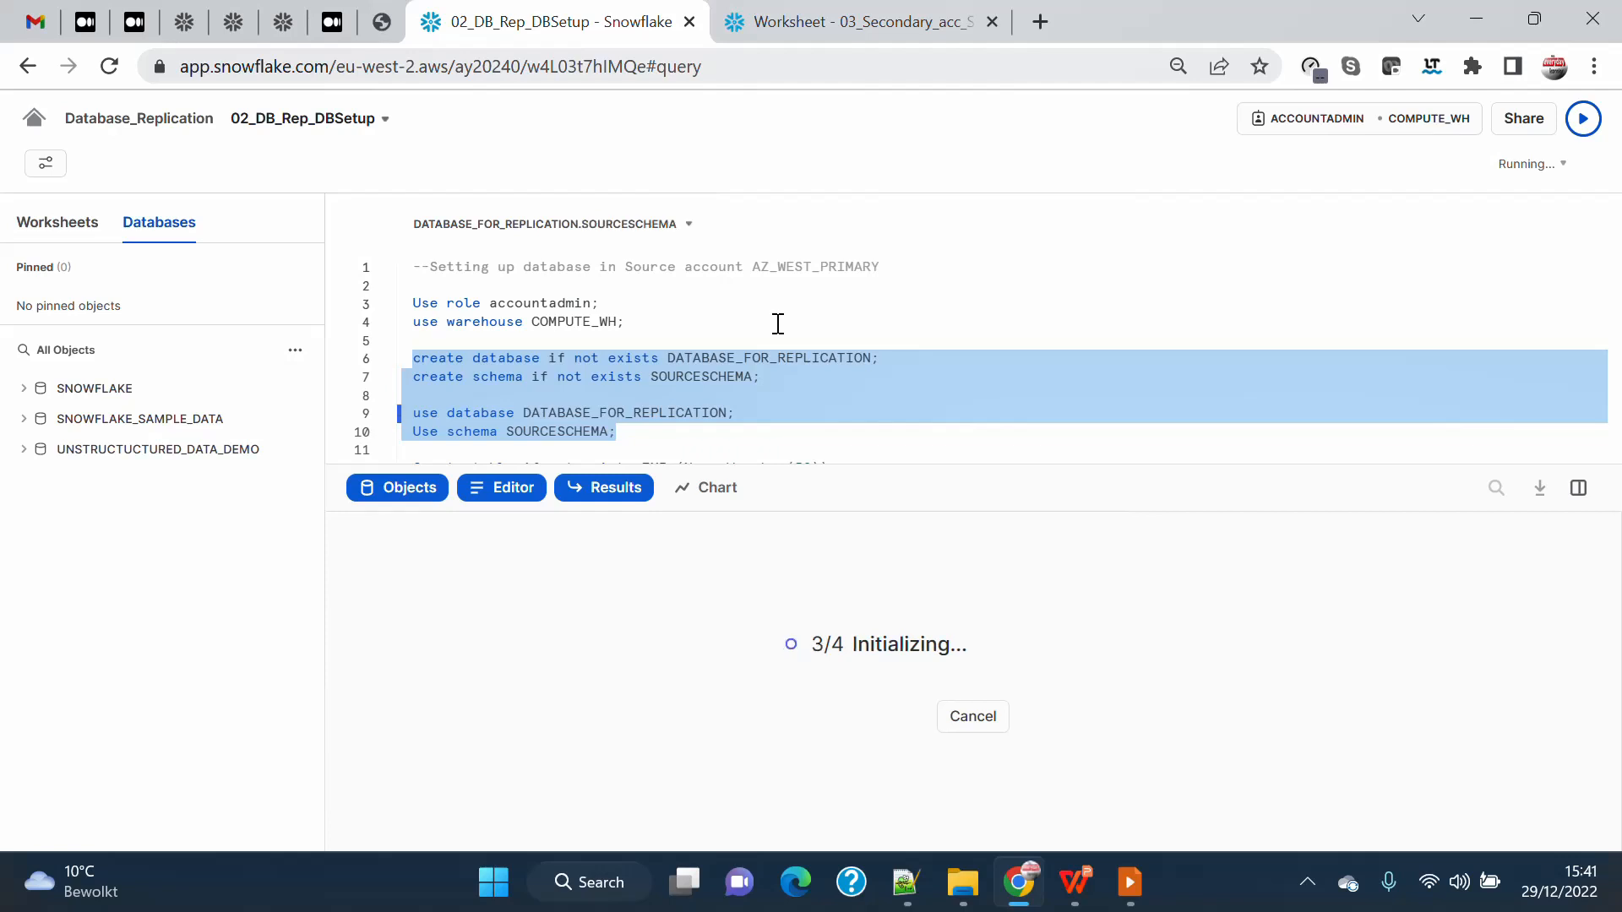
Refresh the database objects and expand DATABASE_FOR_REPLICATION down to the tables of SOURCESCHEMA.
left_click(295, 350)
left_click(265, 409)
left_click(149, 388)
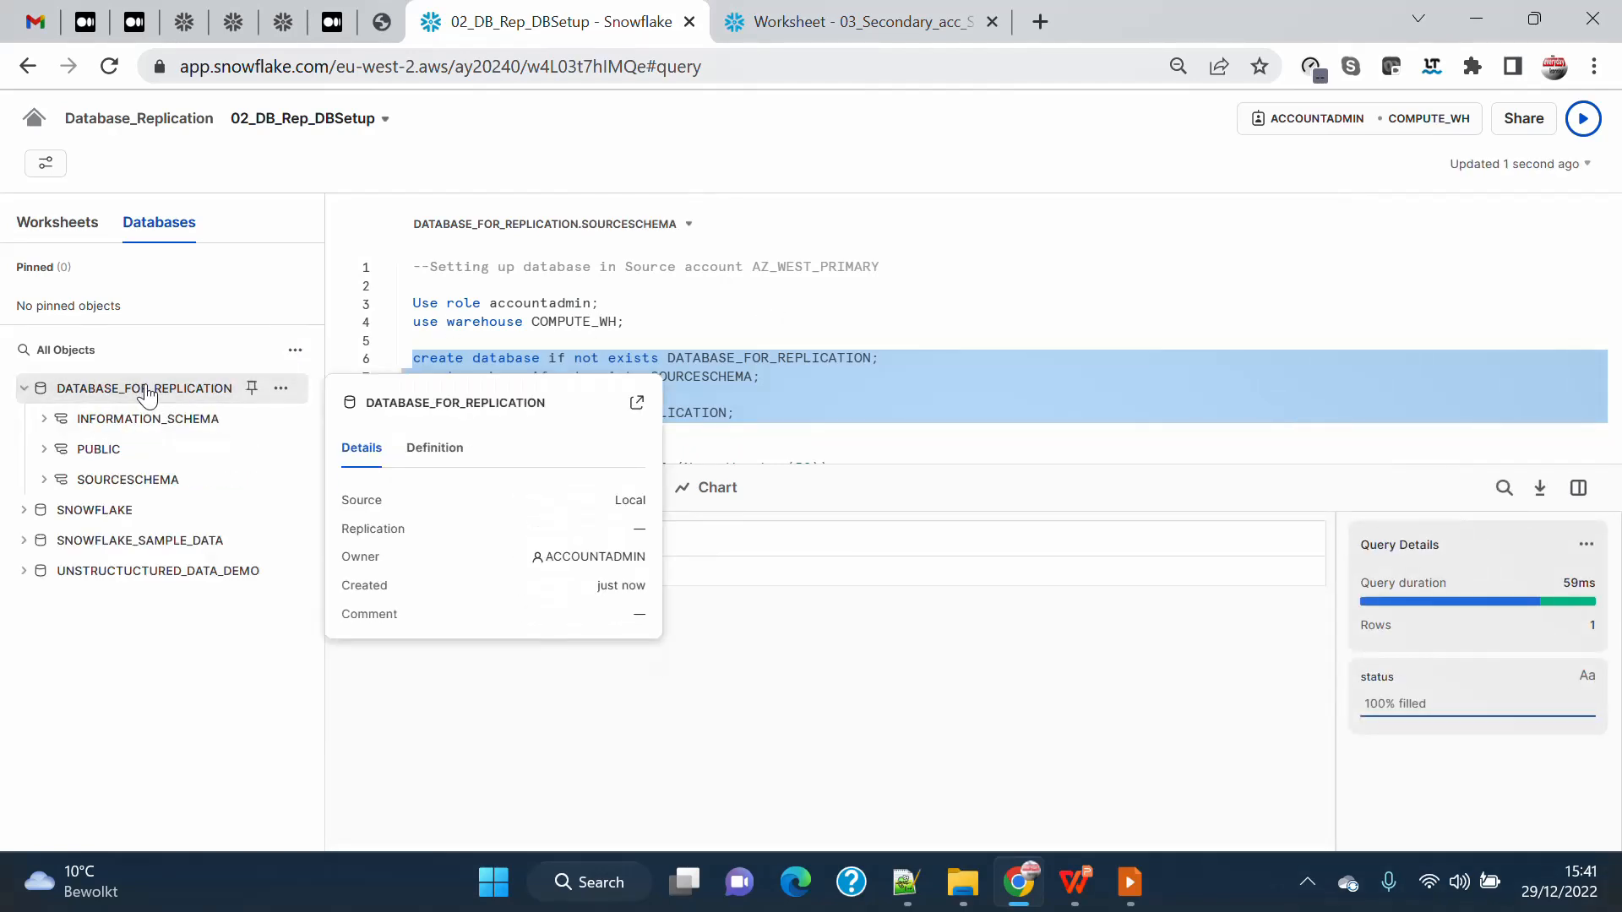
left_click(101, 478)
left_click(100, 510)
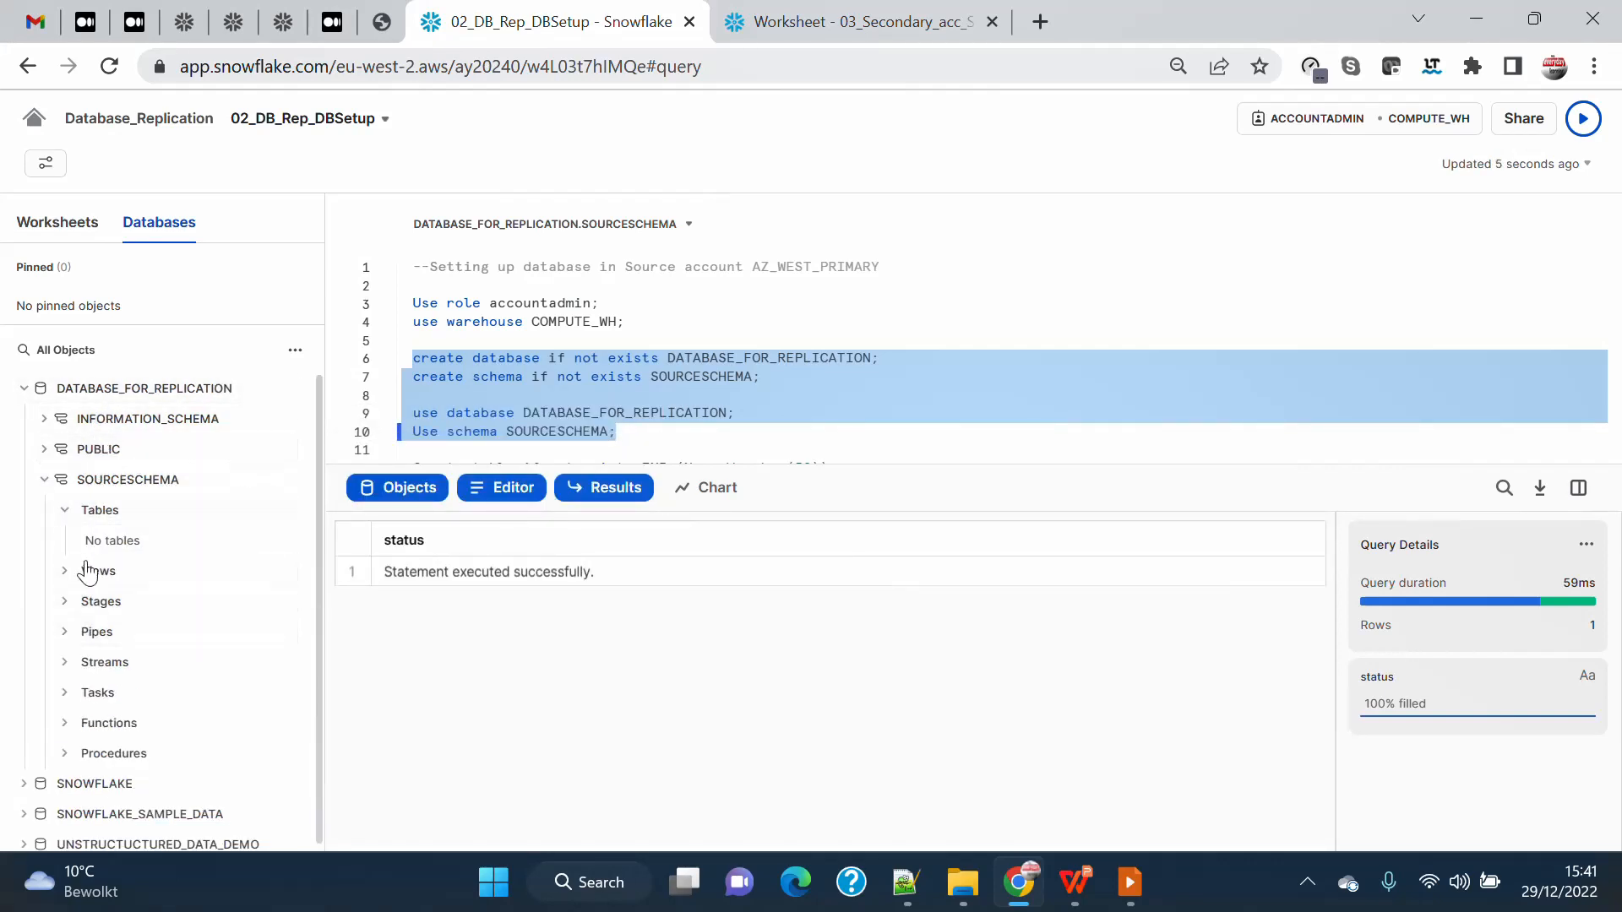
Run the statements that create the EMP table with a Name Varchar(50) column, insert three names and create the v_emp view.
scroll(830, 369, "down", 2)
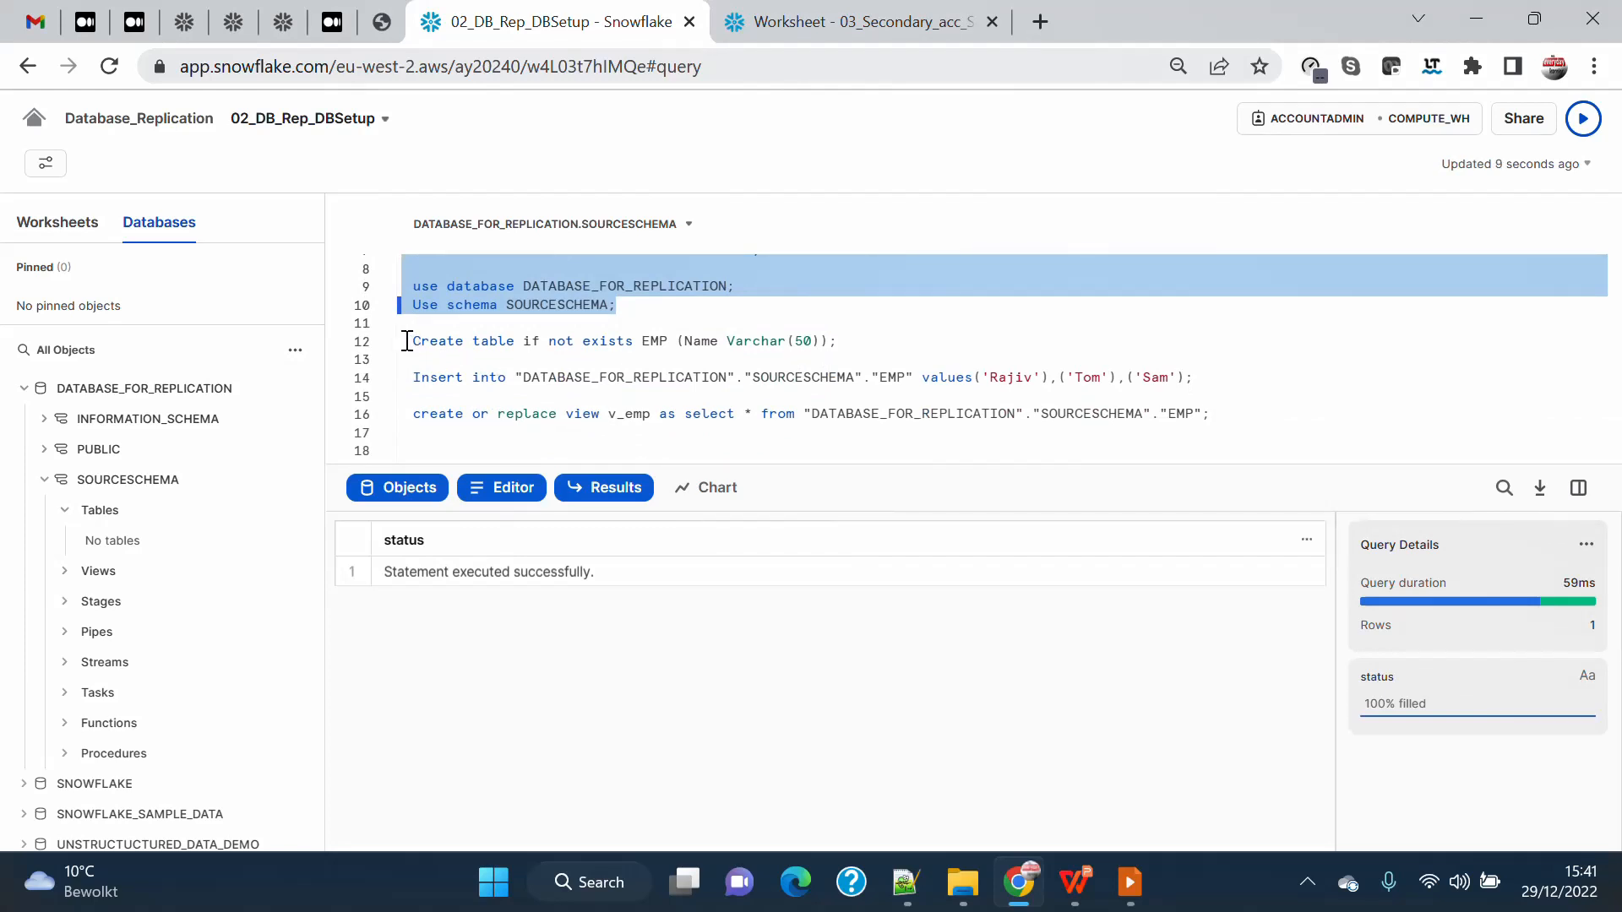
left_click_drag(406, 340, 1270, 411)
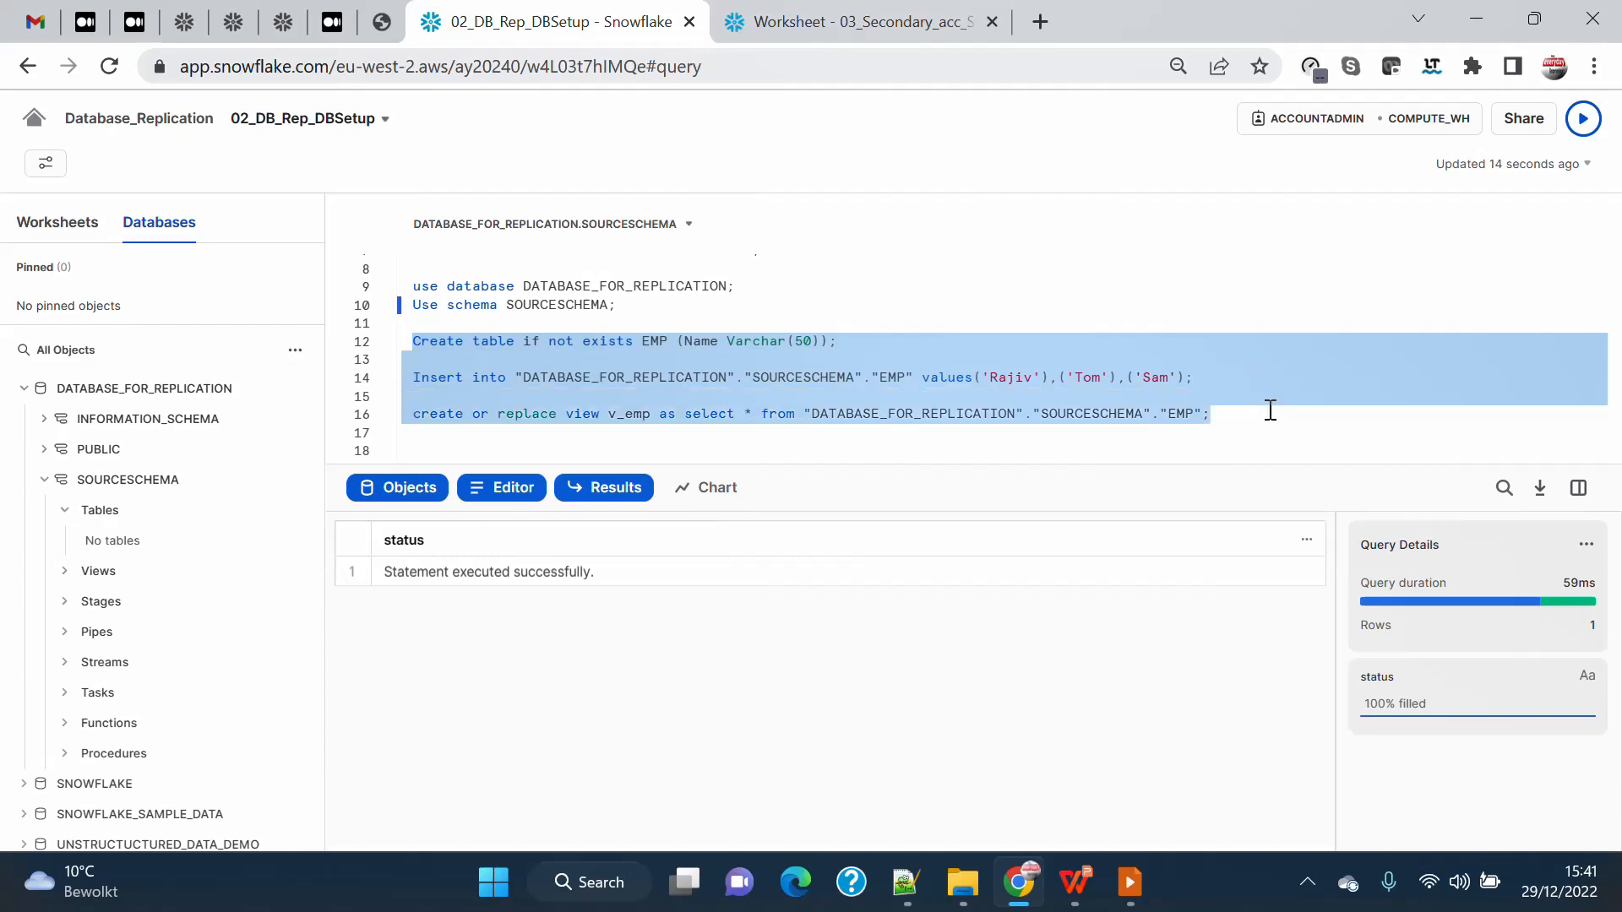
left_click(1583, 118)
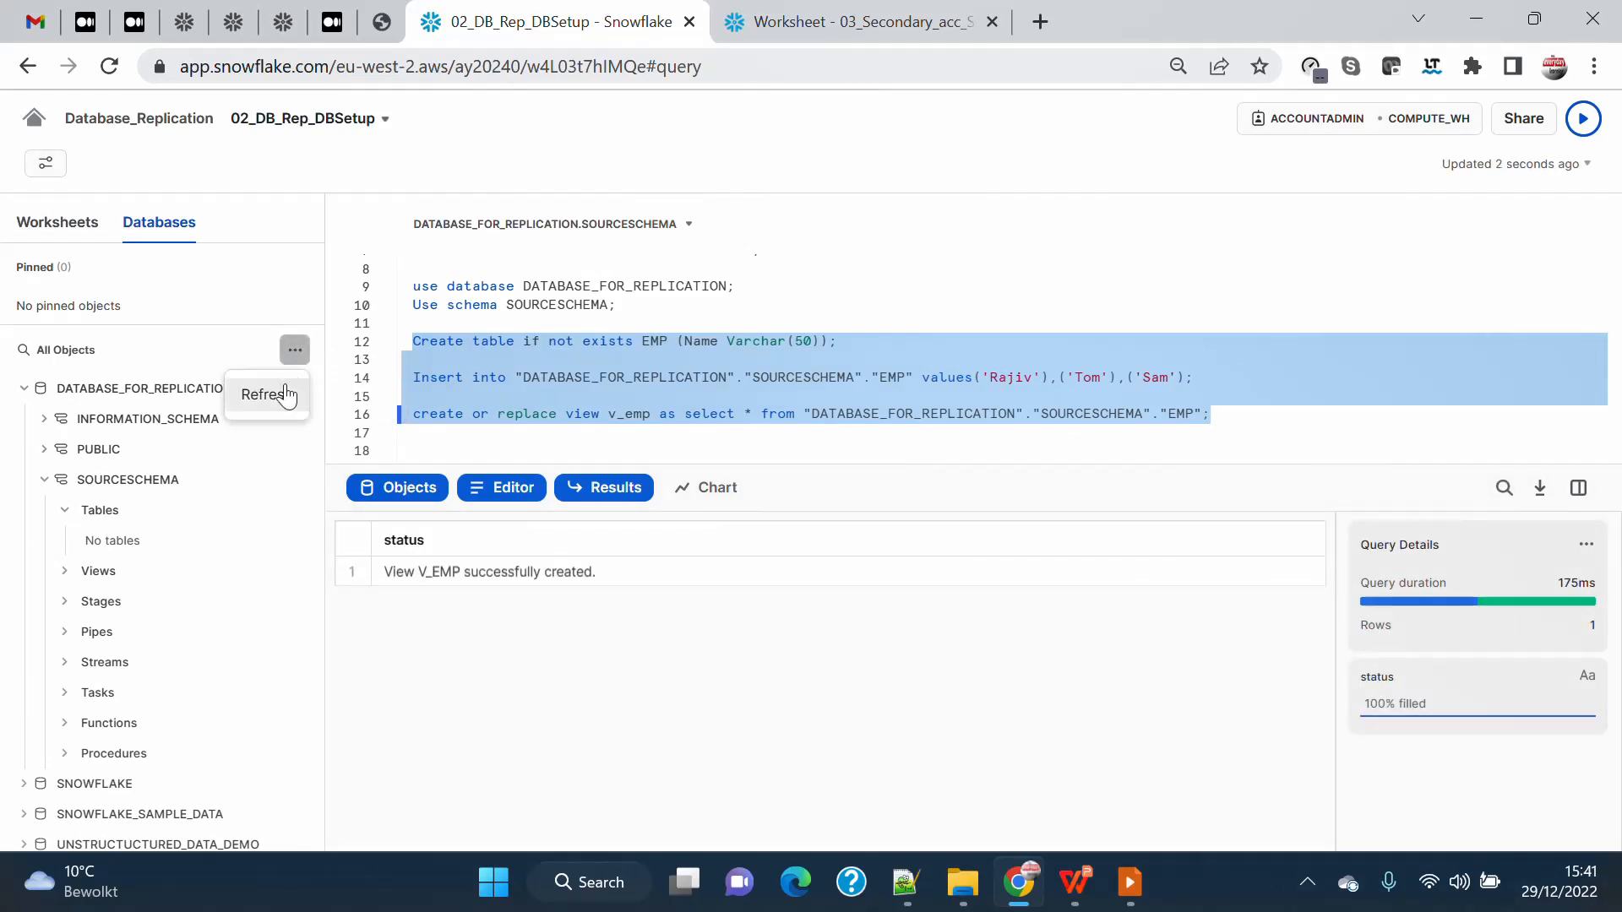
Refresh the database objects and expand the views of SOURCESCHEMA to check the new table and view.
left_click(295, 349)
mouse_move(285, 404)
left_click(135, 578)
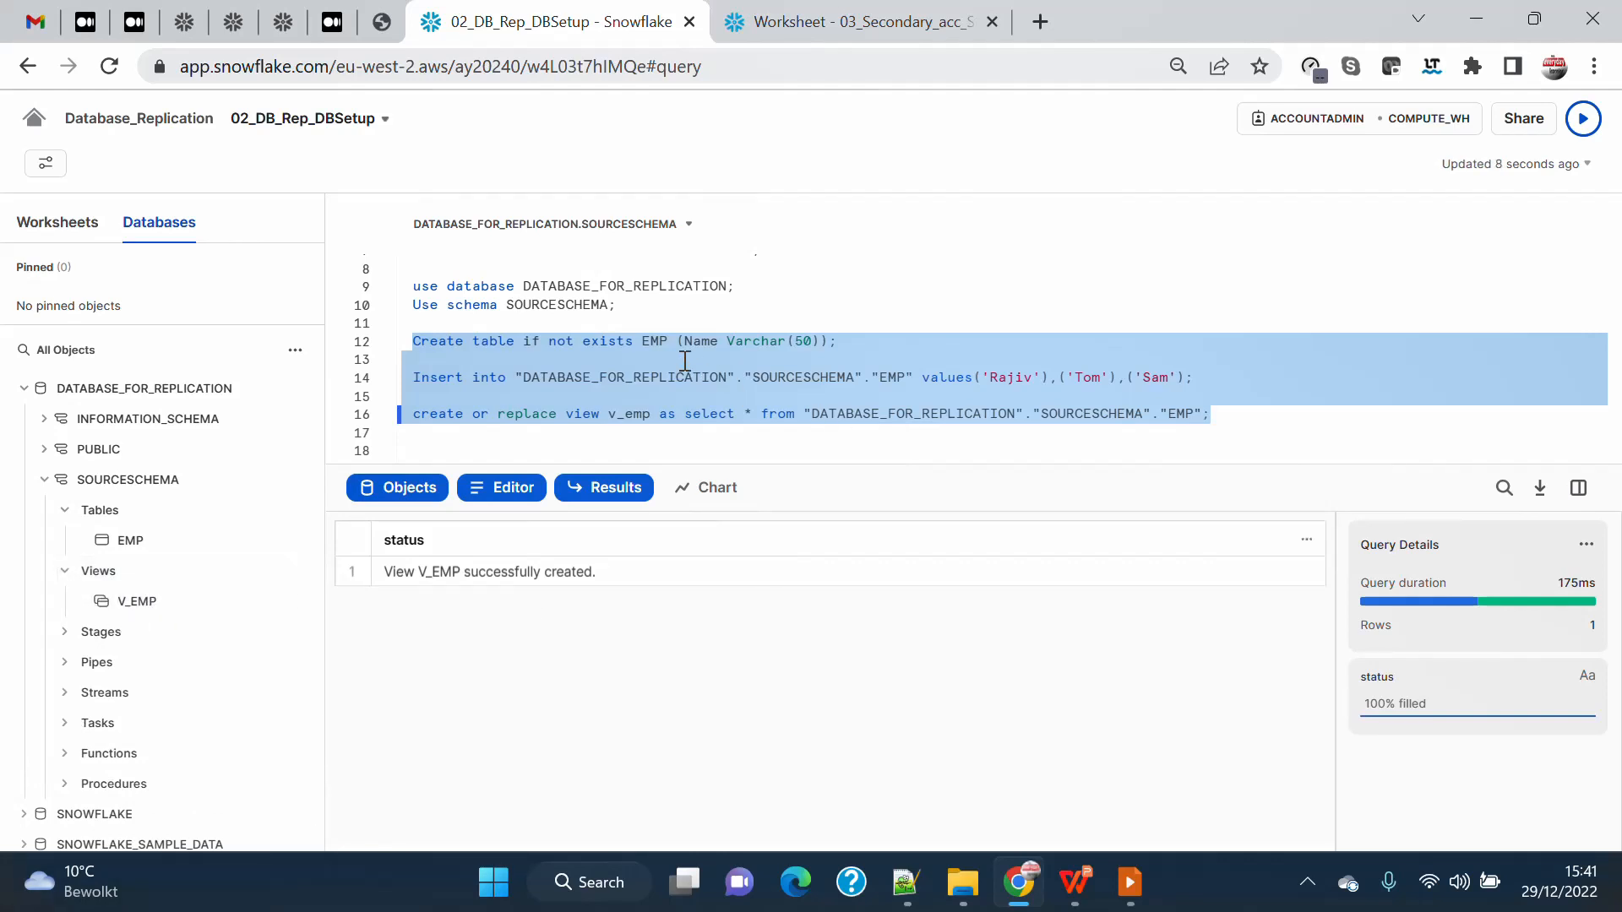
Run the statements creating the CSV file format and the Internal_stage stage in SOURCESCHEMA, and check the schema's stages.
scroll(685, 360, "down", 3)
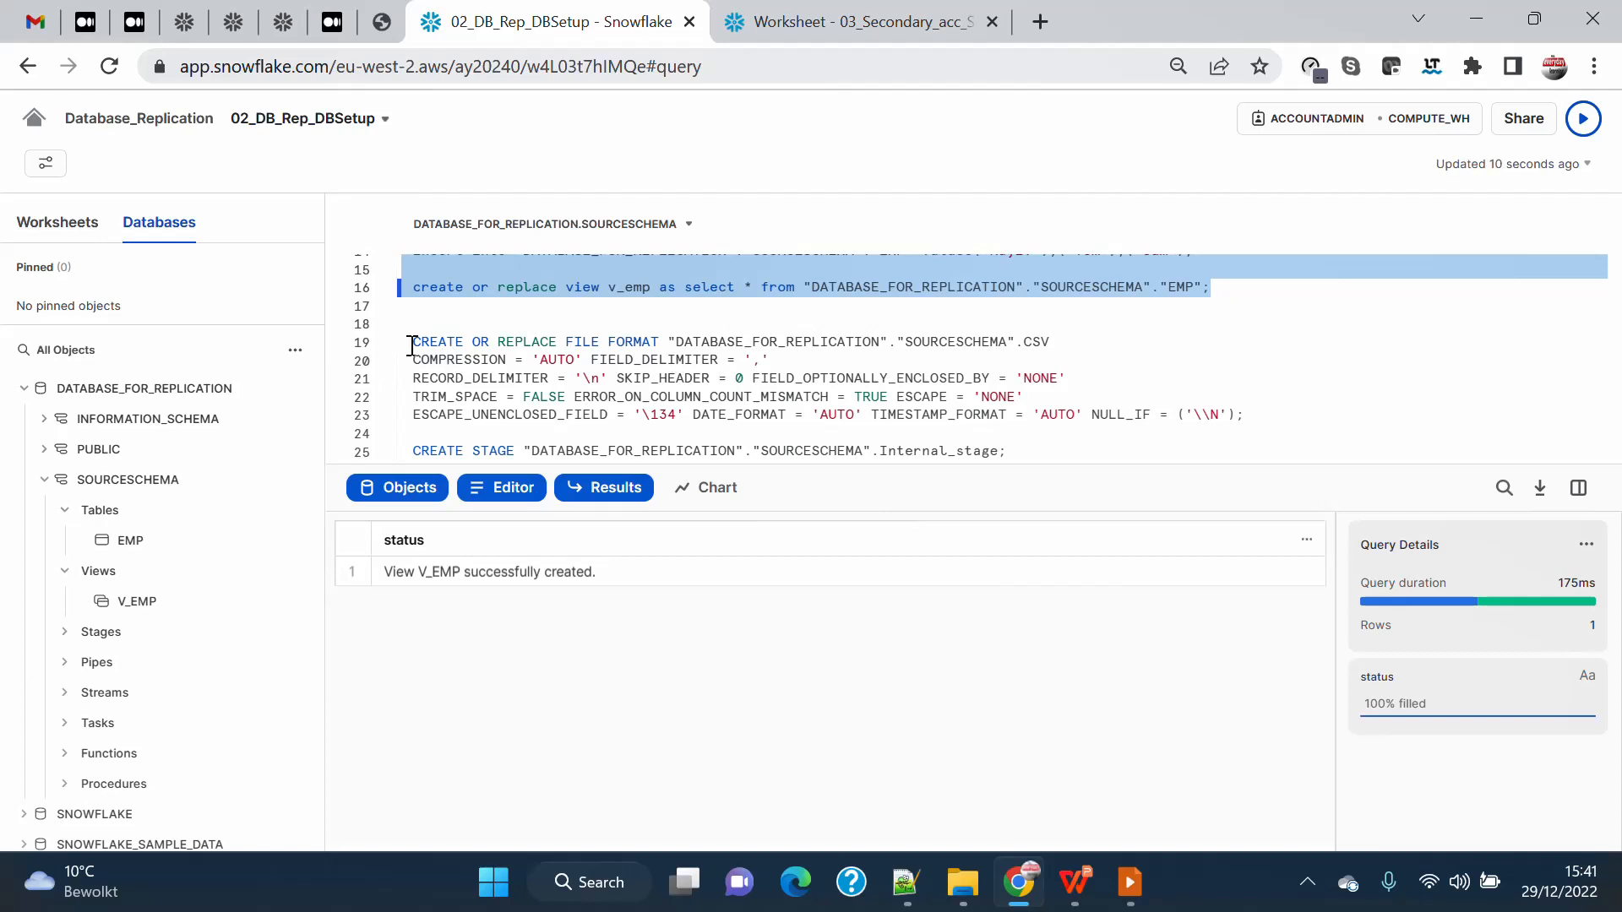
left_click_drag(412, 341, 1310, 447)
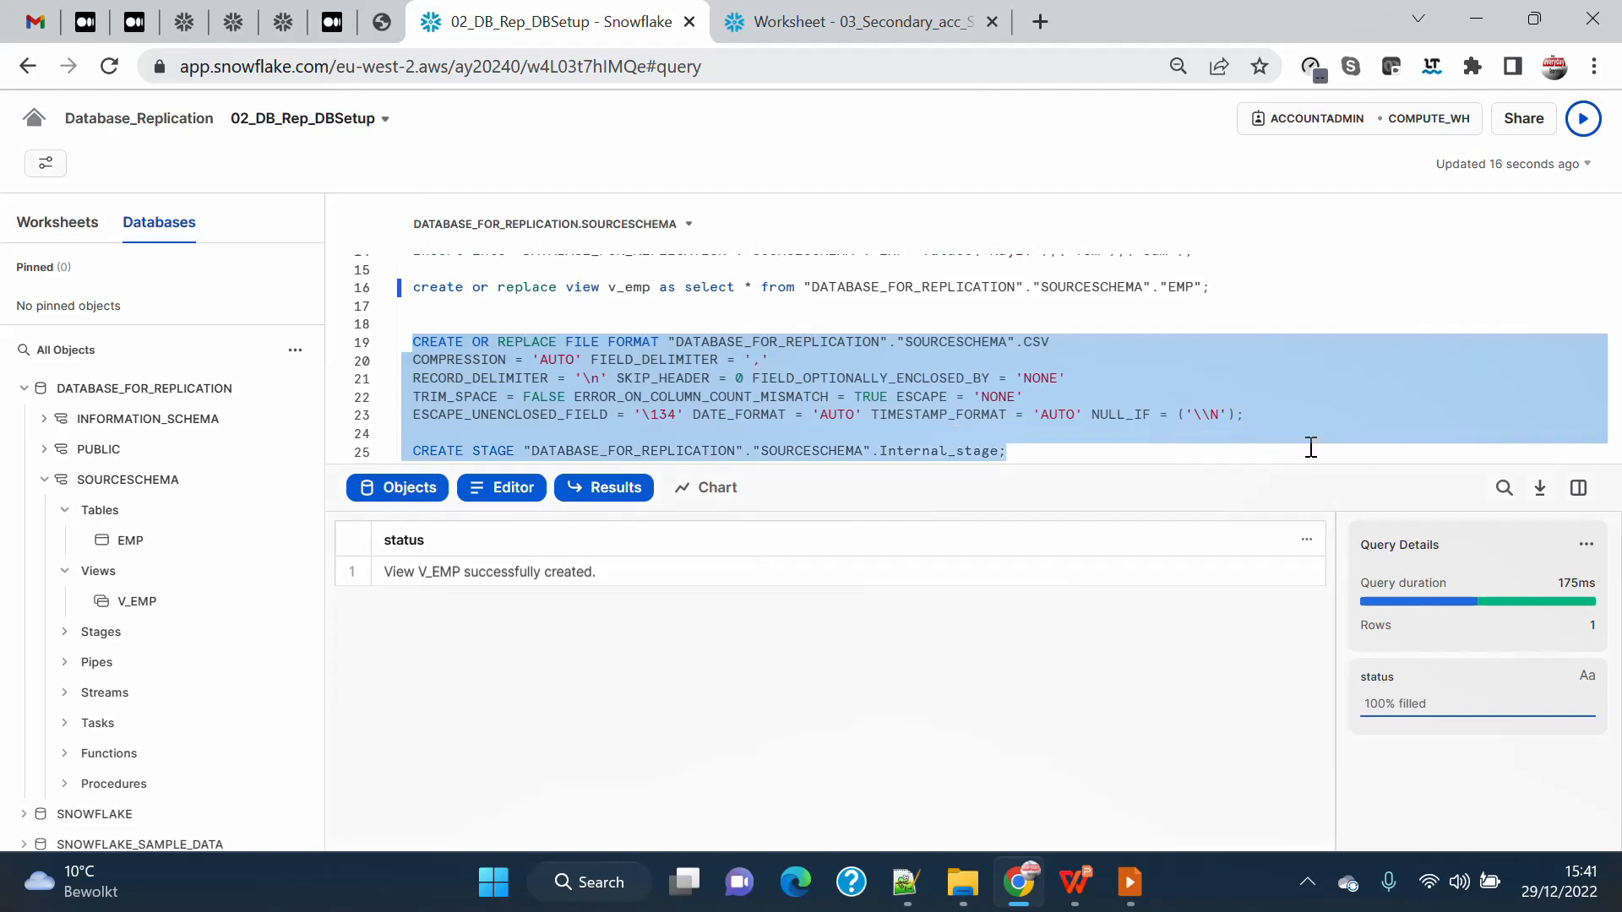
left_click(1583, 118)
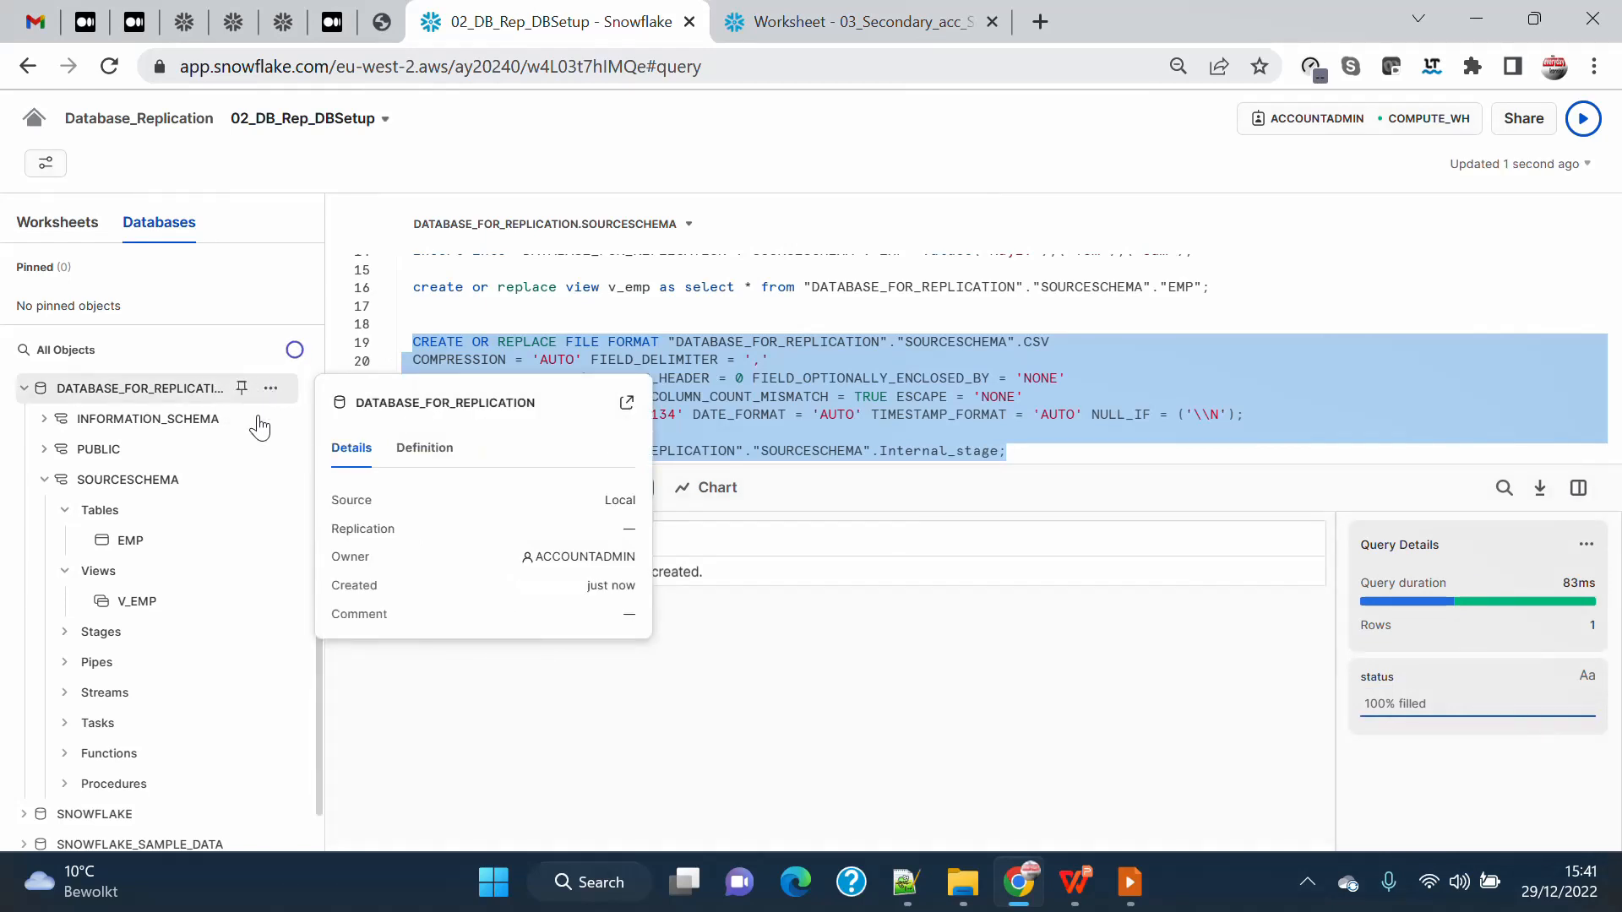
left_click(214, 629)
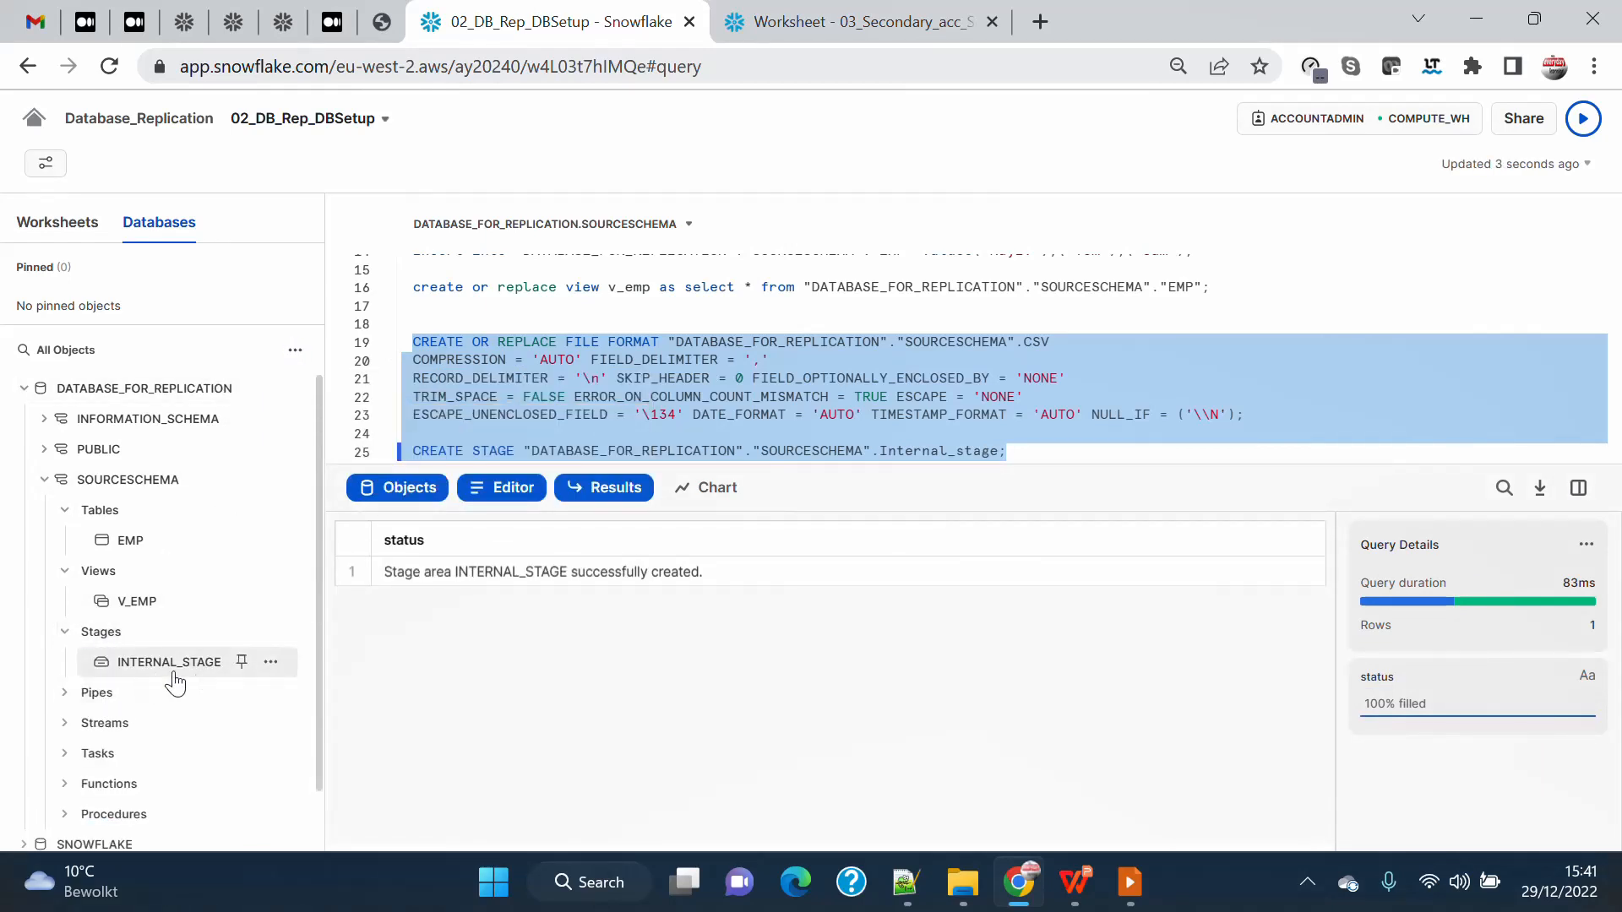
mouse_move(170, 671)
Check the database objects available in the secondary account, and return to the primary account's 02_DB_Rep_DBSetup worksheet.
scroll(1013, 359, "down", 3)
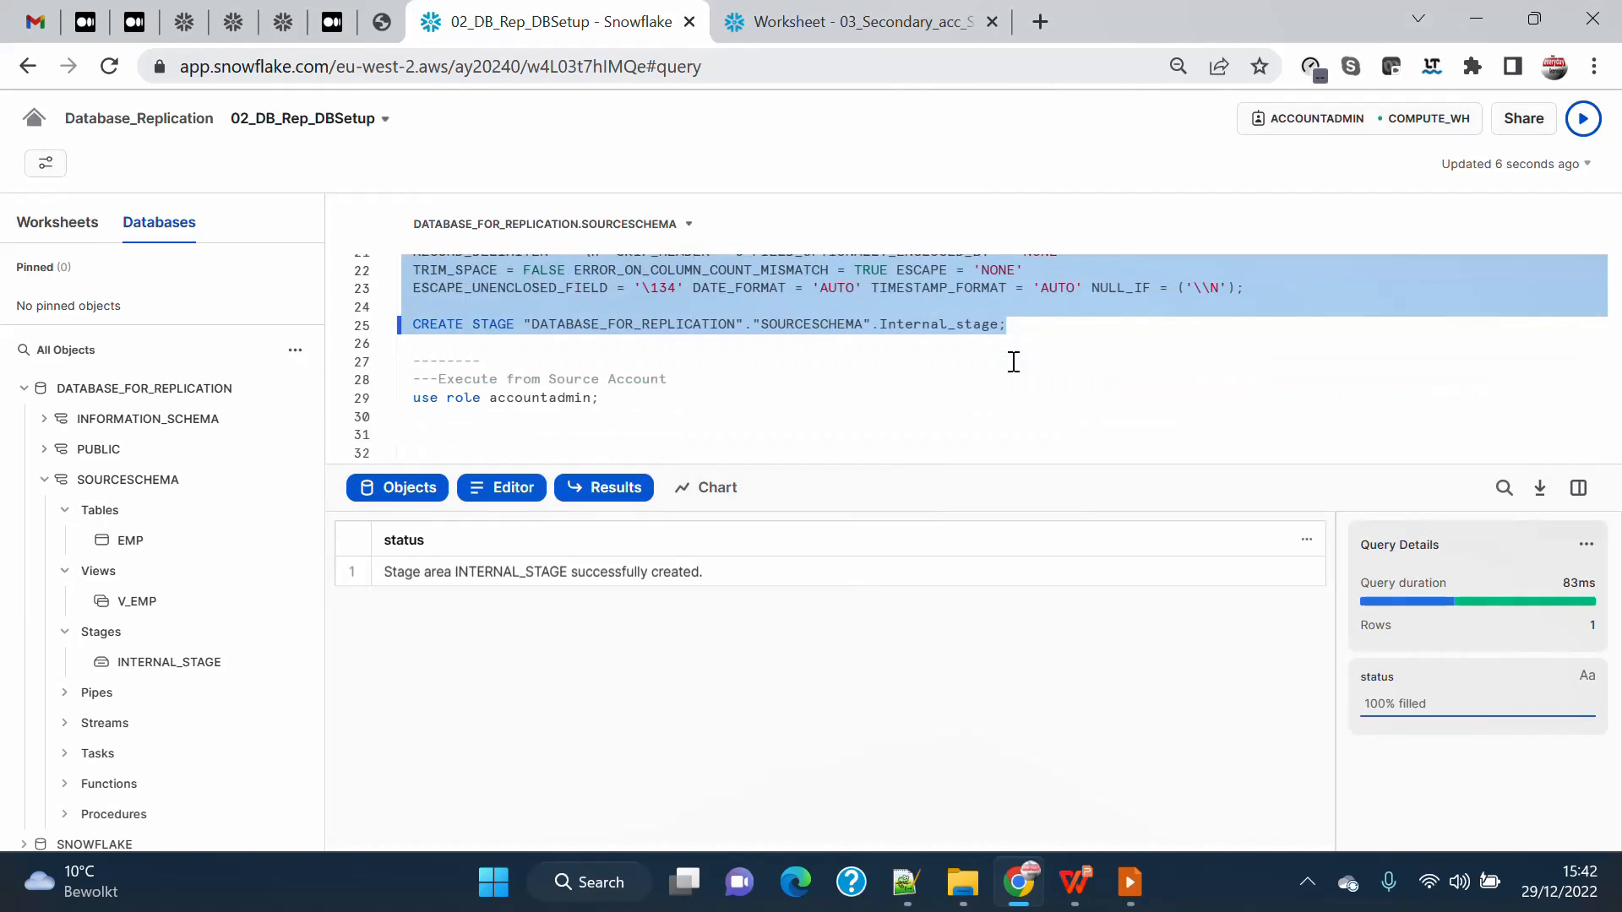
scroll(1013, 361, "up", 3)
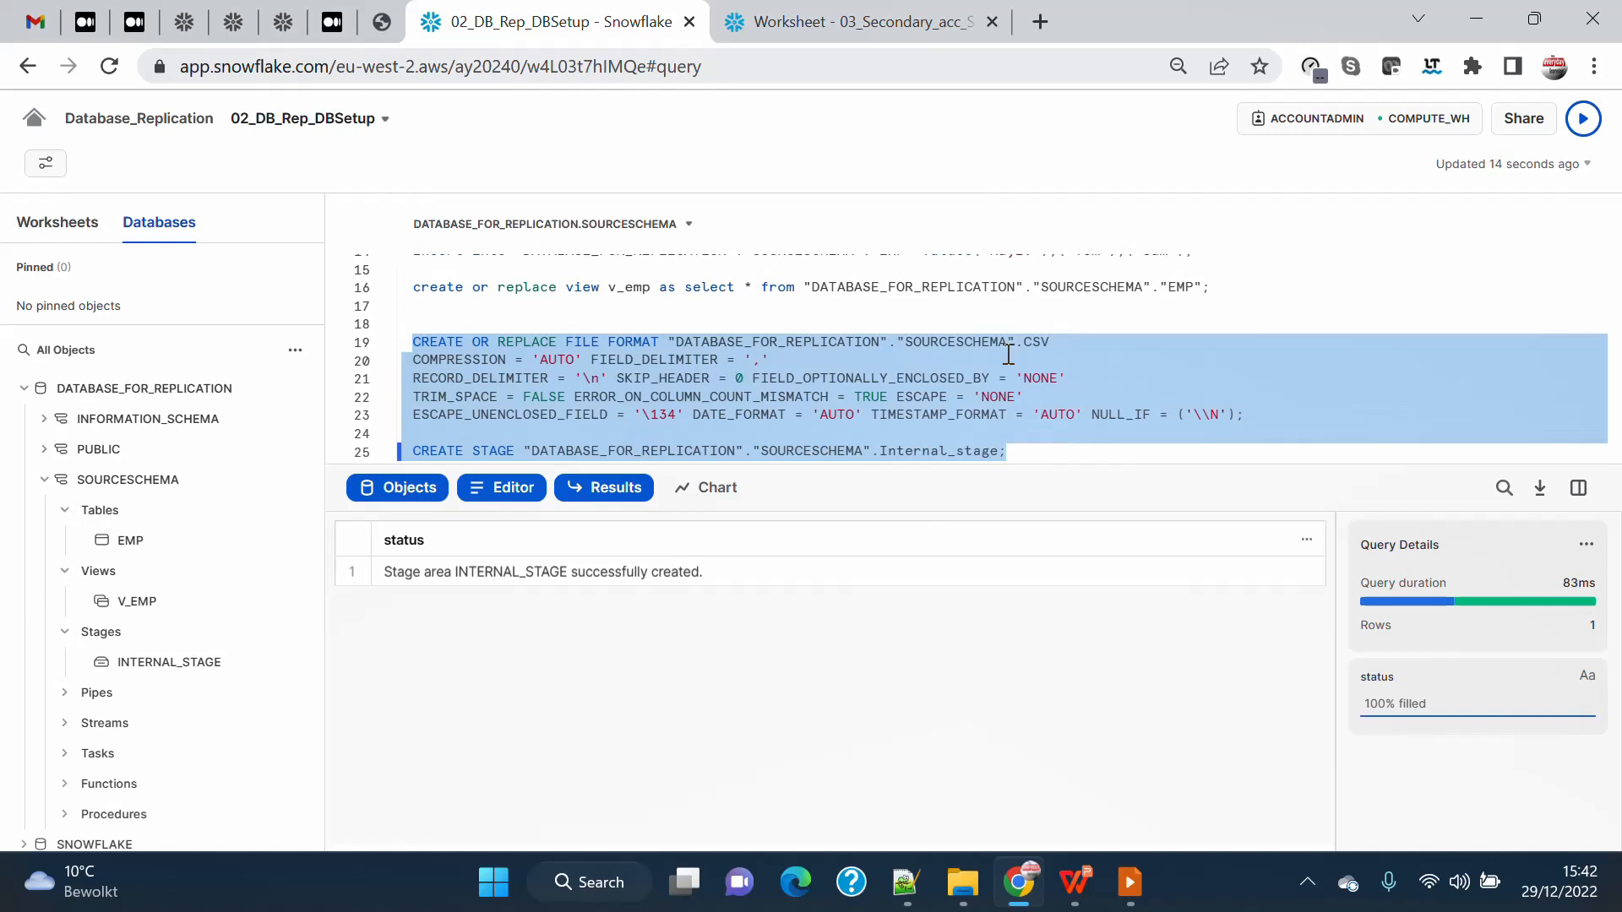
left_click(876, 32)
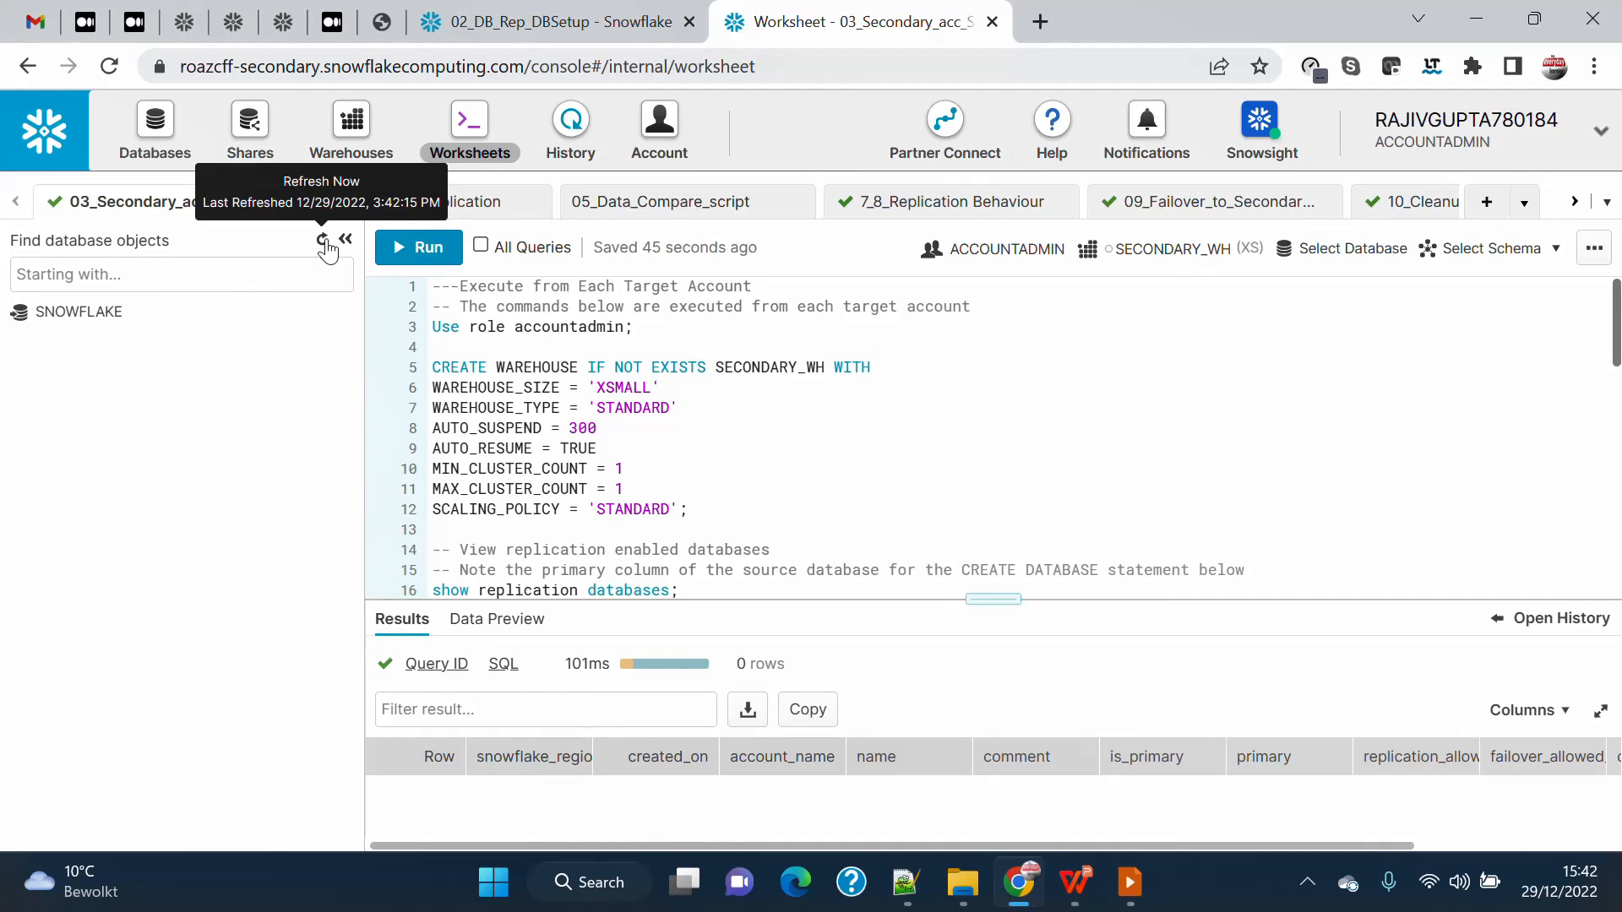
left_click(549, 15)
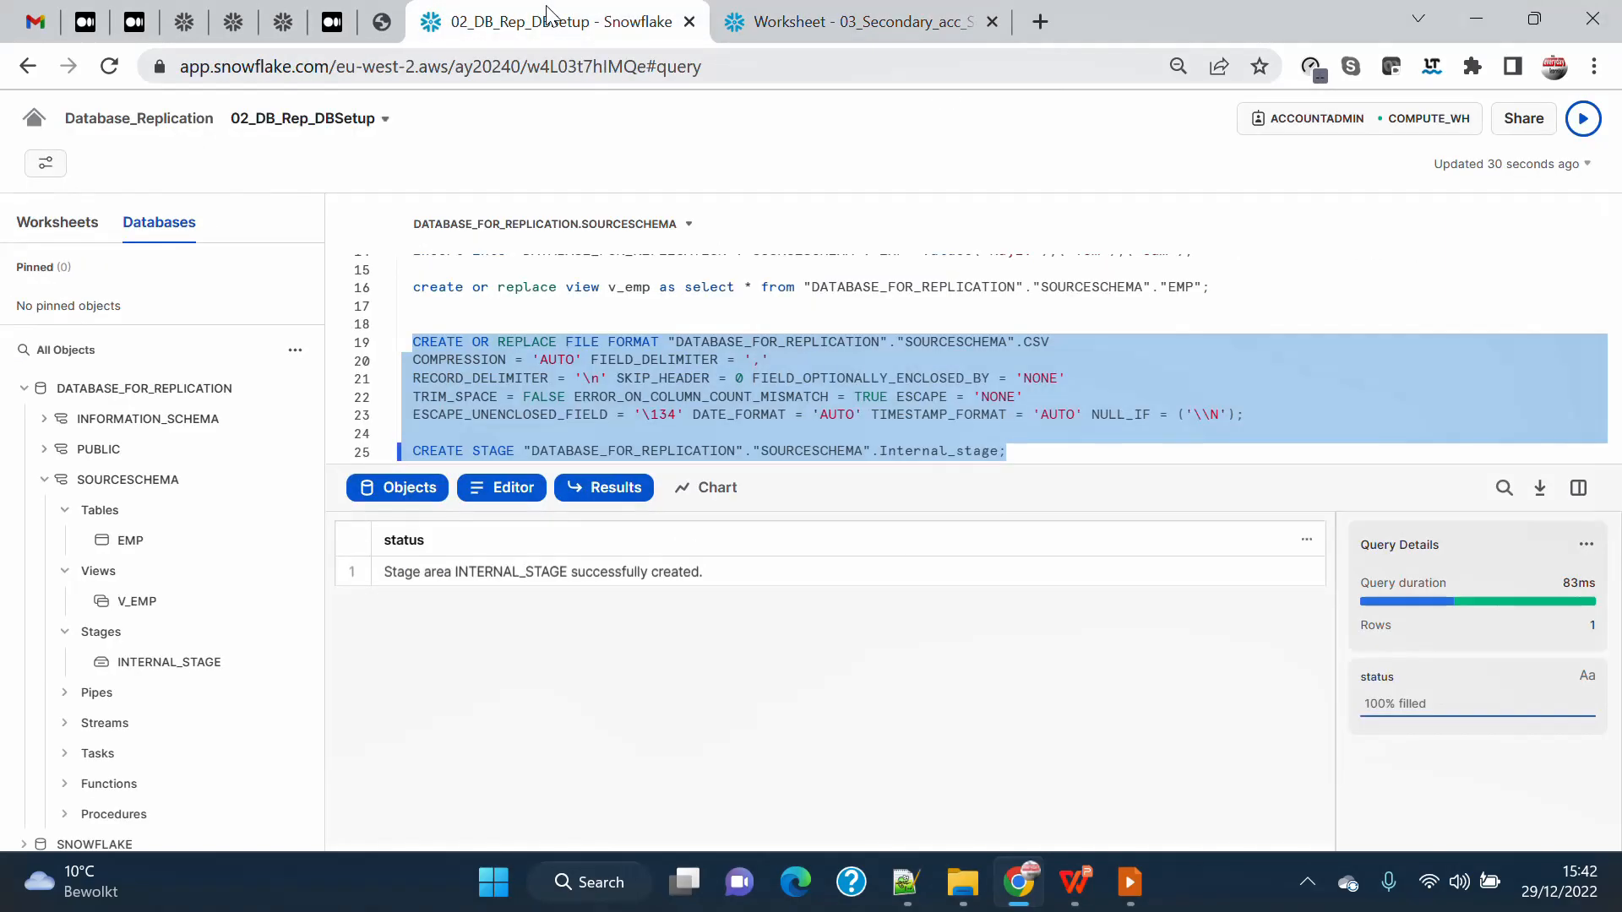
Run the use role accountadmin statement under the "Execute from Source Account" comment.
scroll(668, 366, "down", 2)
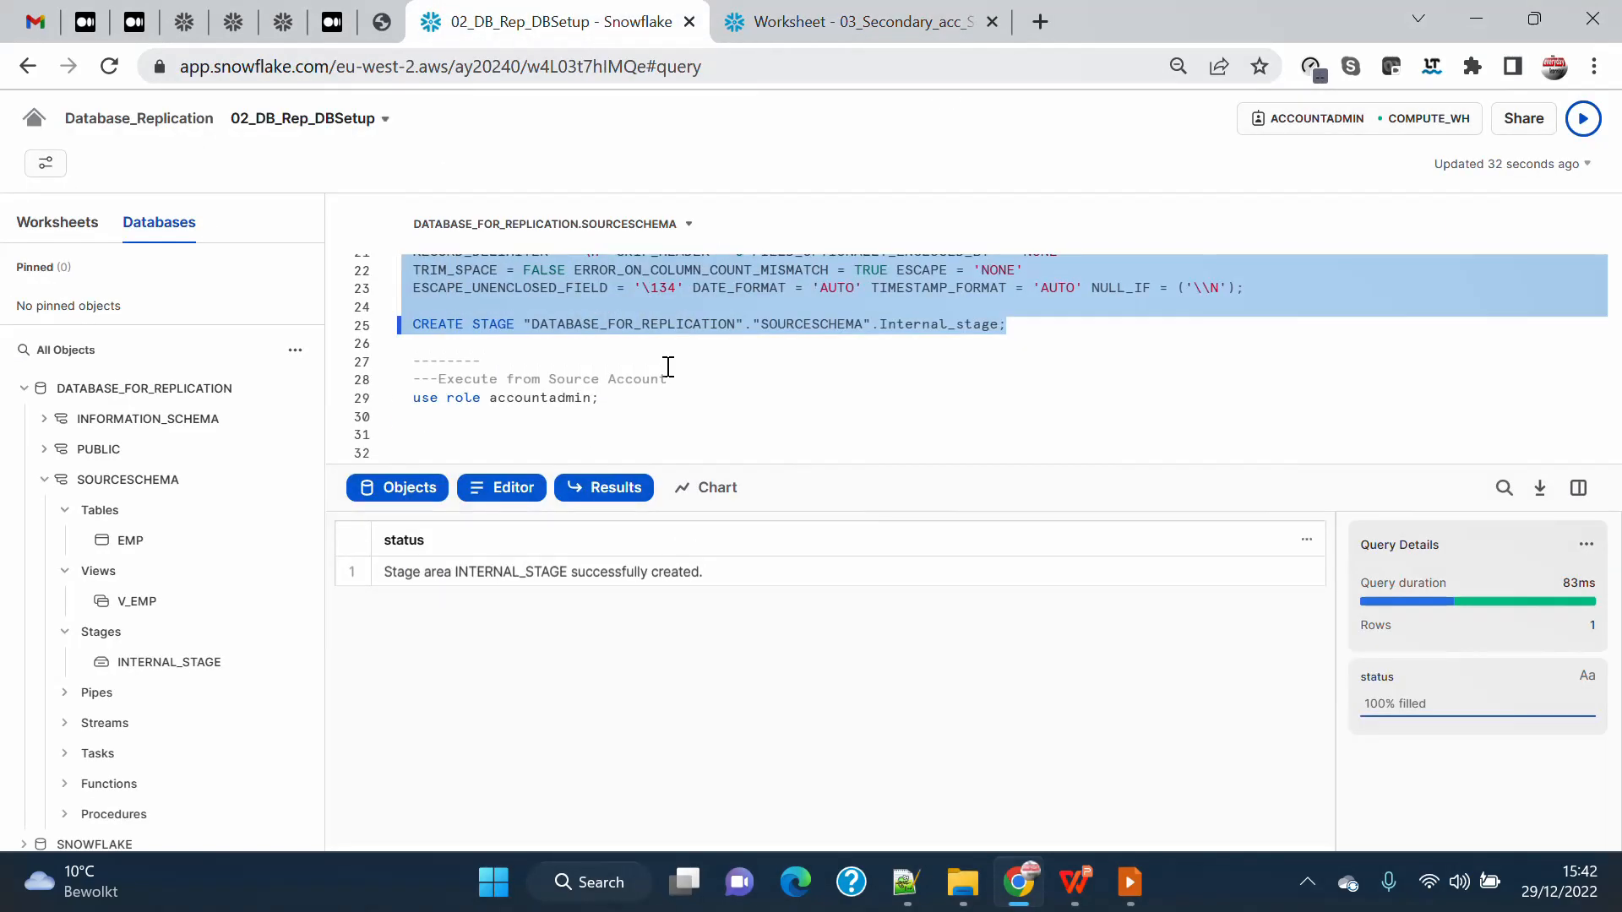
scroll(668, 367, "down", 2)
left_click_drag(416, 275, 670, 271)
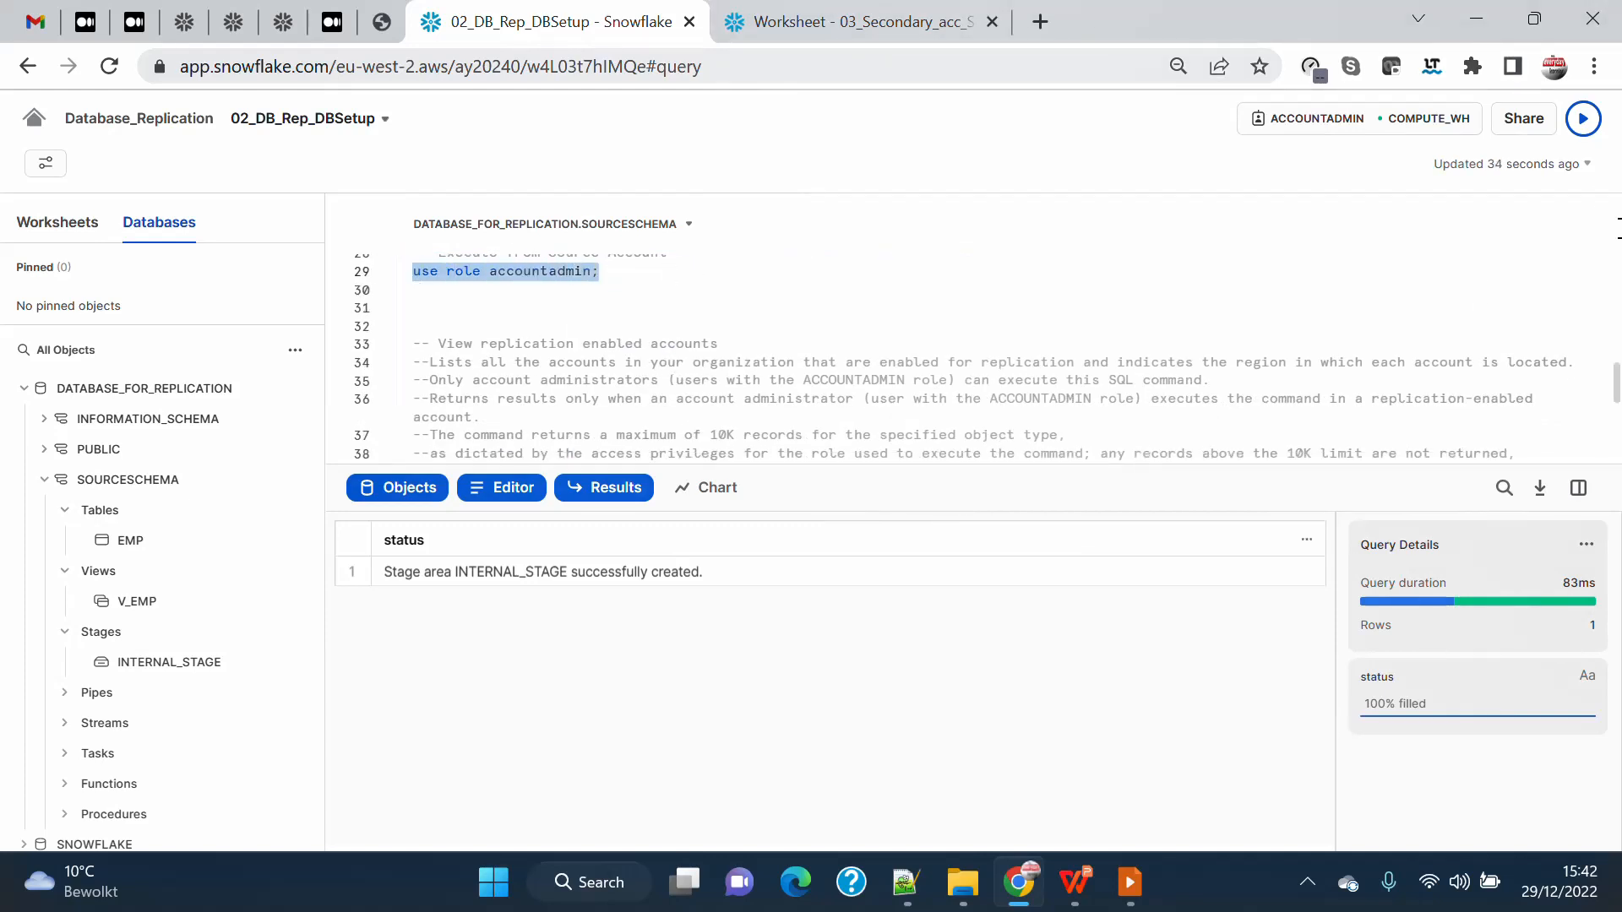
key("ctrl+Return")
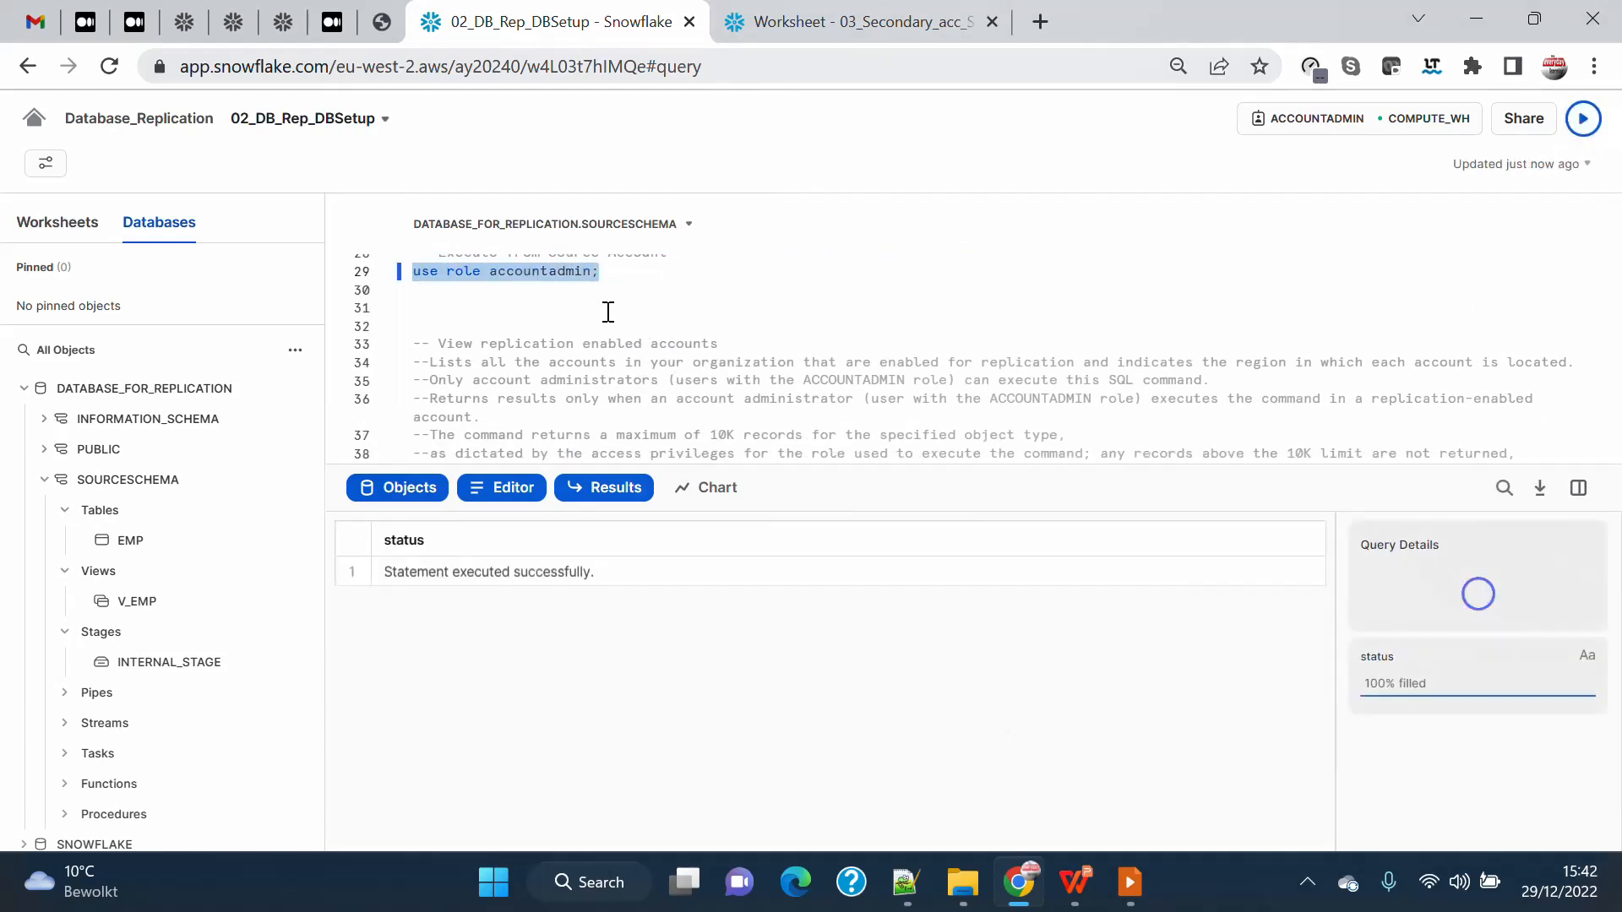
Run the show replication accounts statement in the 02_DB_Rep_DBSetup worksheet to list the replication-enabled accounts.
scroll(607, 318, "down", 2)
left_click_drag(638, 383, 372, 383)
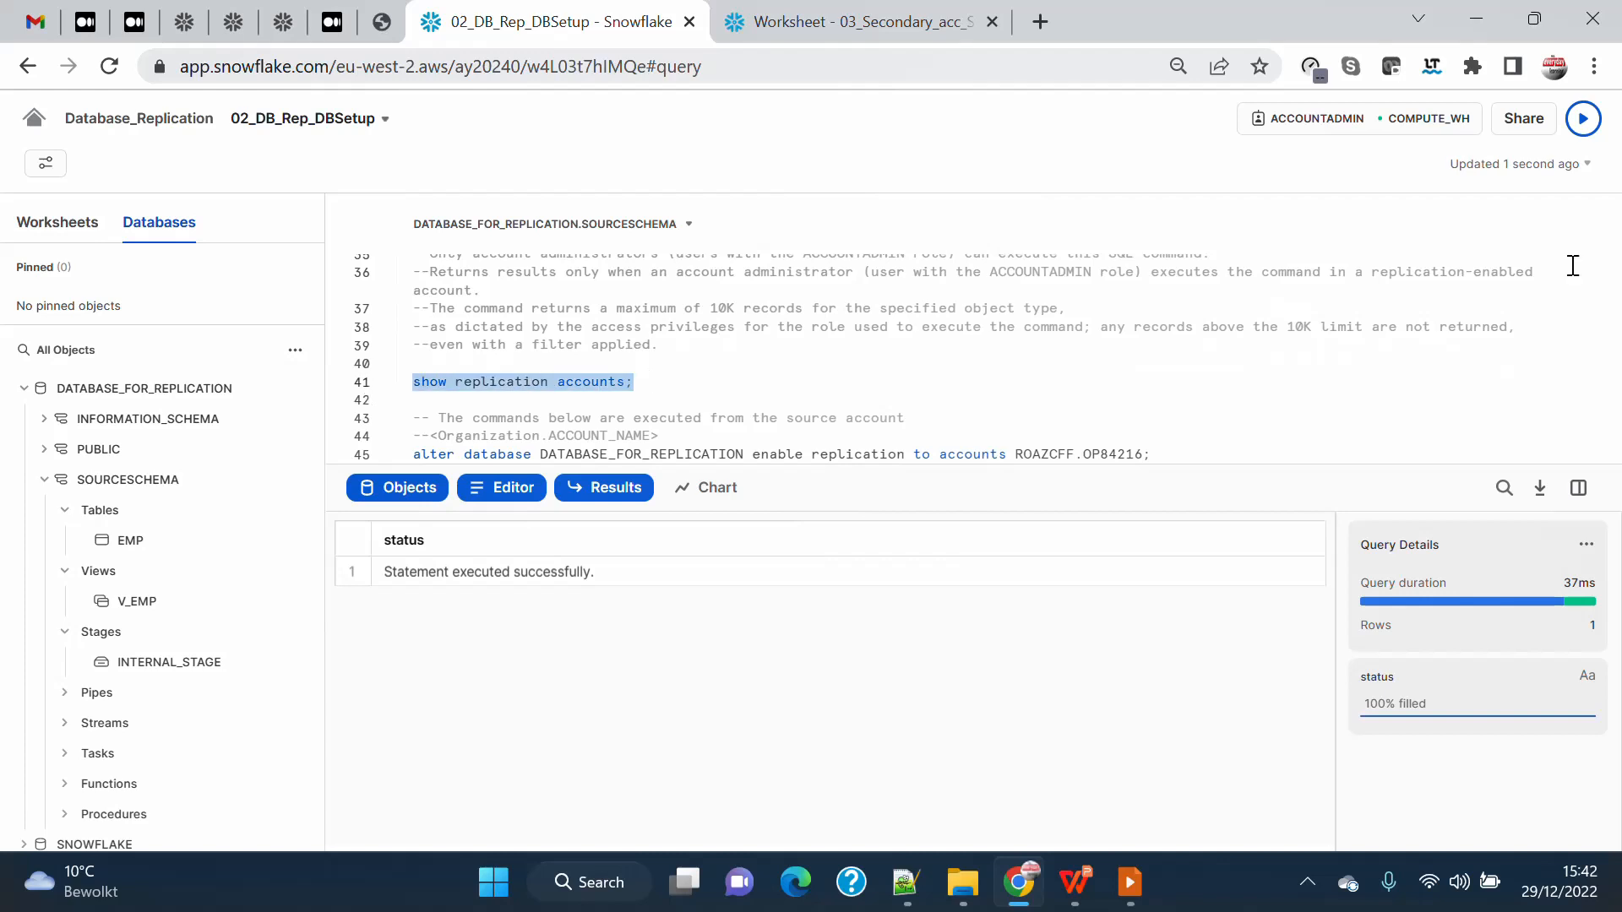
left_click(1583, 118)
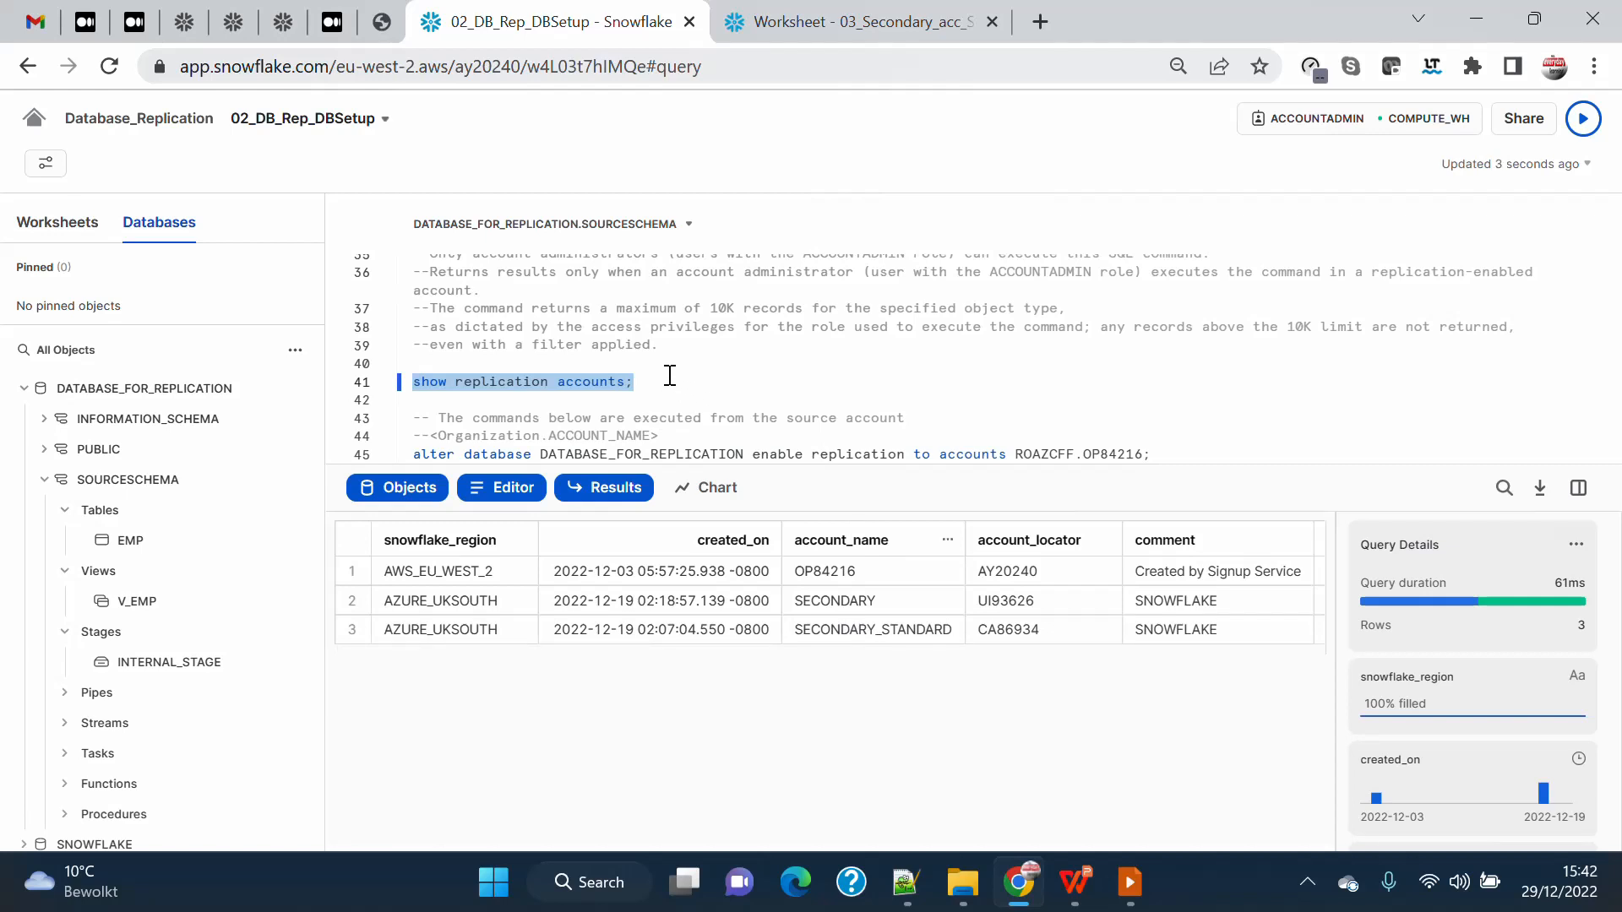
Run the two alter database statements enabling replication of DATABASE_FOR_REPLICATION to the source account and ROAZCFF.SECONDARY.
scroll(669, 364, "down", 2)
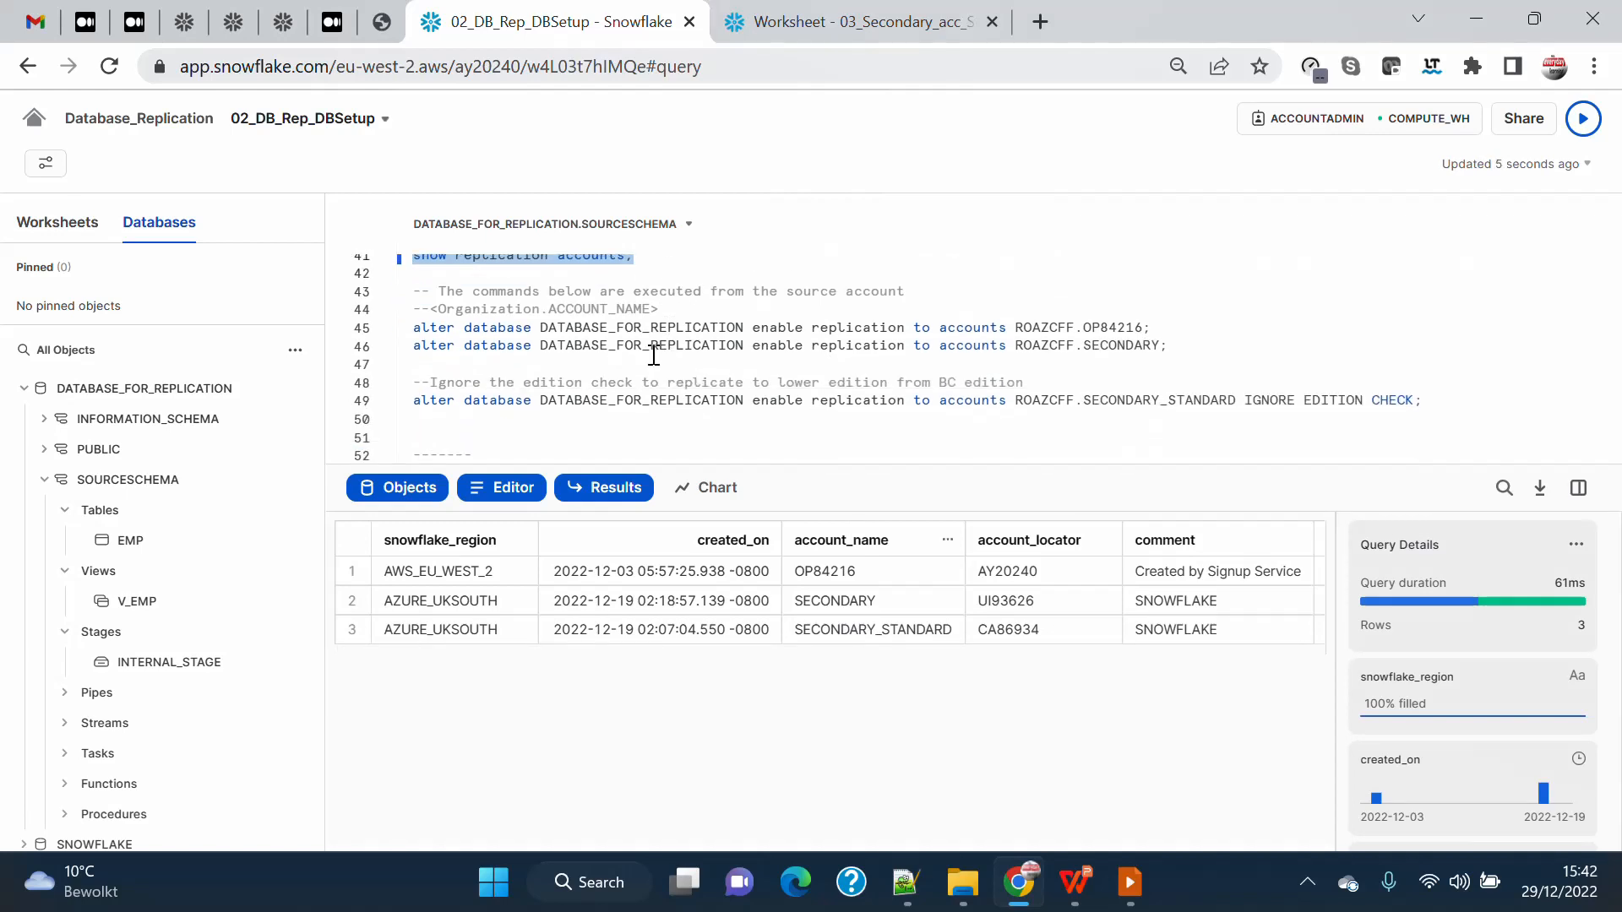
left_click_drag(414, 330, 1199, 345)
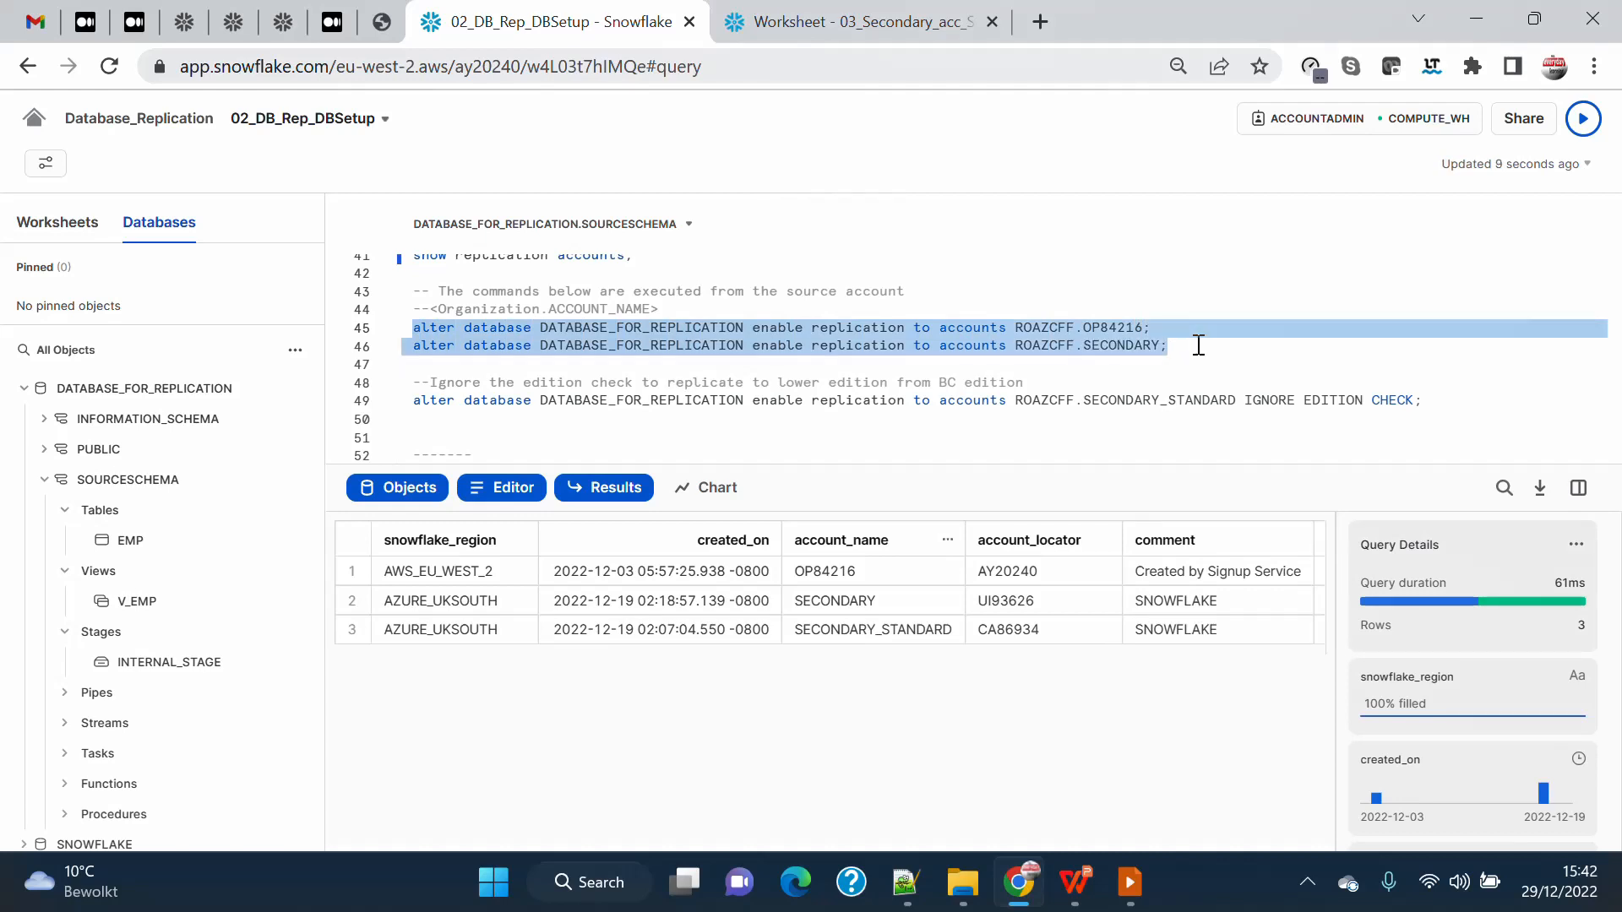
left_click(1583, 119)
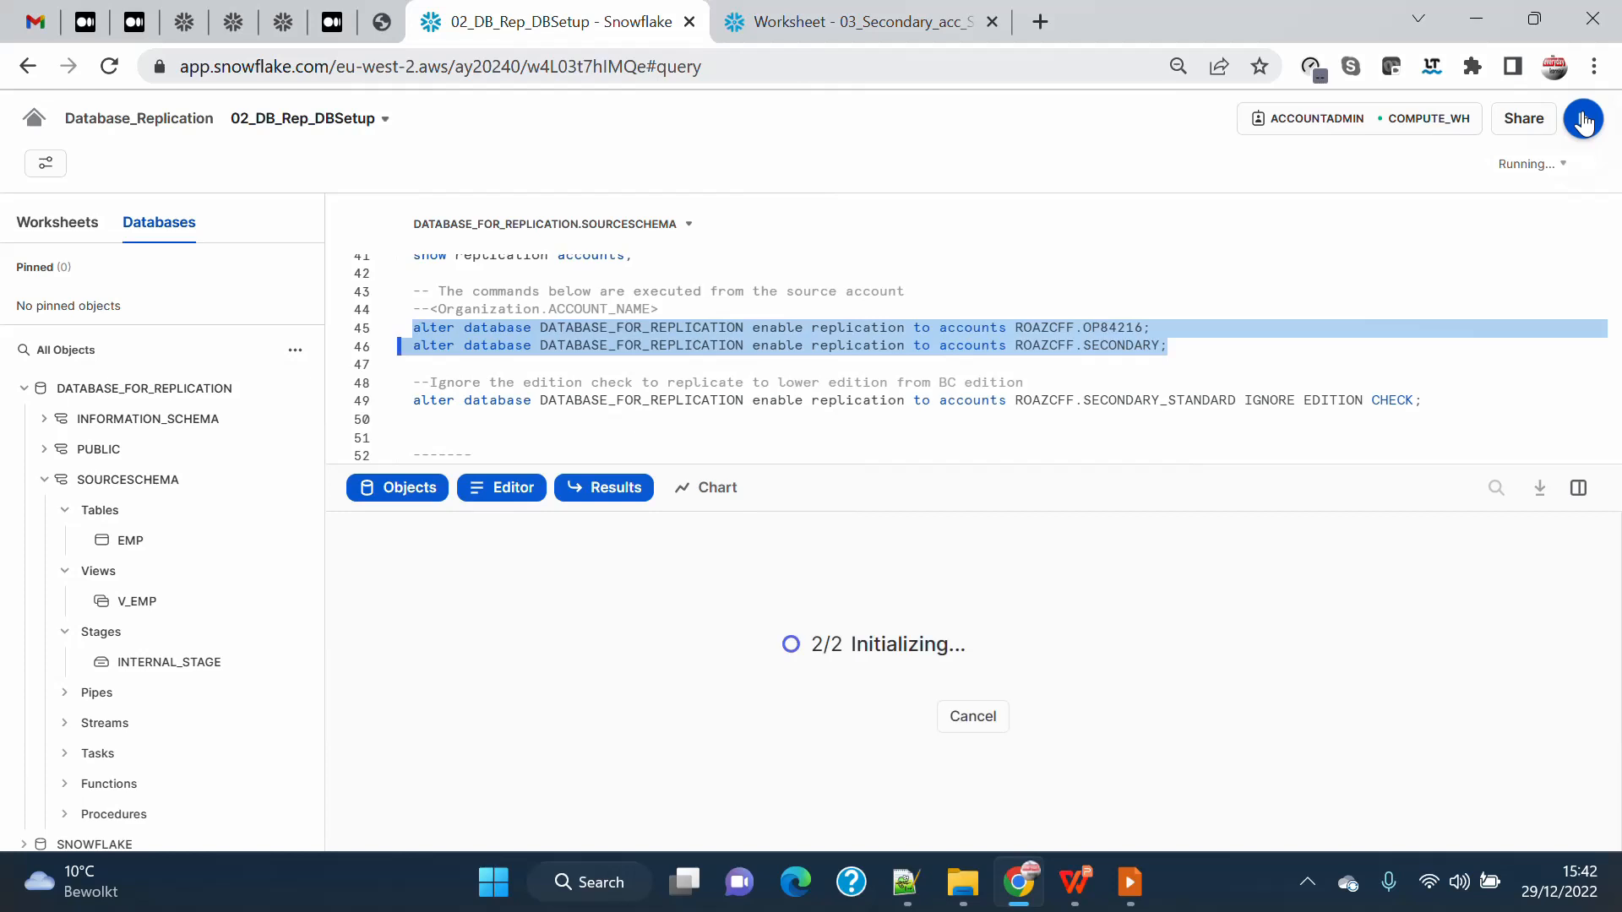
Add a "show replication database" statement on its own line below the show replication accounts statement.
scroll(642, 363, "up", 2)
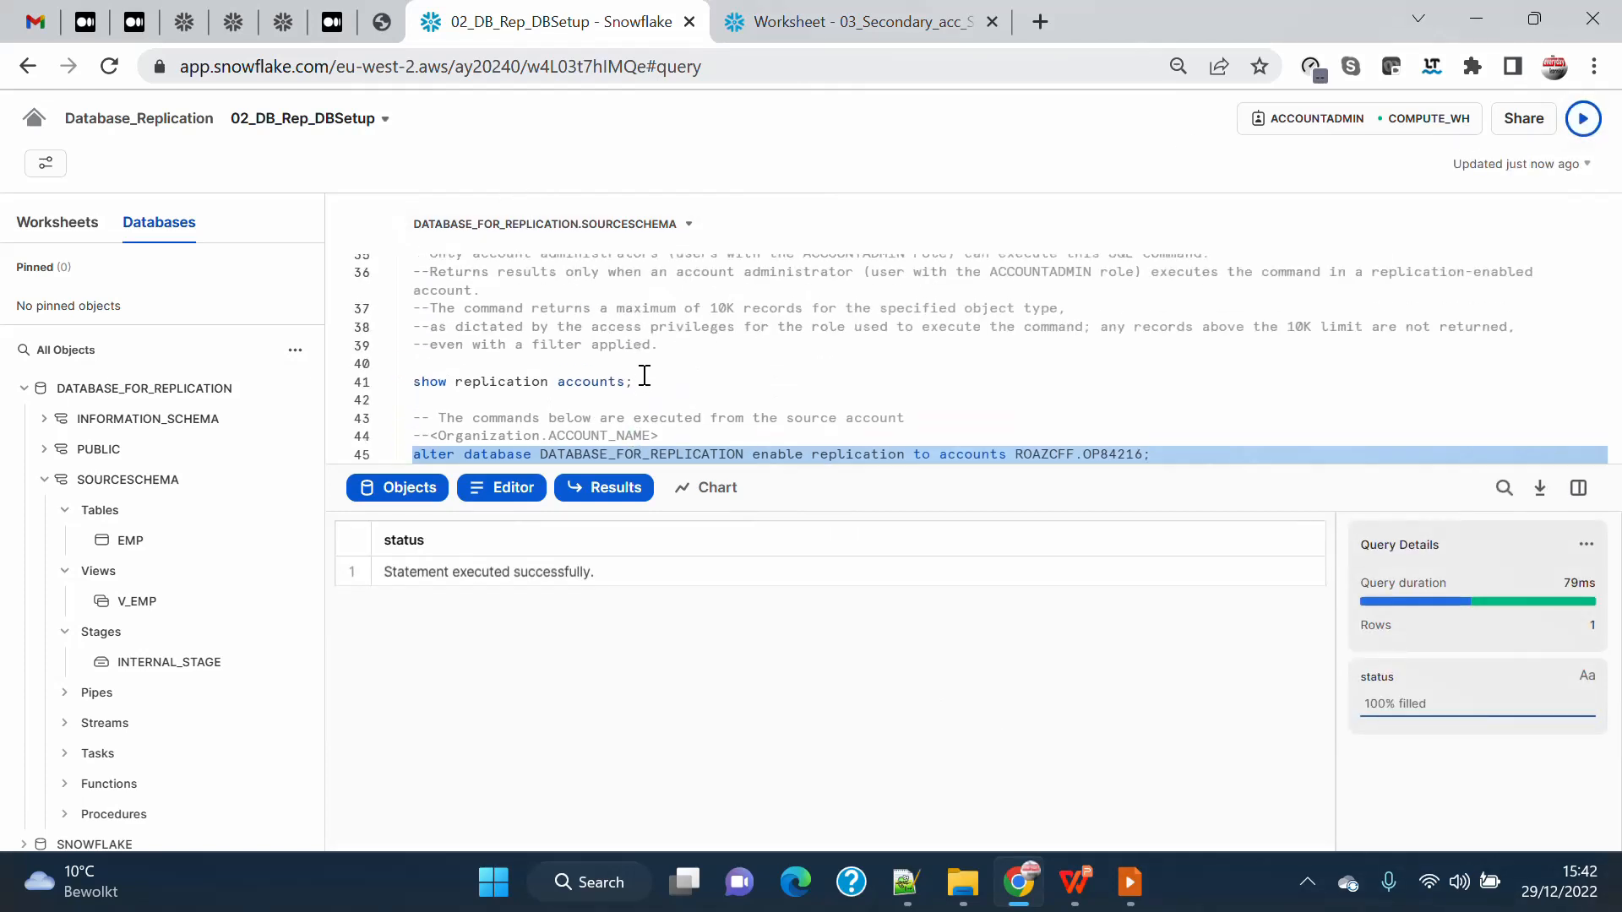
scroll(680, 380, "down", 2)
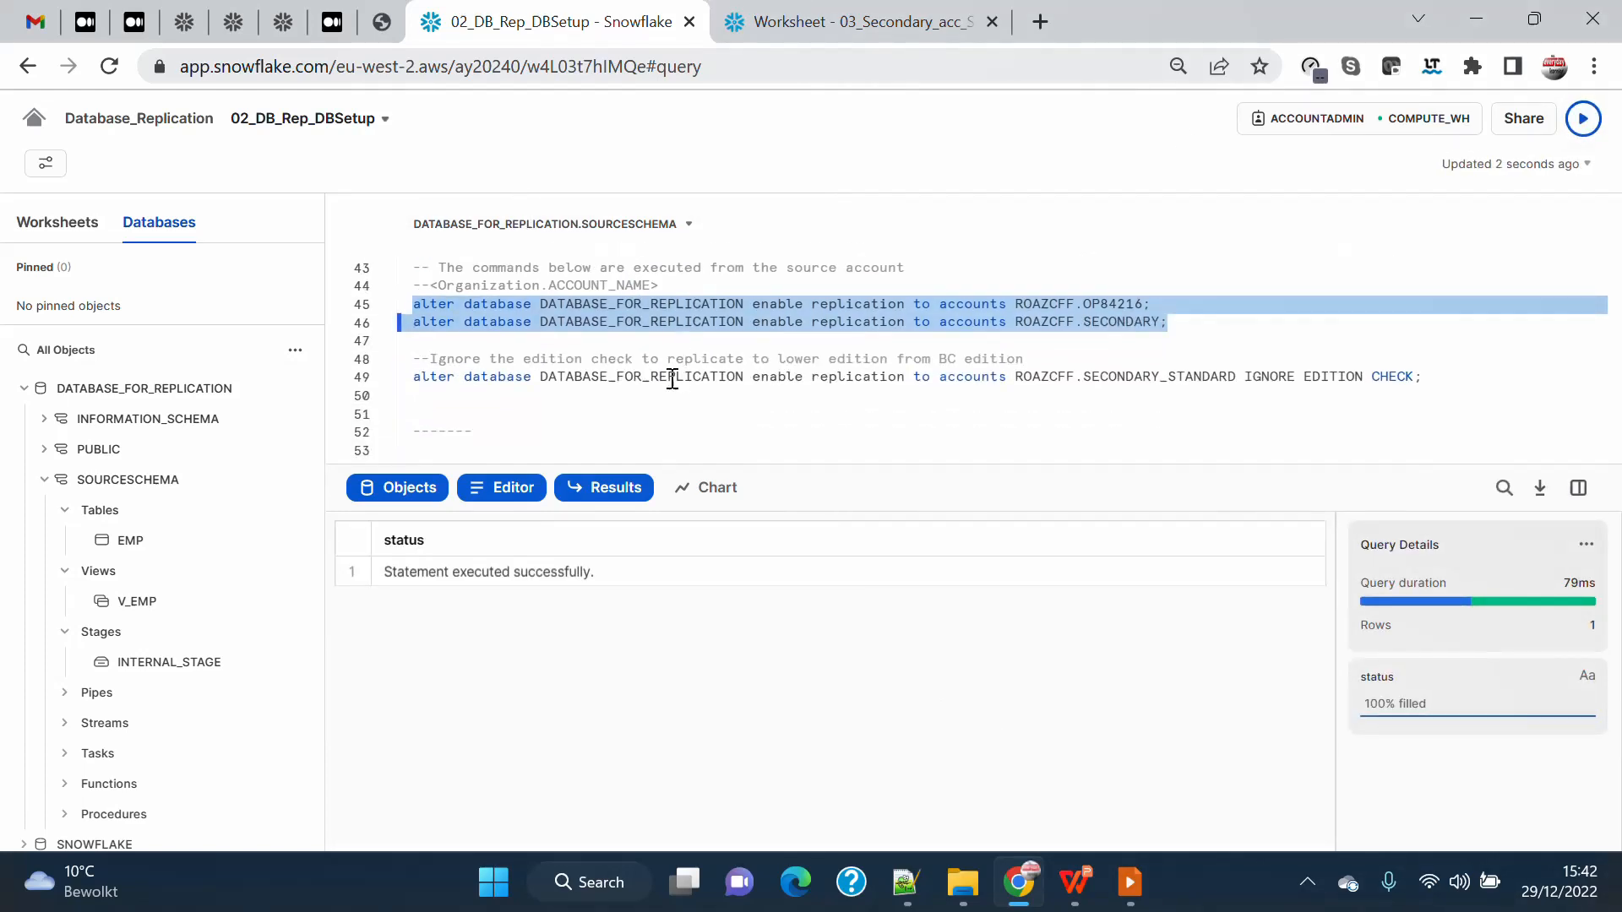
scroll(659, 377, "up", 2)
left_click(654, 362)
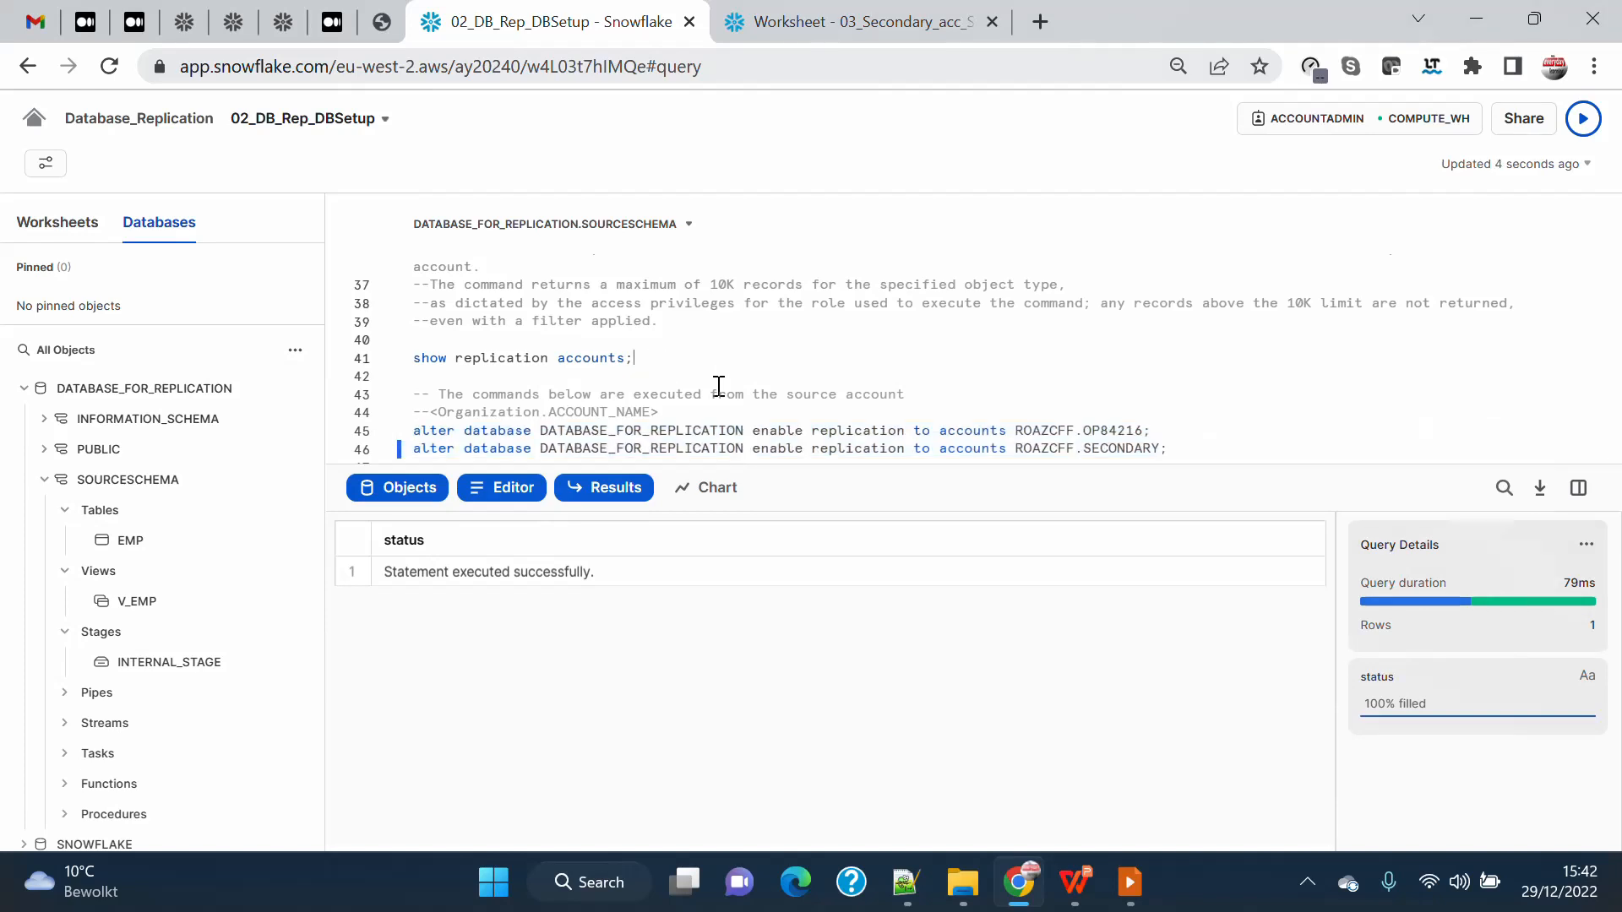
key("Return")
key("Return")
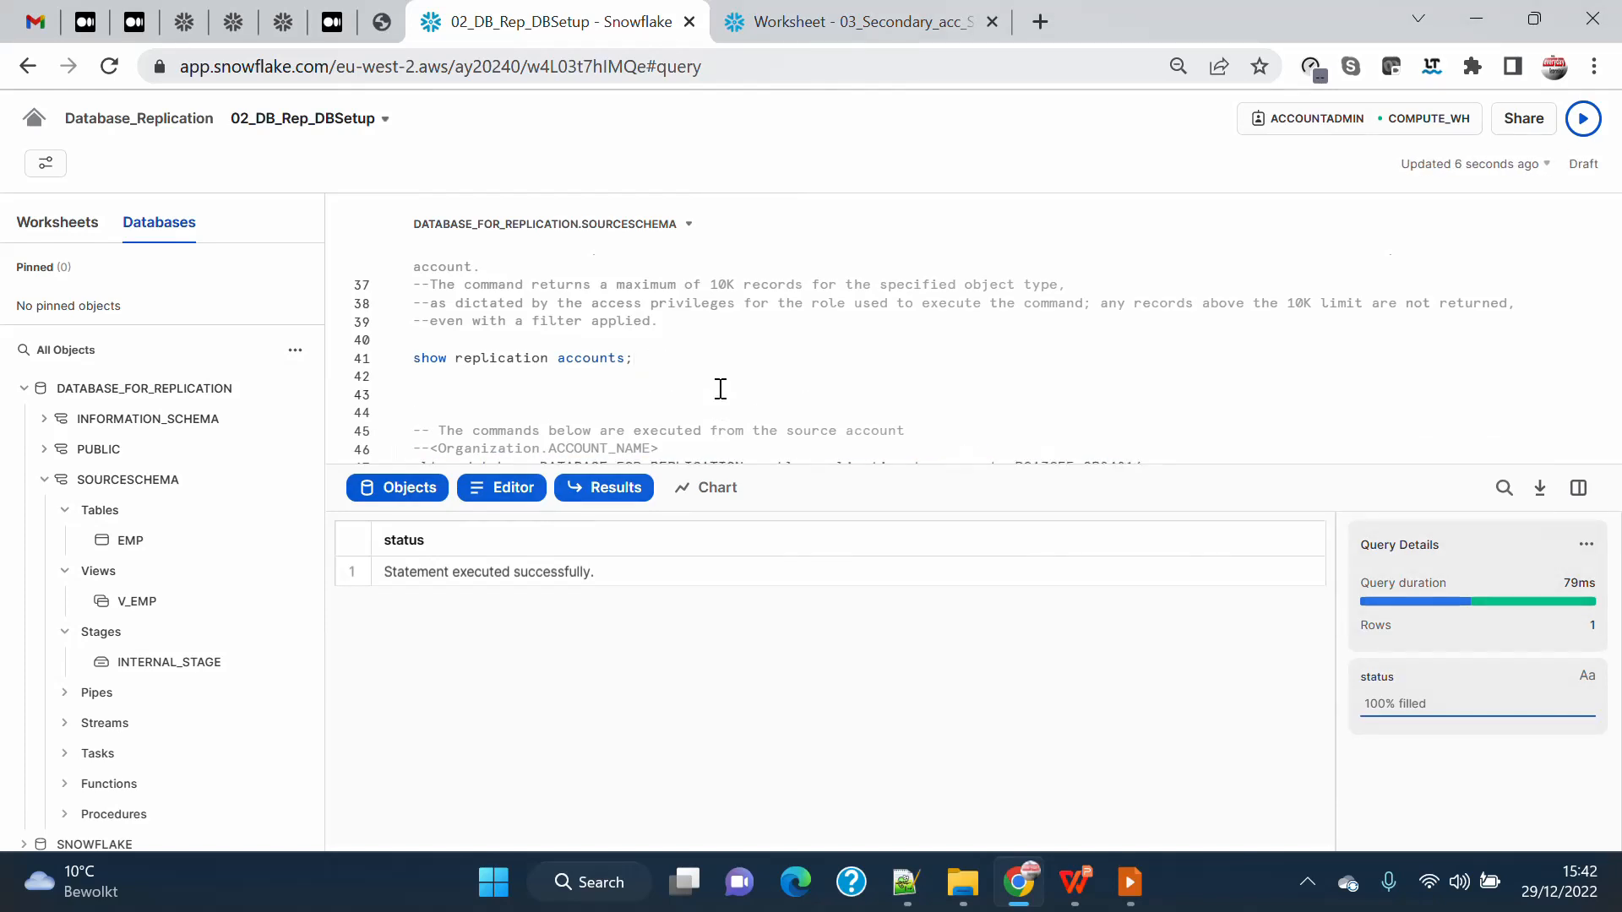
type("show repl")
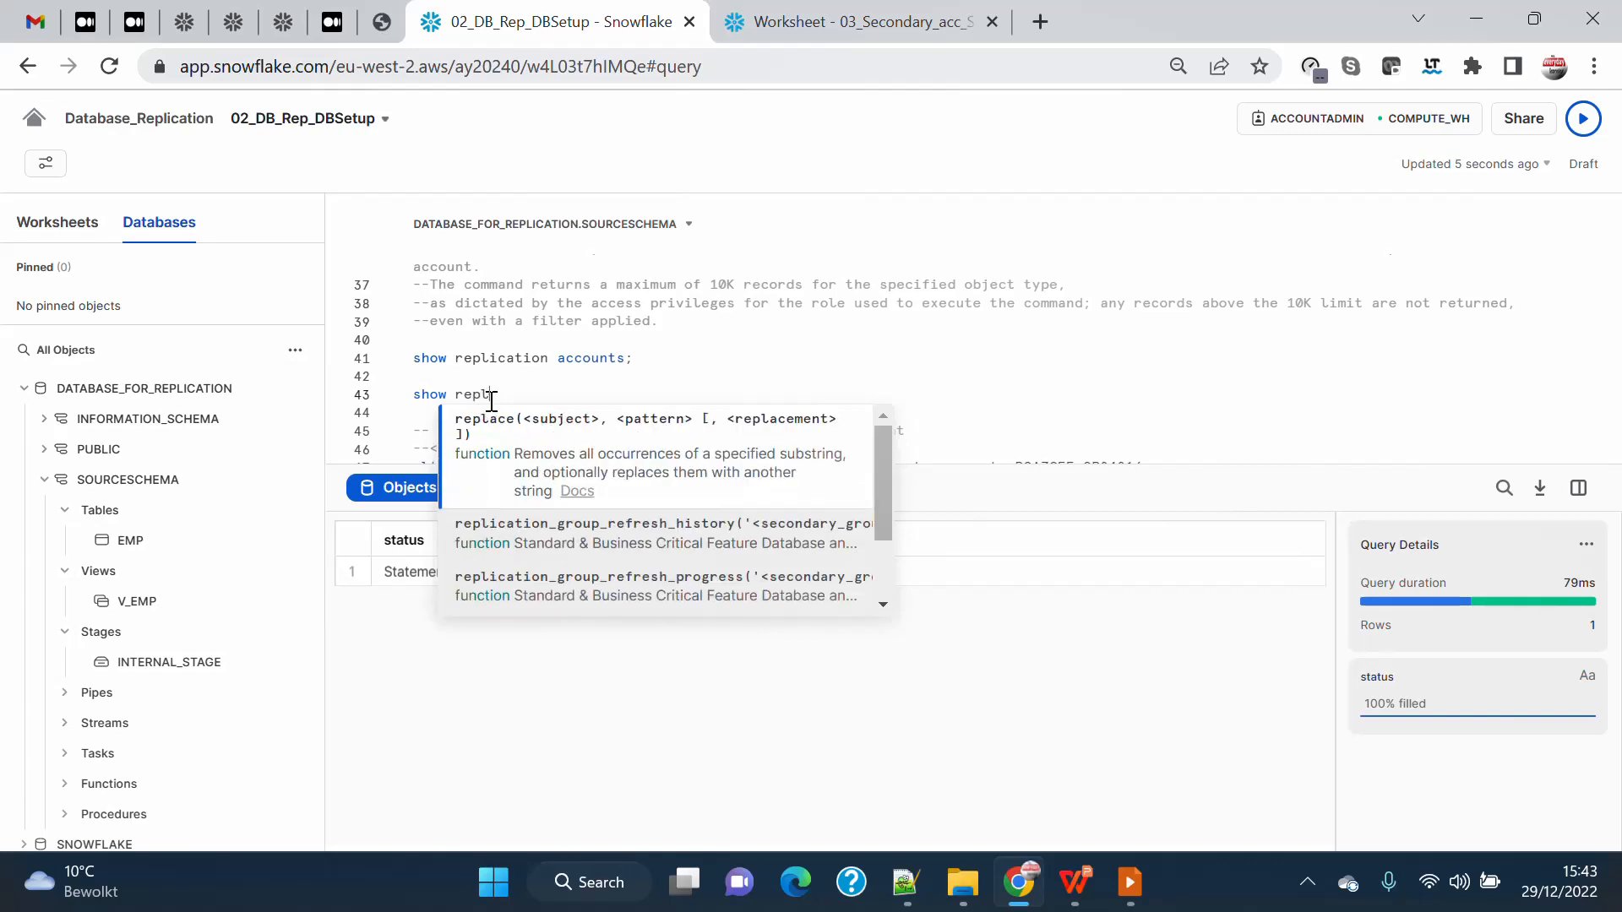
type("ication da")
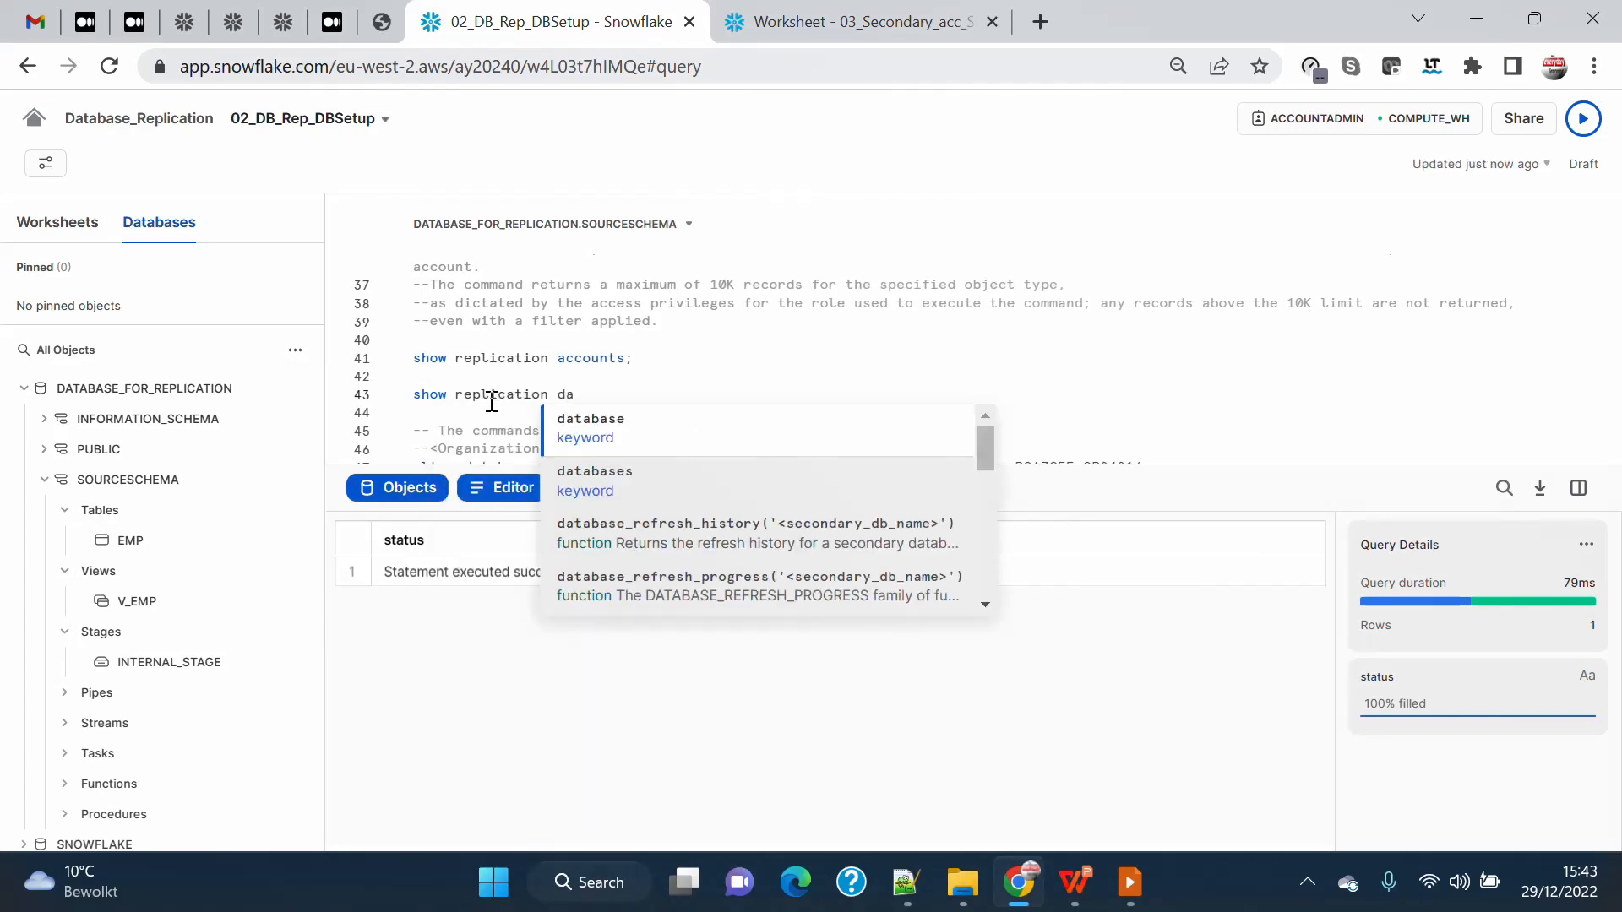
left_click(612, 438)
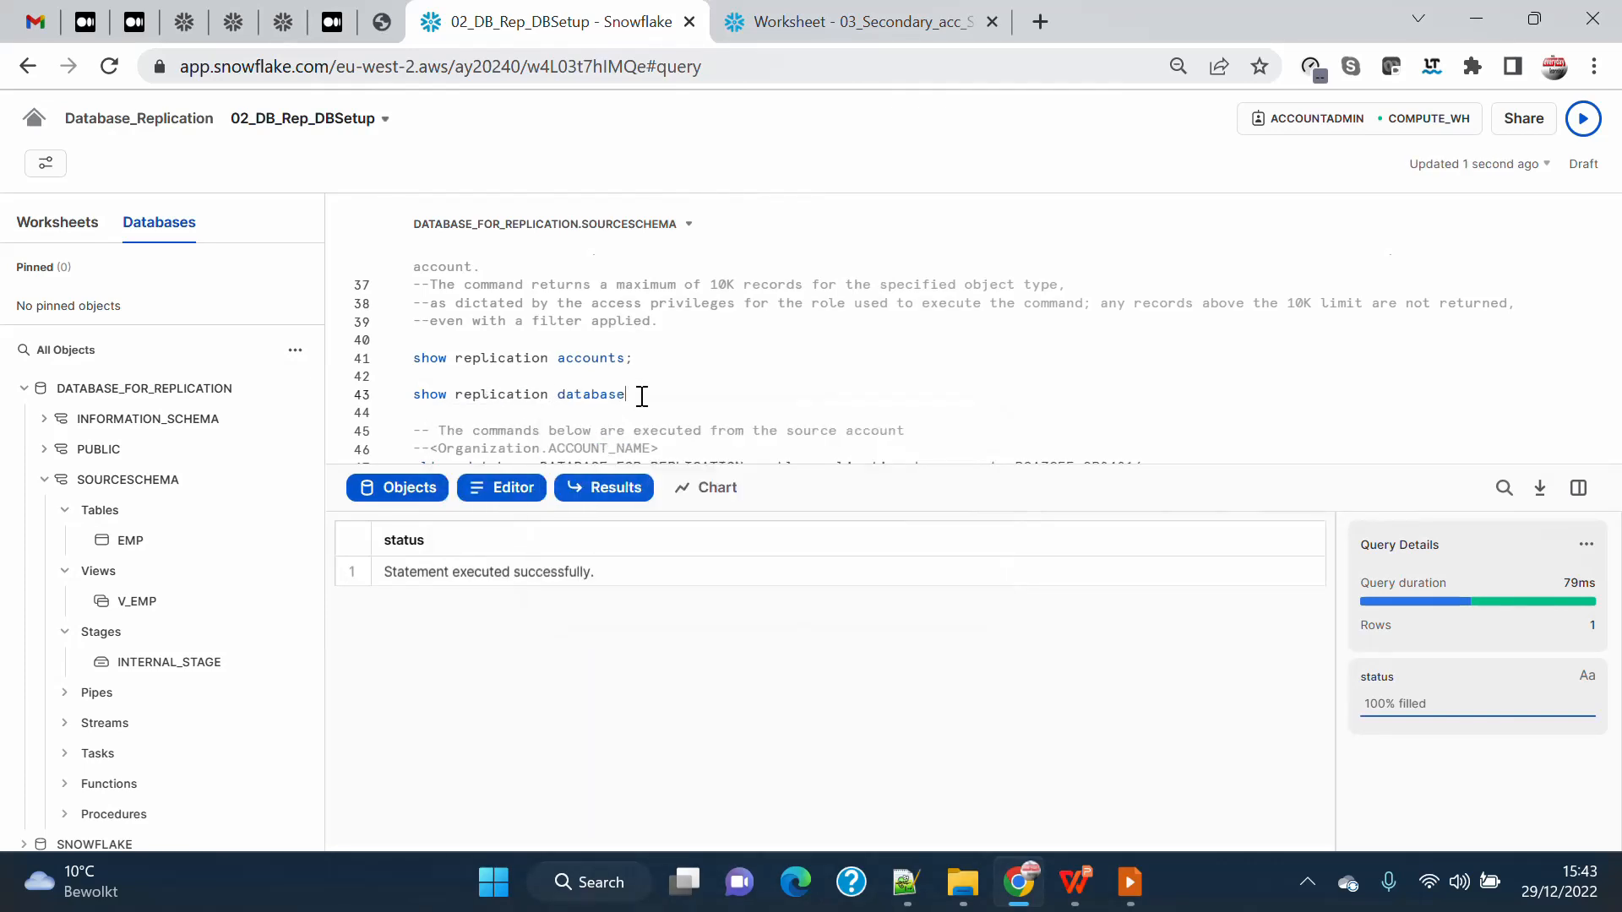
Try to run the new "show replication database" statement by itself.
left_click_drag(651, 389, 445, 385)
left_click(656, 394)
left_click_drag(672, 399, 626, 394)
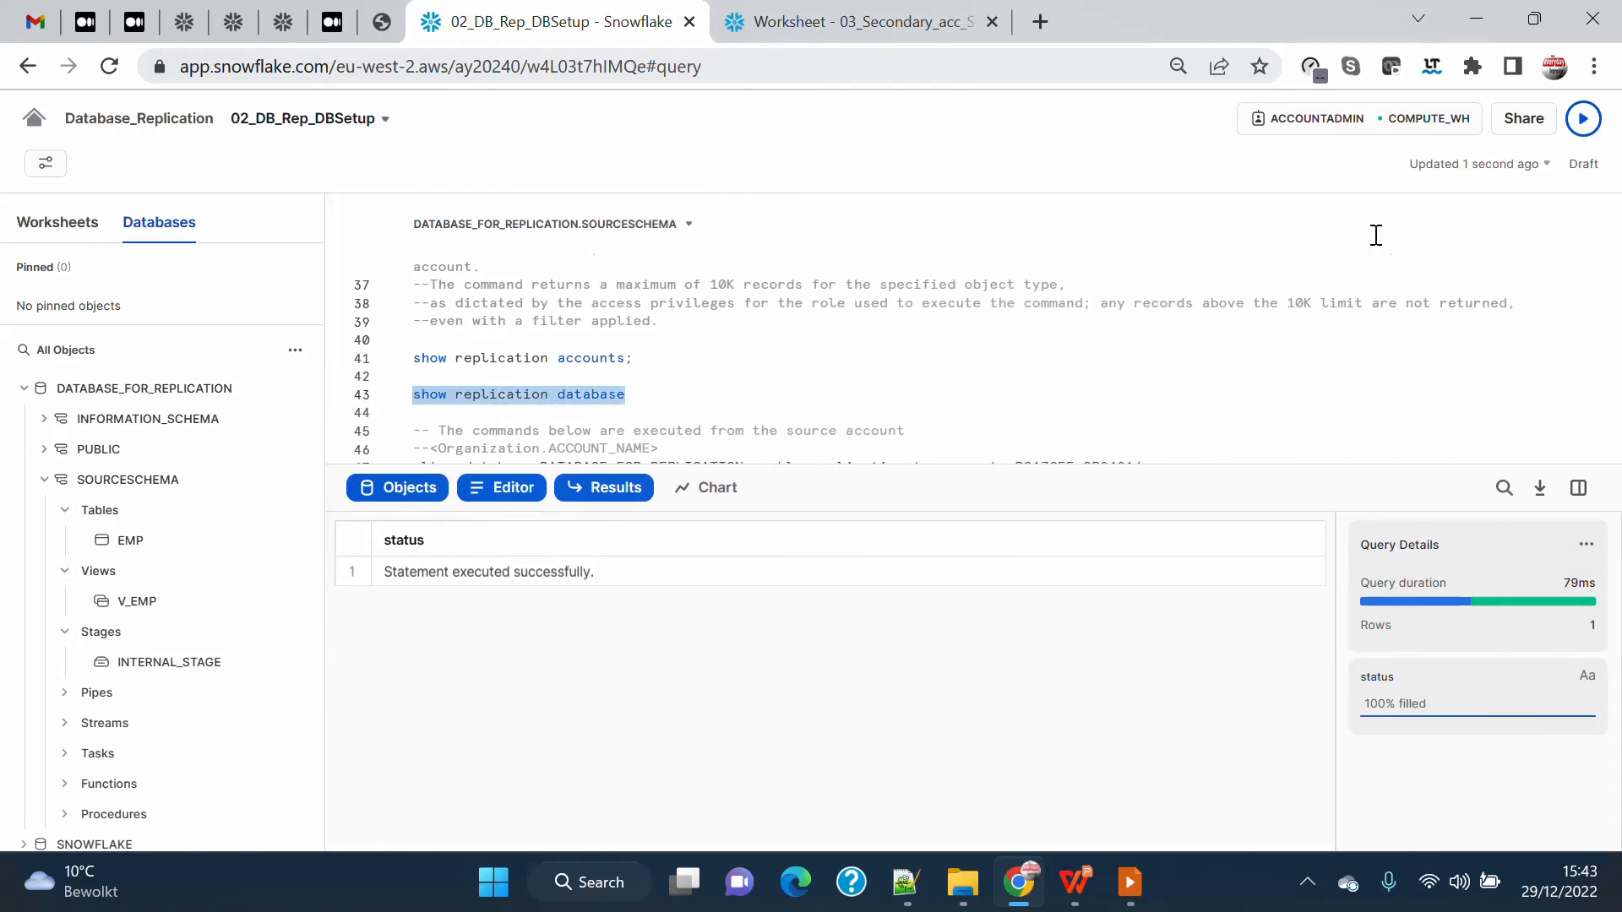
left_click(1583, 119)
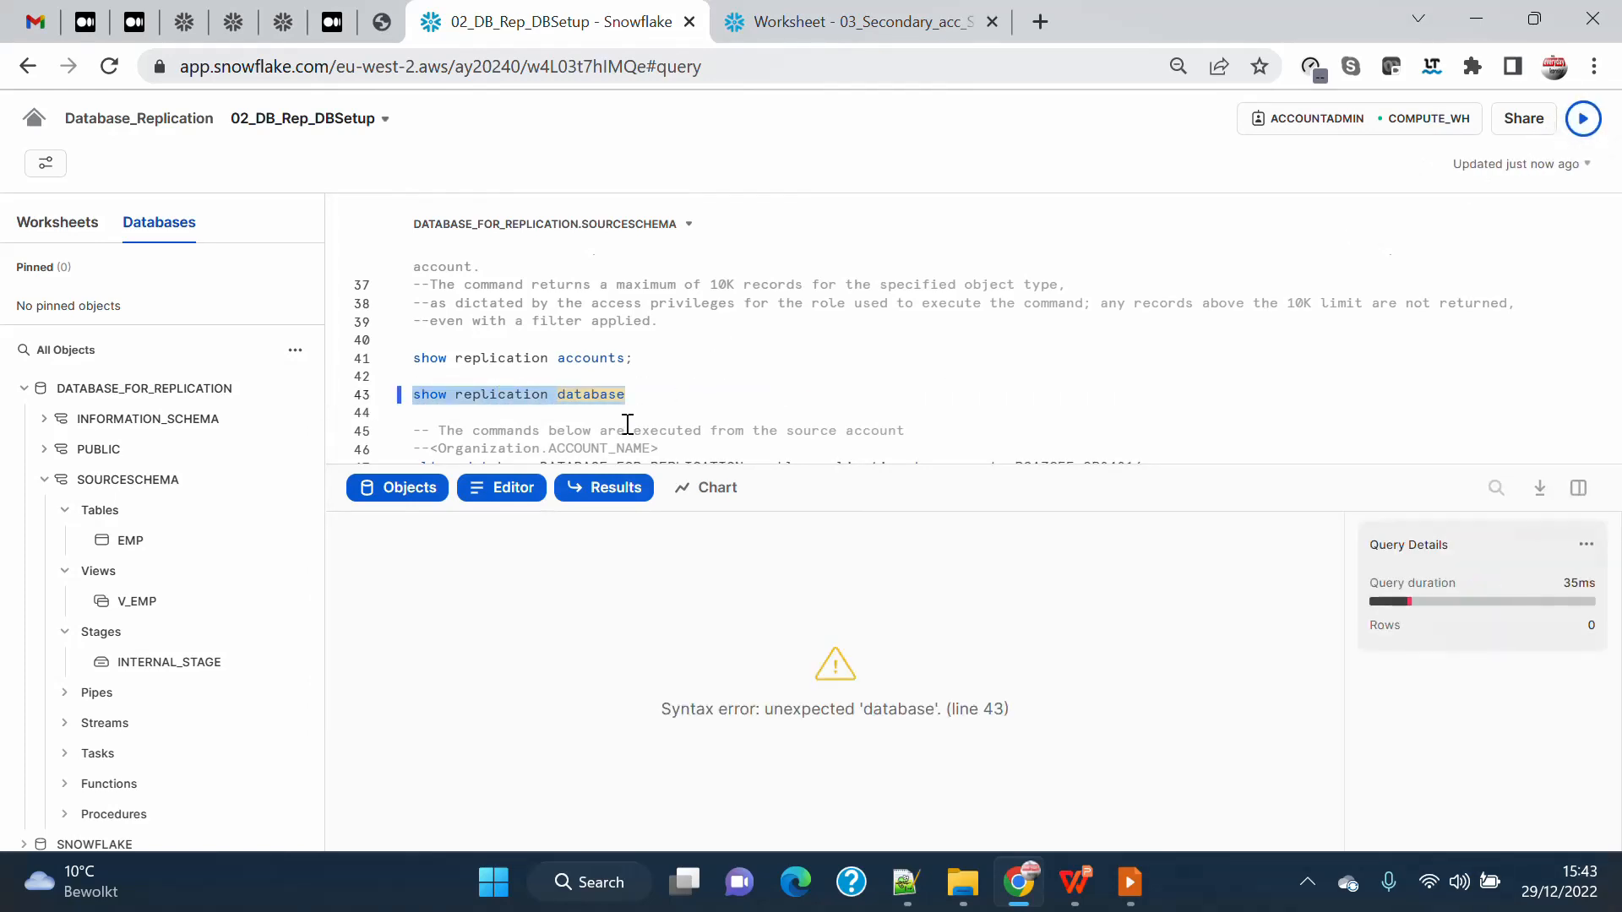
Correct the new statement to "show replication databases" and run it.
left_click(631, 395)
type("s")
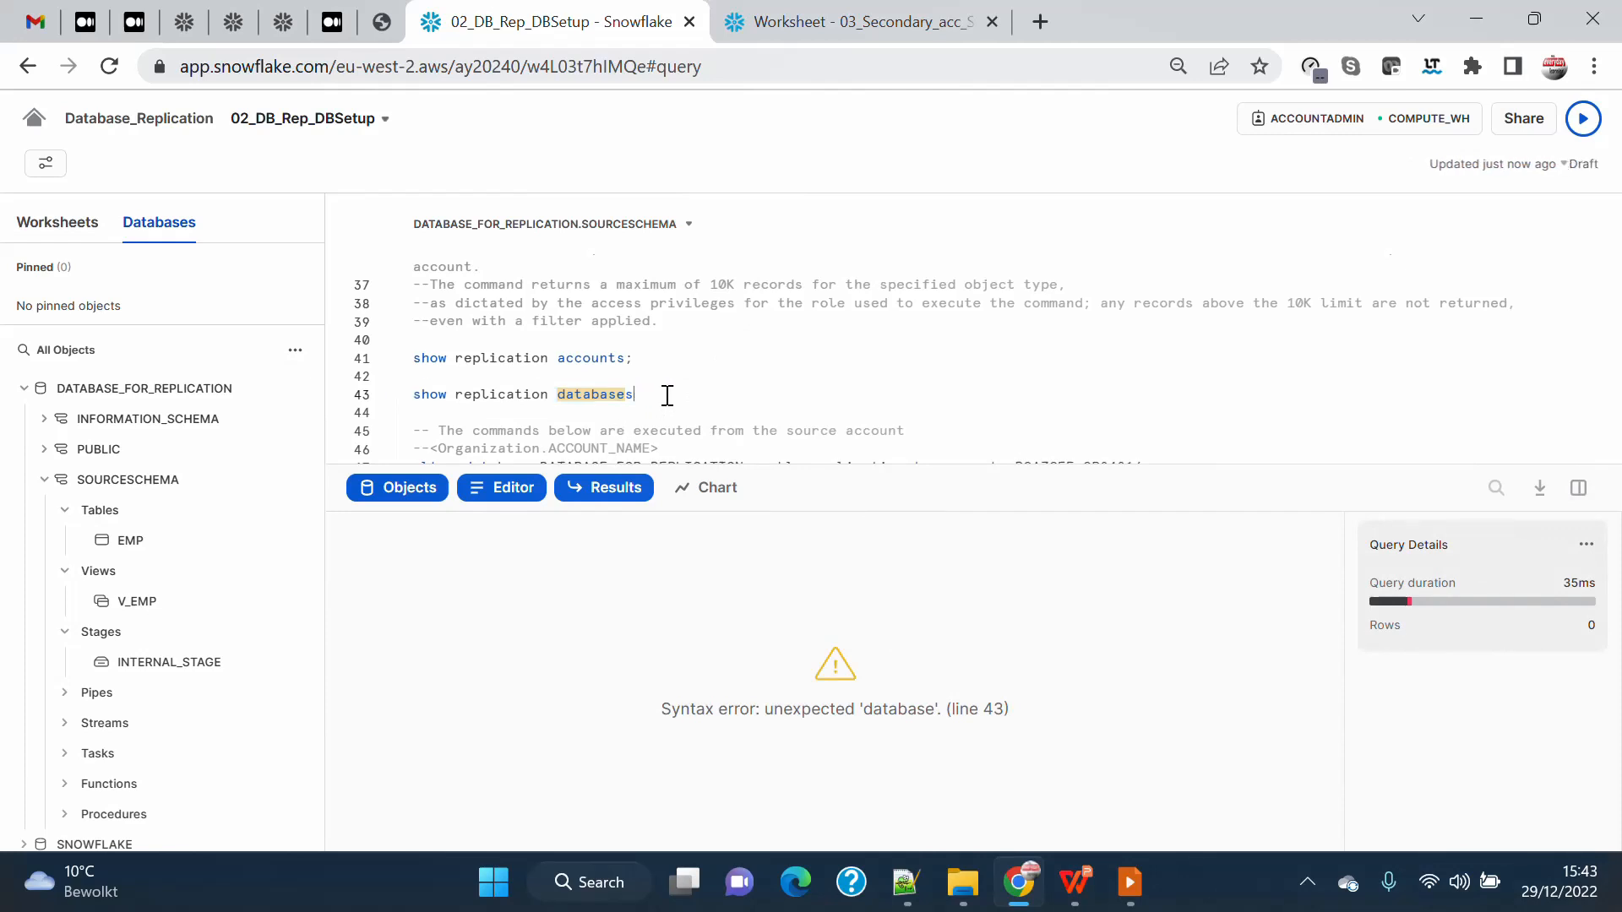
triple_click(514, 394)
left_click(1599, 124)
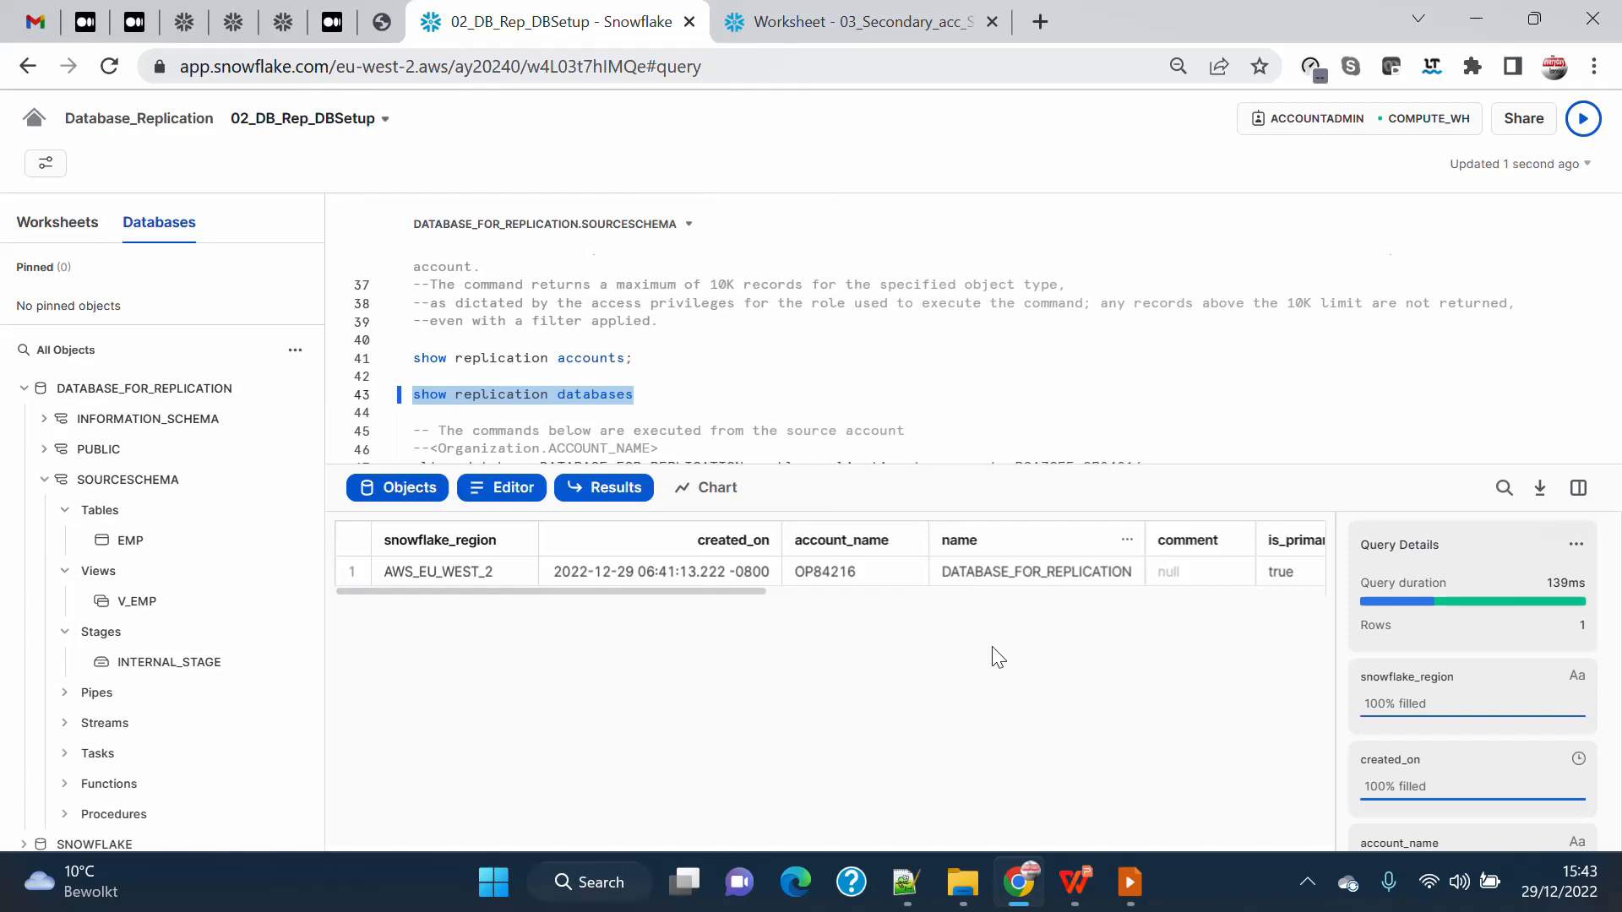
Examine the primary, replication_allowed_to_accounts and failover columns in the replication databases result.
left_click_drag(674, 593, 960, 603)
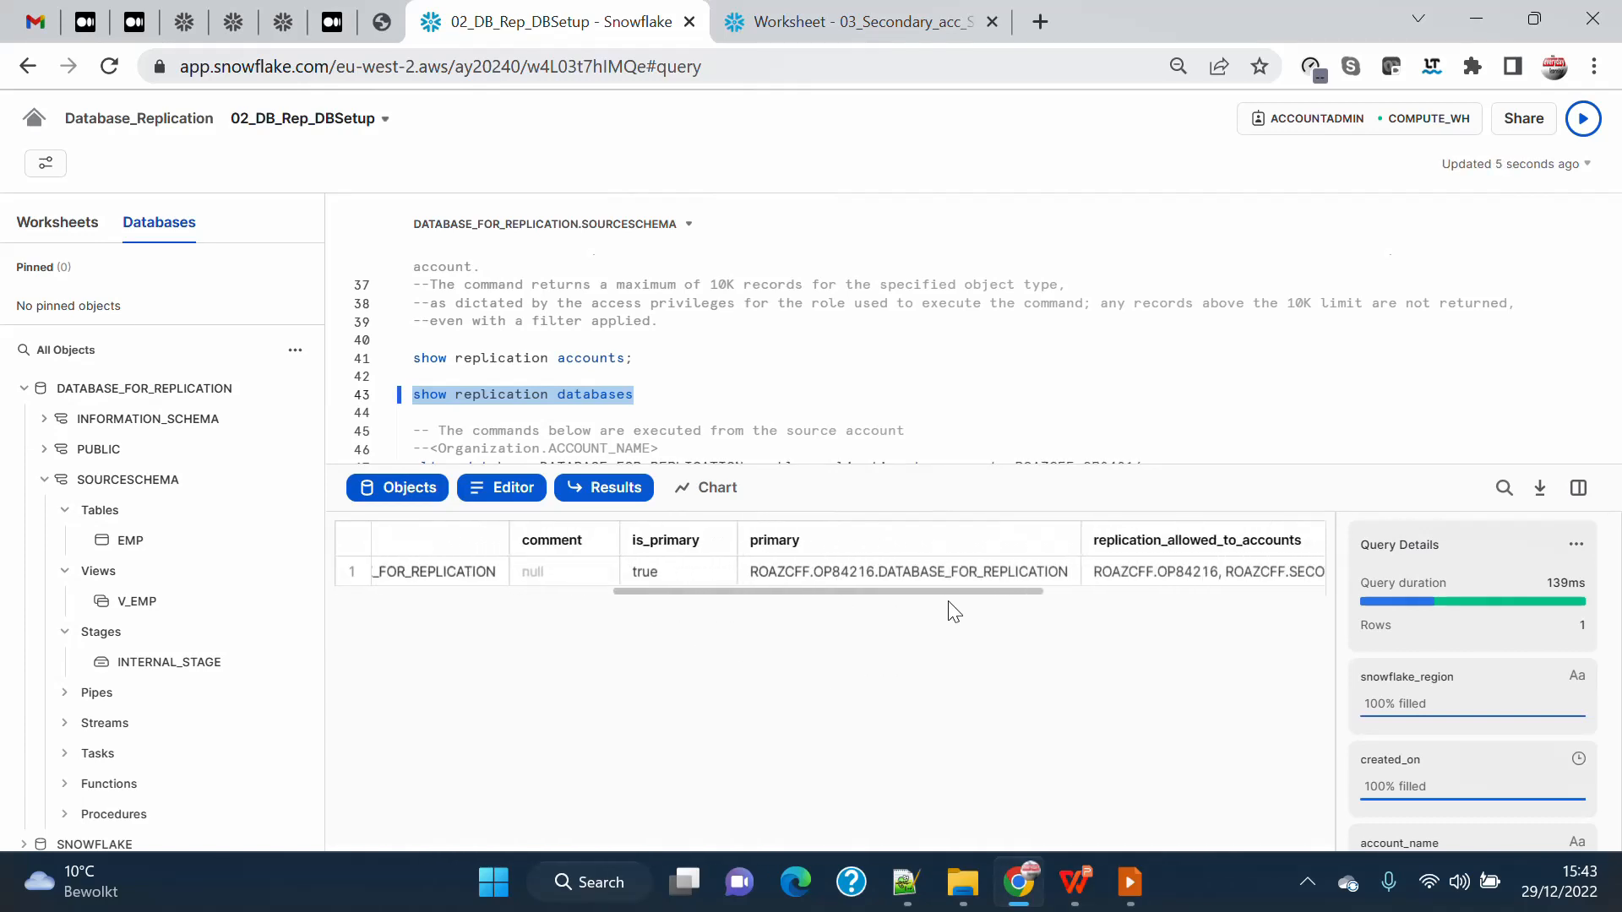
left_click(873, 571)
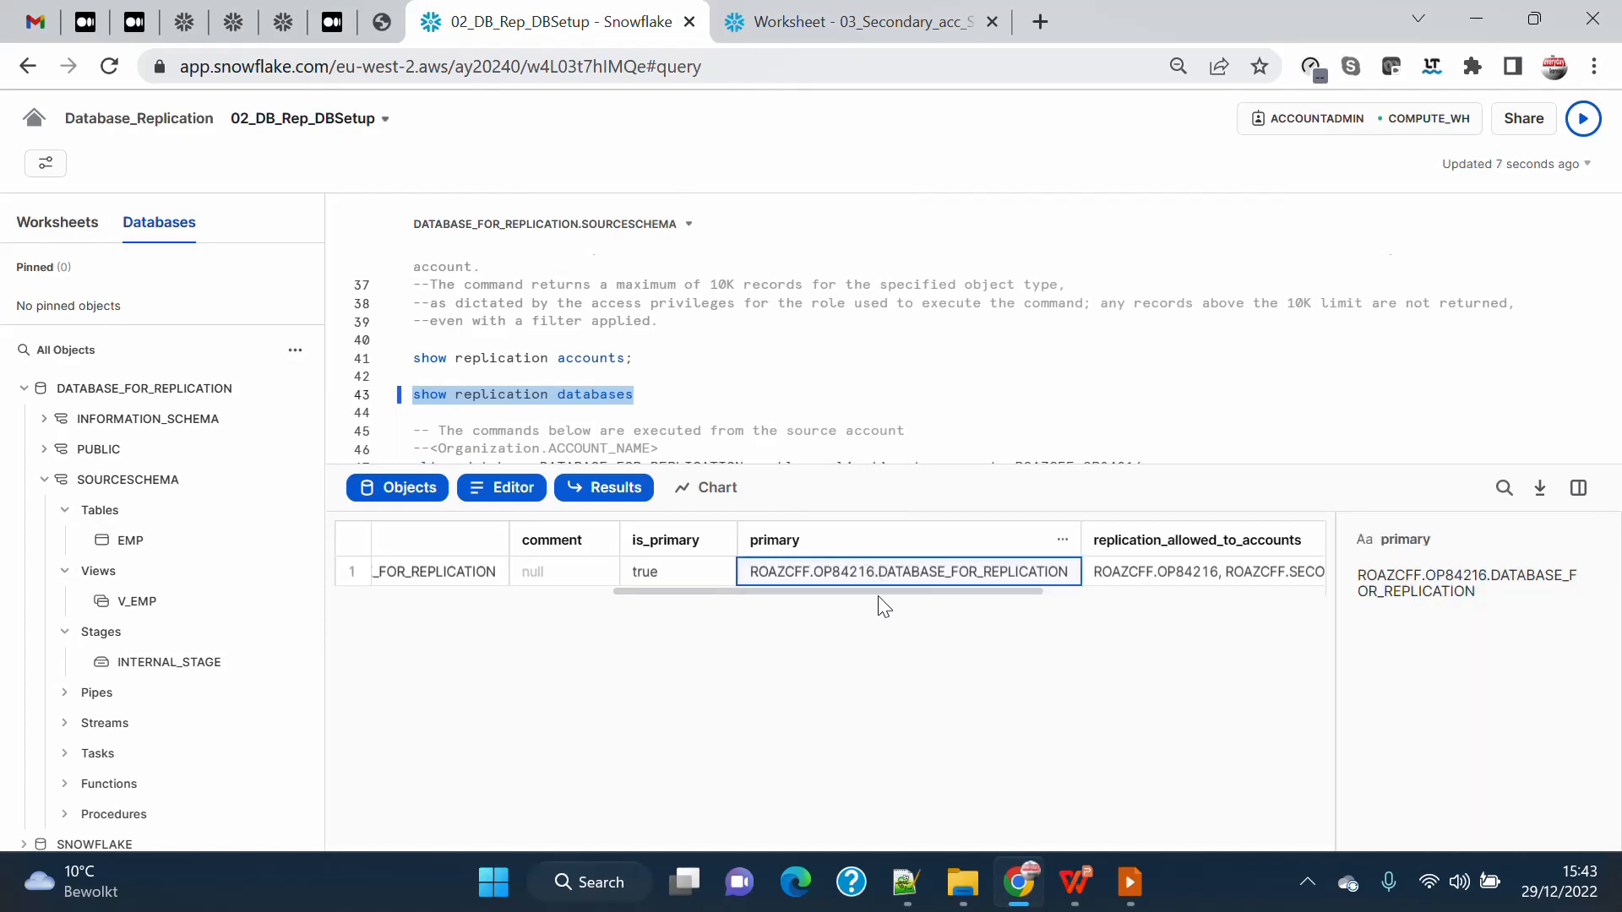
left_click_drag(865, 594, 984, 600)
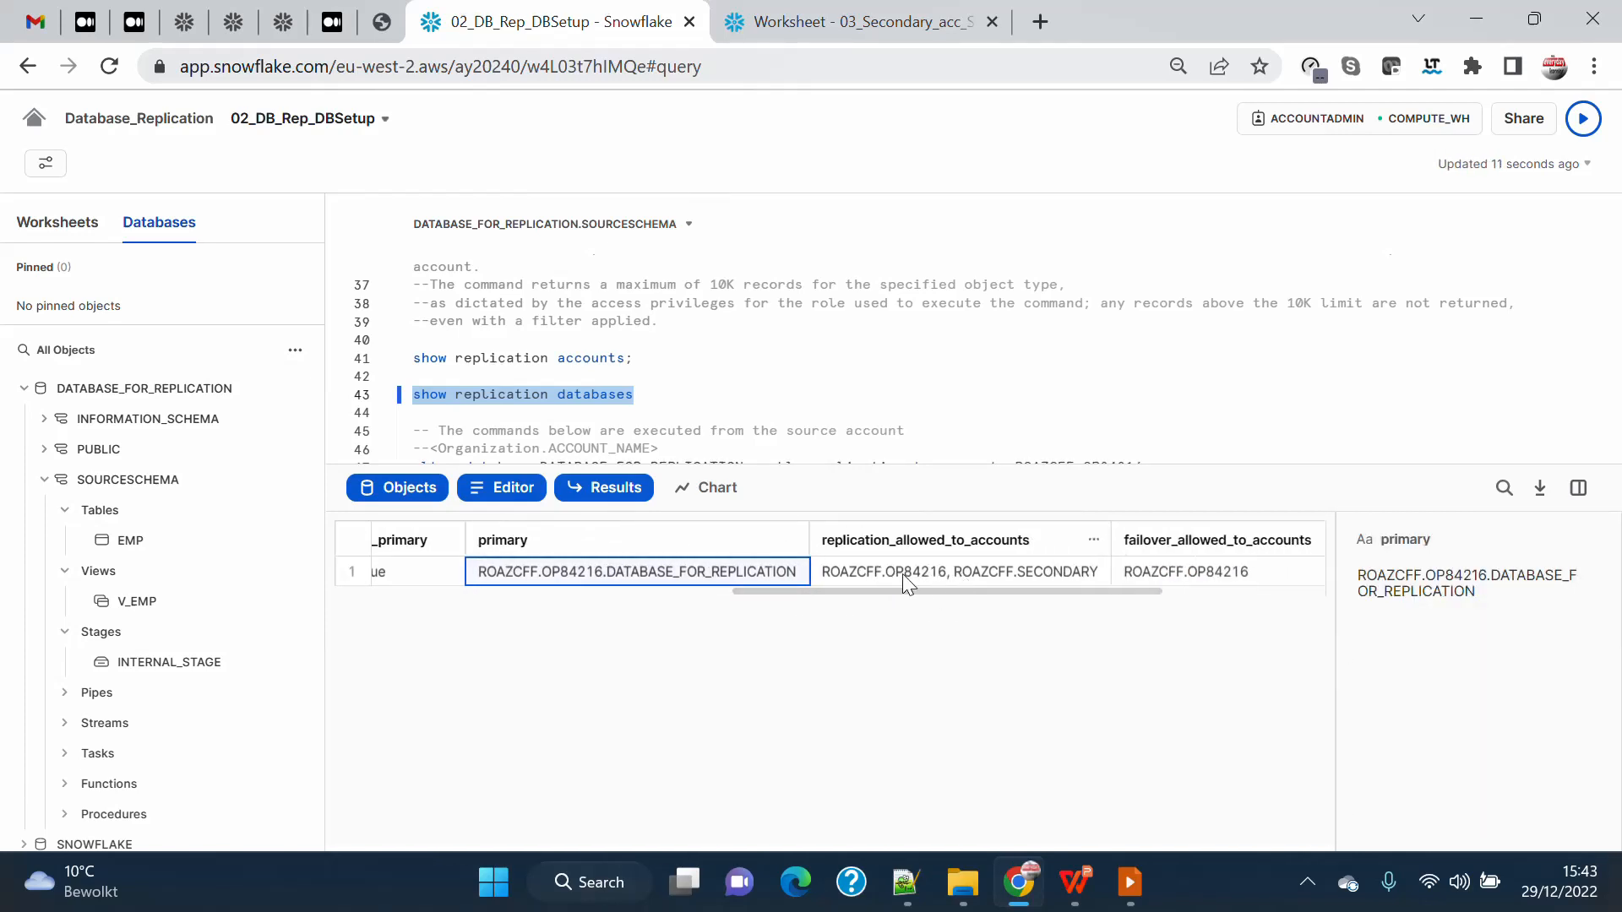
left_click_drag(1019, 597, 599, 608)
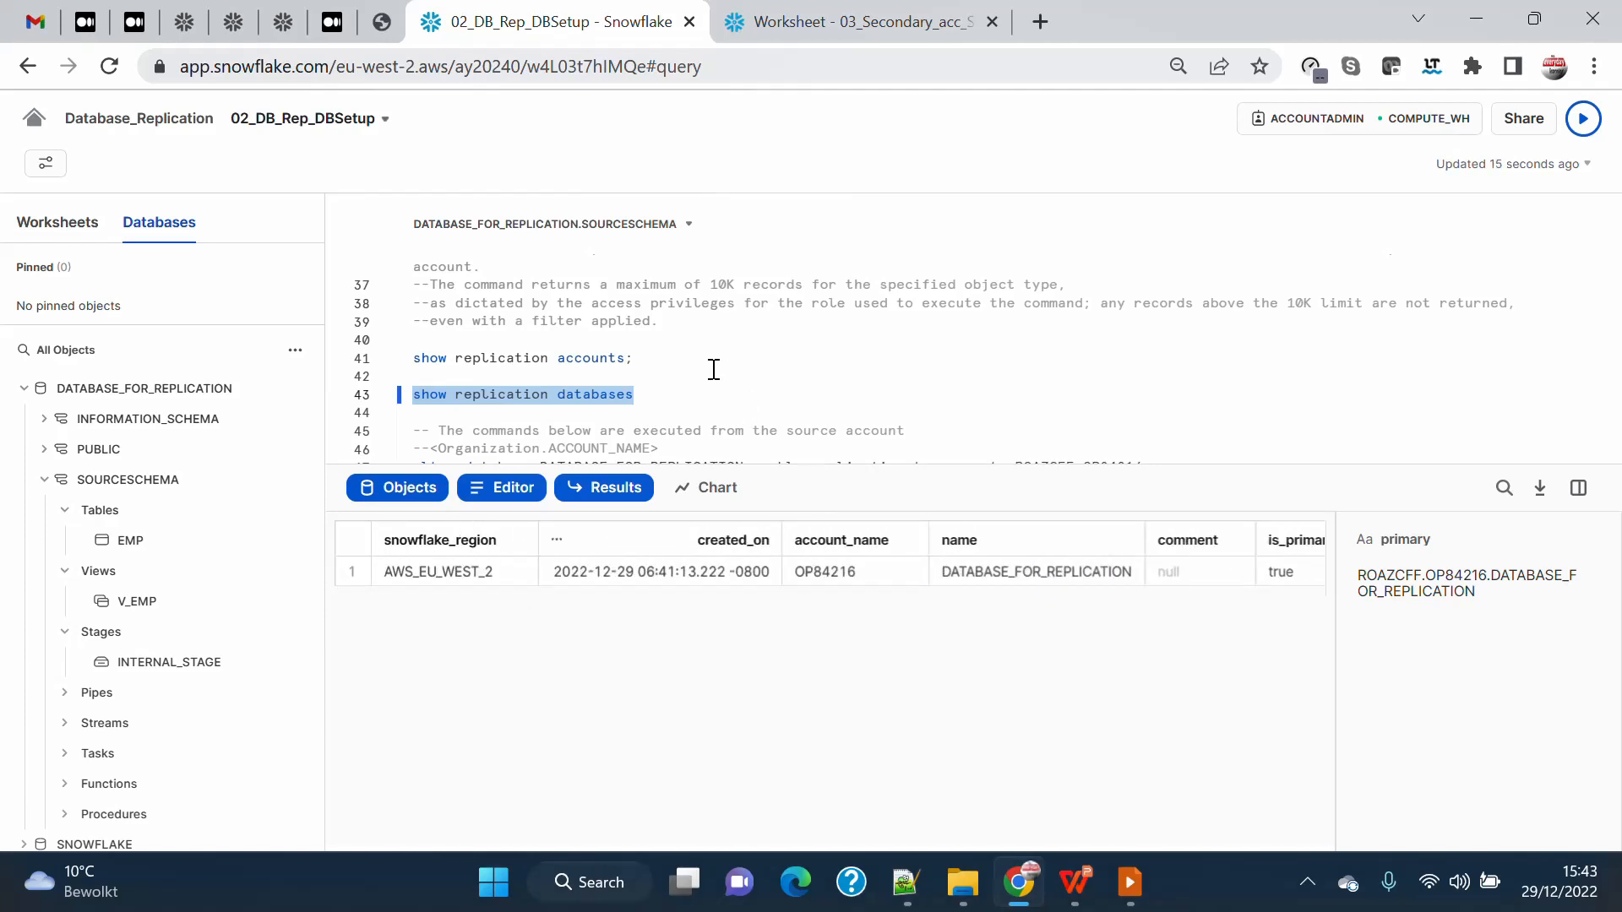
Try to enable replication of DATABASE_FOR_REPLICATION to ROAZCFF.SECONDARY_STANDARD without the IGNORE EDITION CHECK clause.
scroll(712, 372, "down", 2)
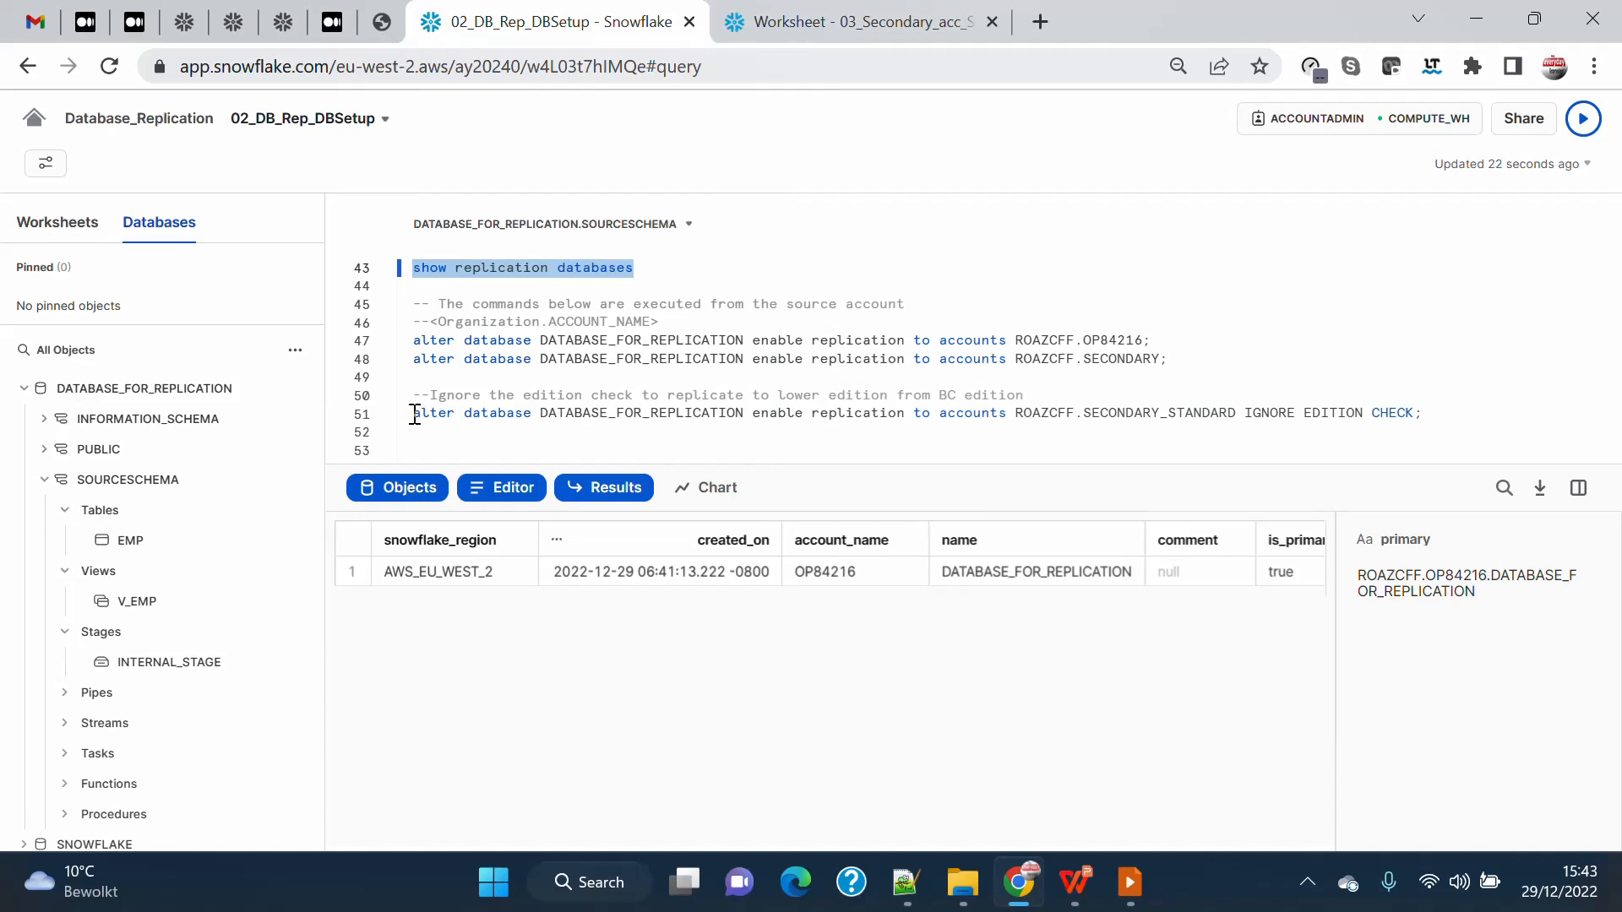
left_click_drag(415, 414, 1235, 412)
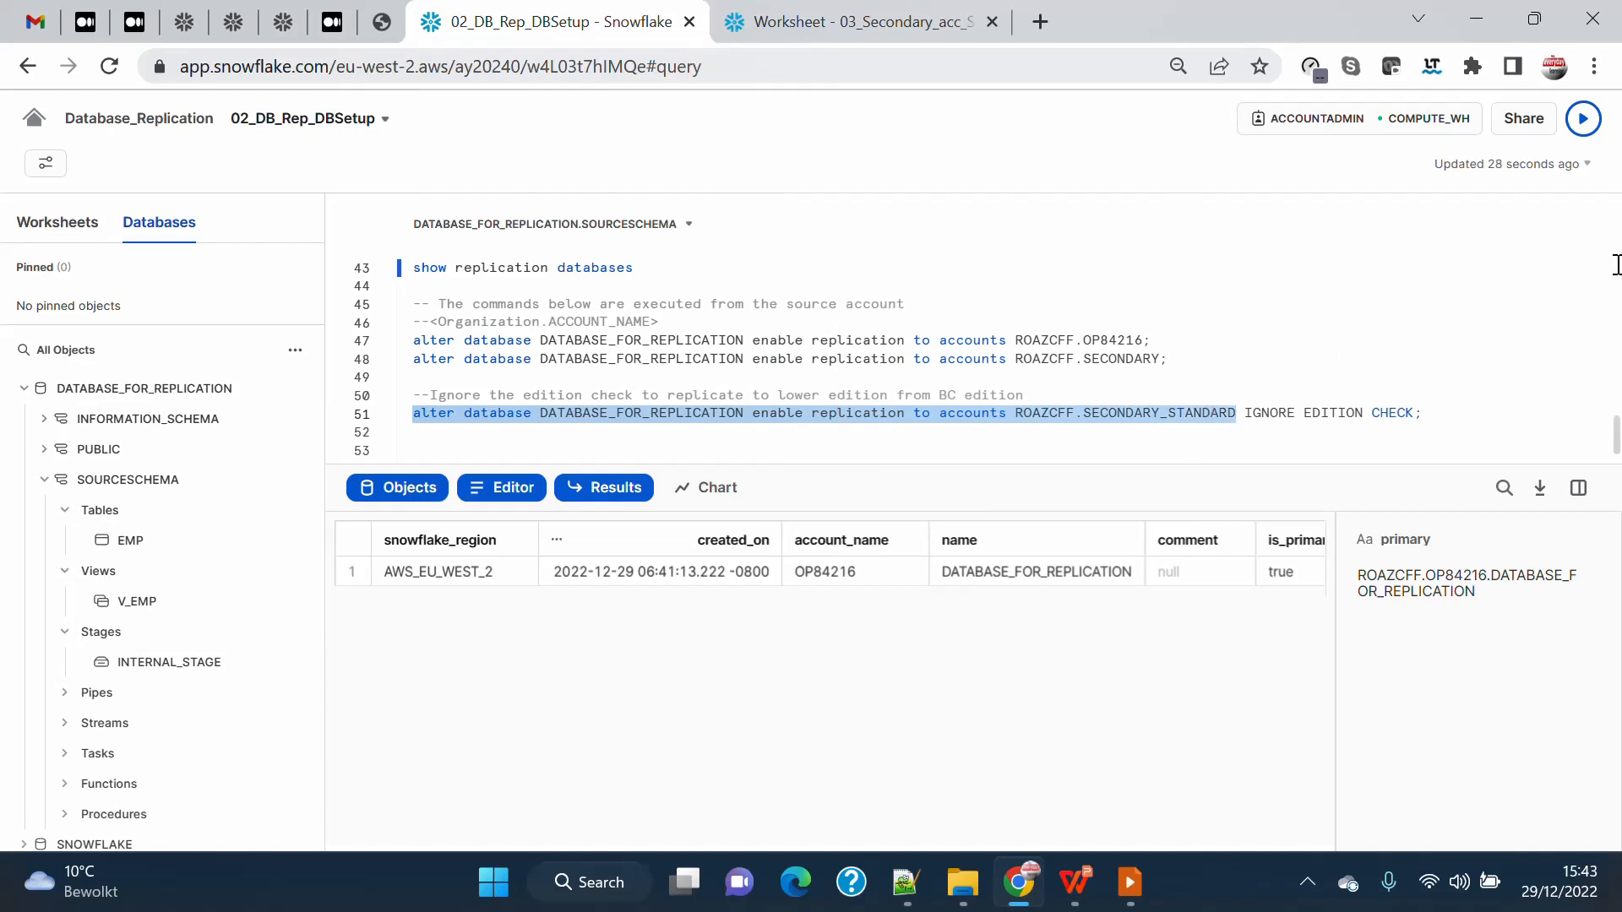
left_click(1584, 120)
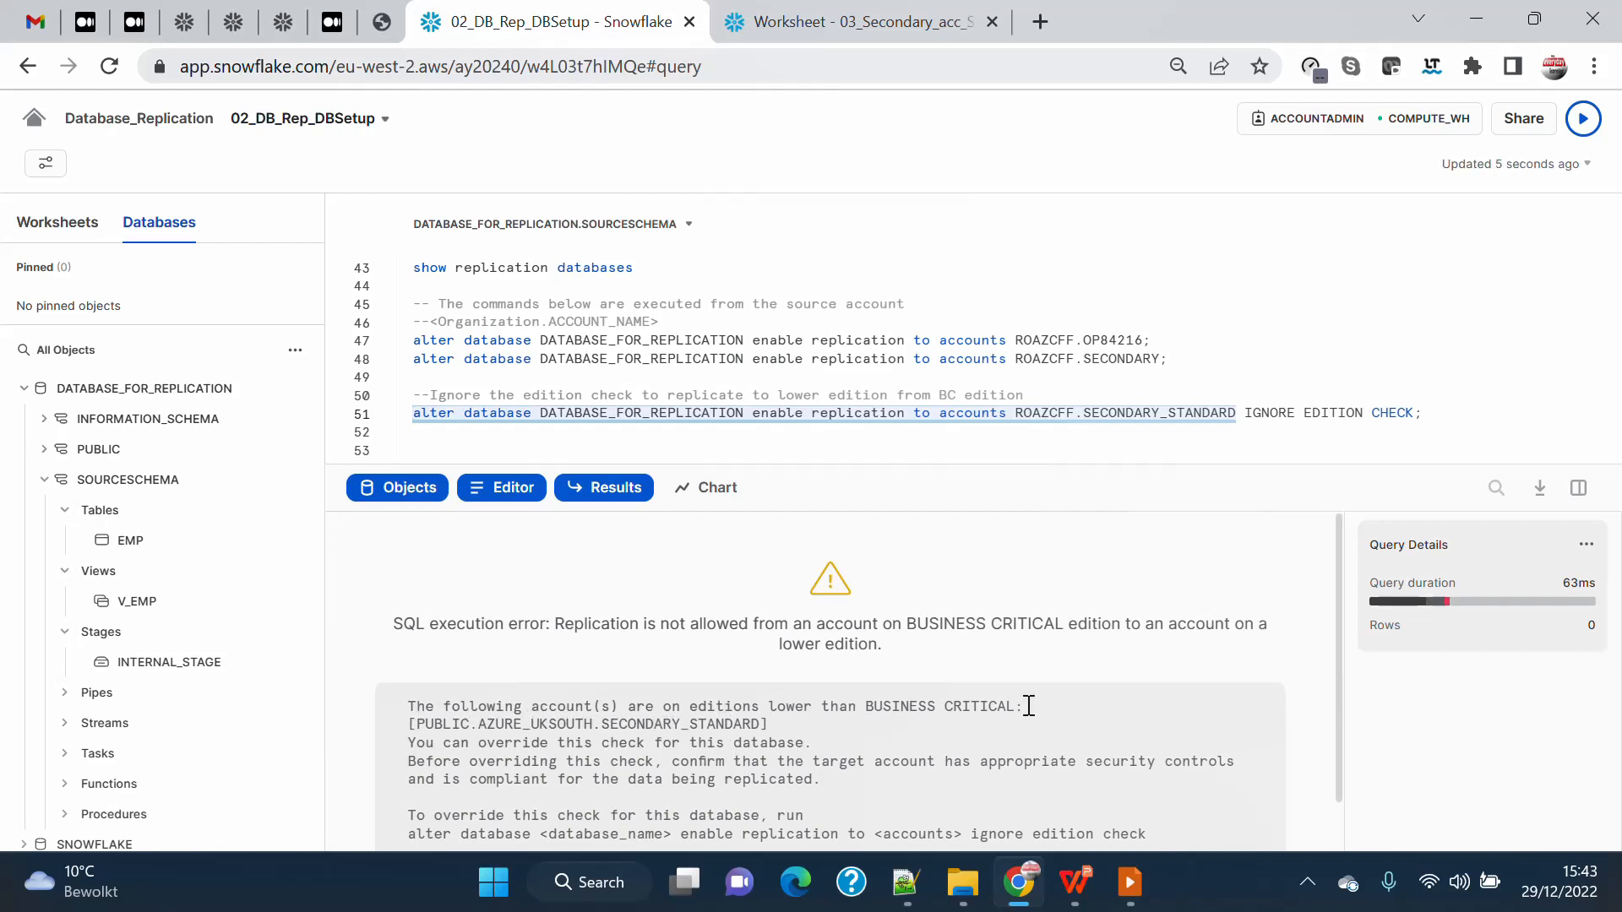
left_click_drag(1029, 706, 385, 707)
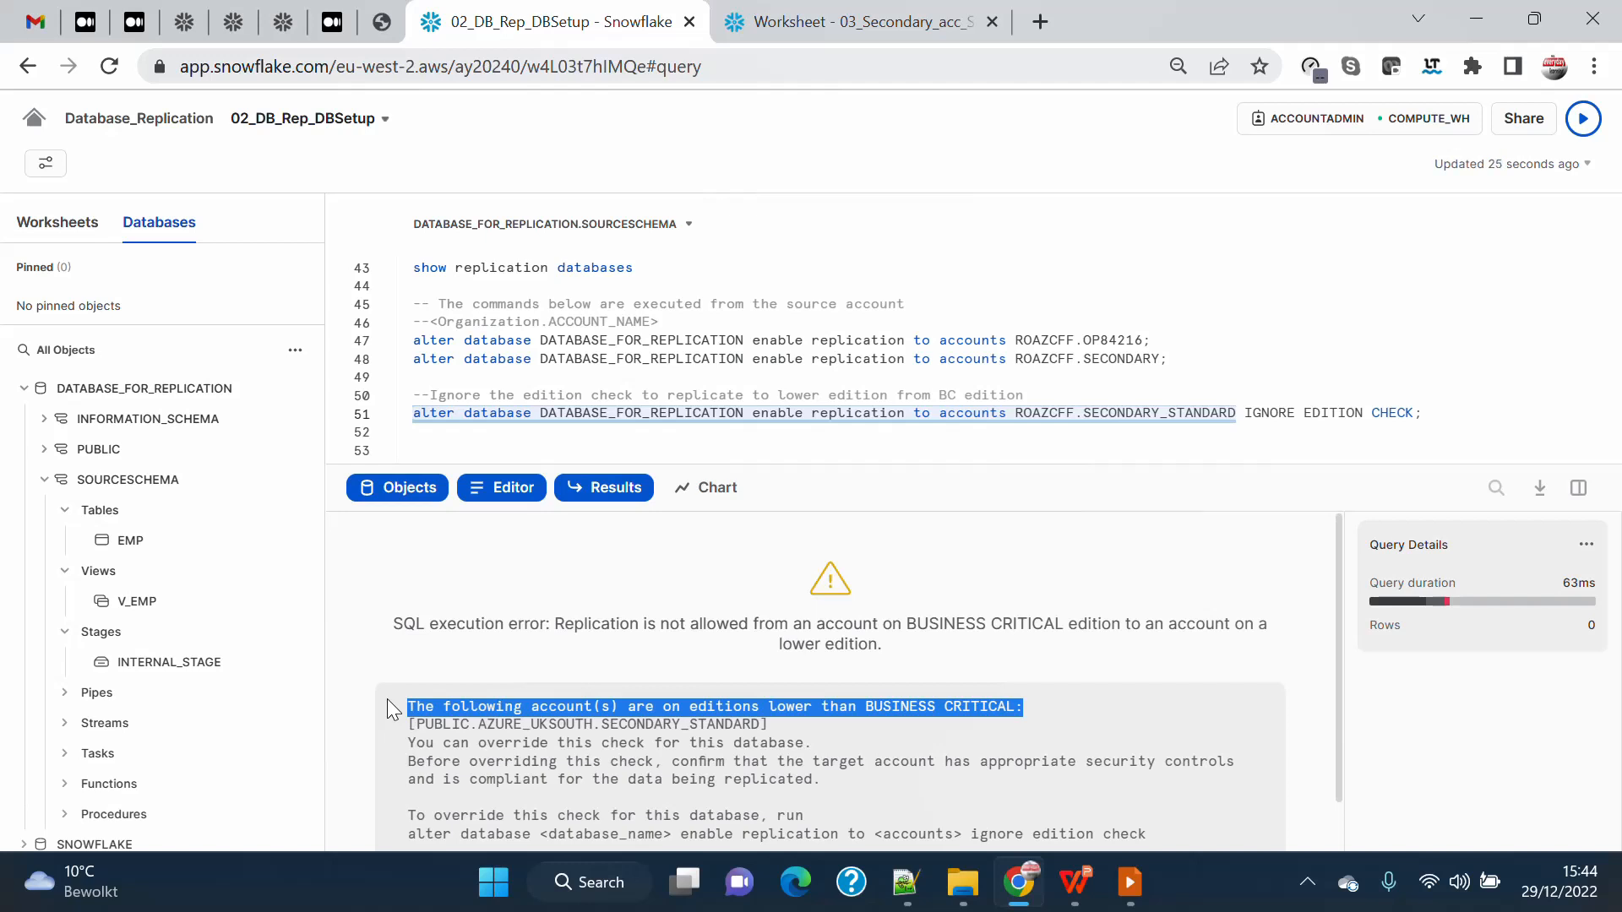
Run the full alter database statement enabling replication to ROAZCFF.SECONDARY_STANDARD, including the IGNORE EDITION CHECK clause.
left_click(1276, 413)
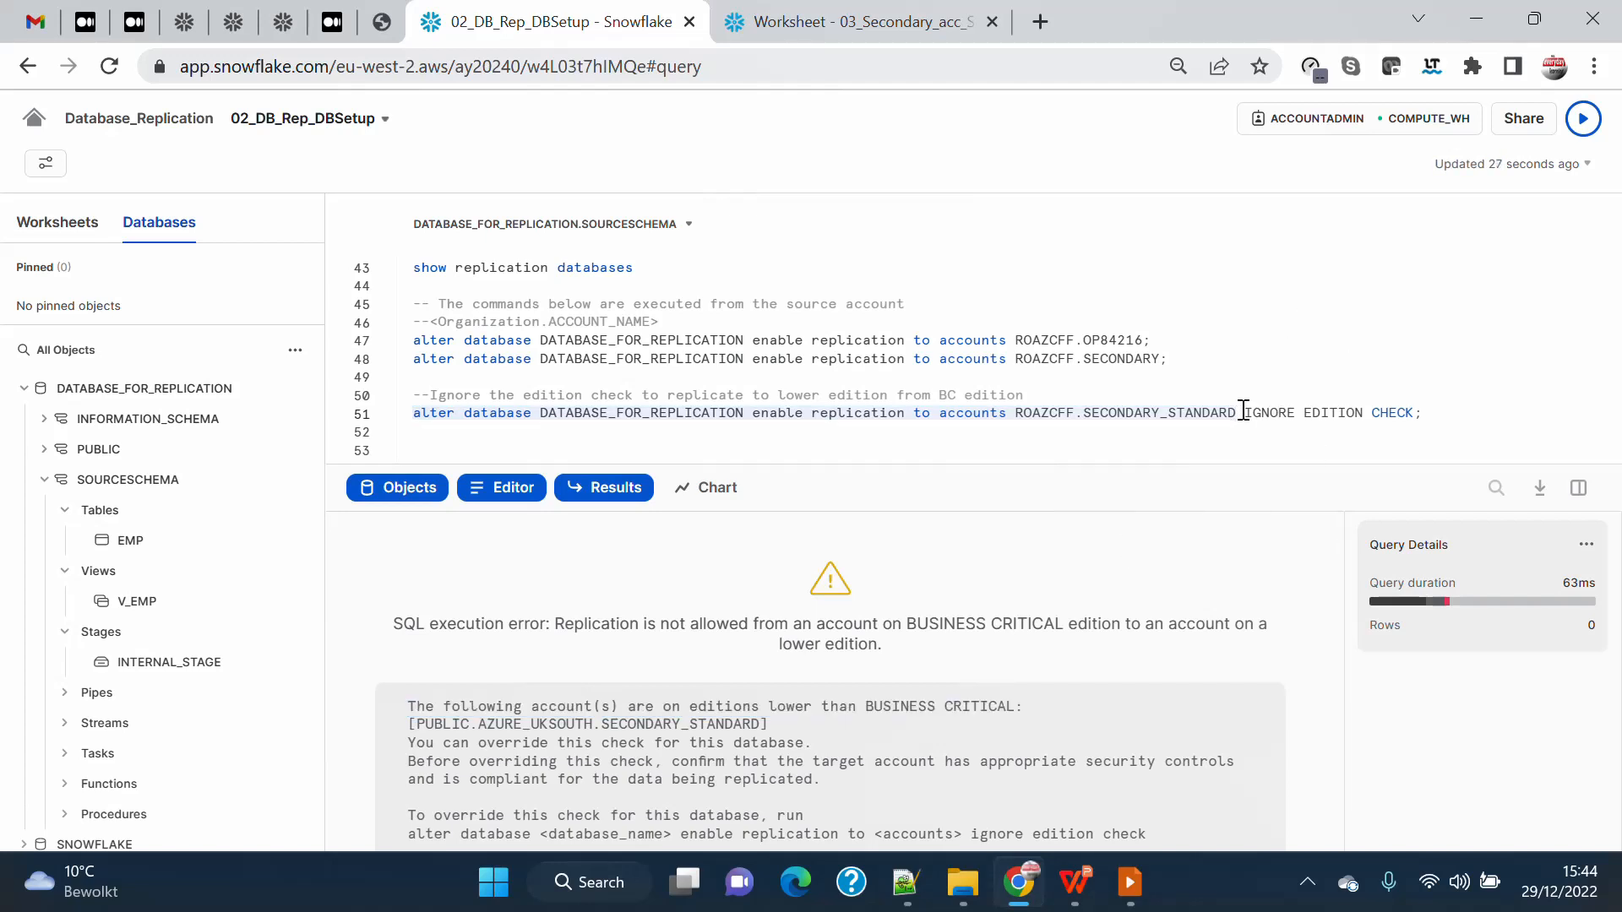
left_click_drag(1244, 412, 1440, 408)
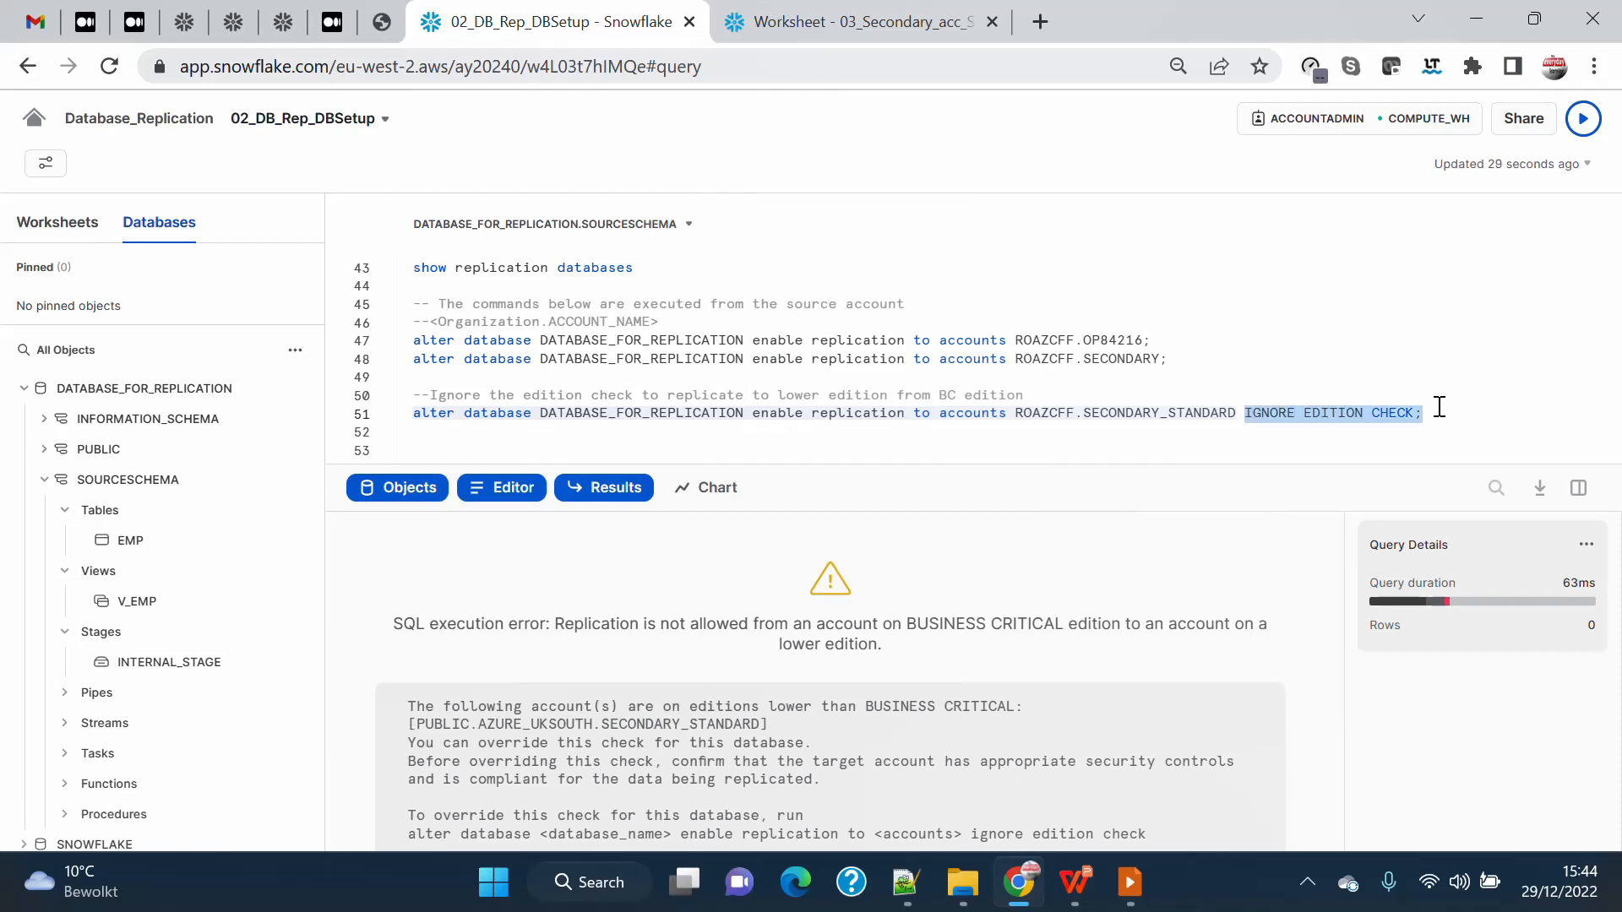
left_click(1449, 413)
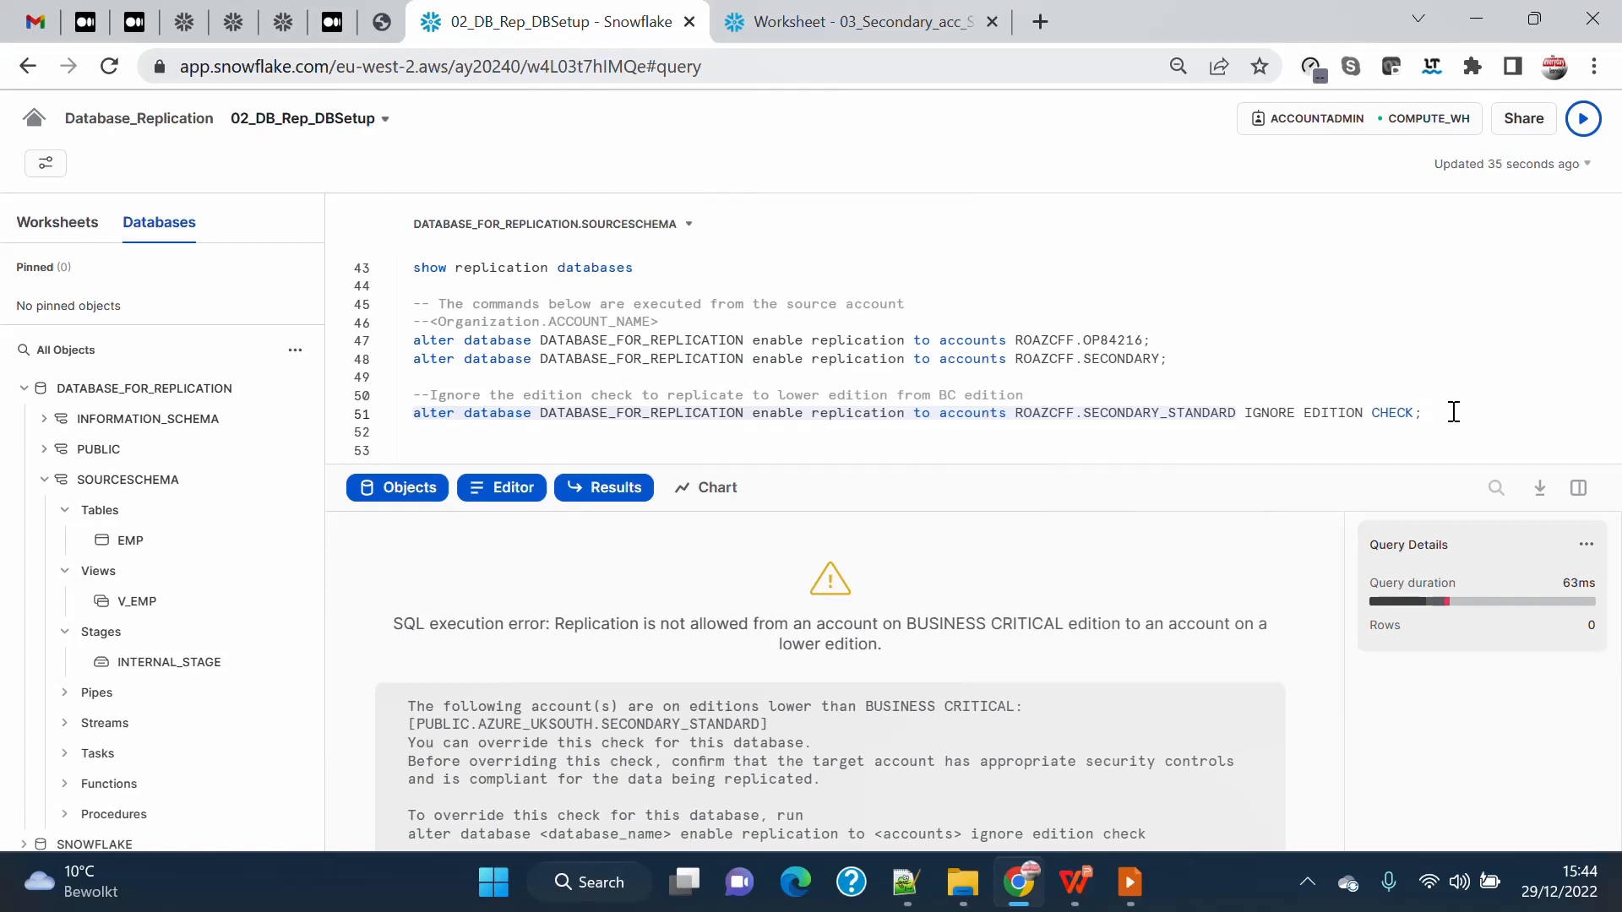
left_click_drag(1449, 413, 1239, 413)
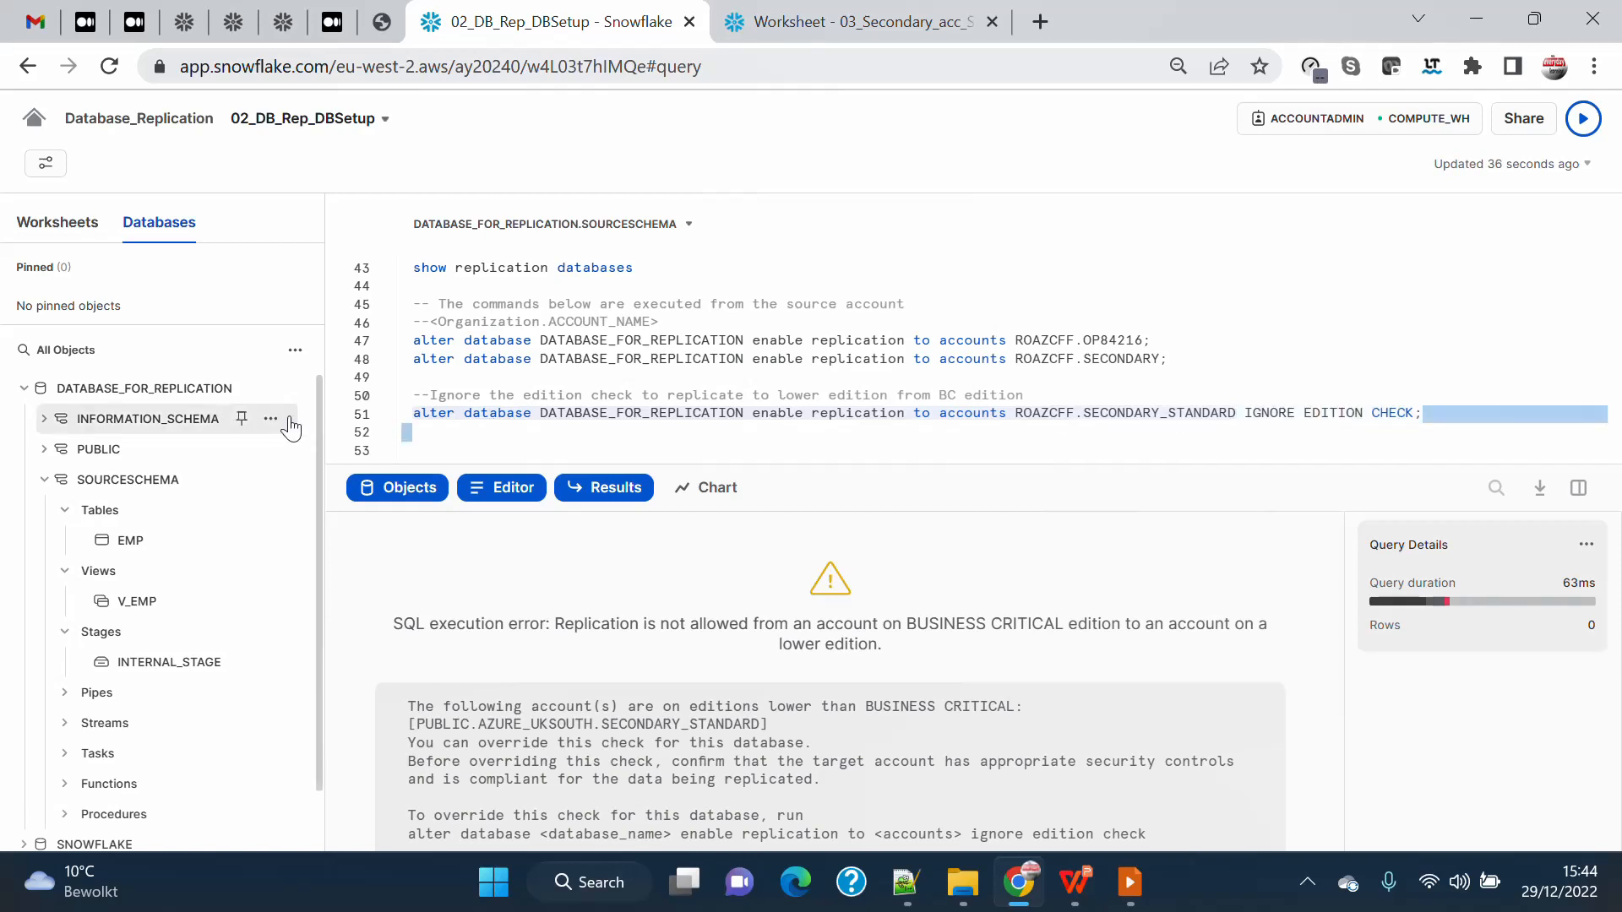
left_click(1582, 118)
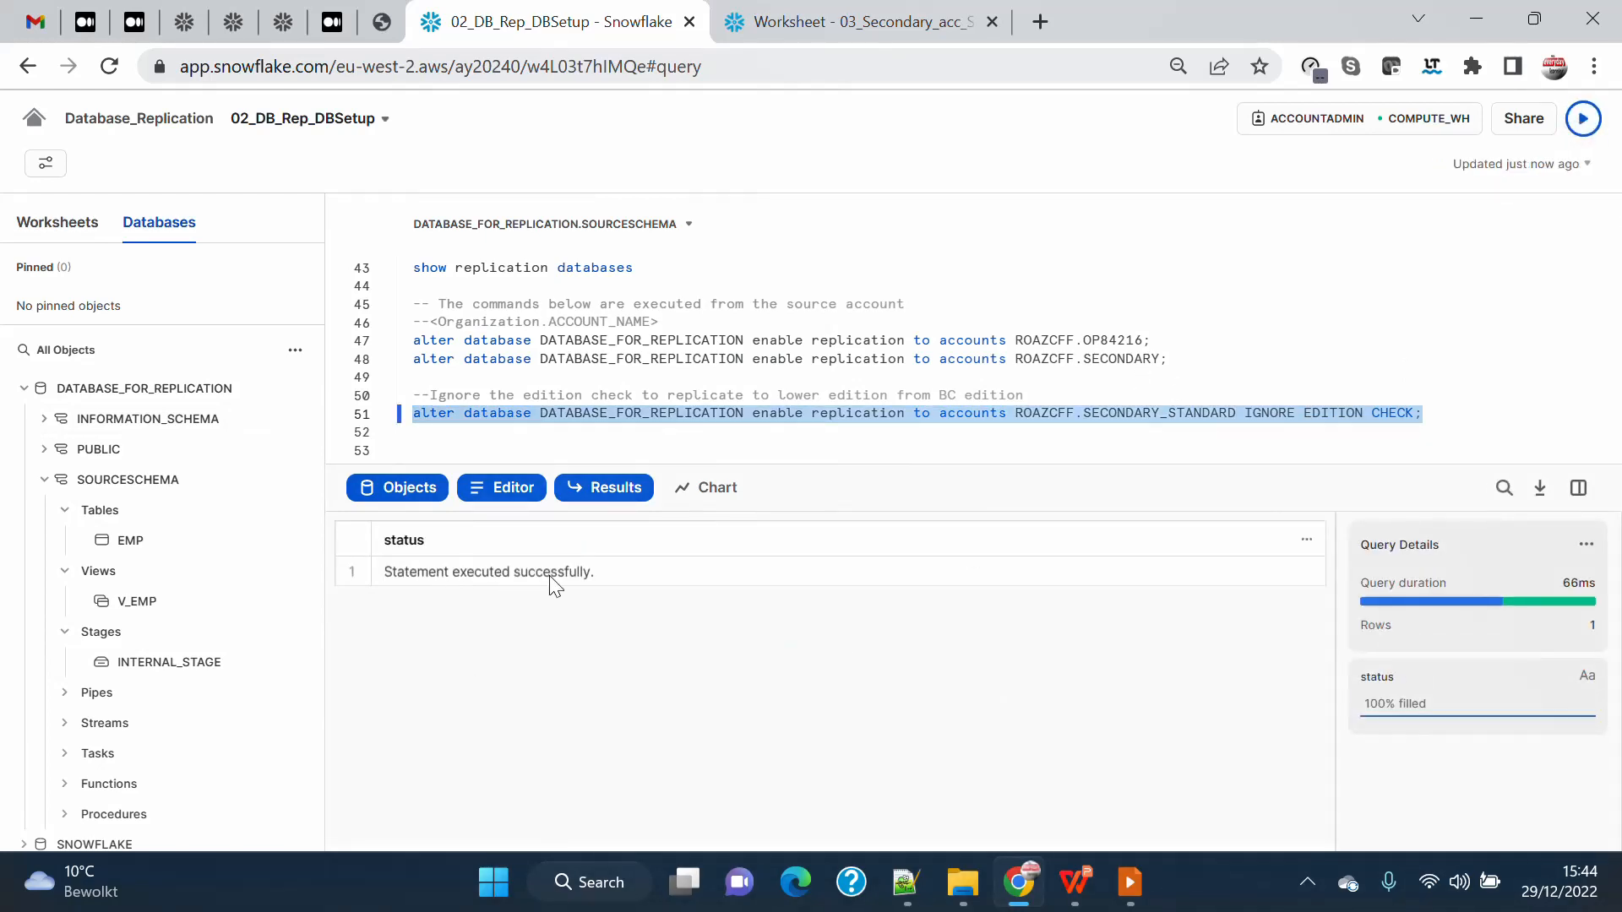
End the show replication databases statement with a semicolon and run it again.
left_click(636, 267)
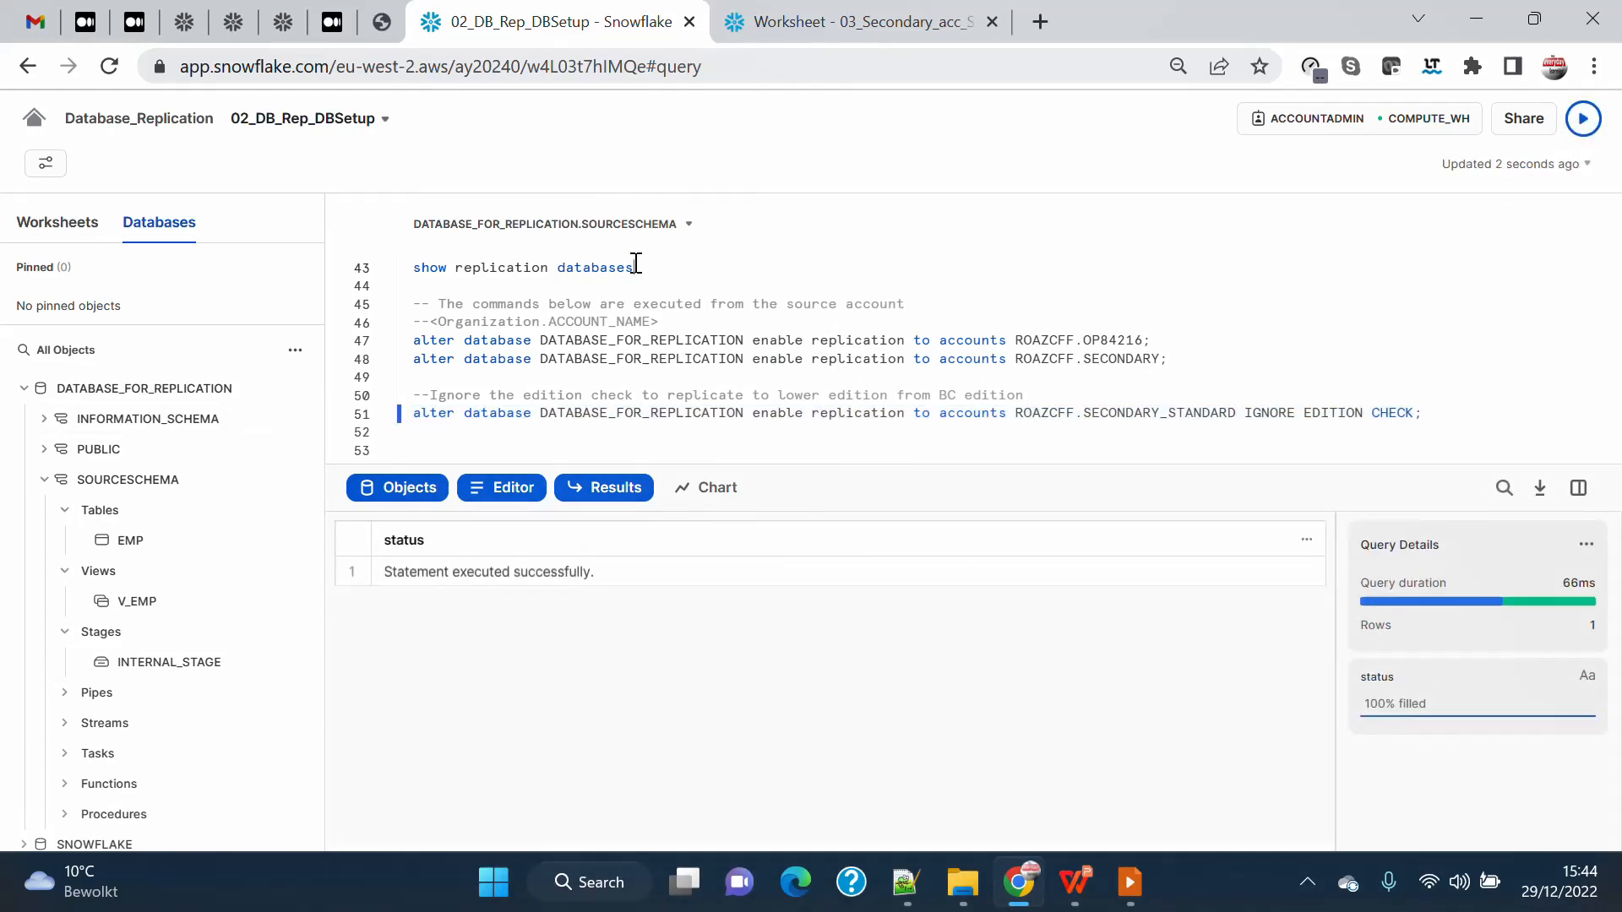
type(";")
left_click_drag(650, 267, 373, 267)
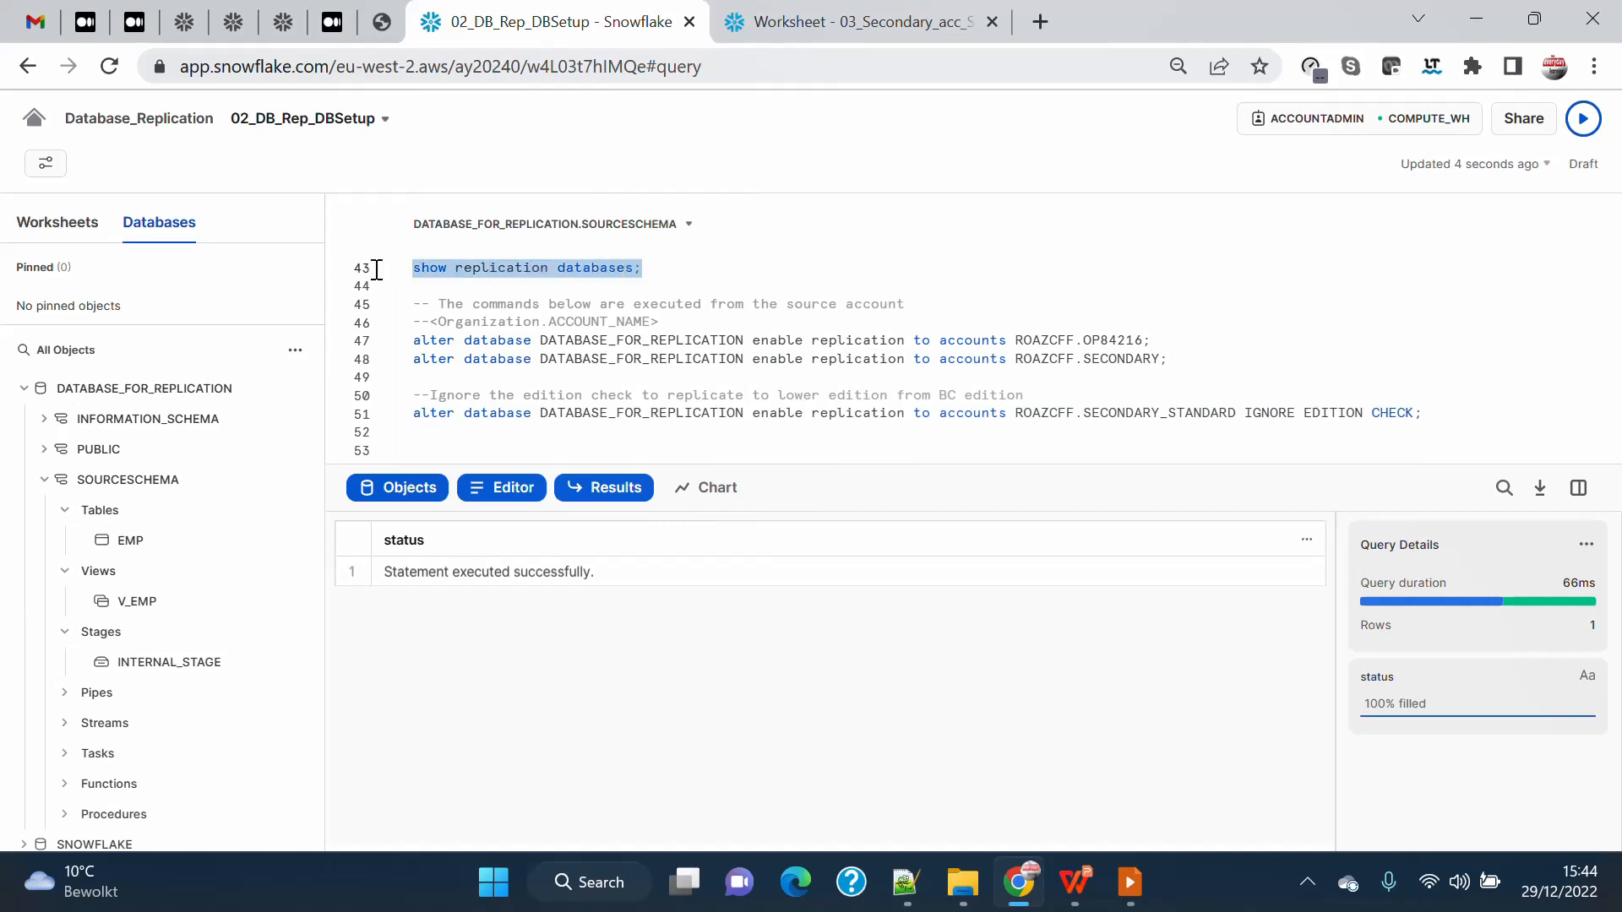
left_click(1584, 120)
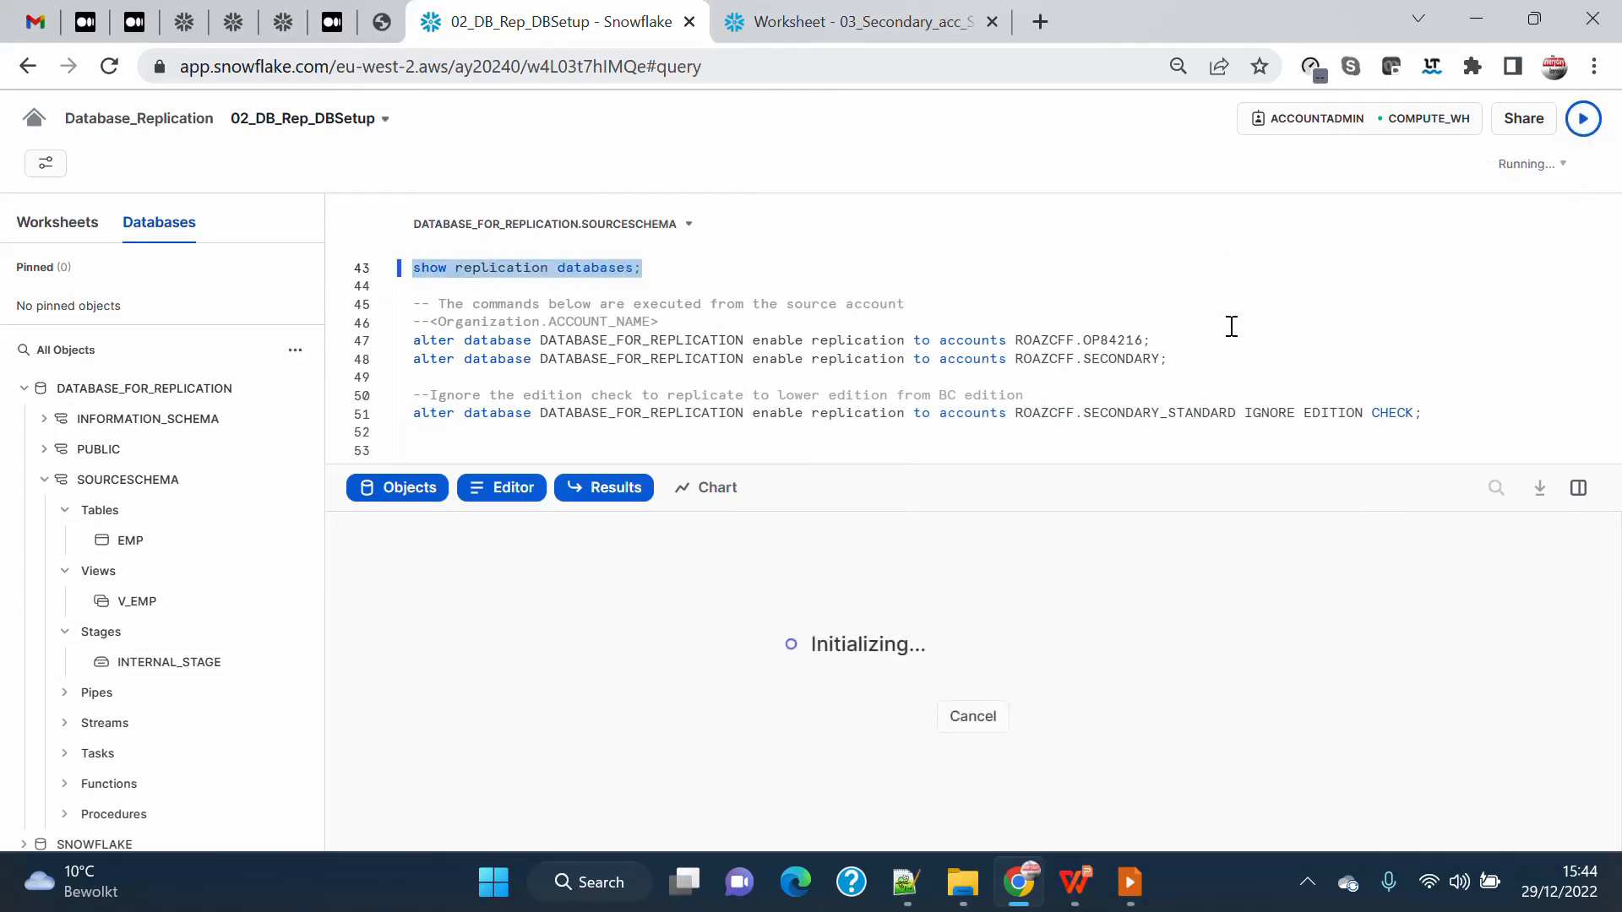
Inspect the name, primary and replication_allowed_to_accounts values of DATABASE_FOR_REPLICATION in the refreshed result.
left_click(992, 569)
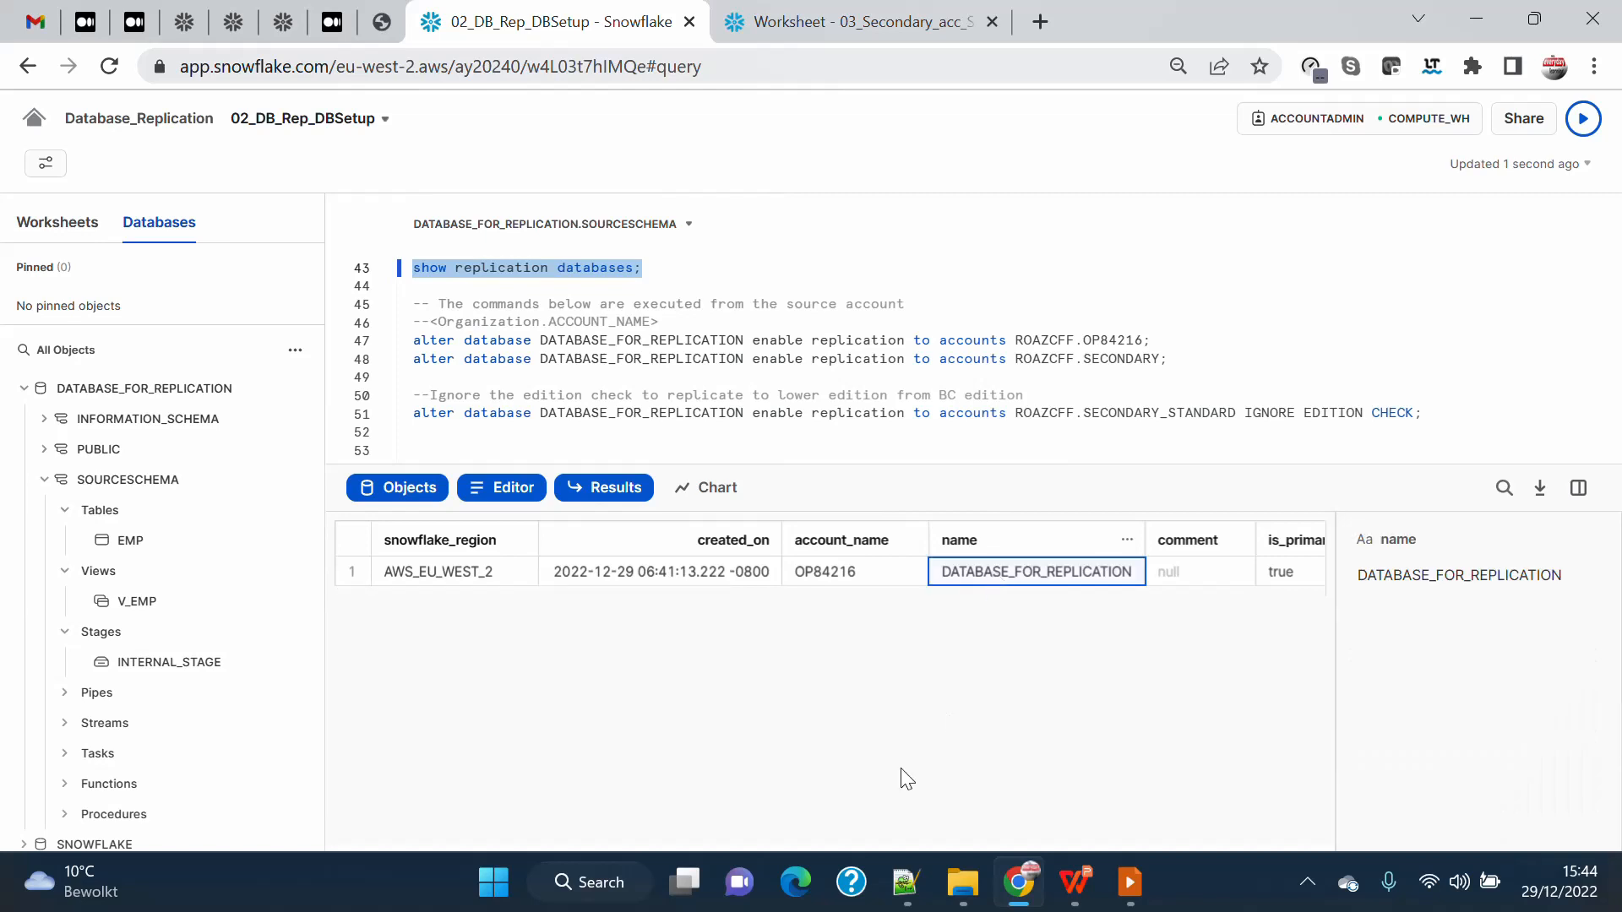
left_click_drag(529, 591, 1284, 597)
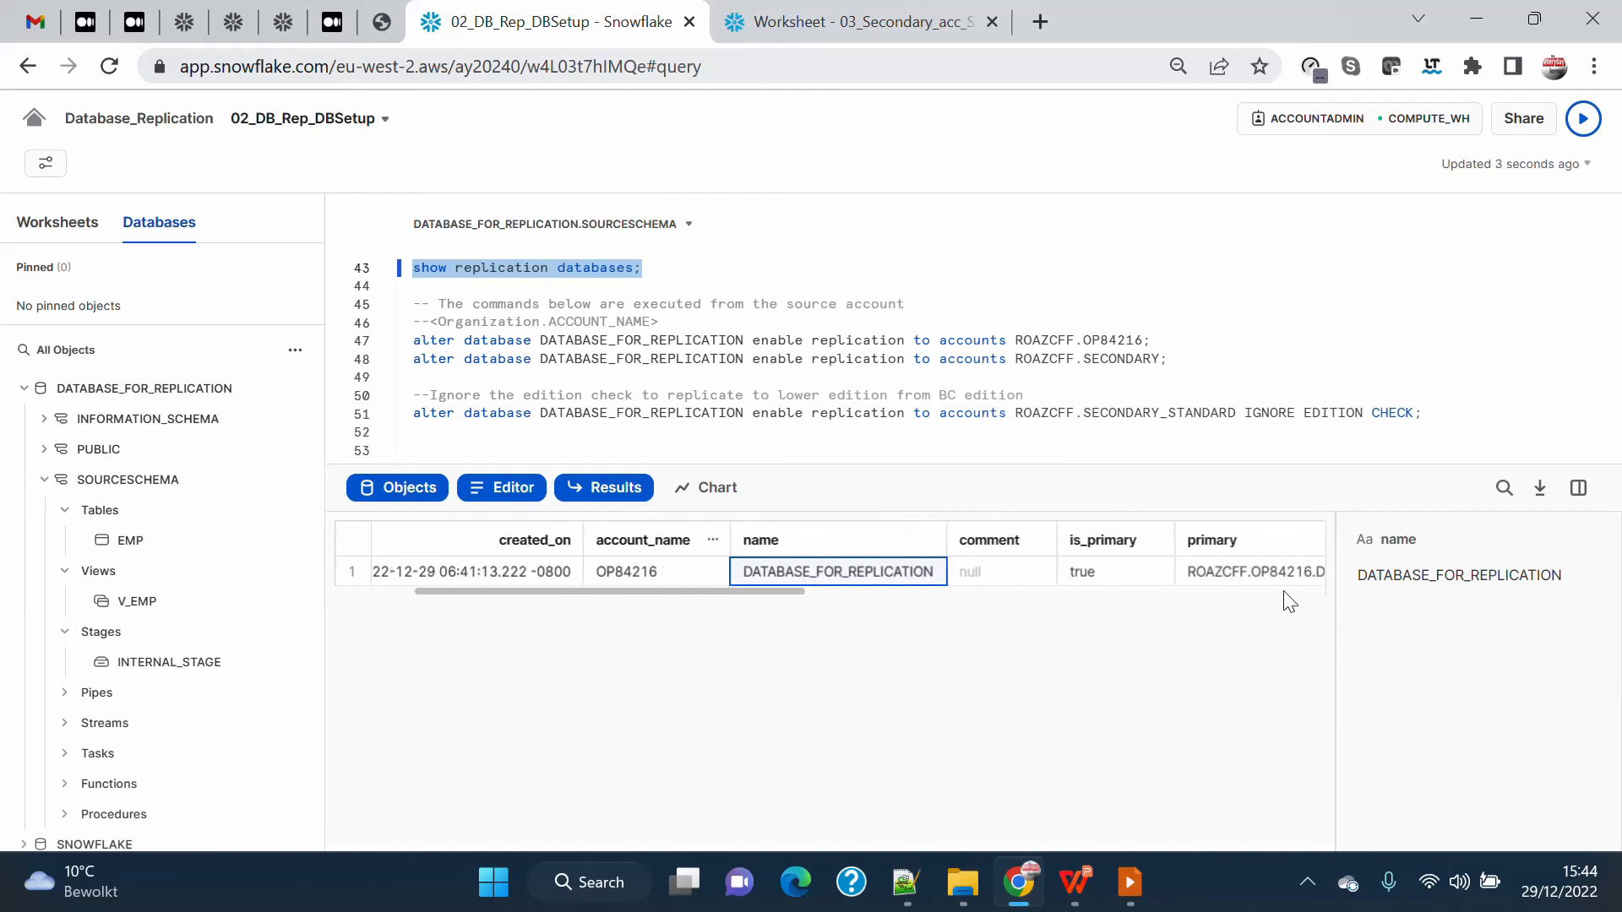
left_click(1578, 489)
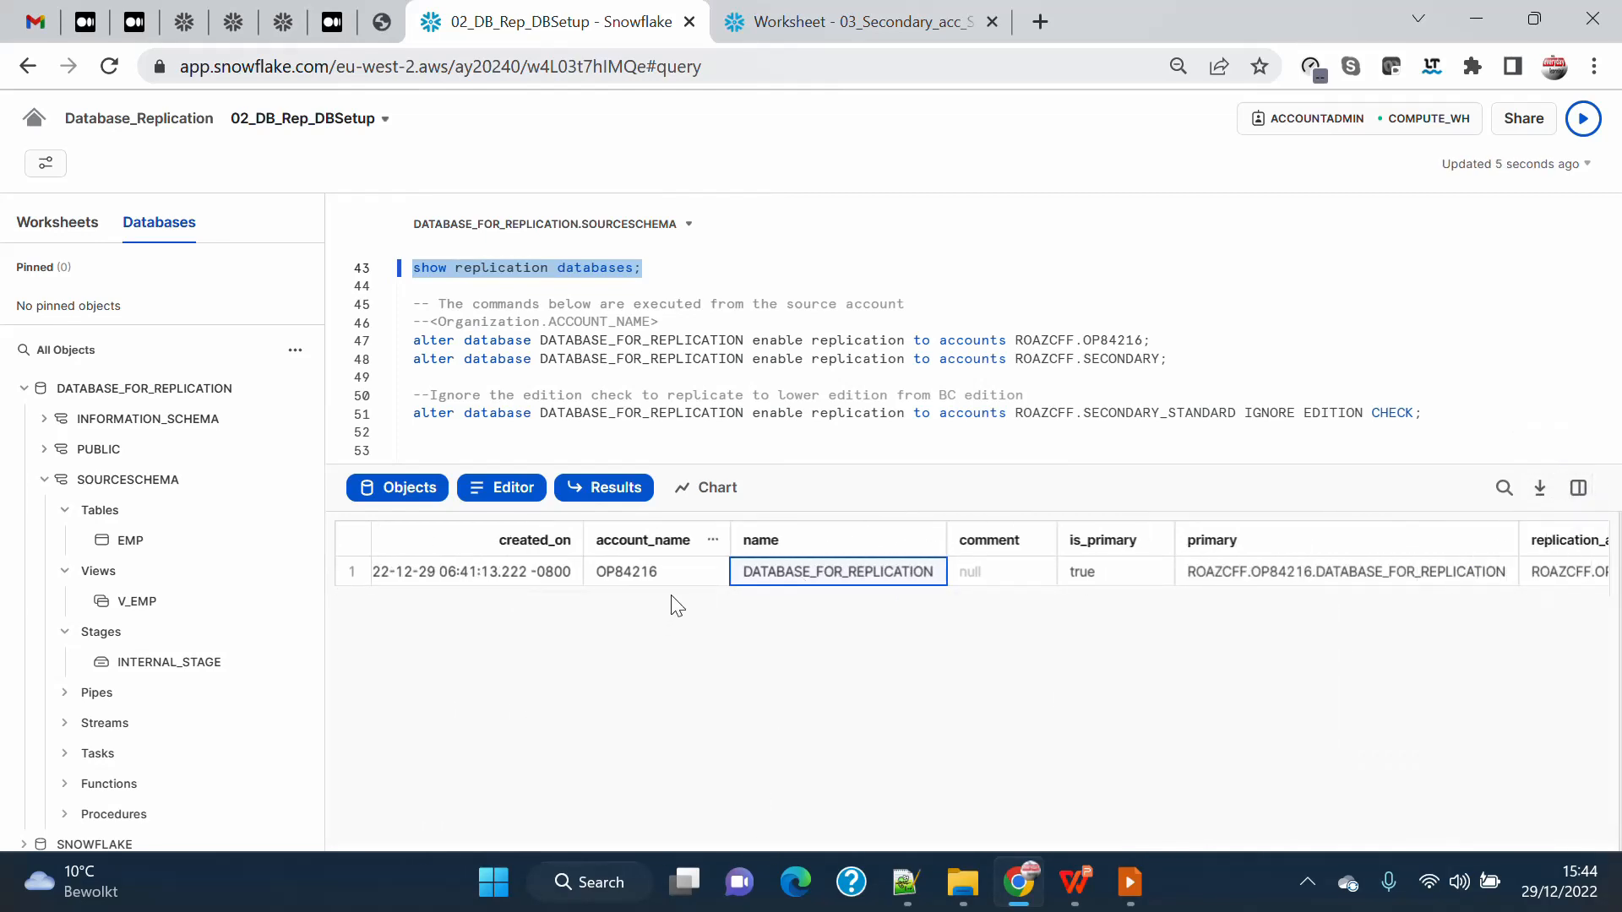
left_click_drag(682, 592, 1039, 591)
left_click(878, 573)
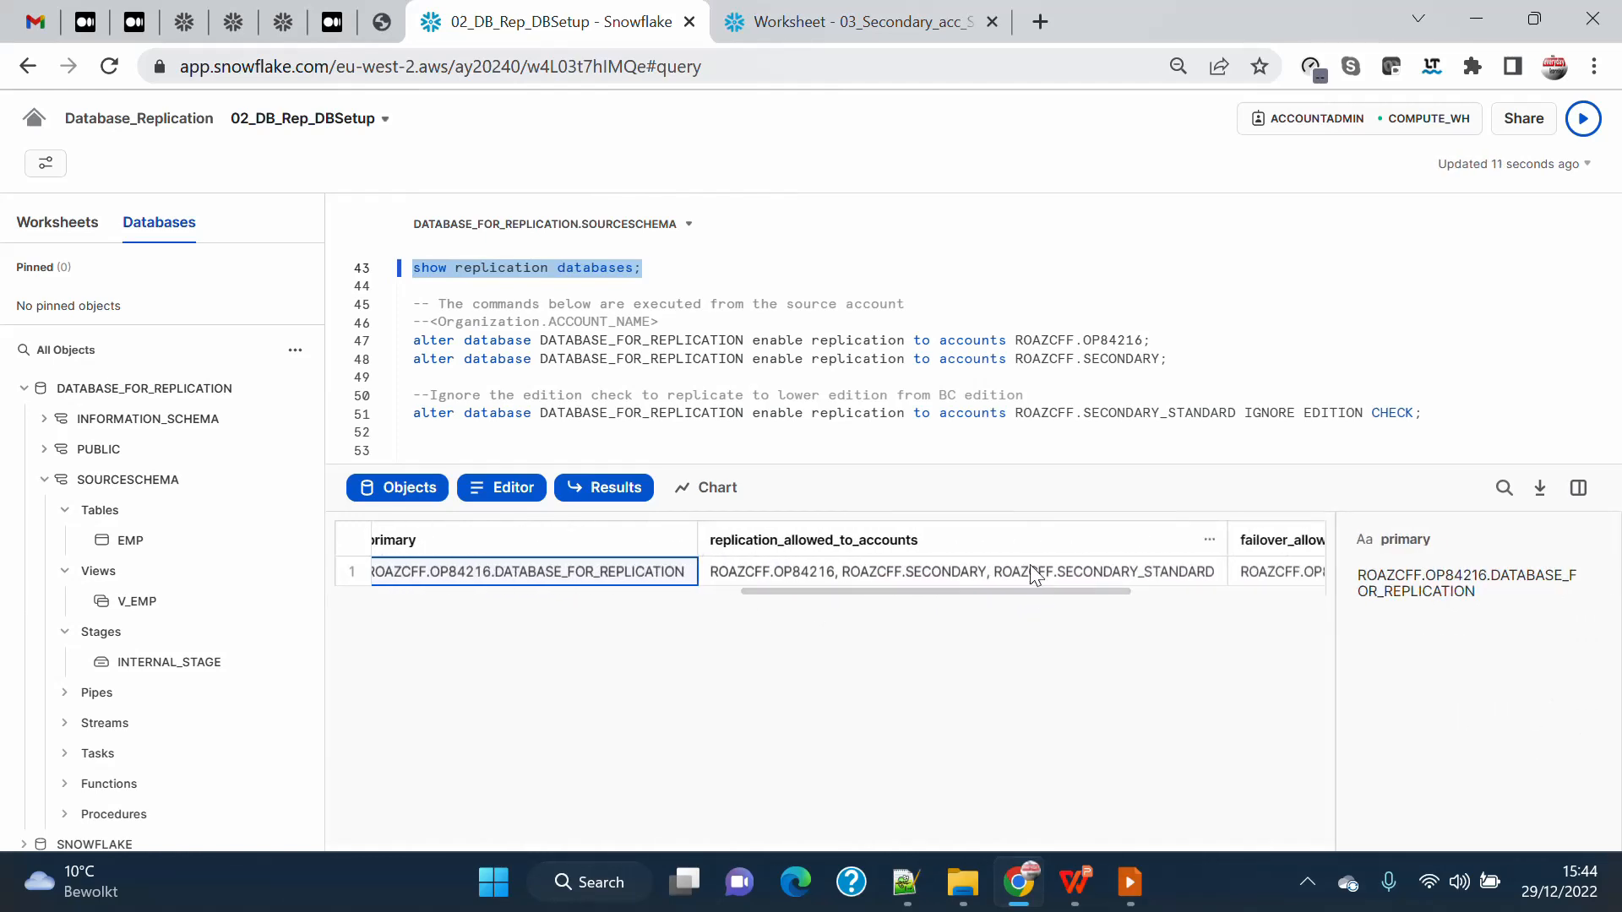
left_click(1031, 568)
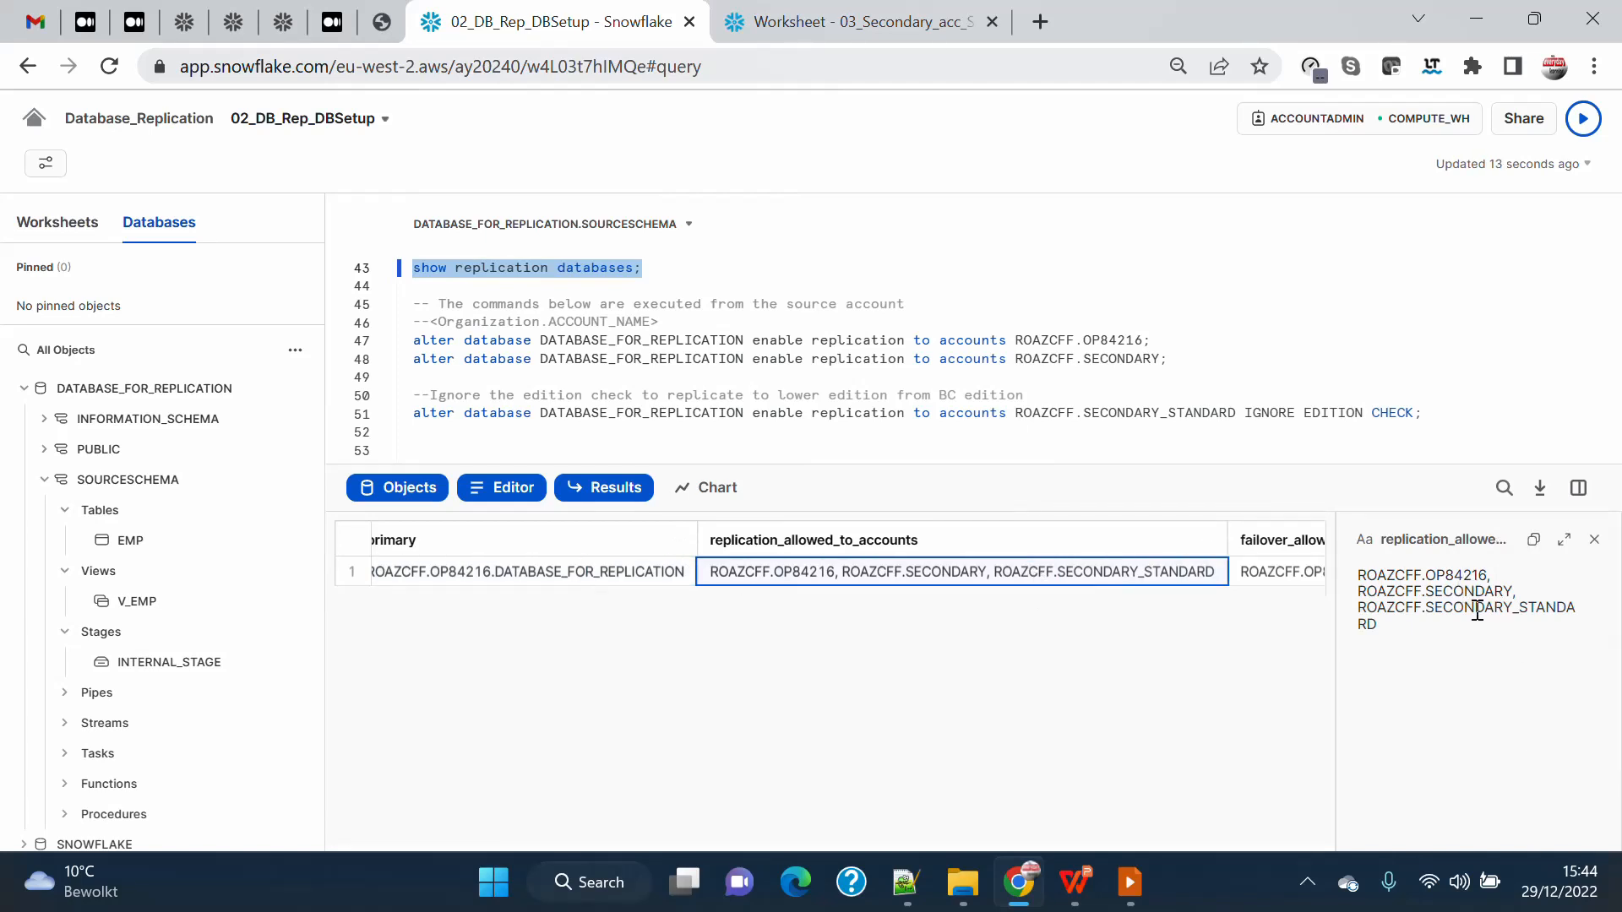
Check the individual account names in the replication_allowed_to_accounts value, including SECONDARY and SECONDARY_STANDARD.
double_click(1437, 576)
double_click(1464, 596)
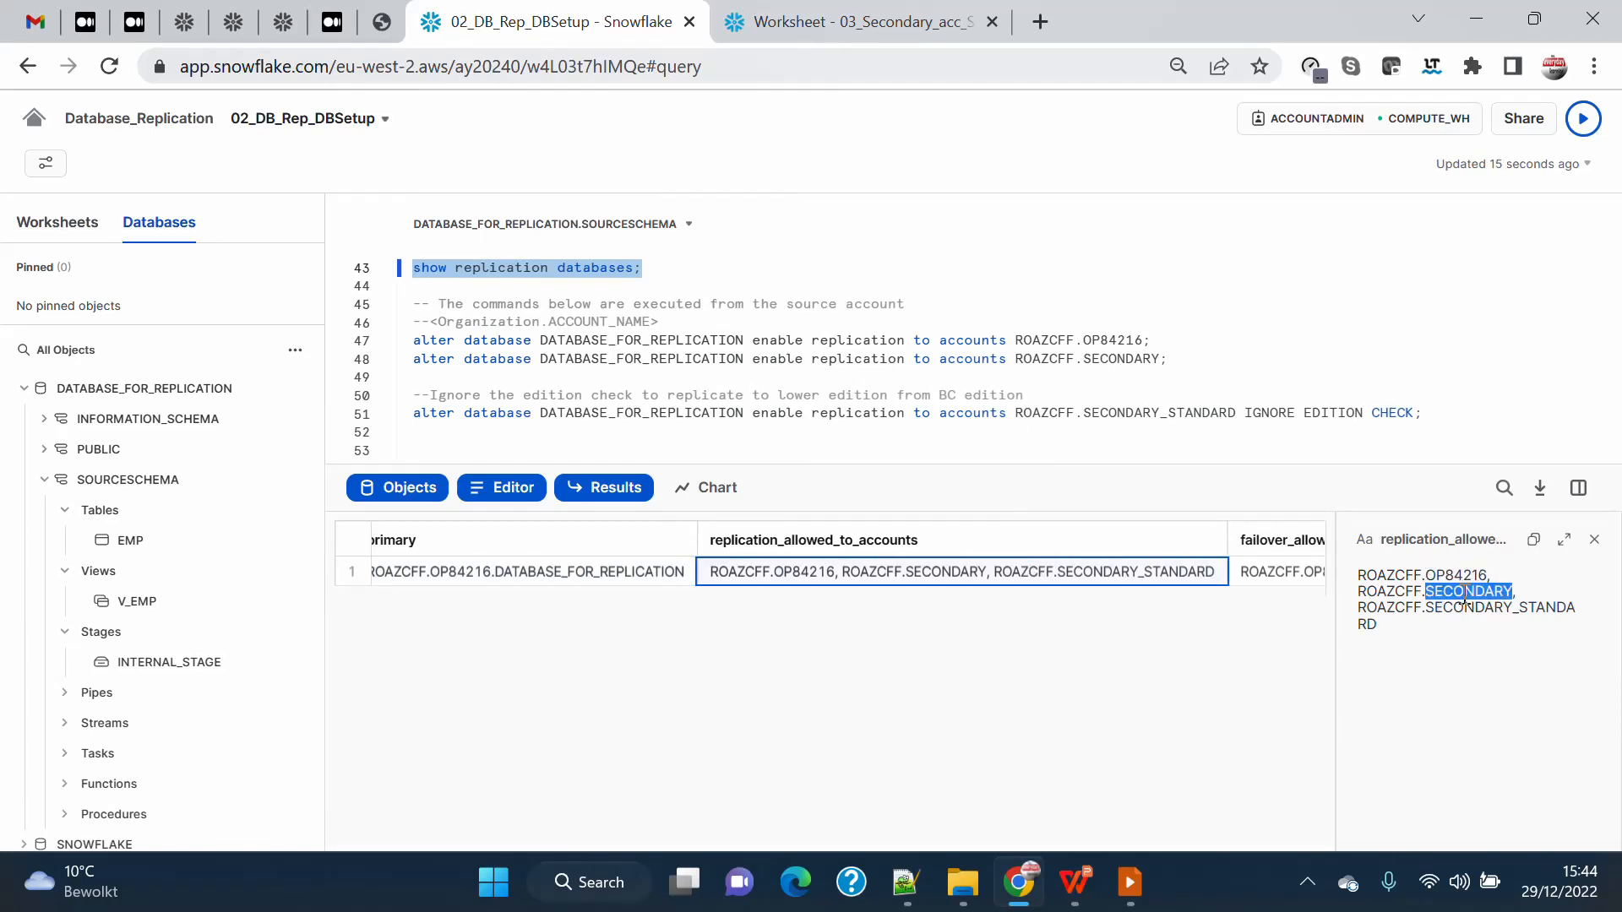
double_click(1482, 609)
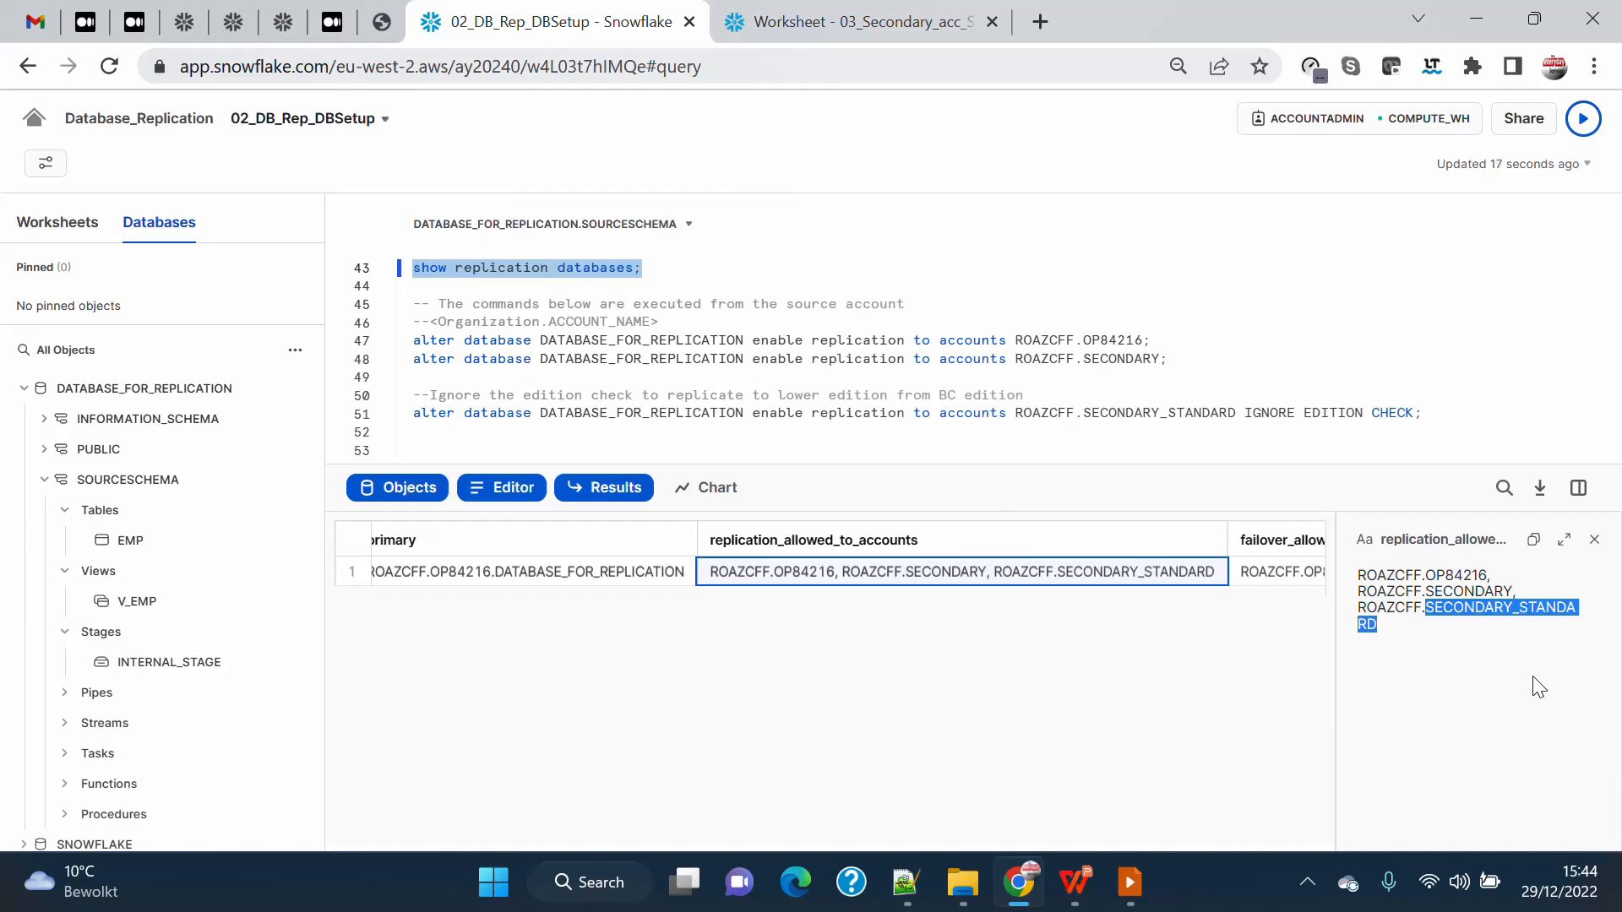
Switch to the secondary account's 03_Secondary_acc_Setup worksheet and run the Use role accountadmin statement.
left_click(856, 12)
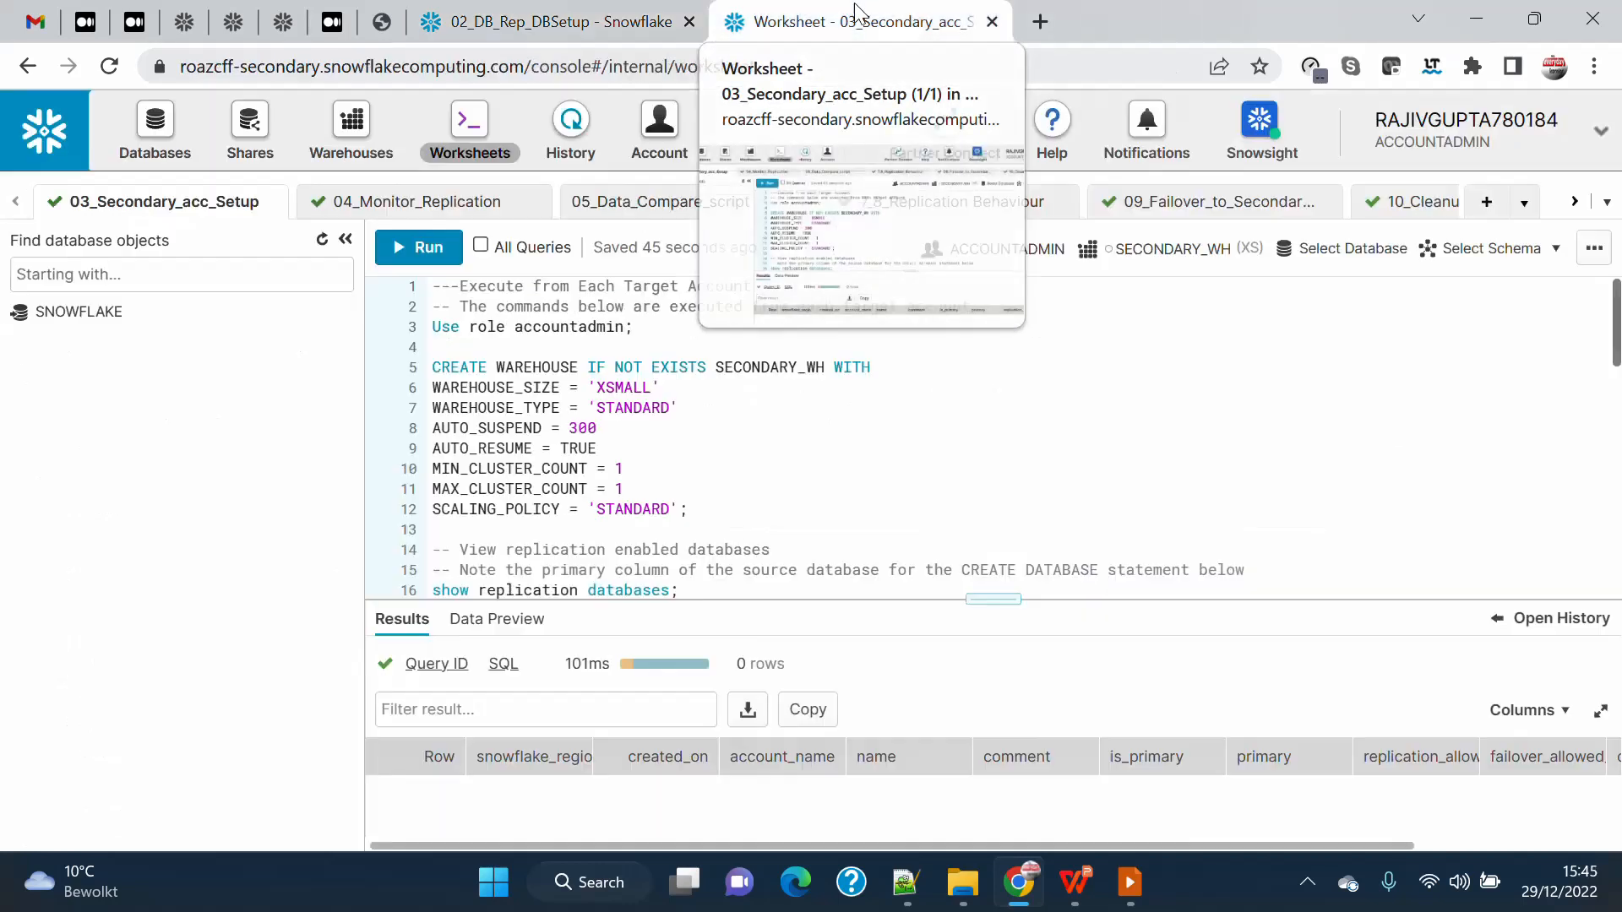
scroll(706, 358, "up", 1)
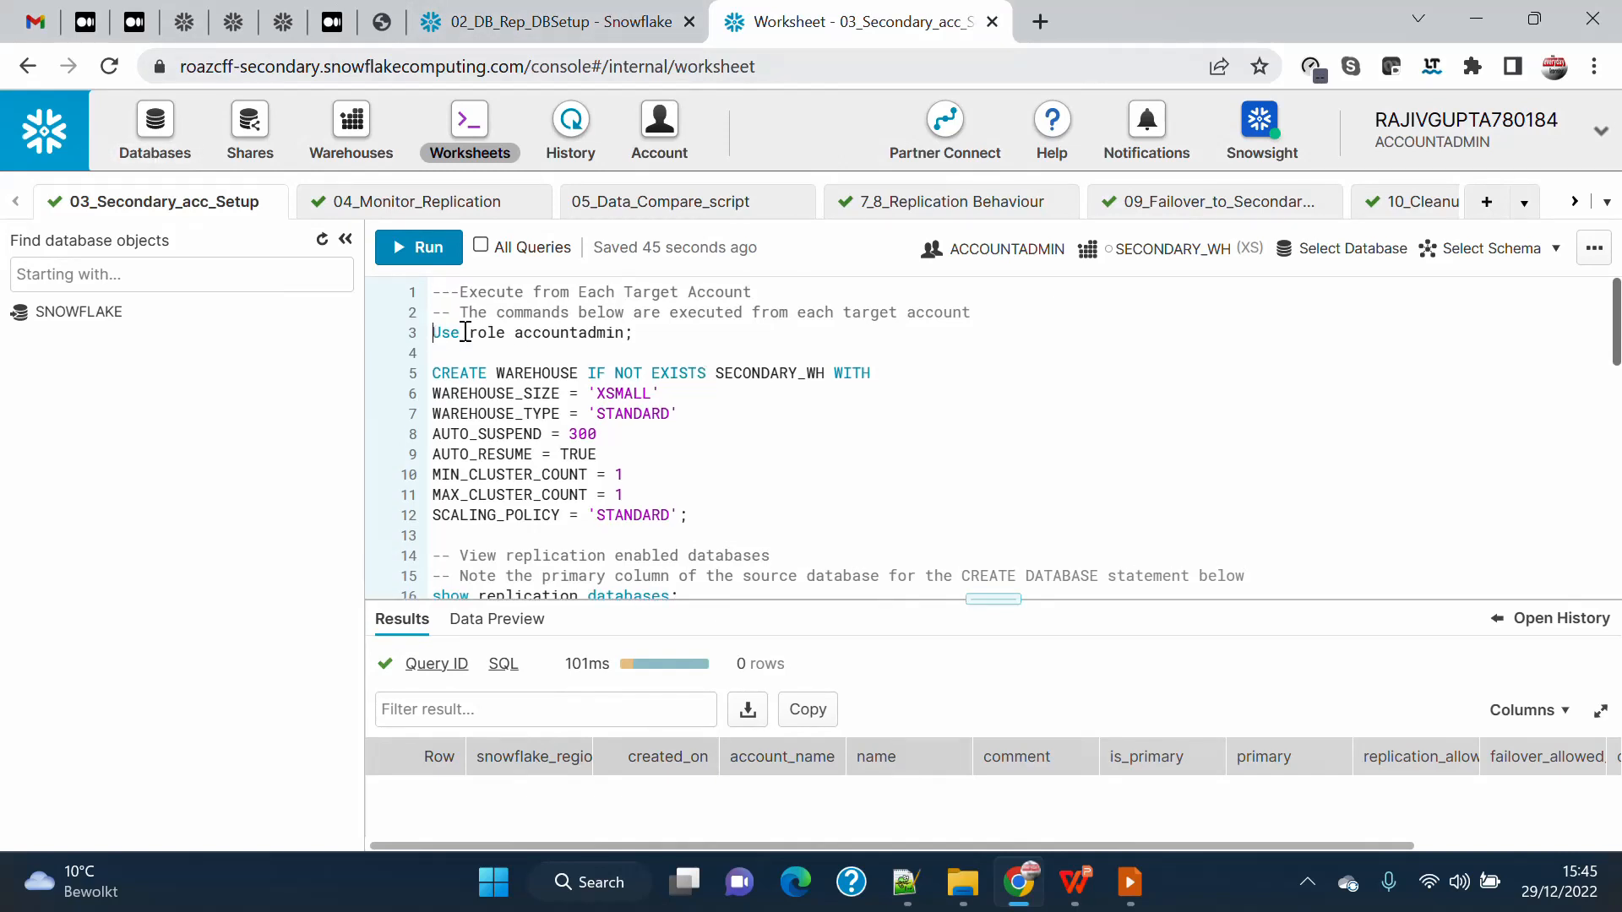
left_click_drag(432, 331, 691, 335)
left_click(420, 247)
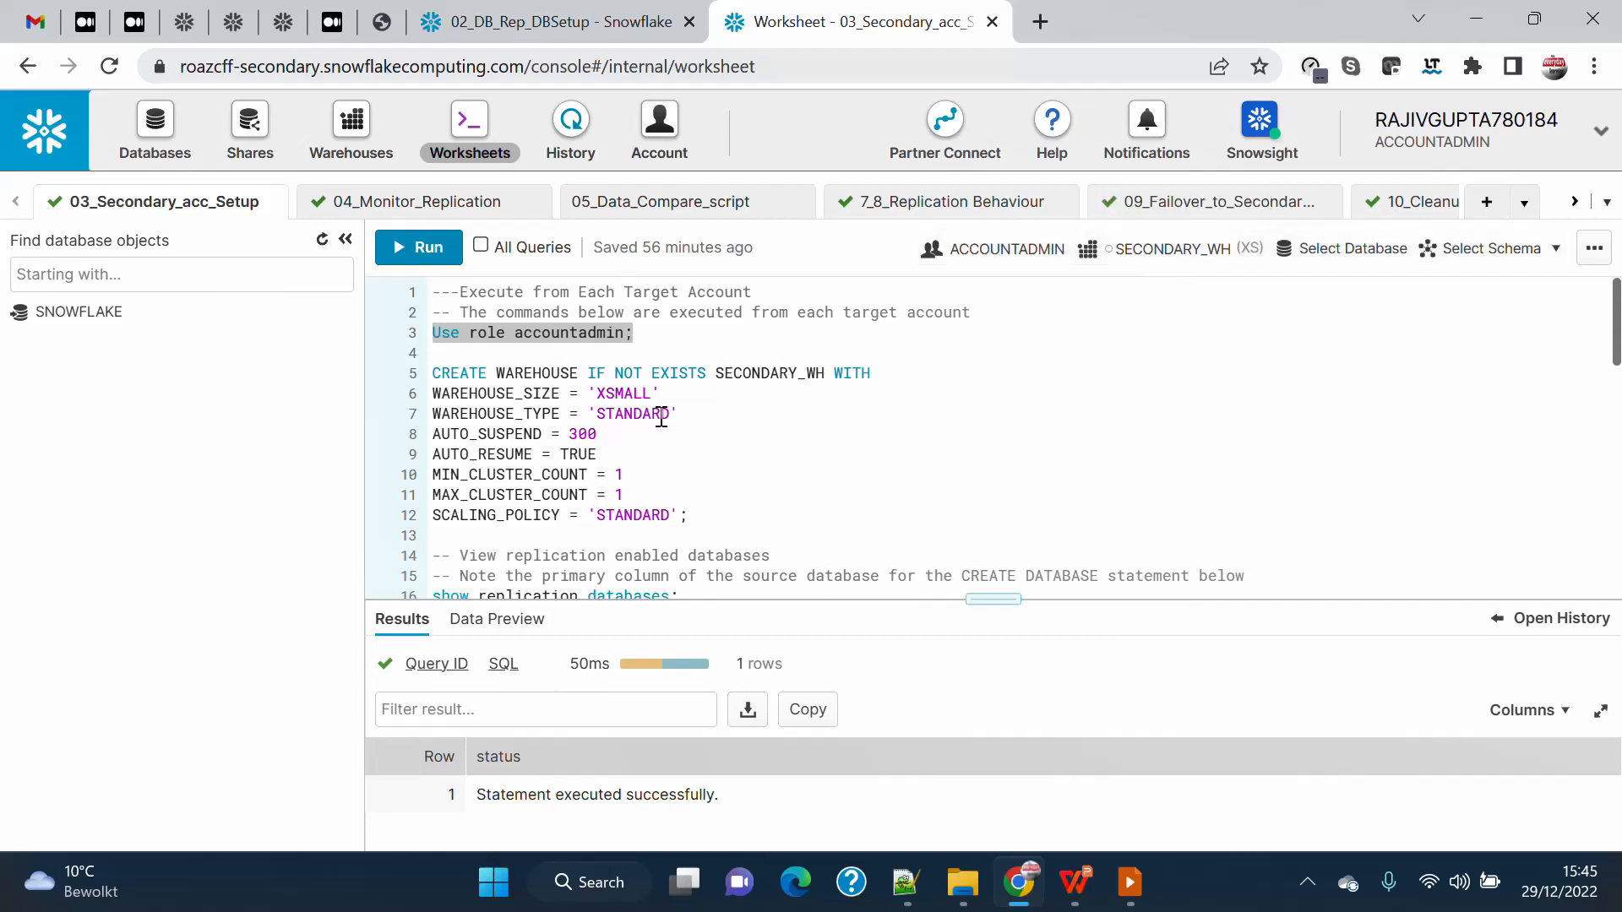
Run the full CREATE WAREHOUSE IF NOT EXISTS statement for SECONDARY_WH with size XSMALL and the STANDARD scaling policy.
left_click(435, 373)
left_click_drag(435, 372, 938, 518)
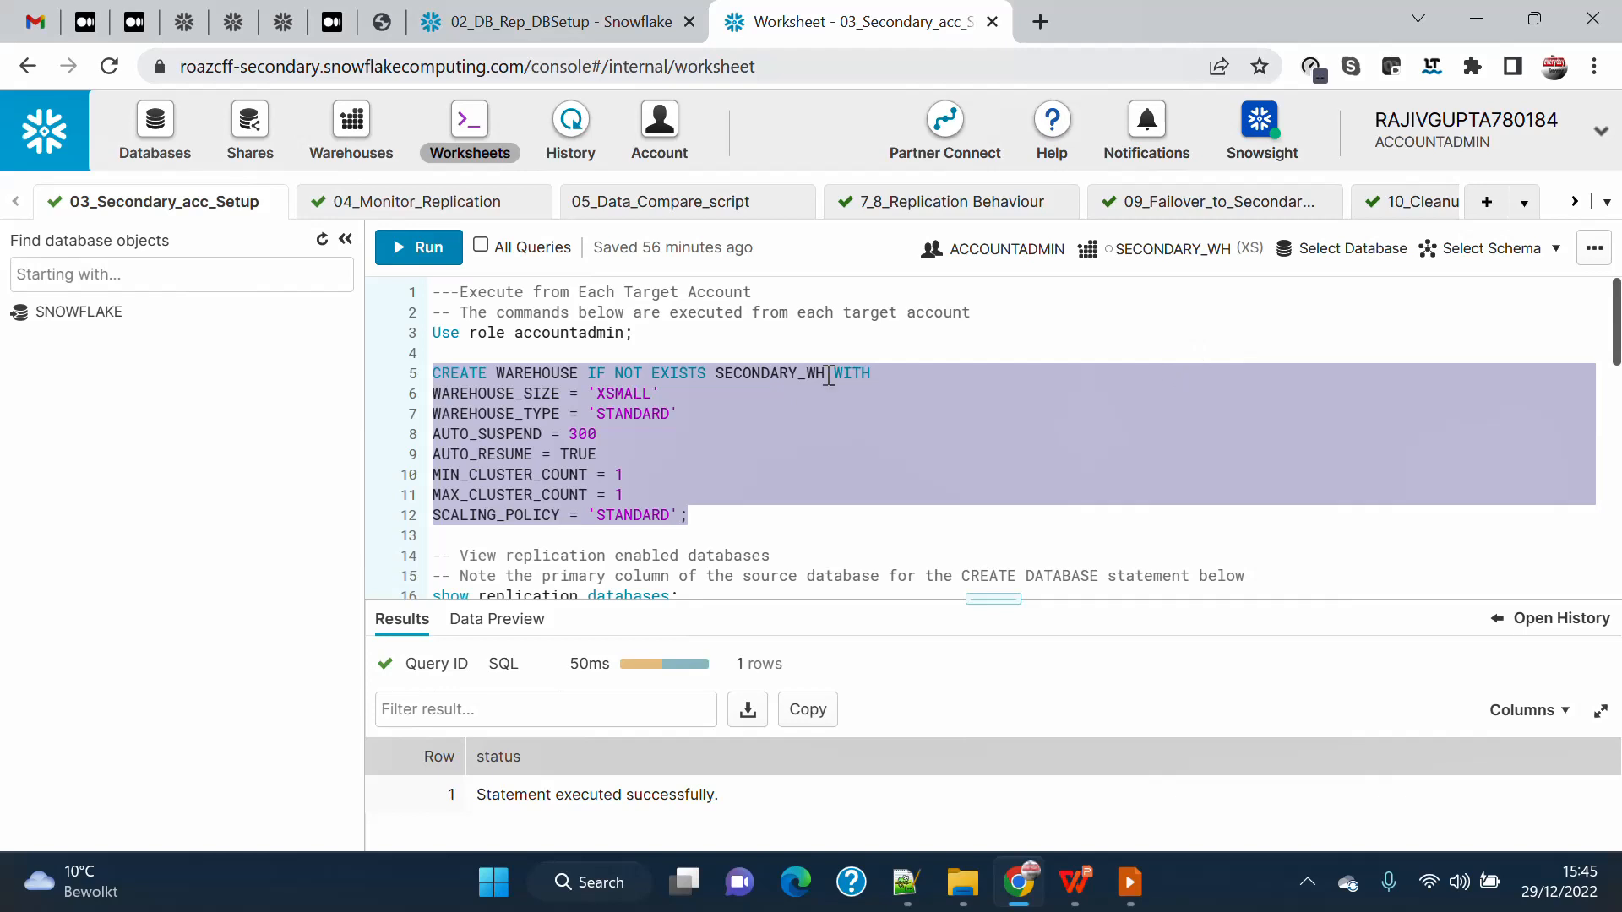
left_click(405, 246)
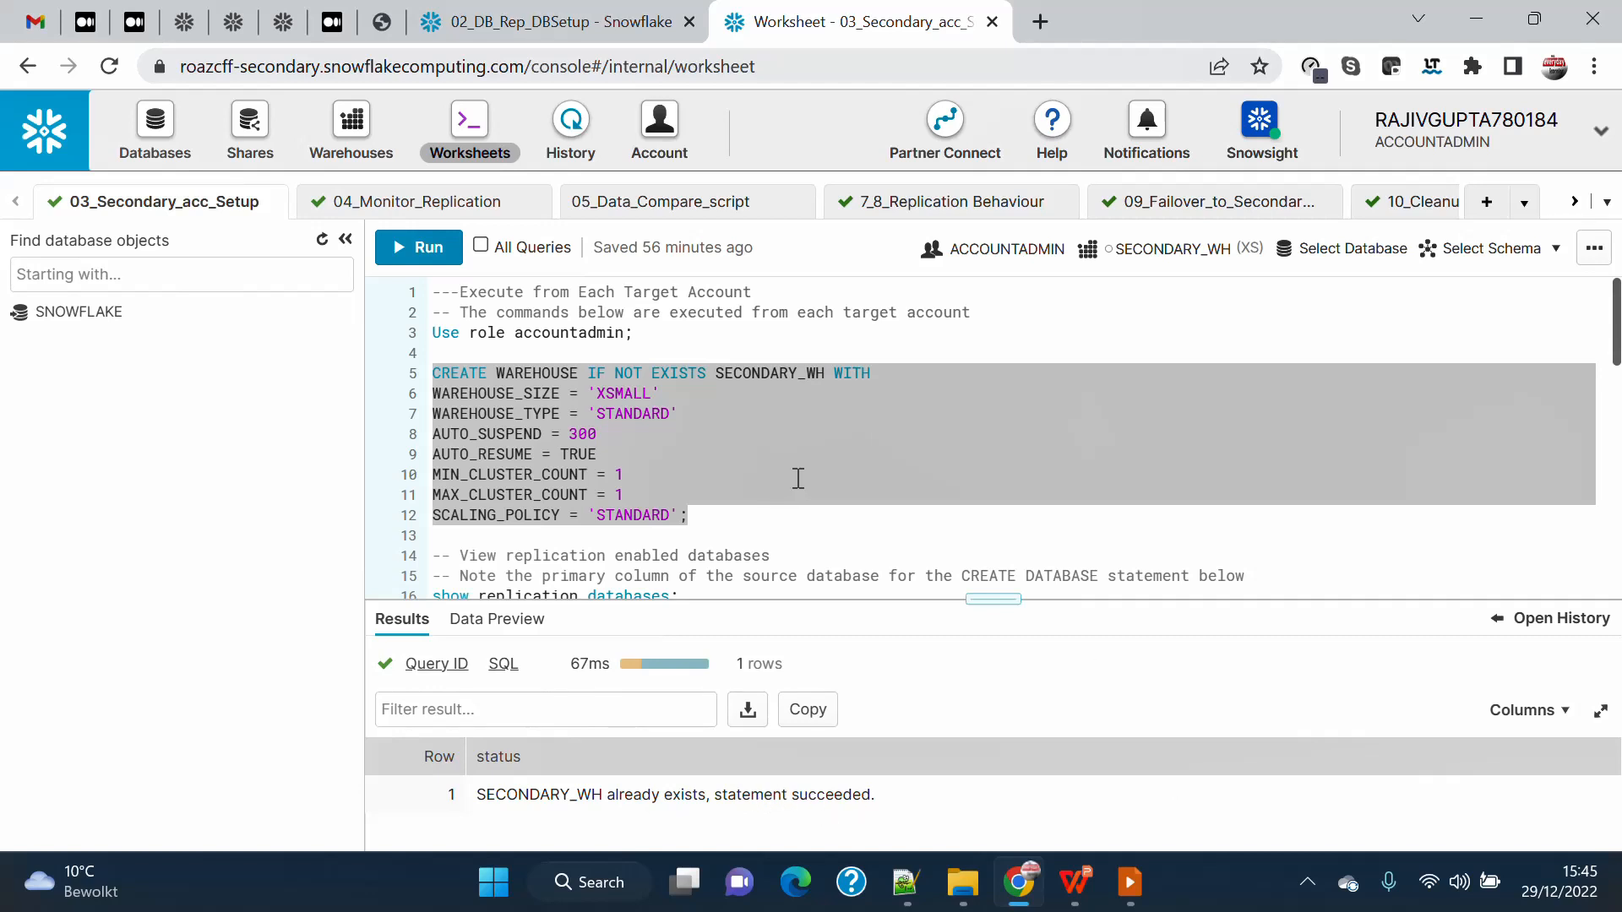
Run the show replication databases statement in the secondary account.
scroll(797, 478, "down", 2)
left_click_drag(713, 474, 413, 478)
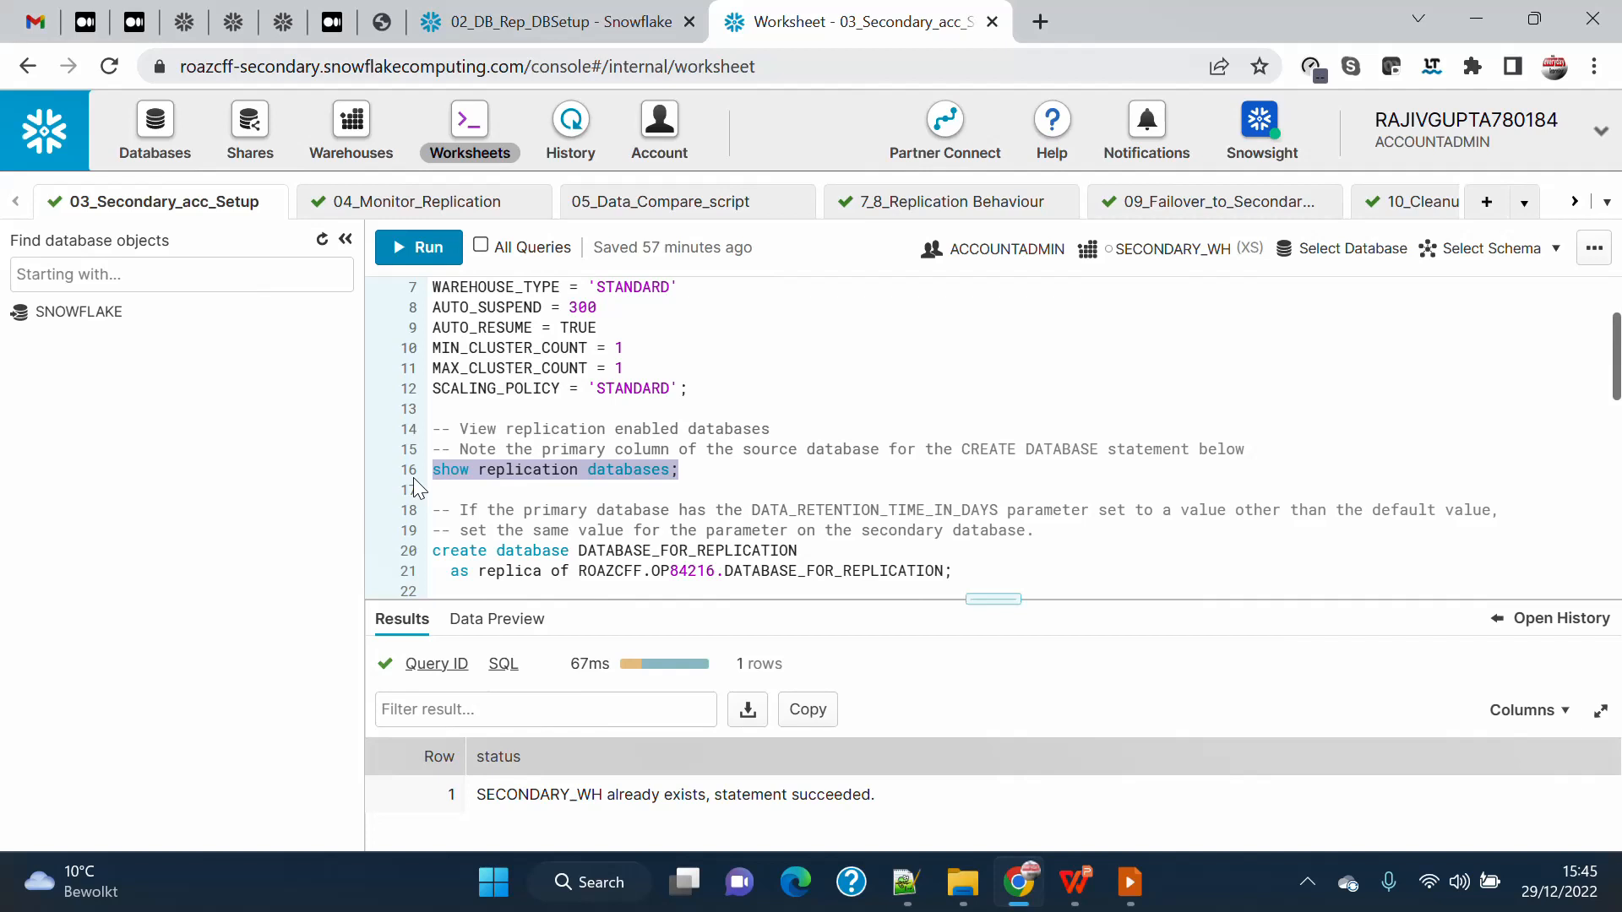
left_click(418, 253)
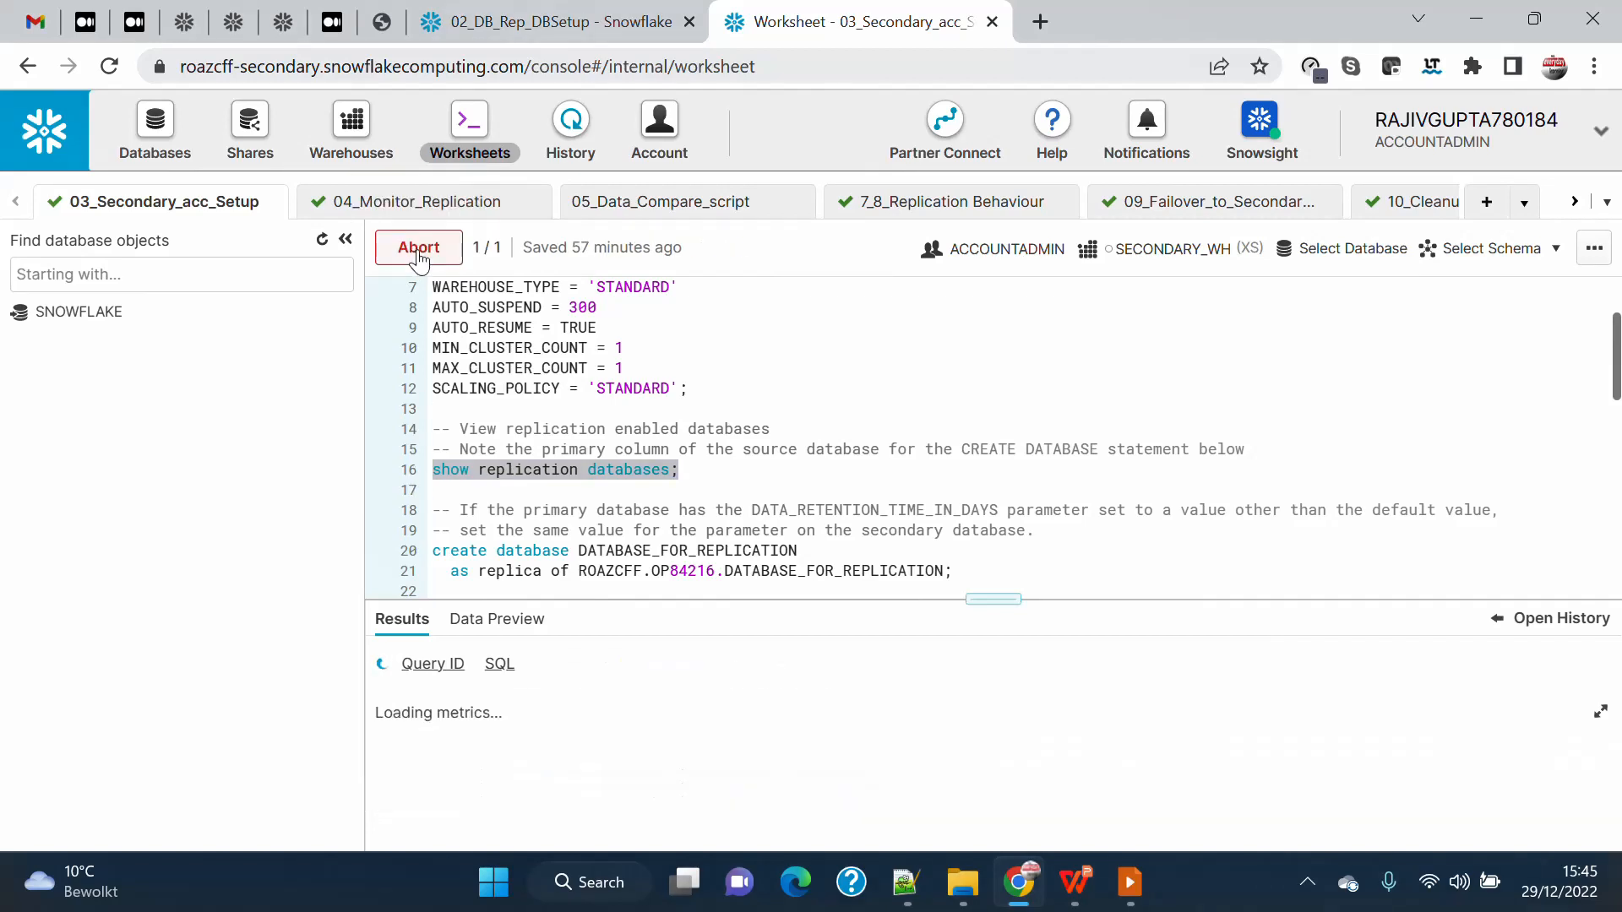
Enlarge the results area and examine the account_name, primary and replication_allowed_to_accounts columns of the replication database.
left_click_drag(981, 603, 972, 464)
left_click_drag(753, 845, 765, 847)
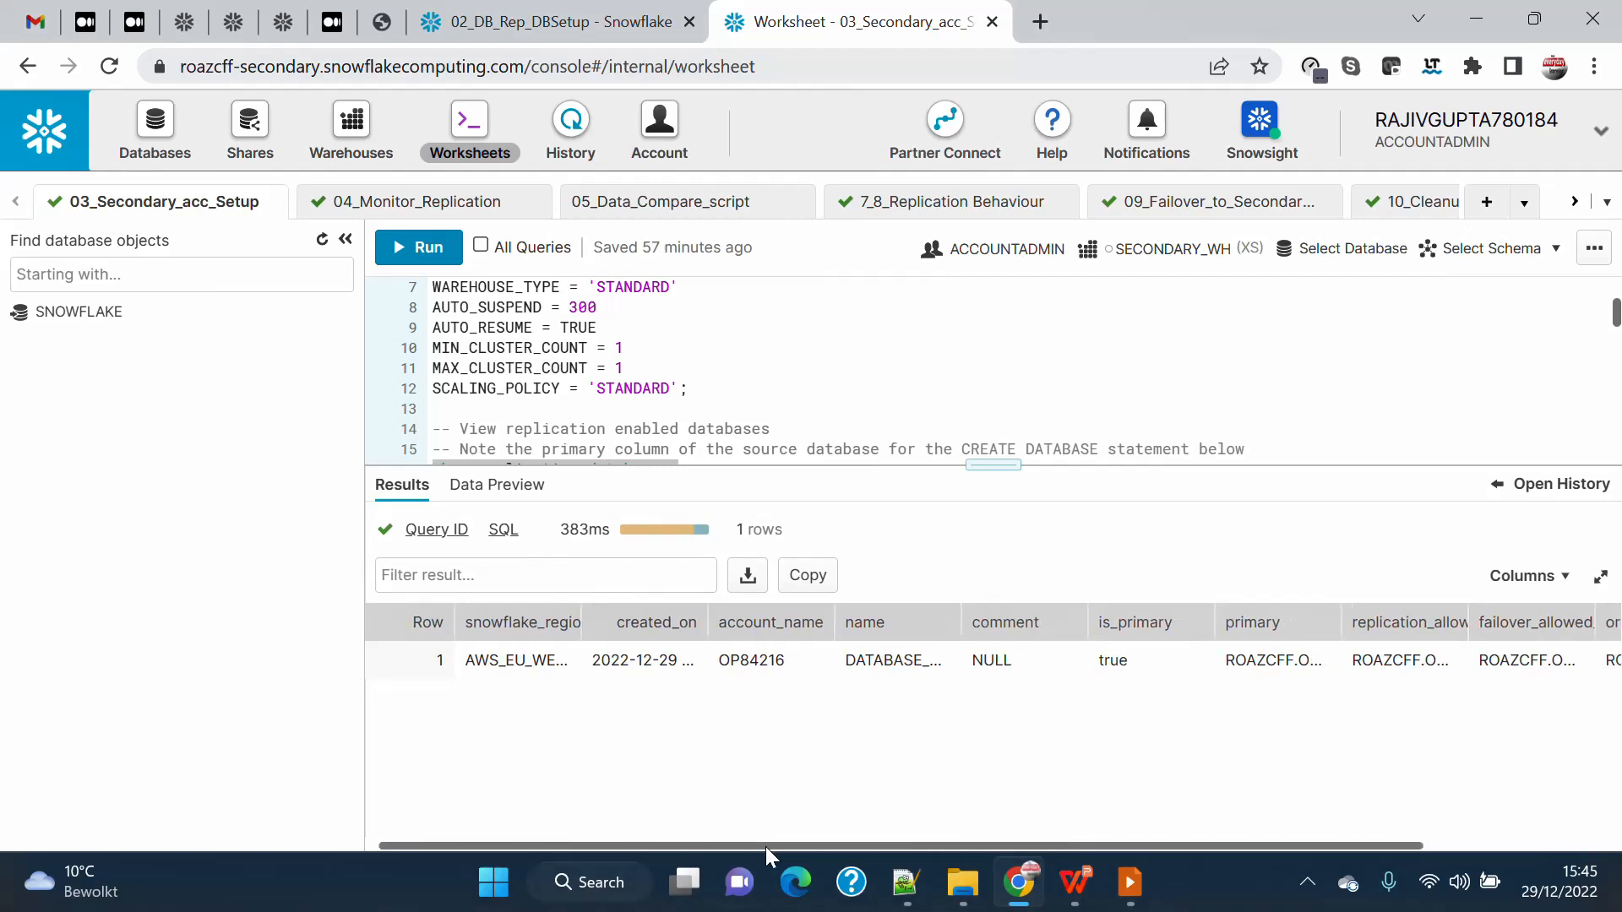
left_click(346, 239)
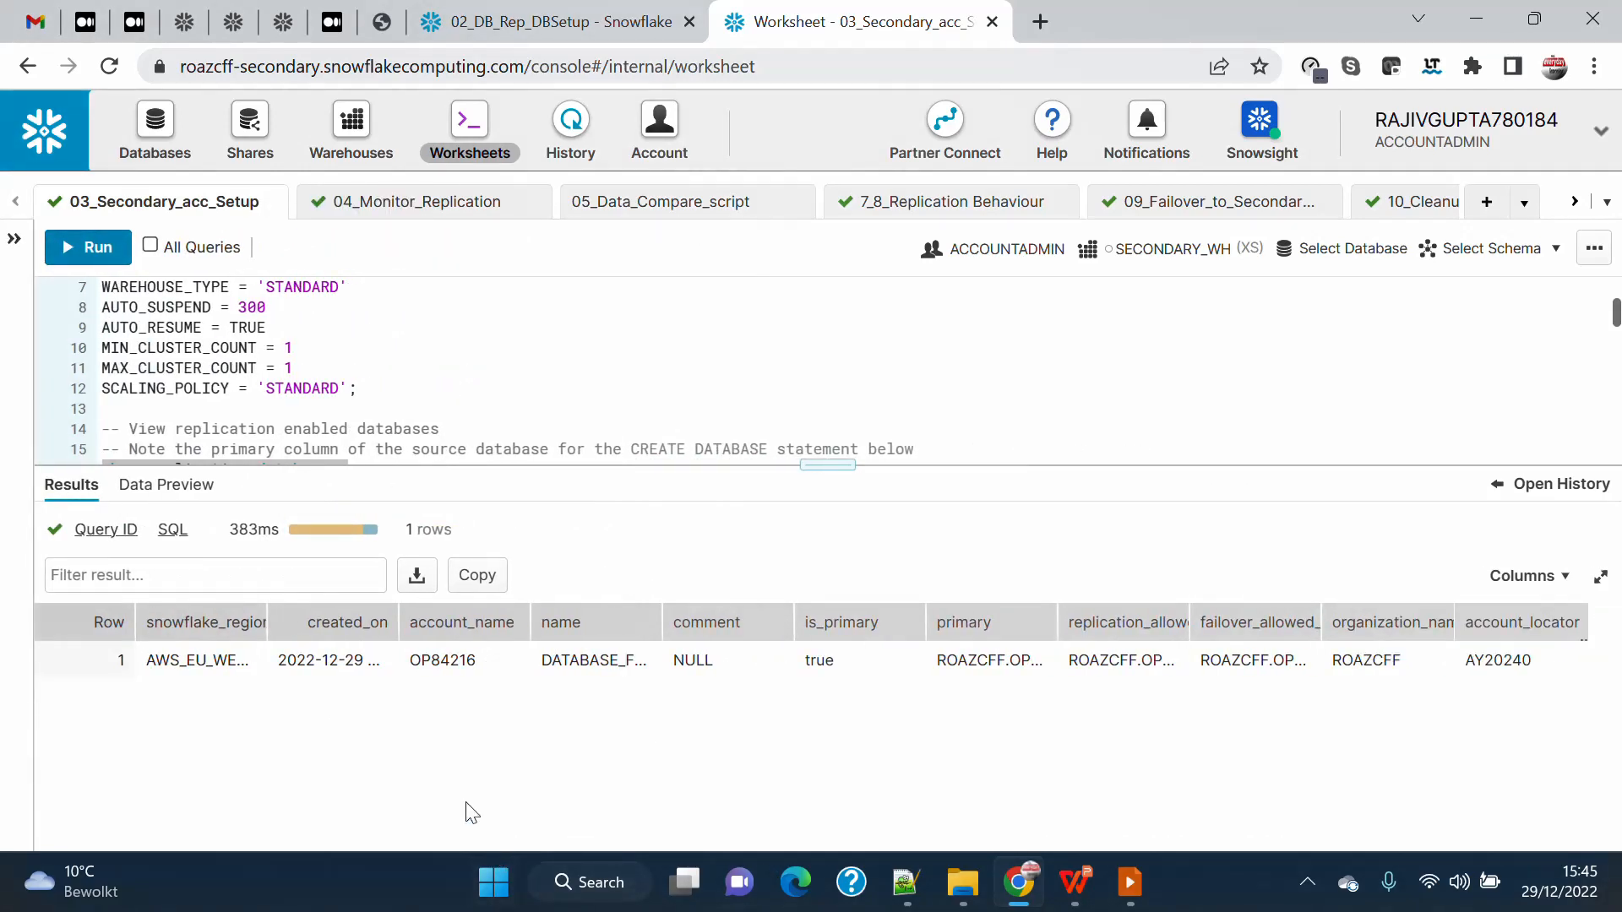
double_click(413, 657)
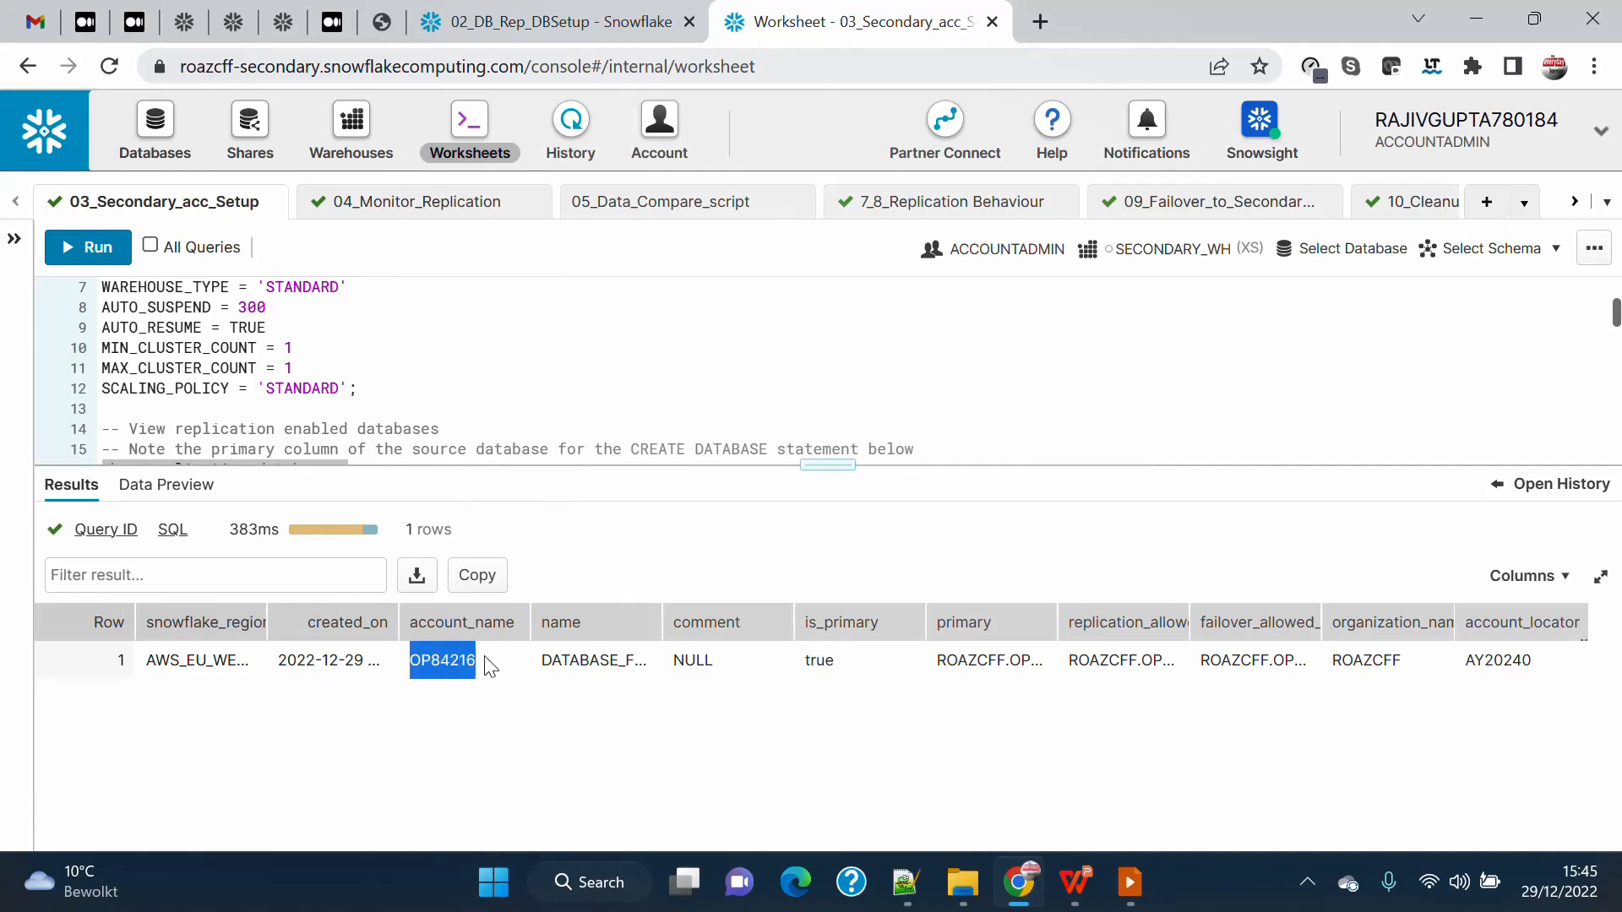
left_click(658, 614)
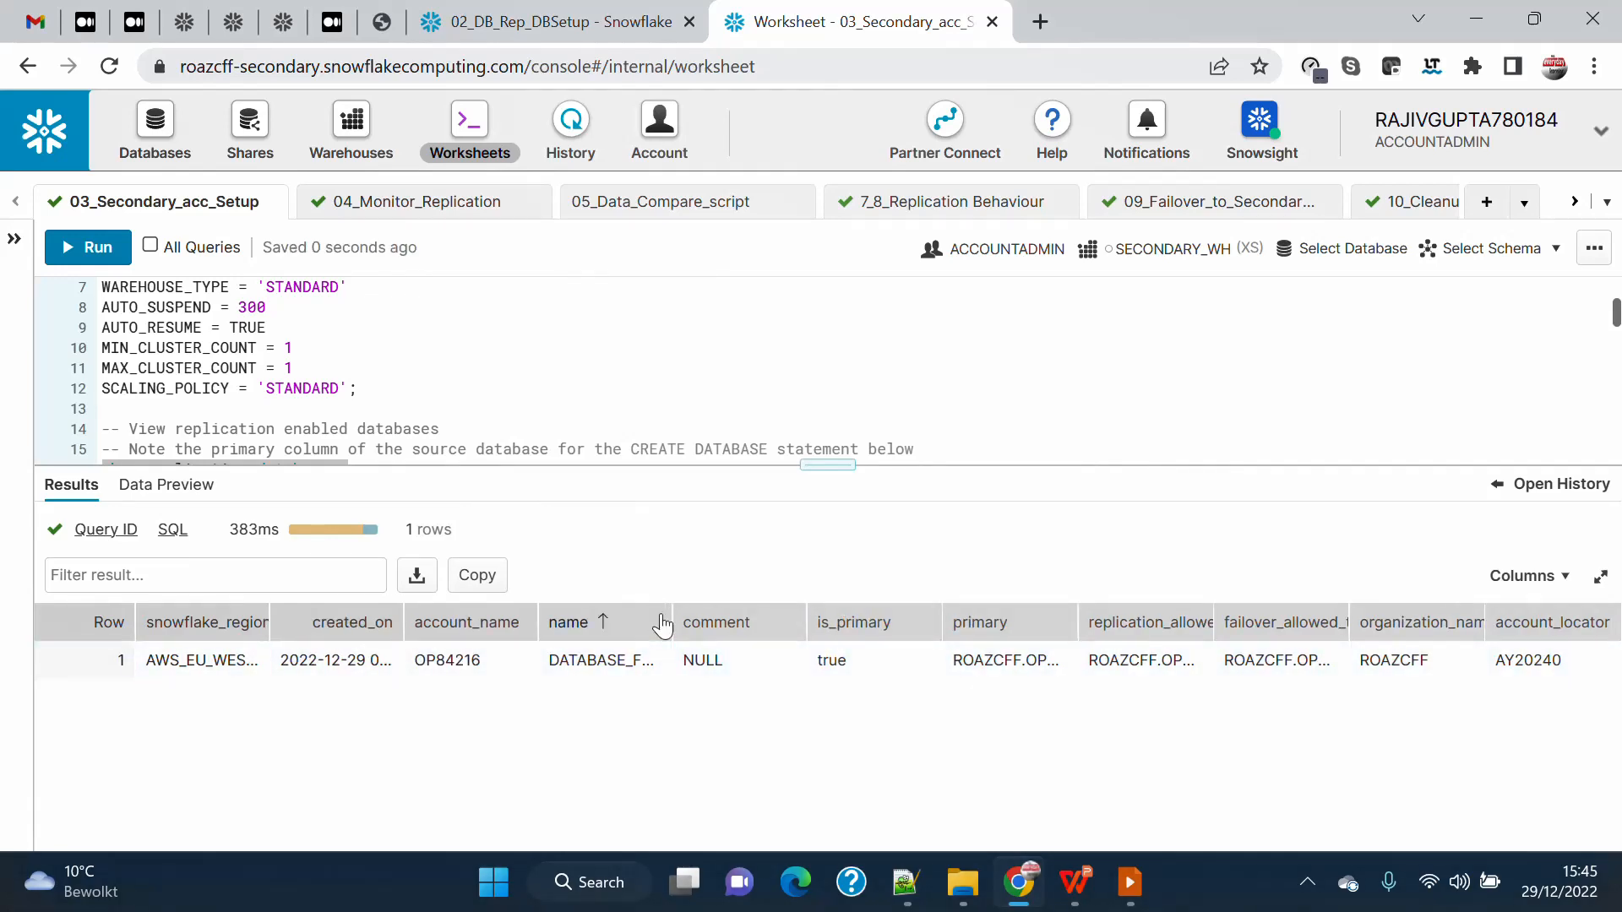
double_click(1079, 626)
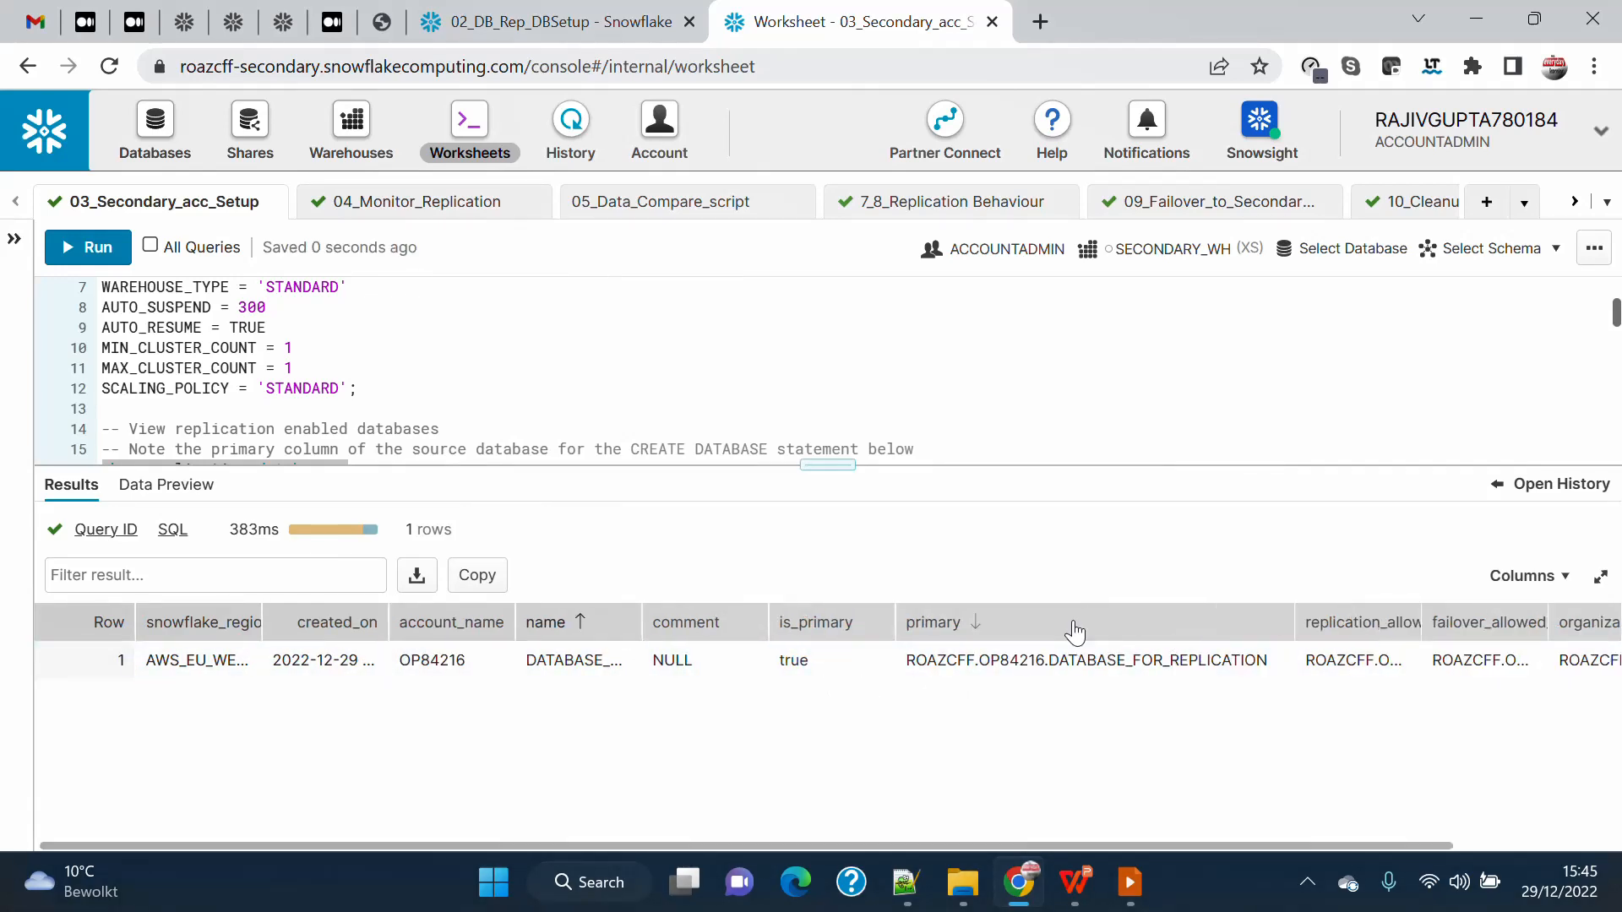
double_click(1422, 614)
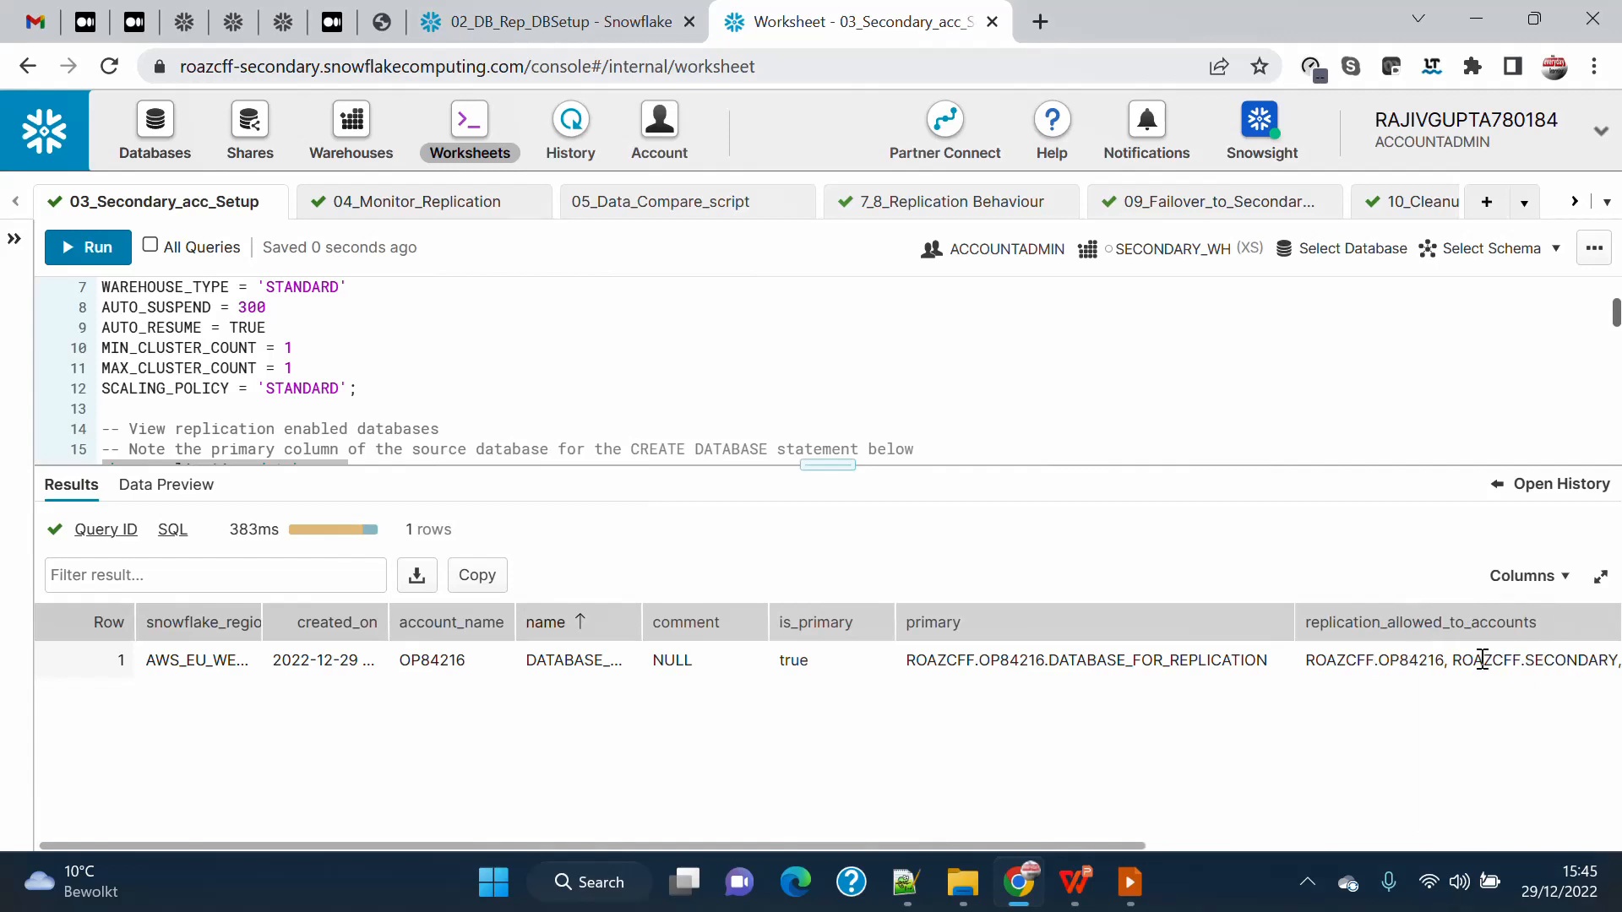
Examine the create database statement, checking the replica's name and the organization, account and database parts of its source.
scroll(511, 404, "down", 2)
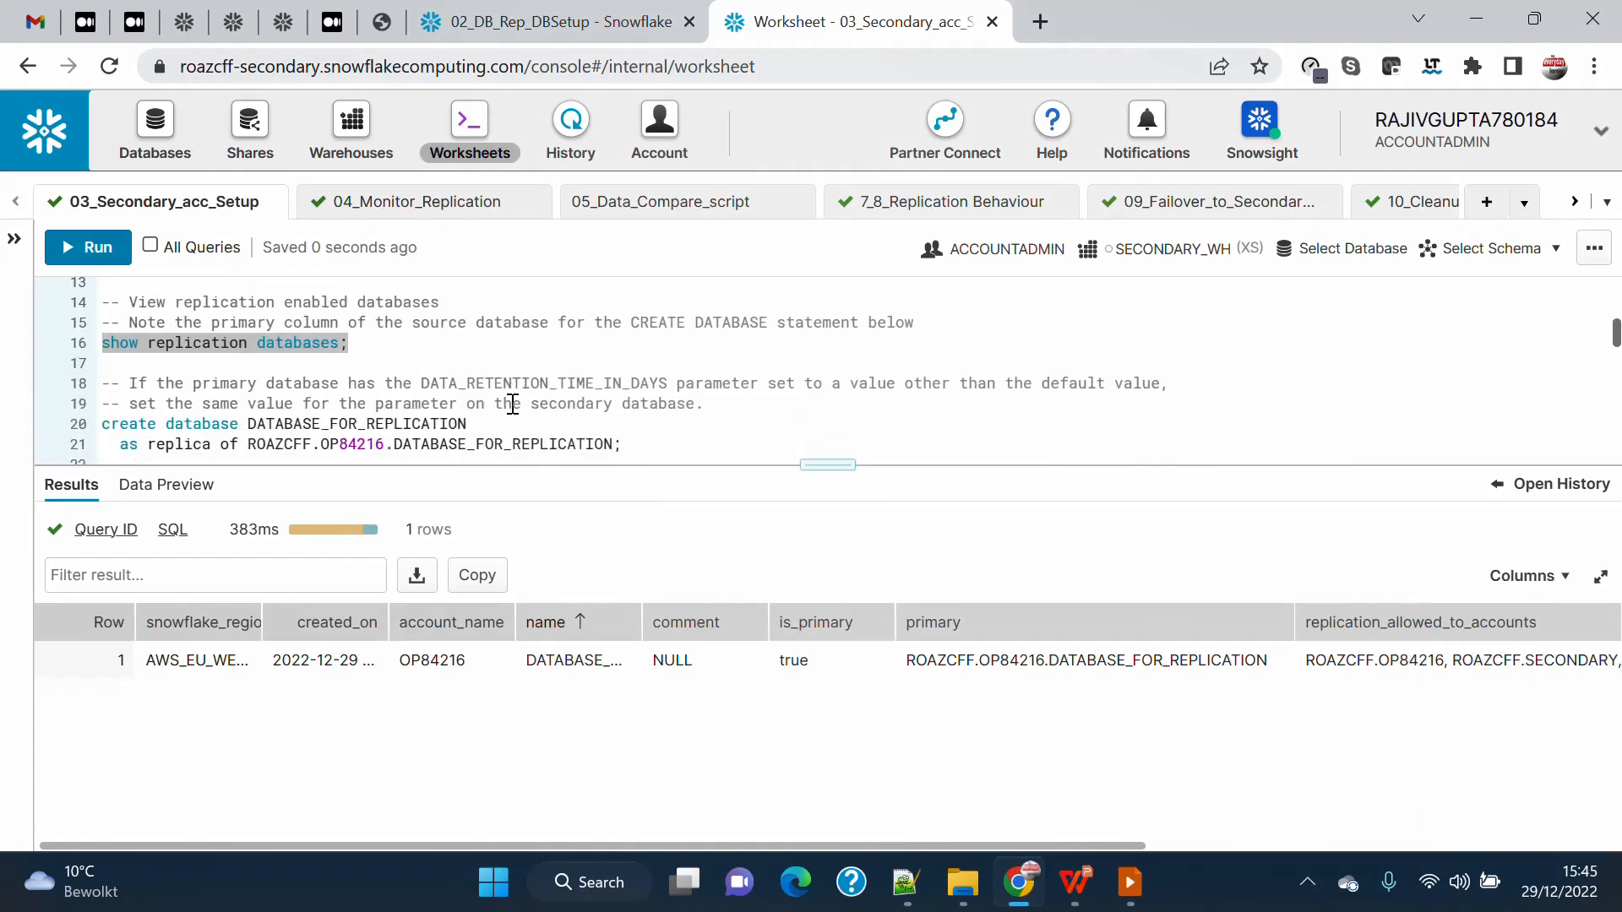
left_click(14, 239)
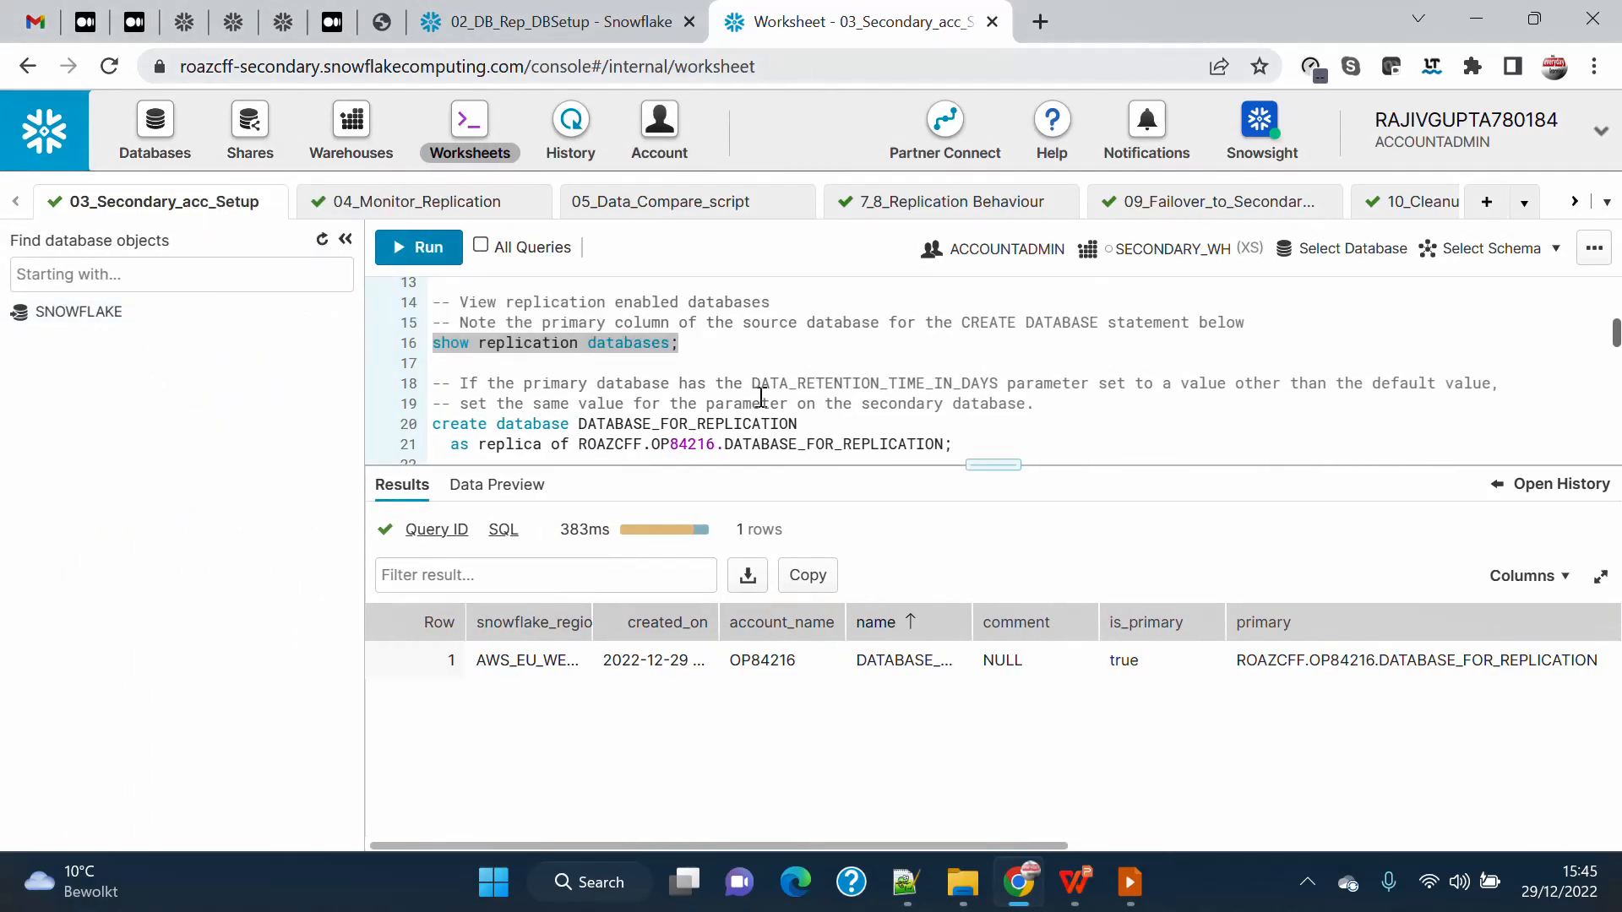
left_click(430, 425)
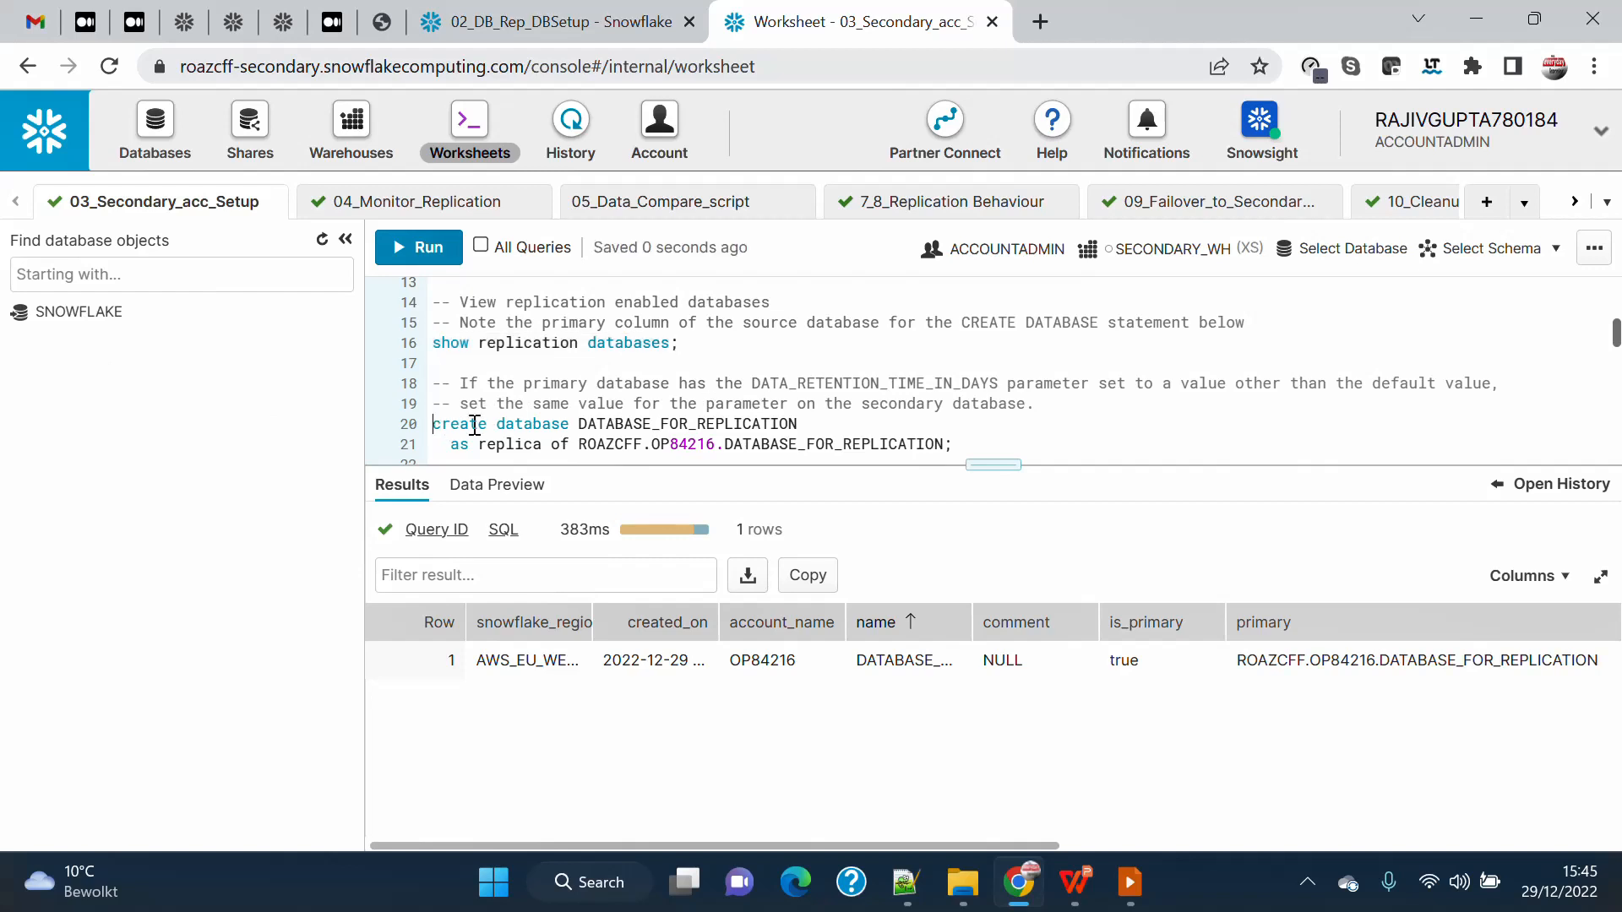
left_click_drag(474, 425, 1096, 446)
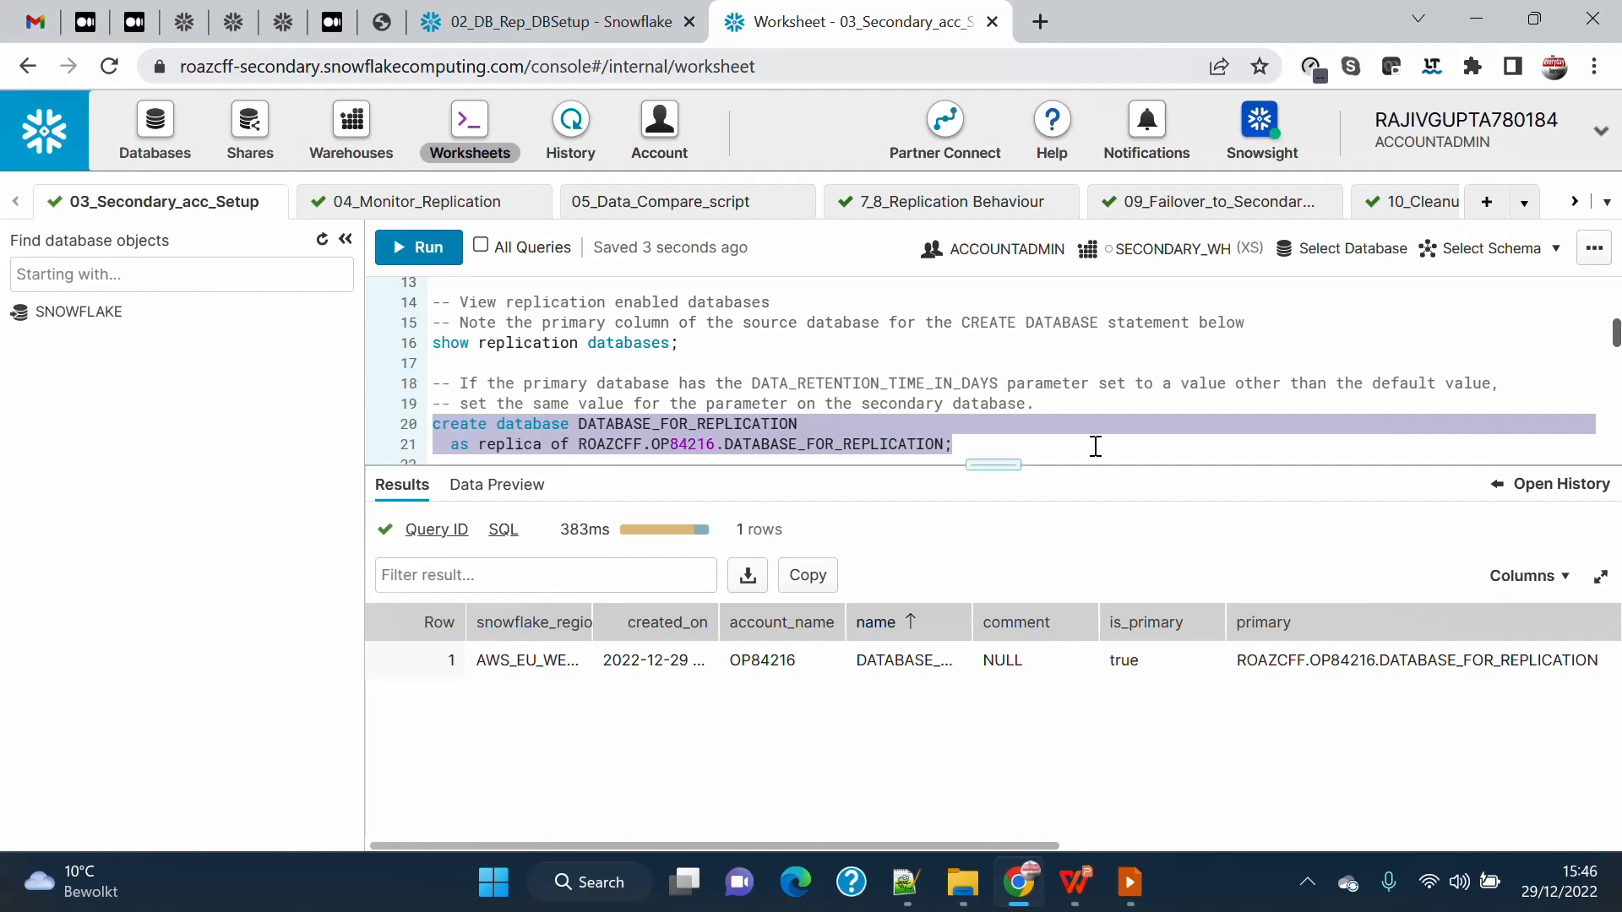
left_click(589, 439)
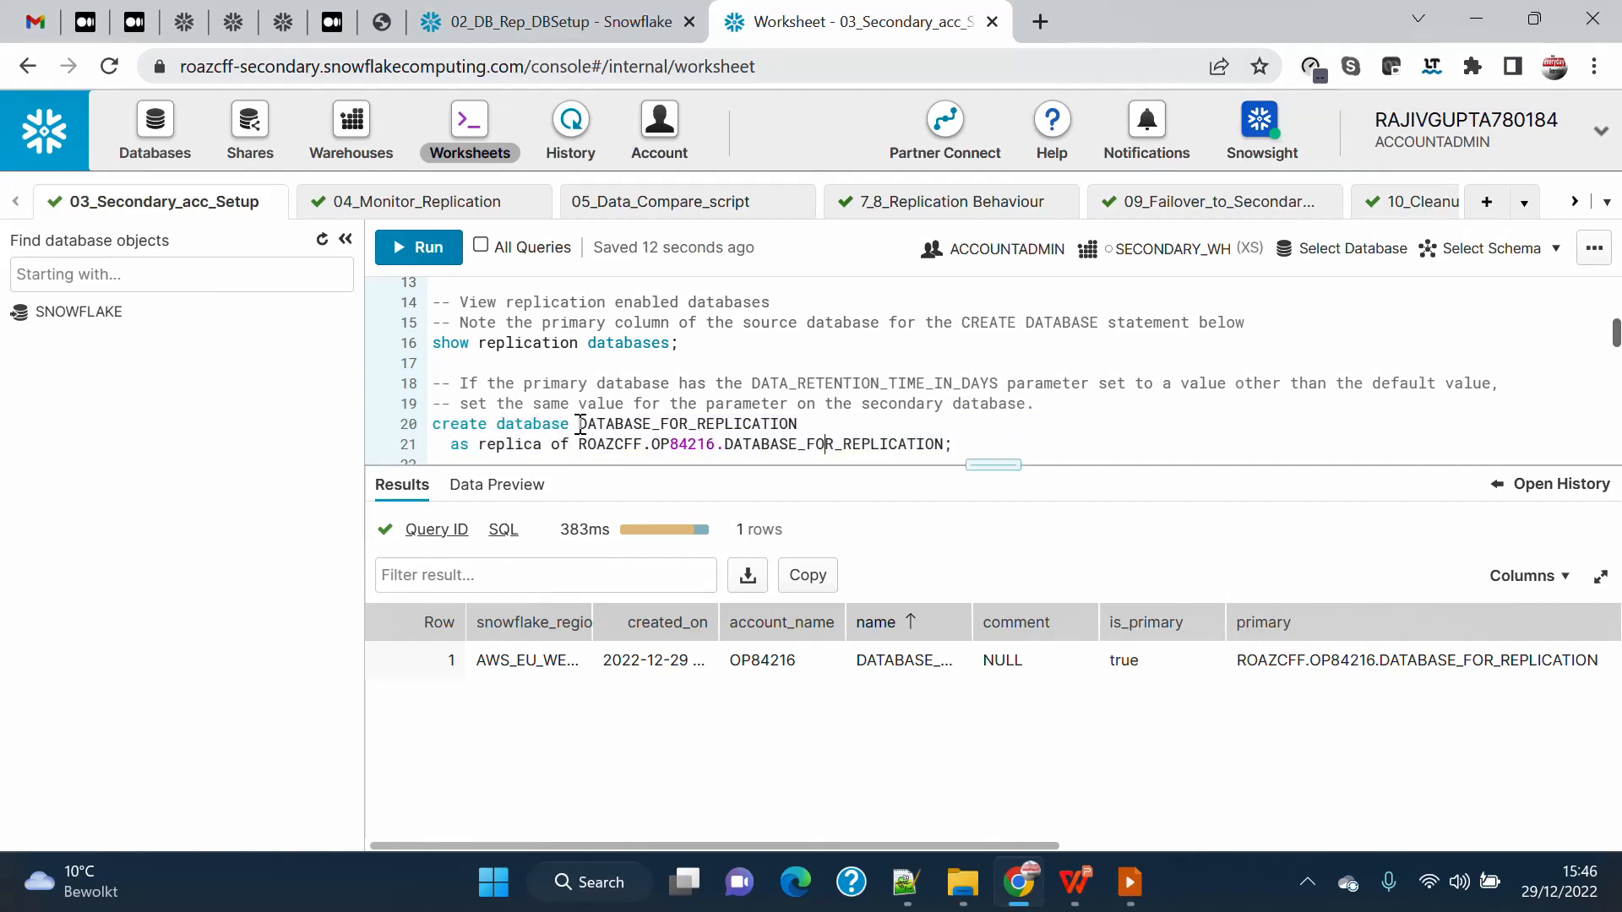
double_click(739, 424)
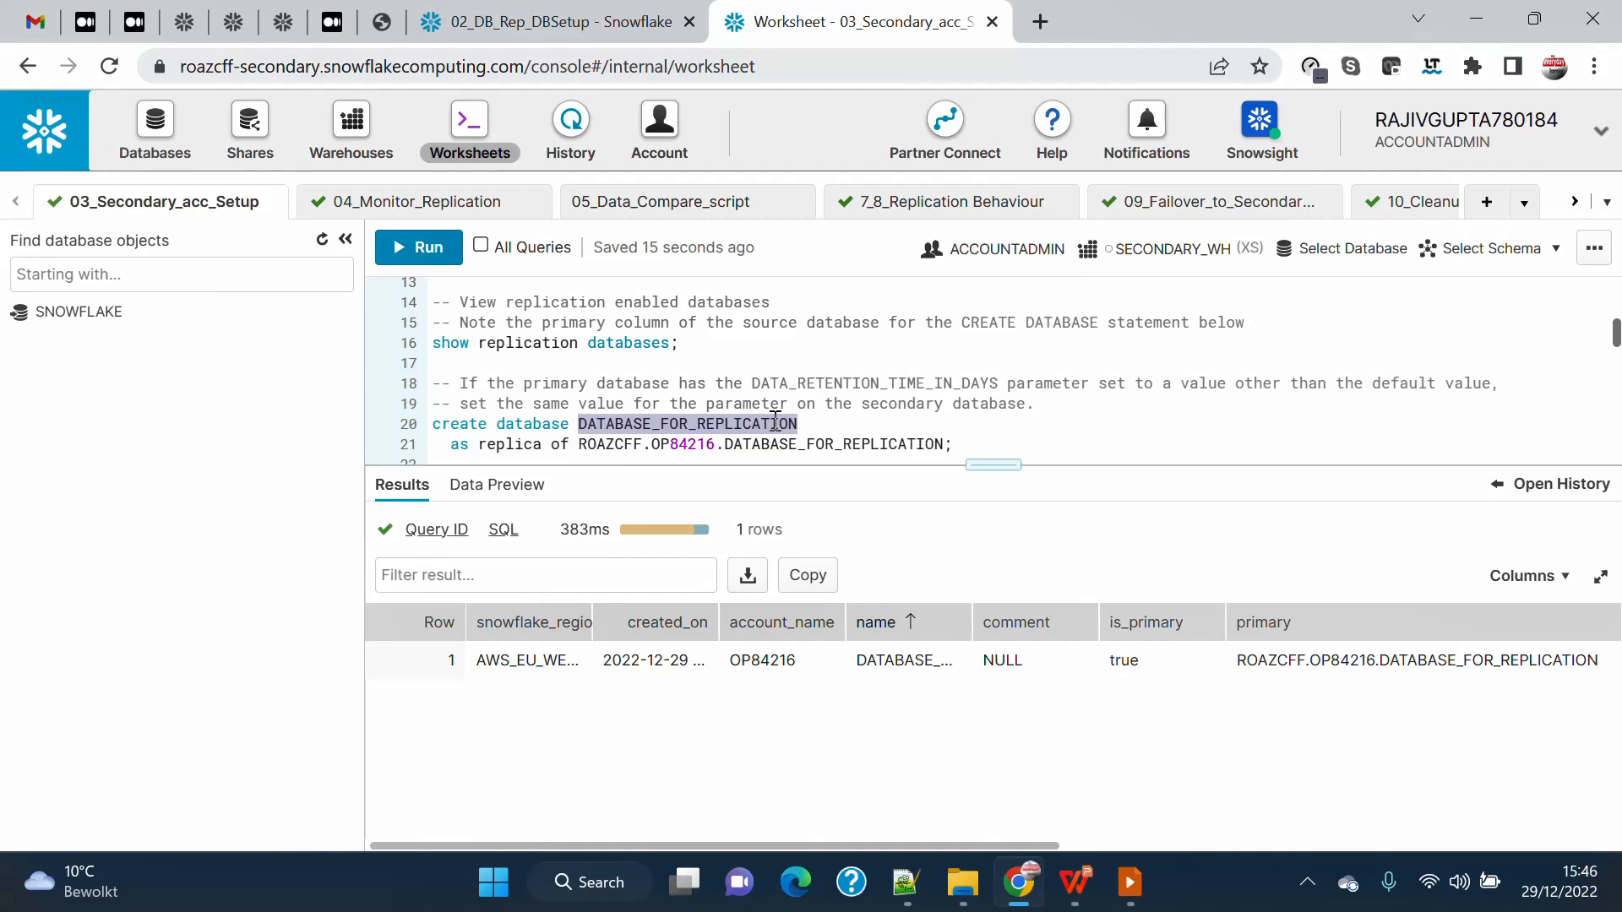
double_click(652, 426)
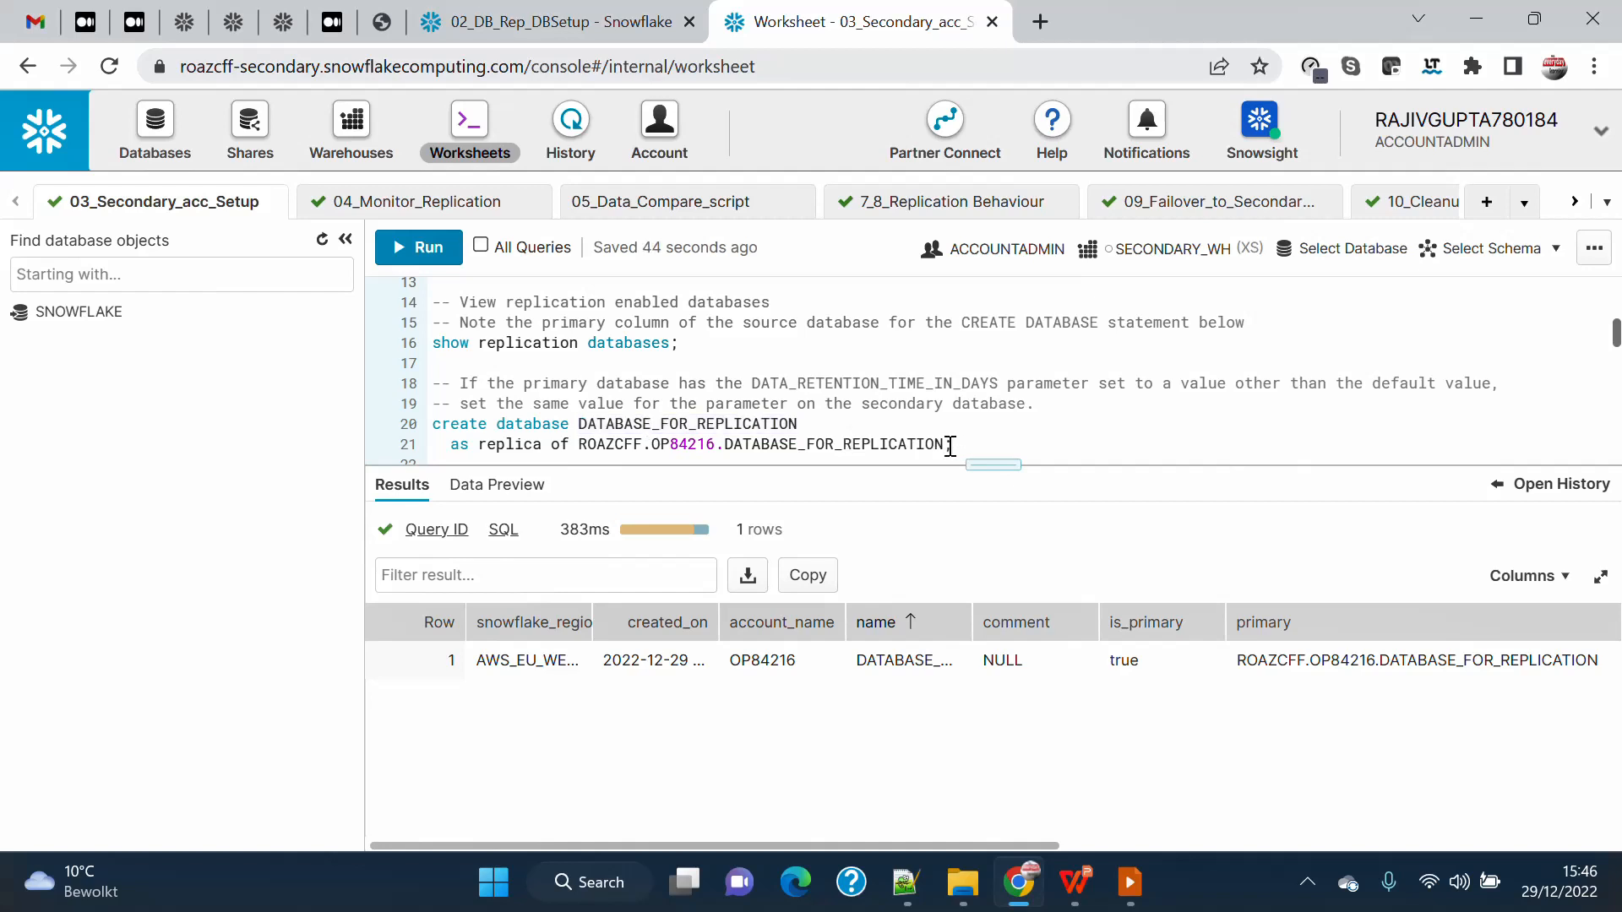
double_click(602, 442)
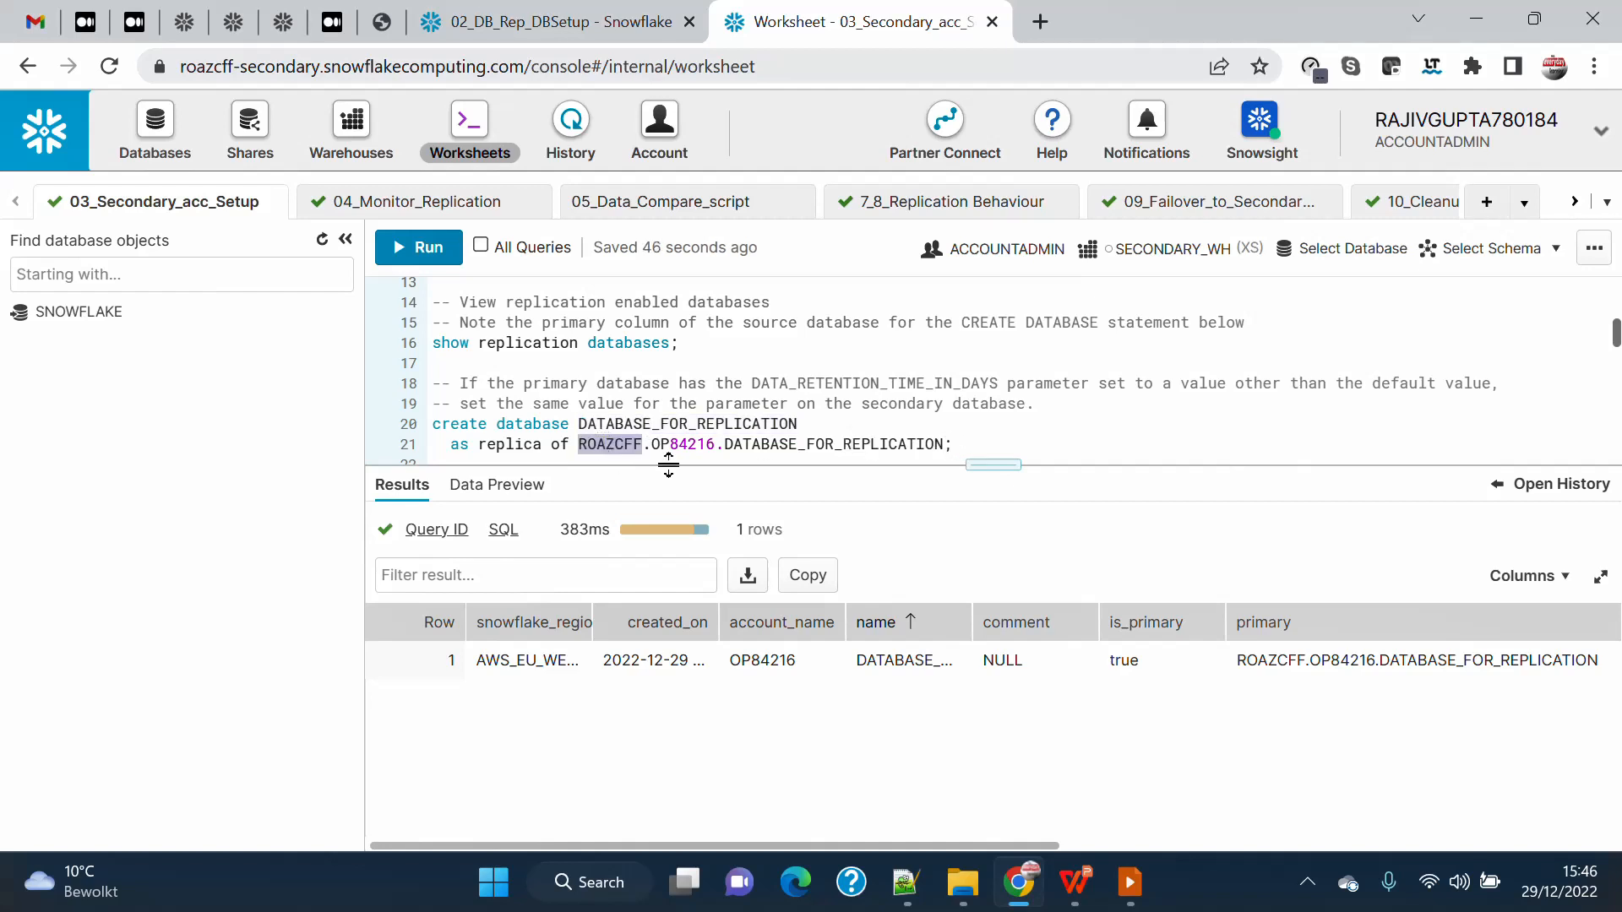
double_click(681, 442)
left_click(807, 443)
double_click(808, 443)
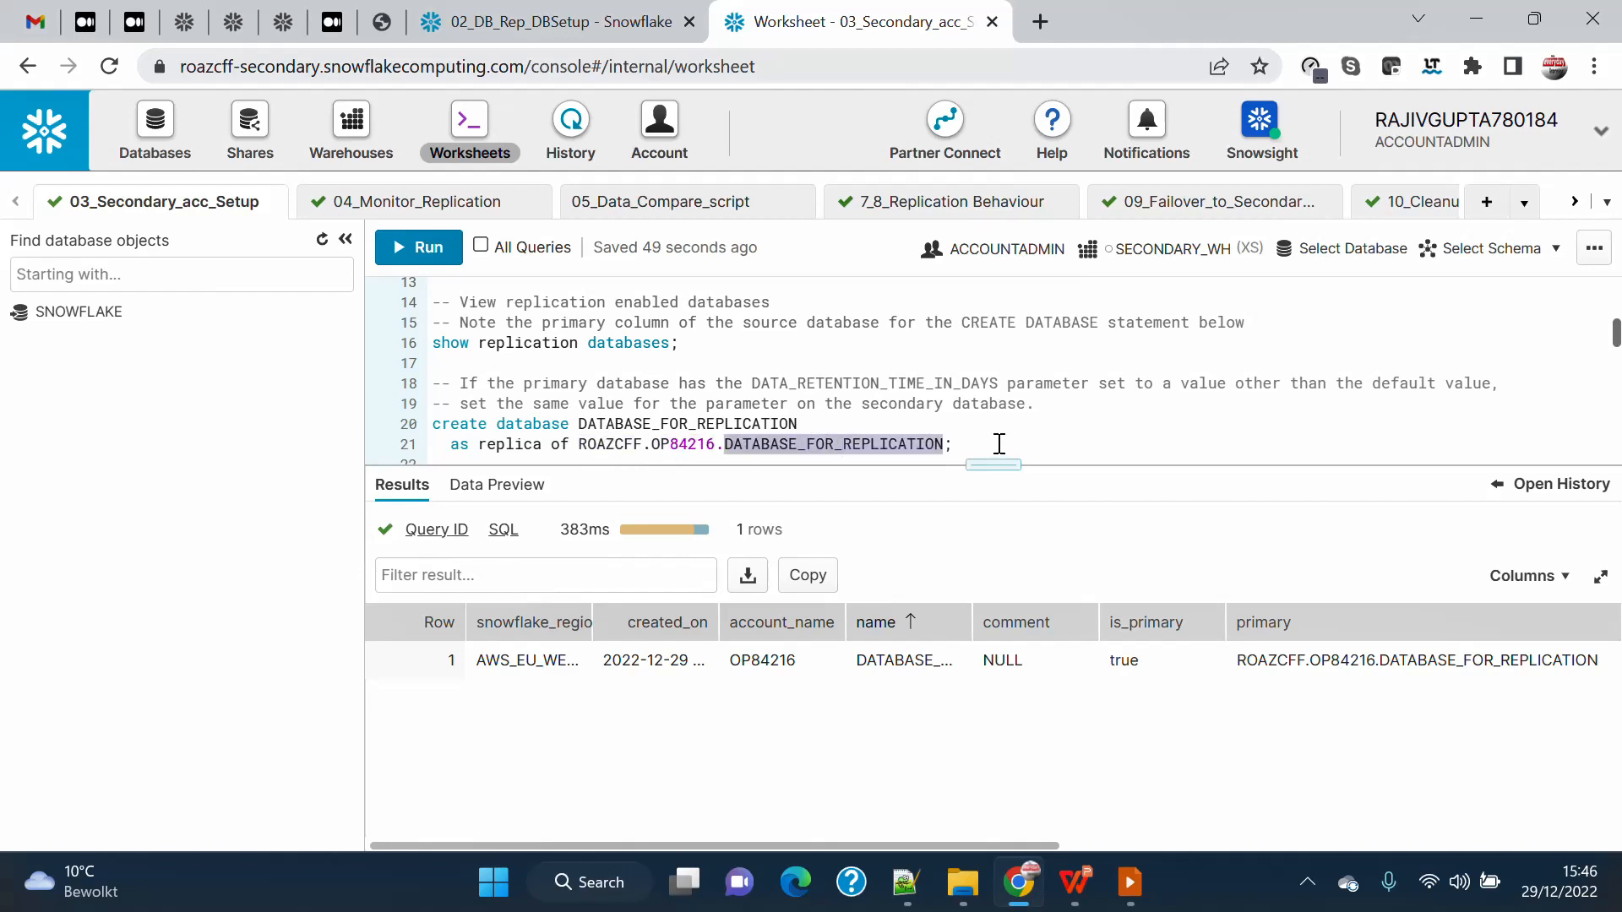
Create DATABASE_FOR_REPLICATION as a replica of the source account's primary database and refresh the database object list.
left_click_drag(999, 445, 351, 429)
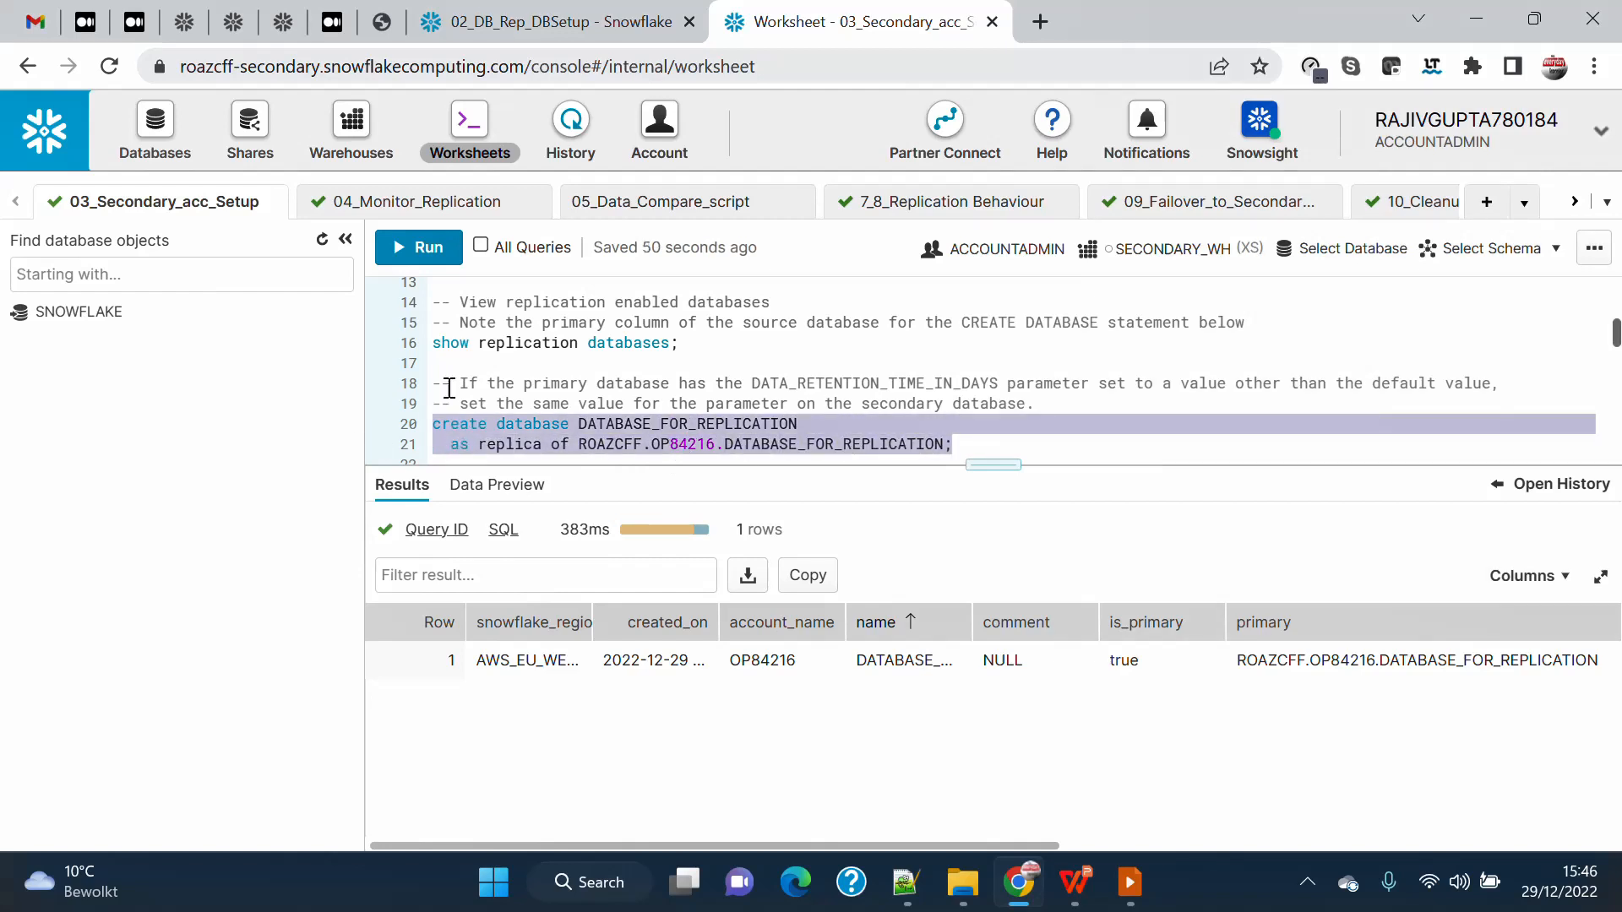
left_click(414, 270)
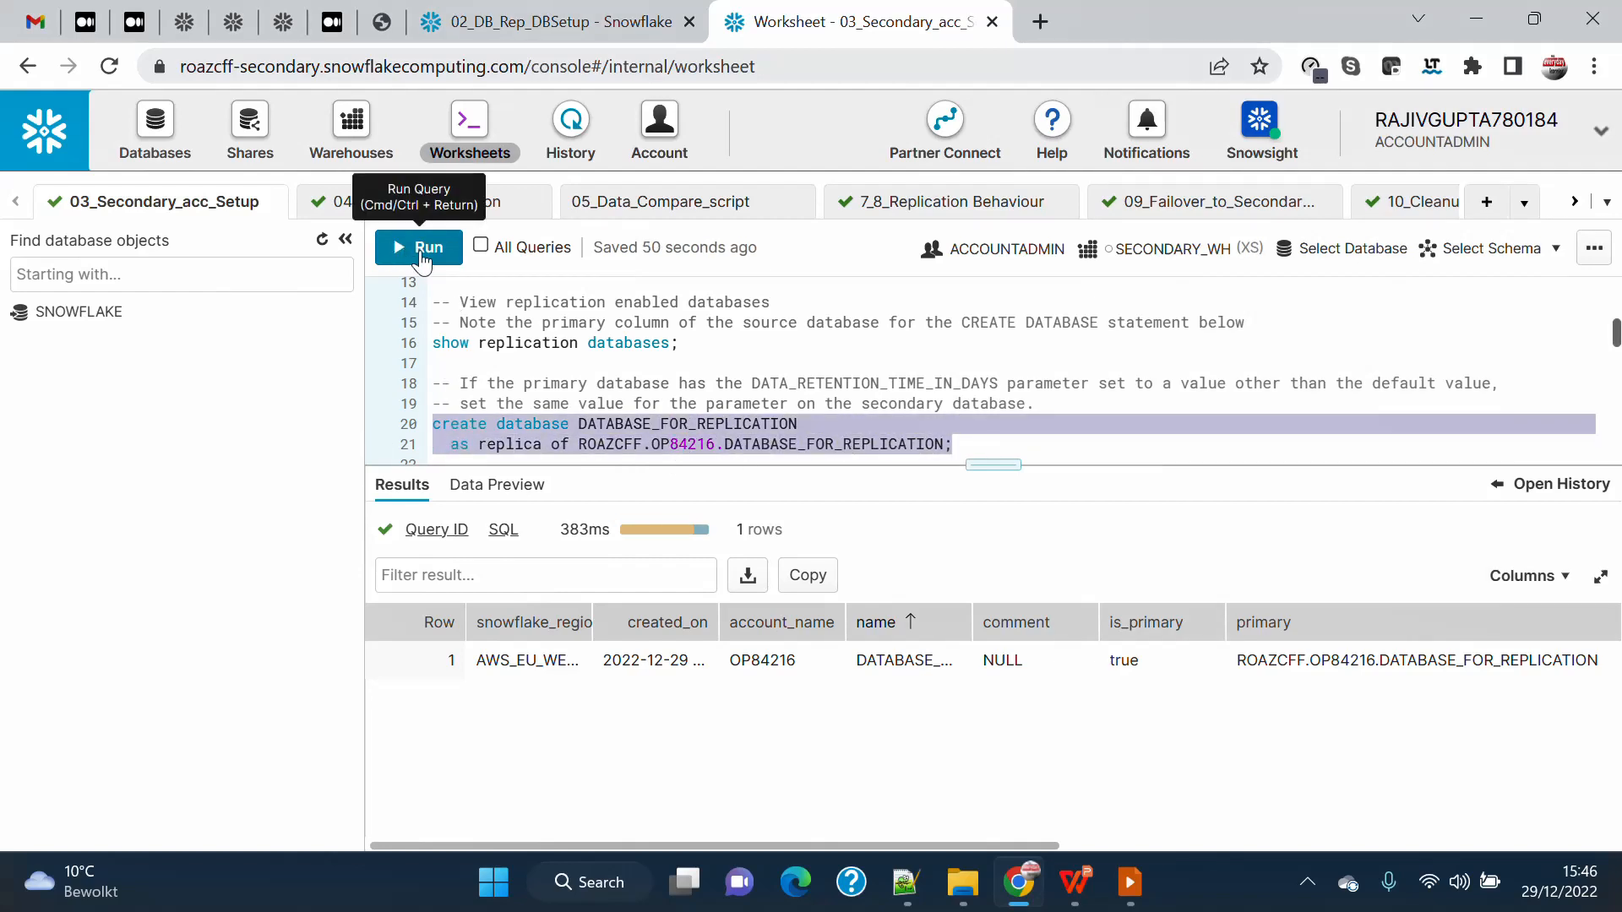
left_click(322, 239)
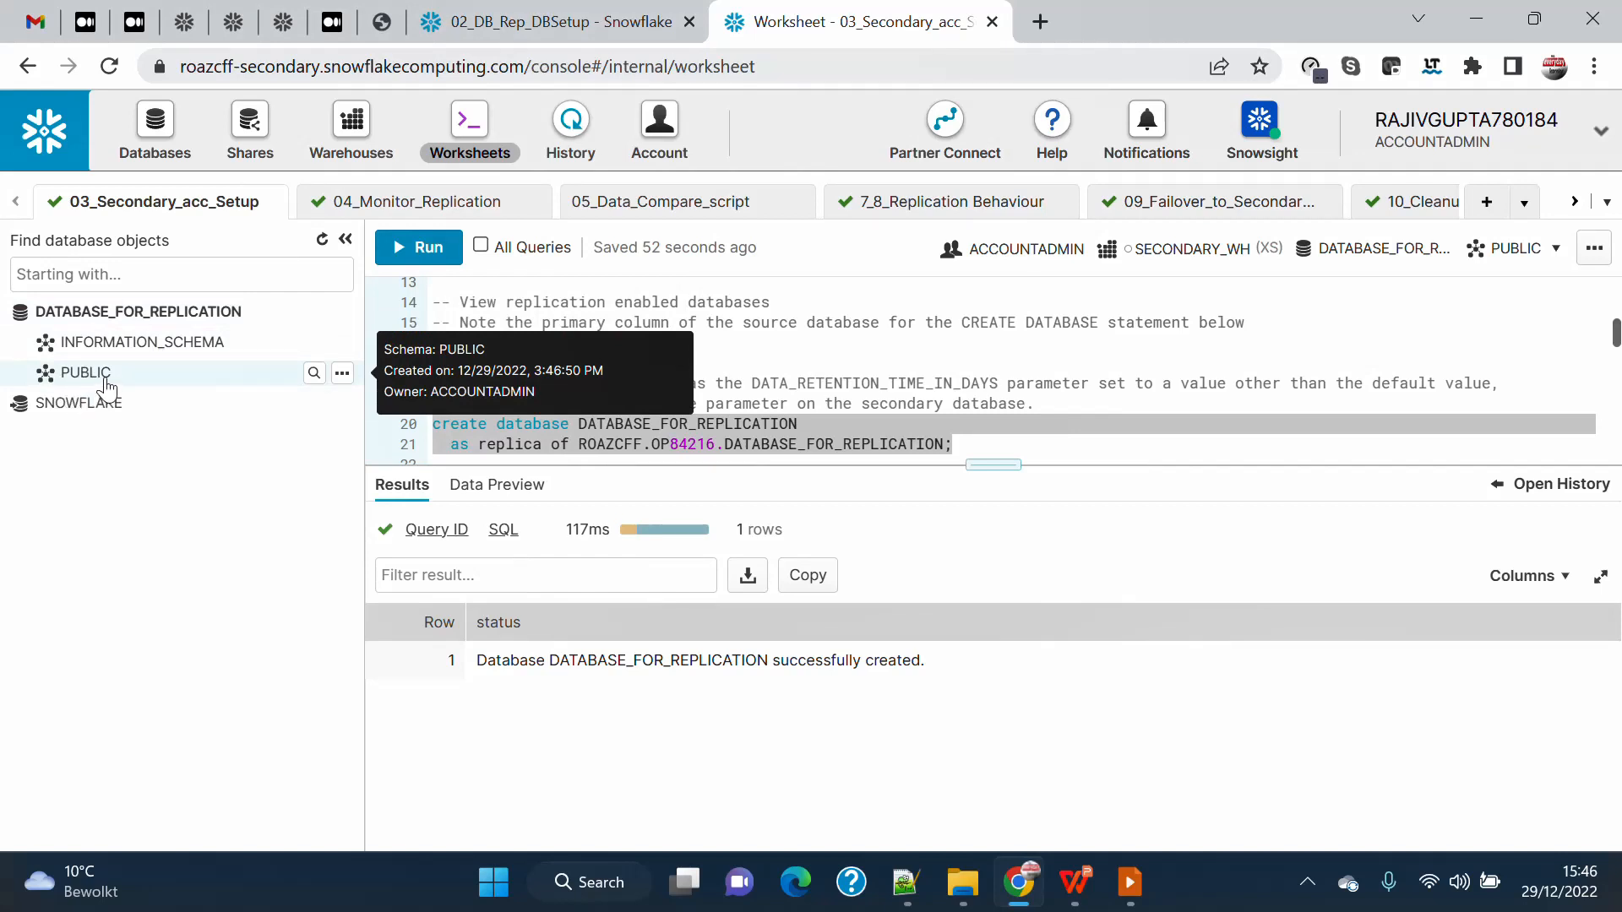
Compare the source account's SOURCESCHEMA under DATABASE_FOR_REPLICATION with the schemas of the replica in the secondary account.
left_click(540, 33)
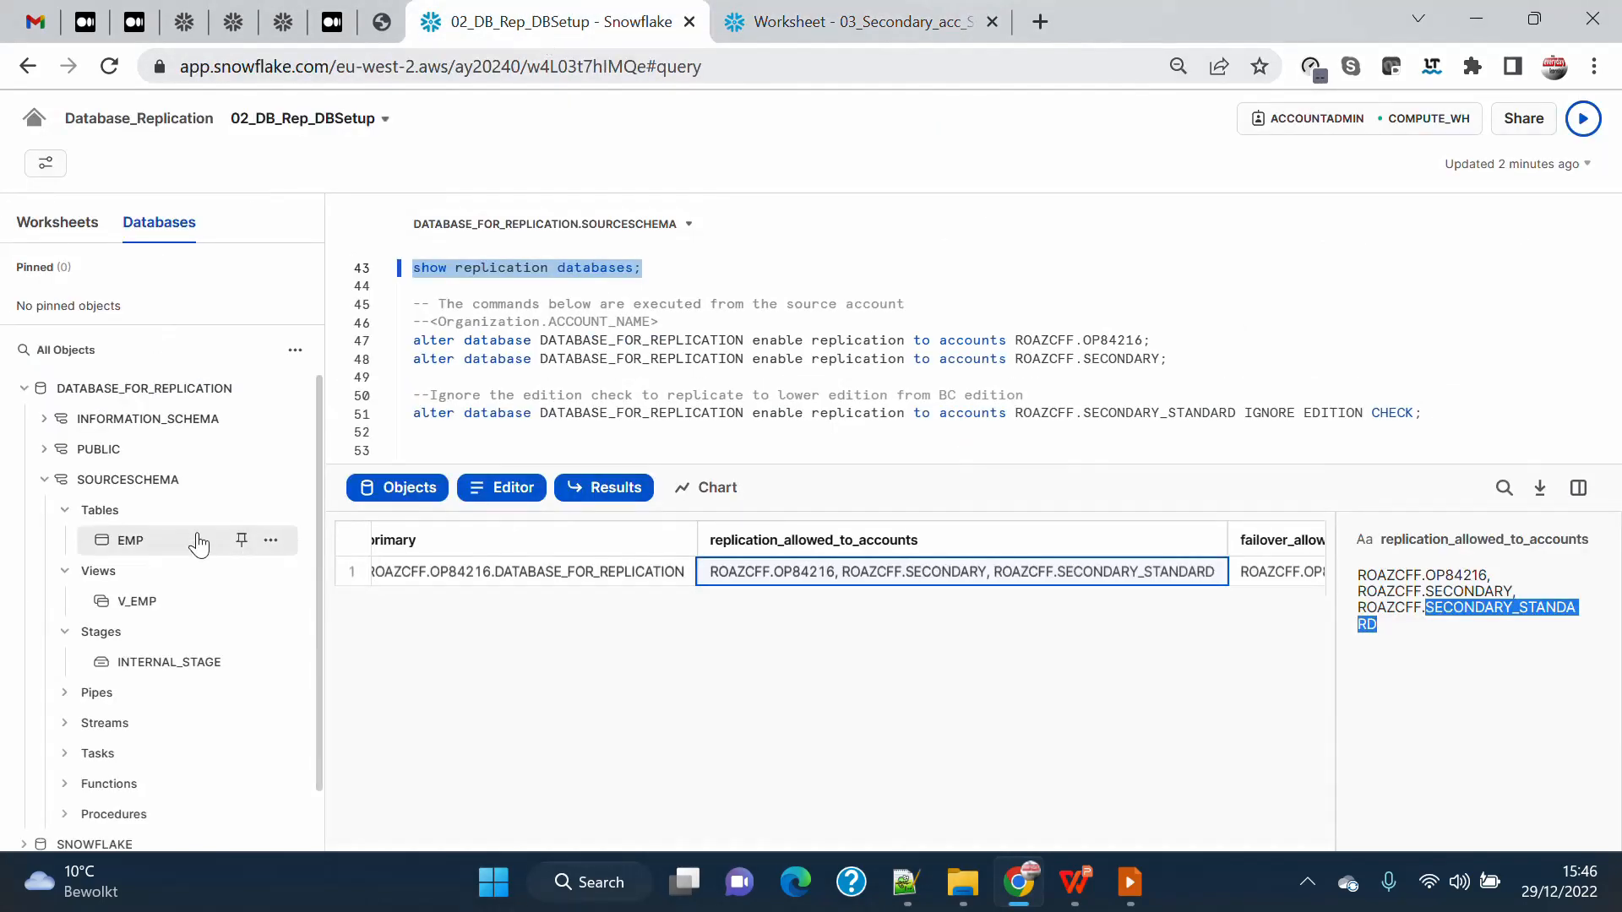
mouse_move(150, 486)
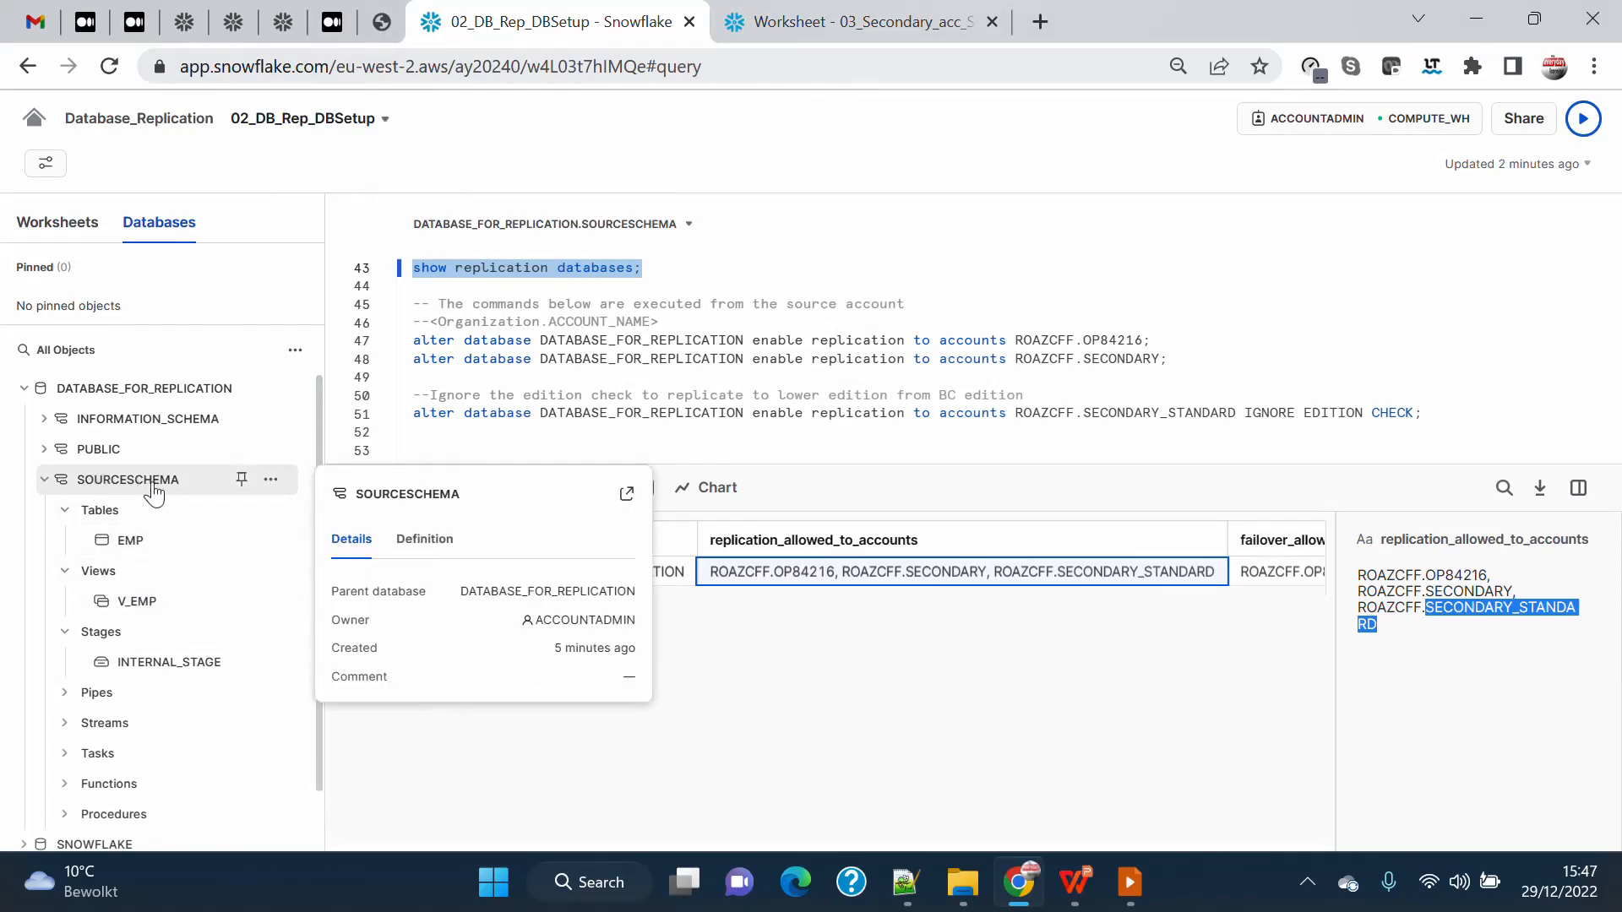
left_click(872, 25)
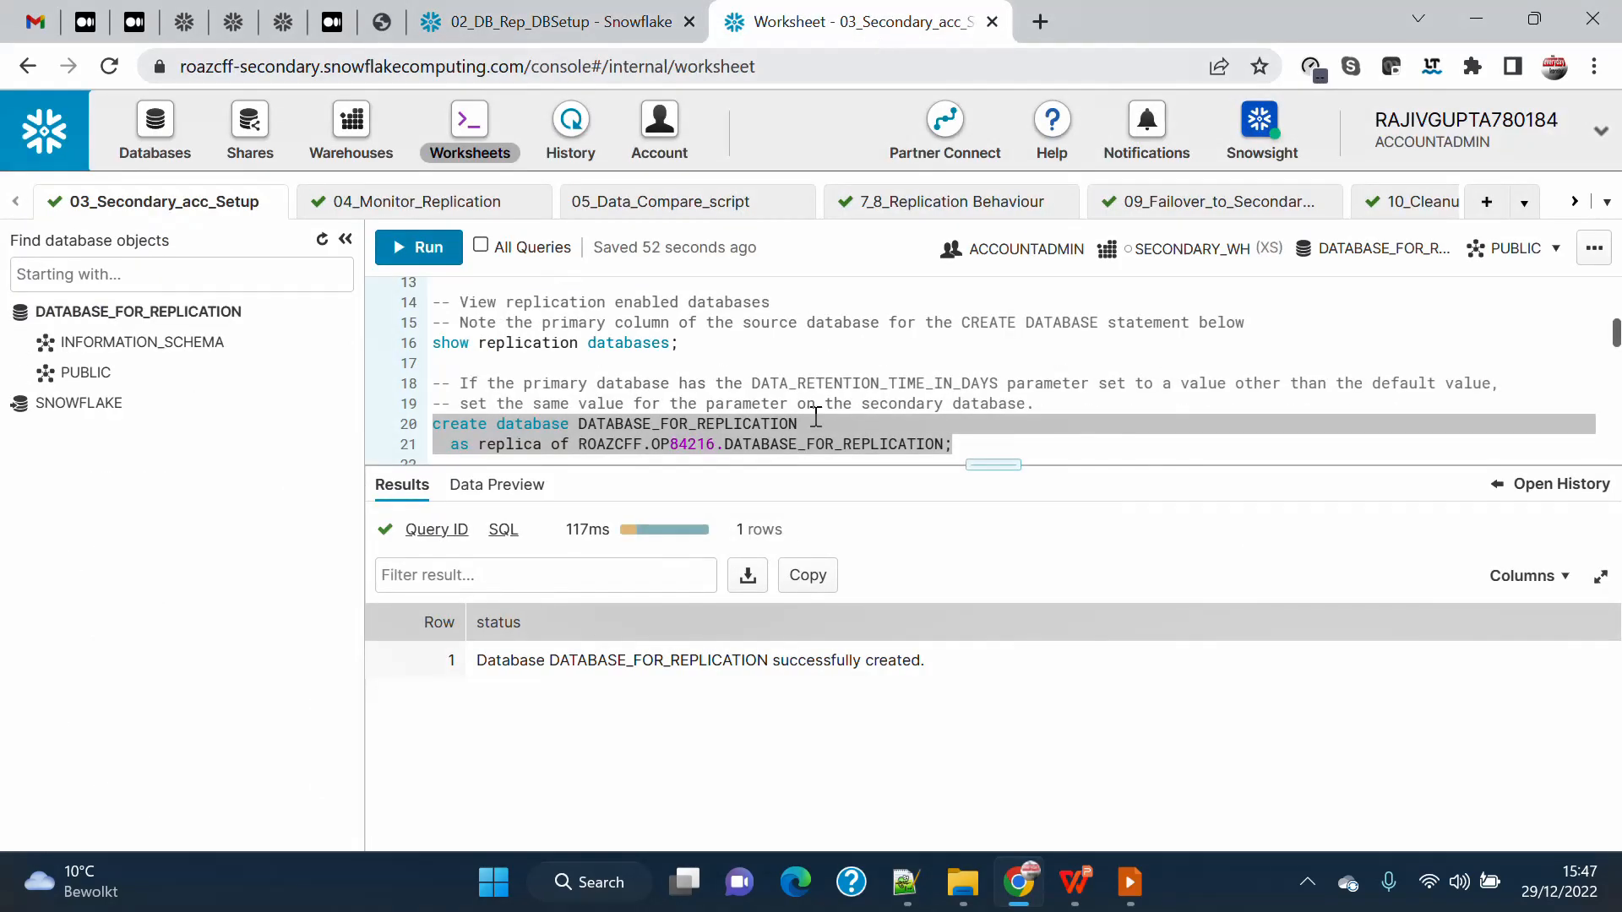
mouse_move(115, 385)
Give the editor more room and examine the statement timeout commands, especially statement_timeout_in_seconds = 604800 for SECONDARY_WH.
scroll(879, 352, "down", 2)
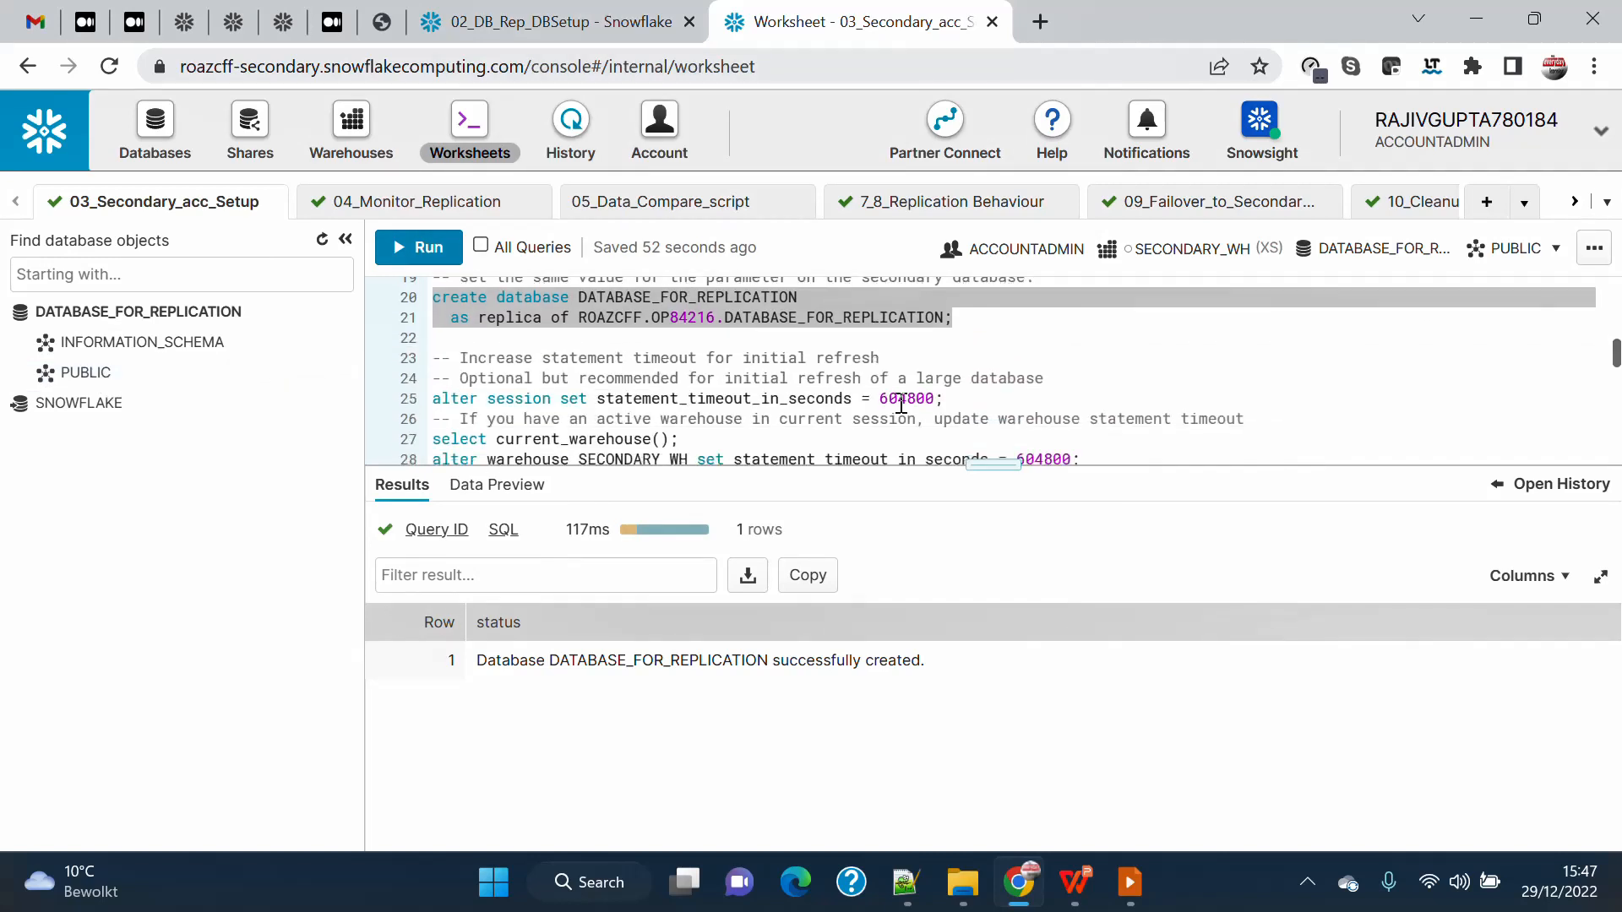
left_click_drag(993, 464, 996, 596)
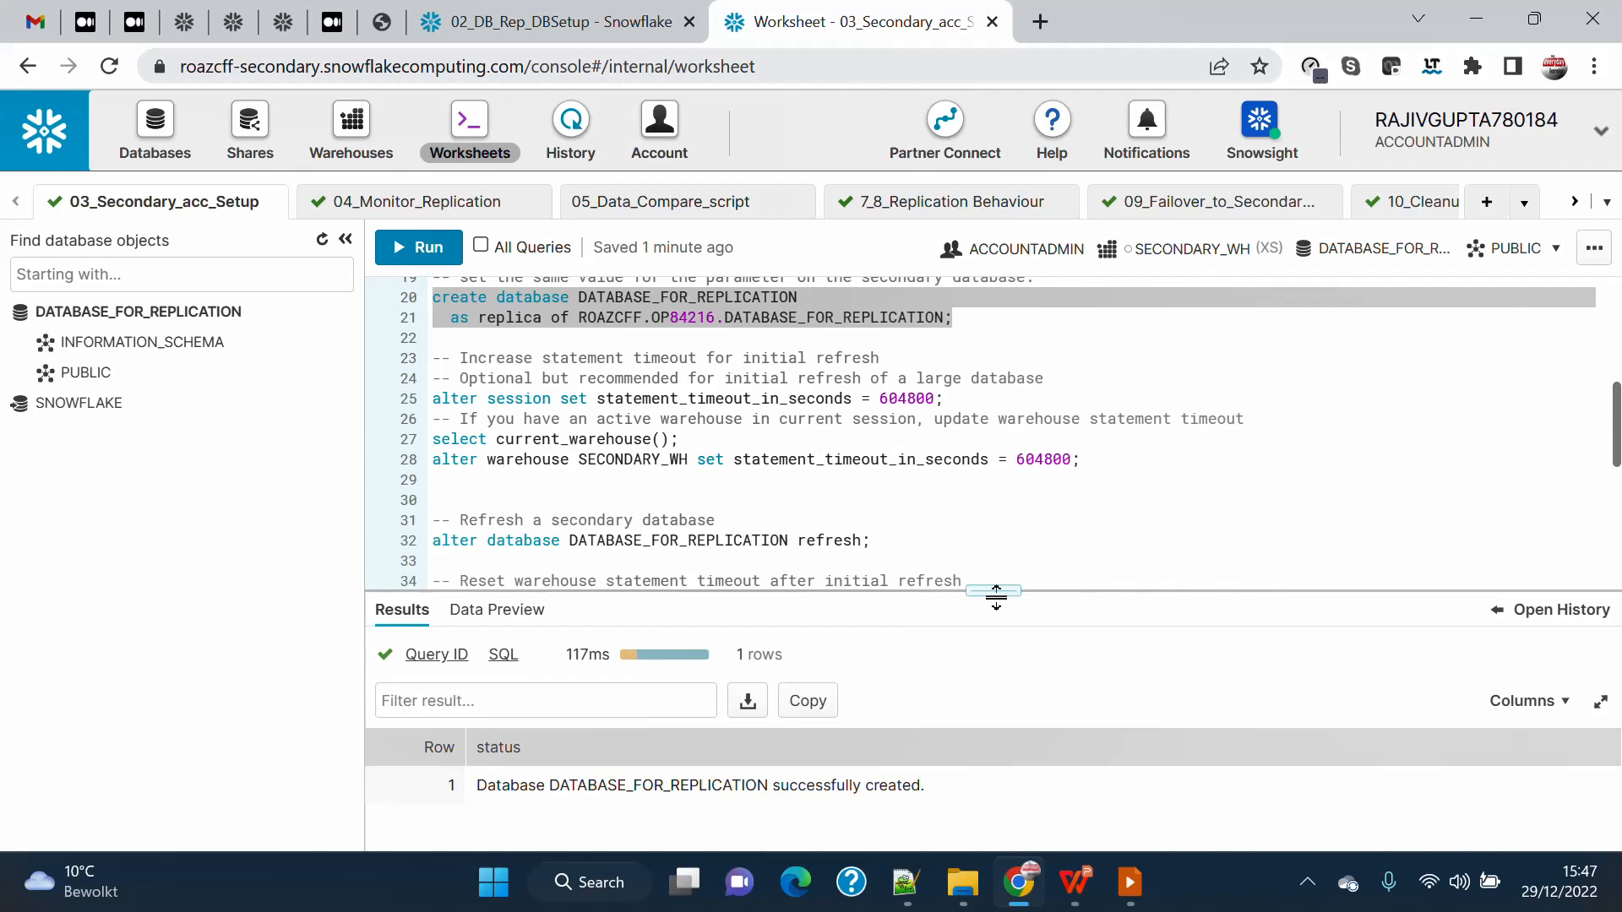
left_click_drag(996, 597, 997, 591)
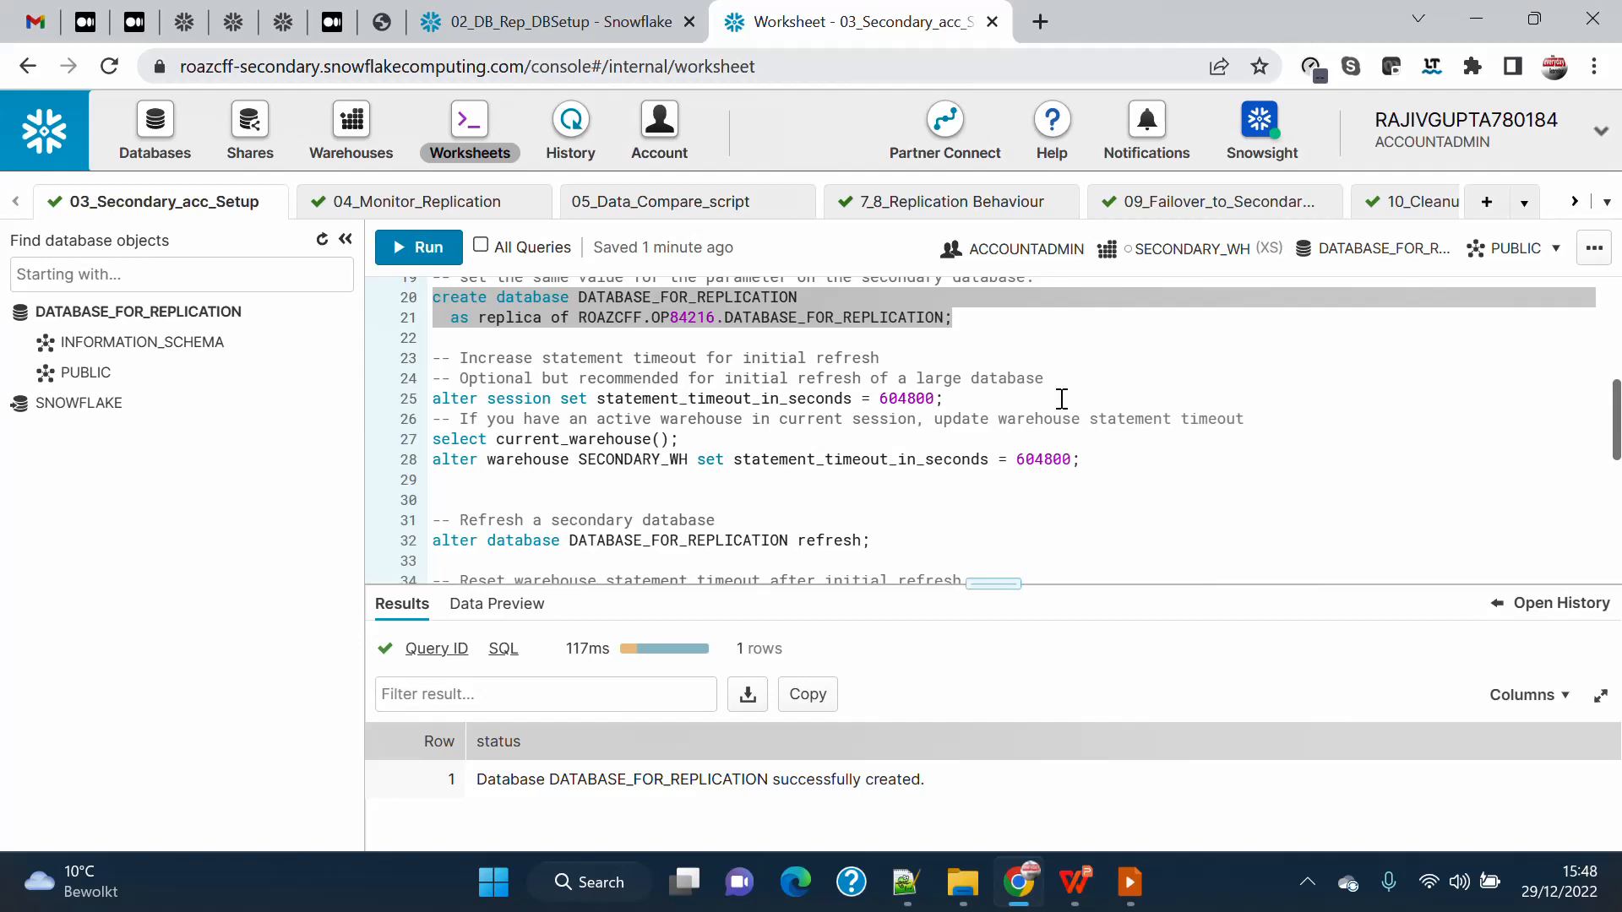
left_click(625, 461)
double_click(879, 461)
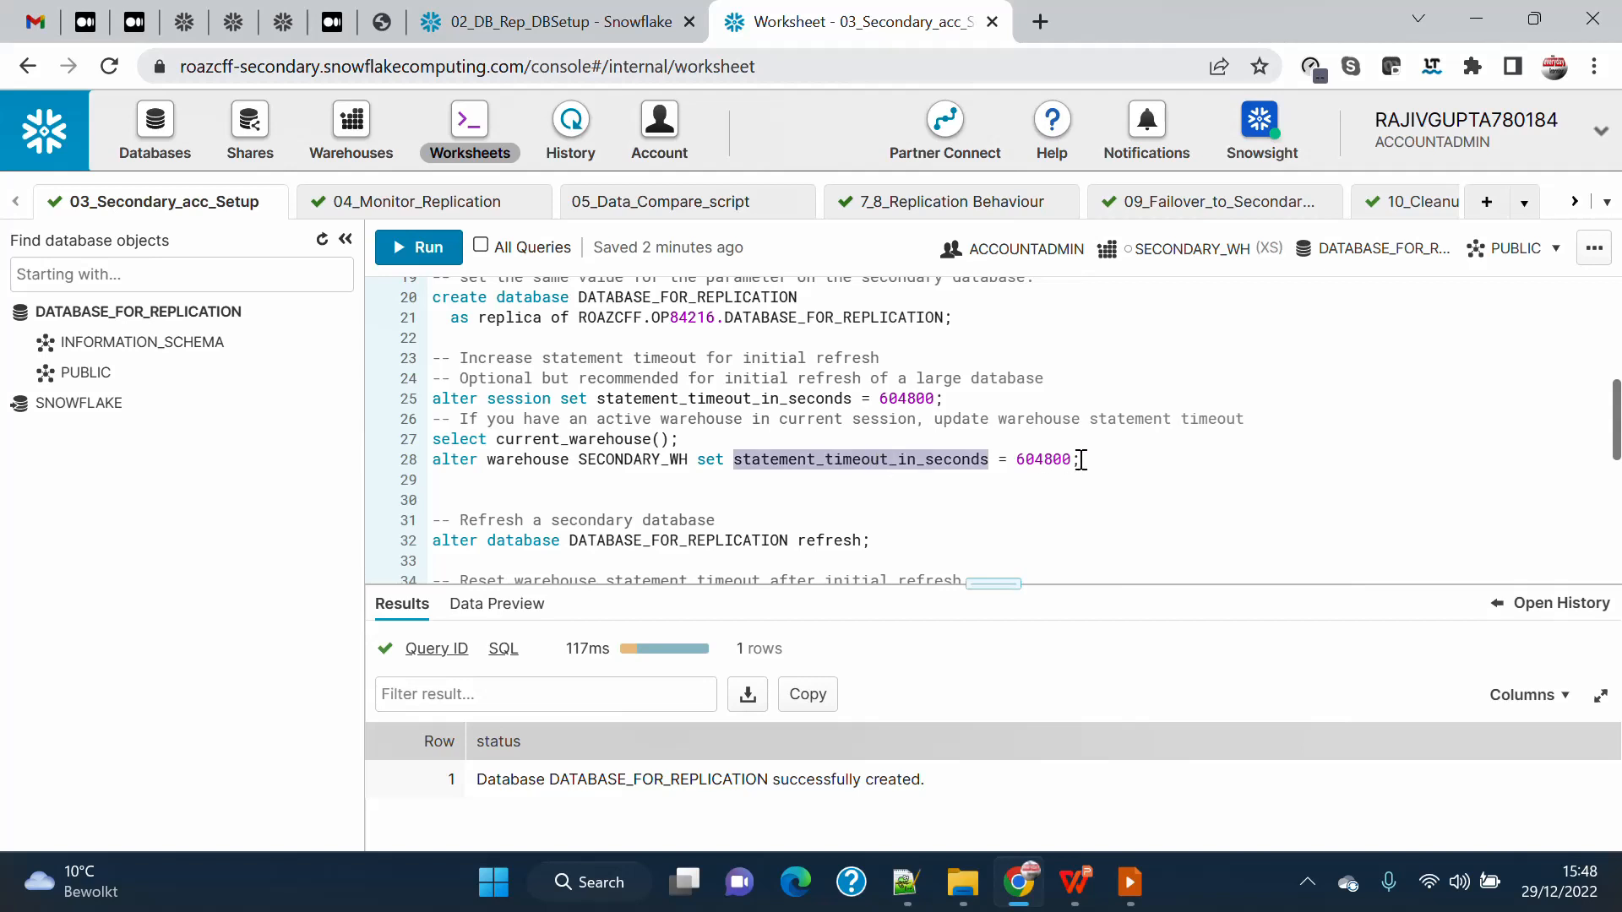
double_click(1046, 461)
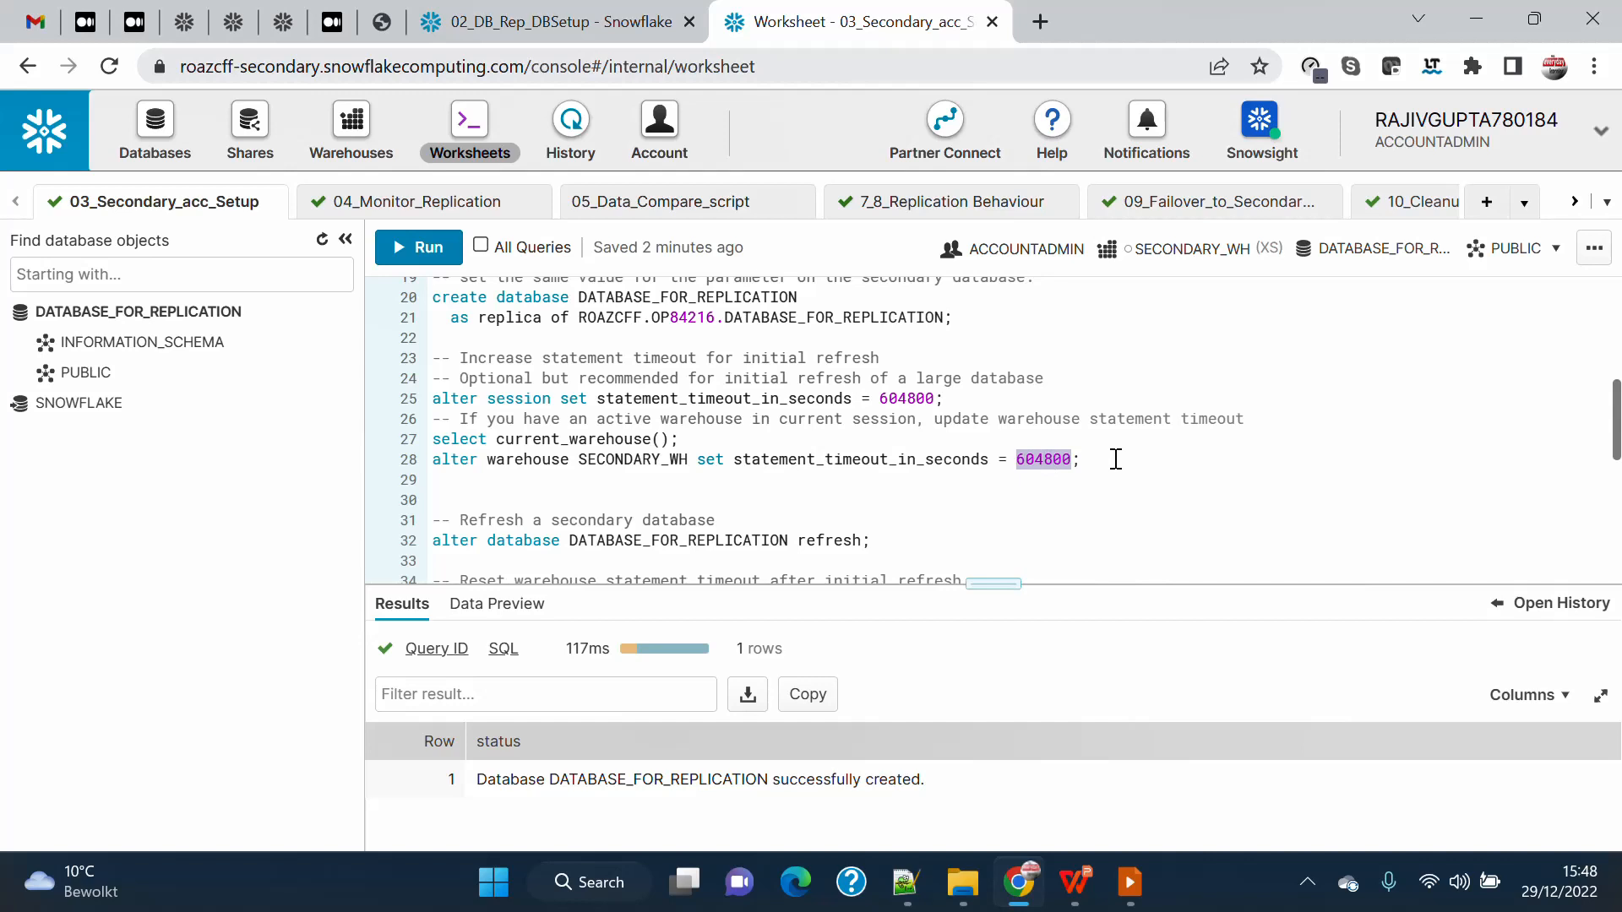
Refresh the secondary database DATABASE_FOR_REPLICATION from its primary and reload the database object list.
left_click_drag(1115, 459, 349, 450)
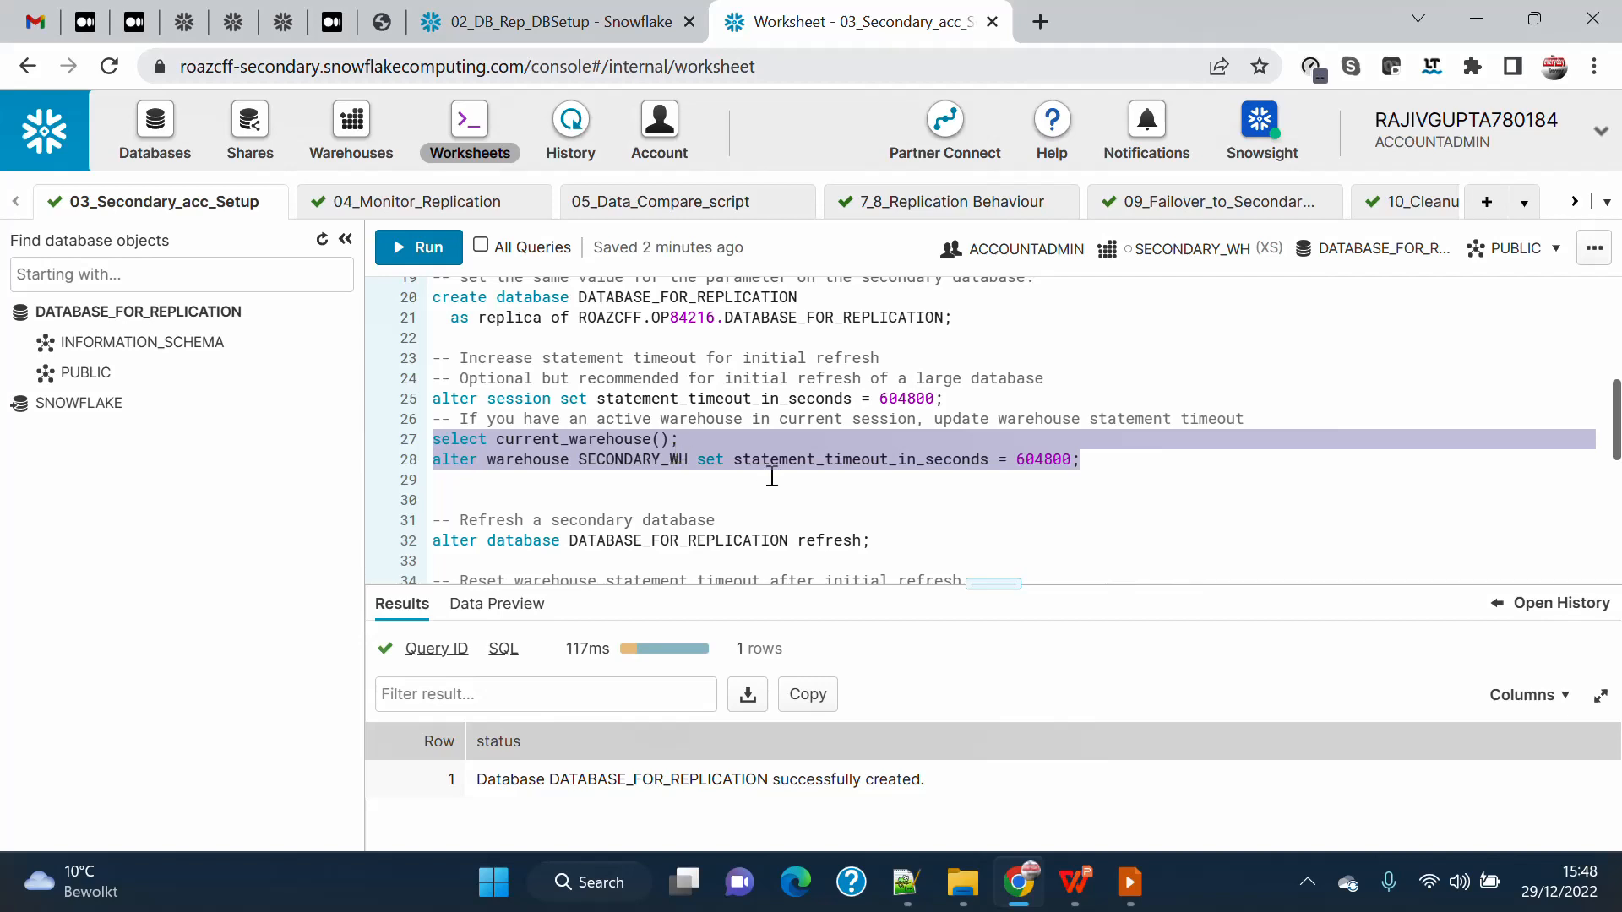
scroll(771, 477, "down", 2)
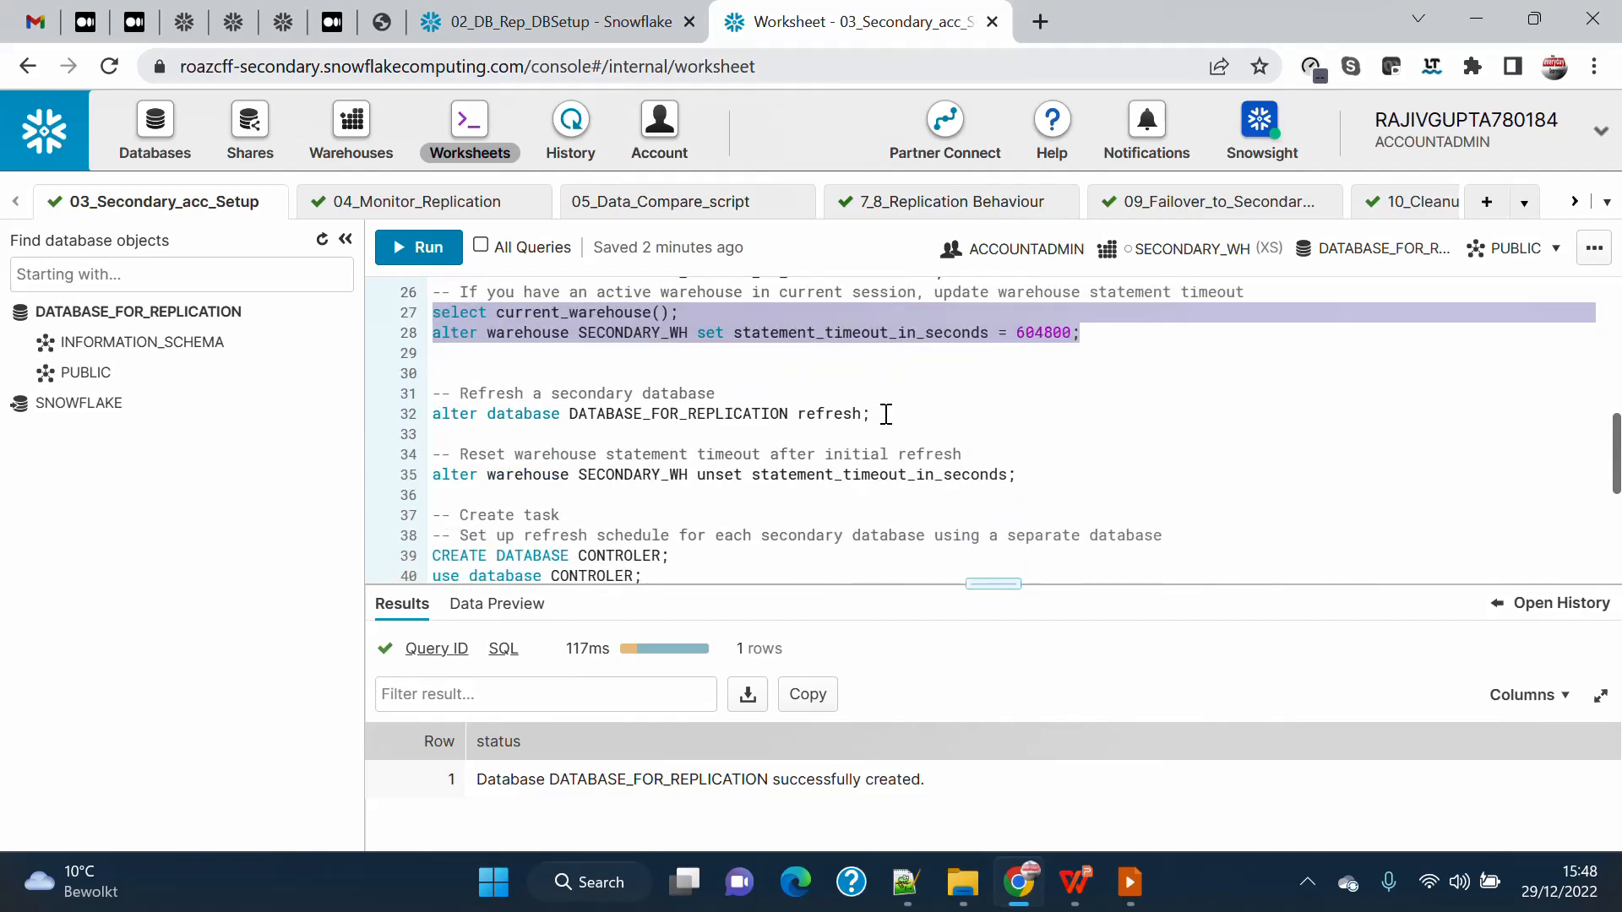
left_click_drag(886, 414, 311, 405)
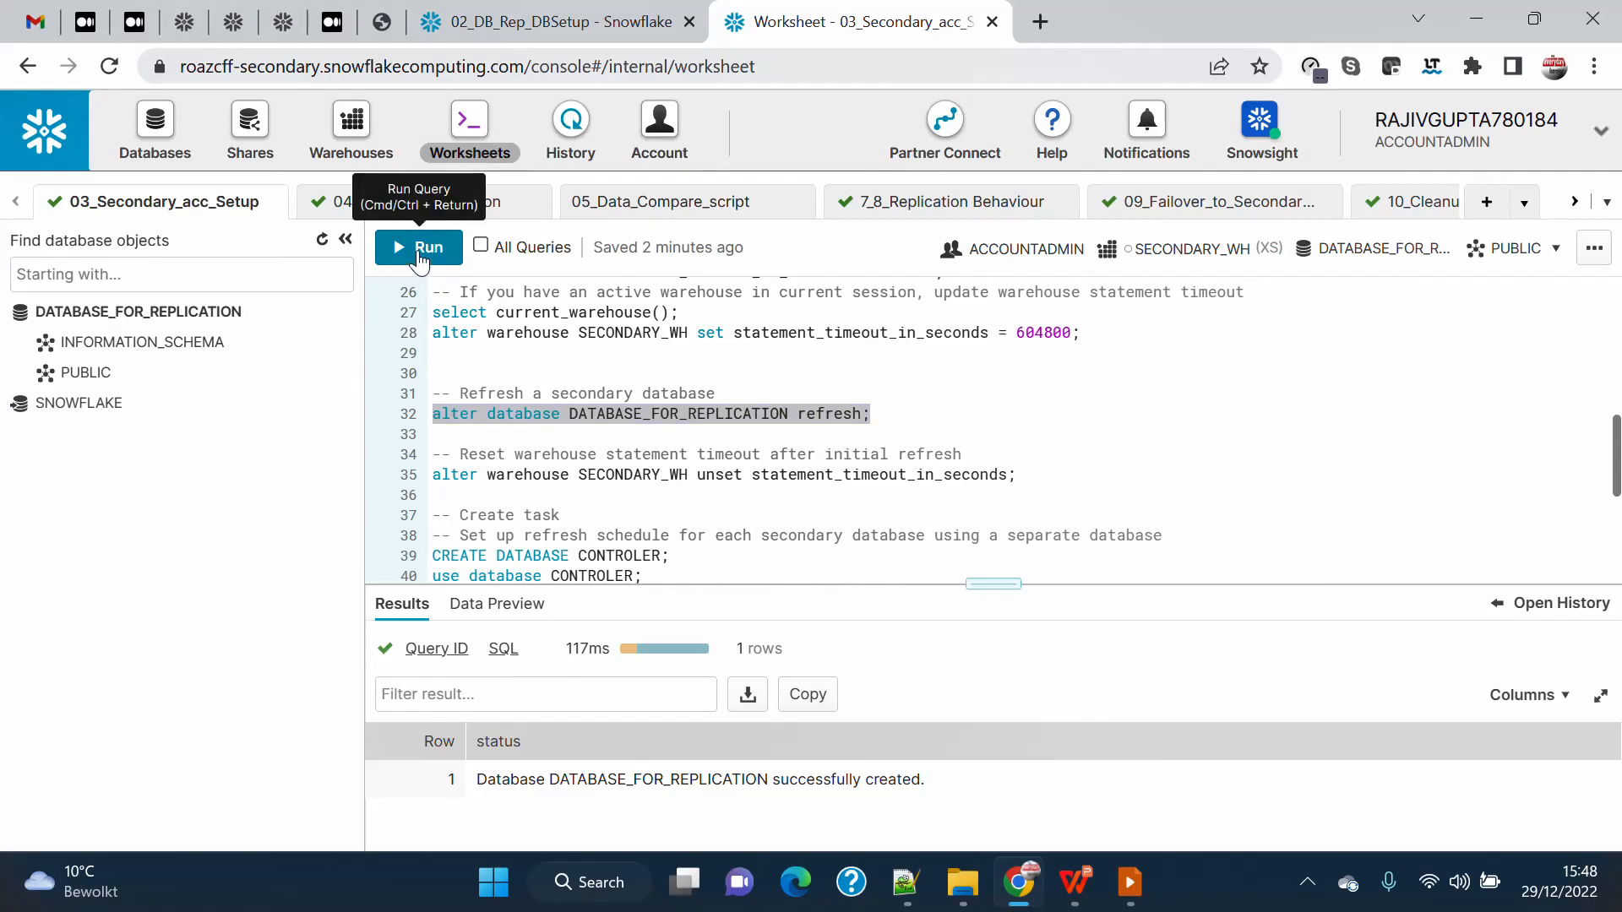
left_click(419, 253)
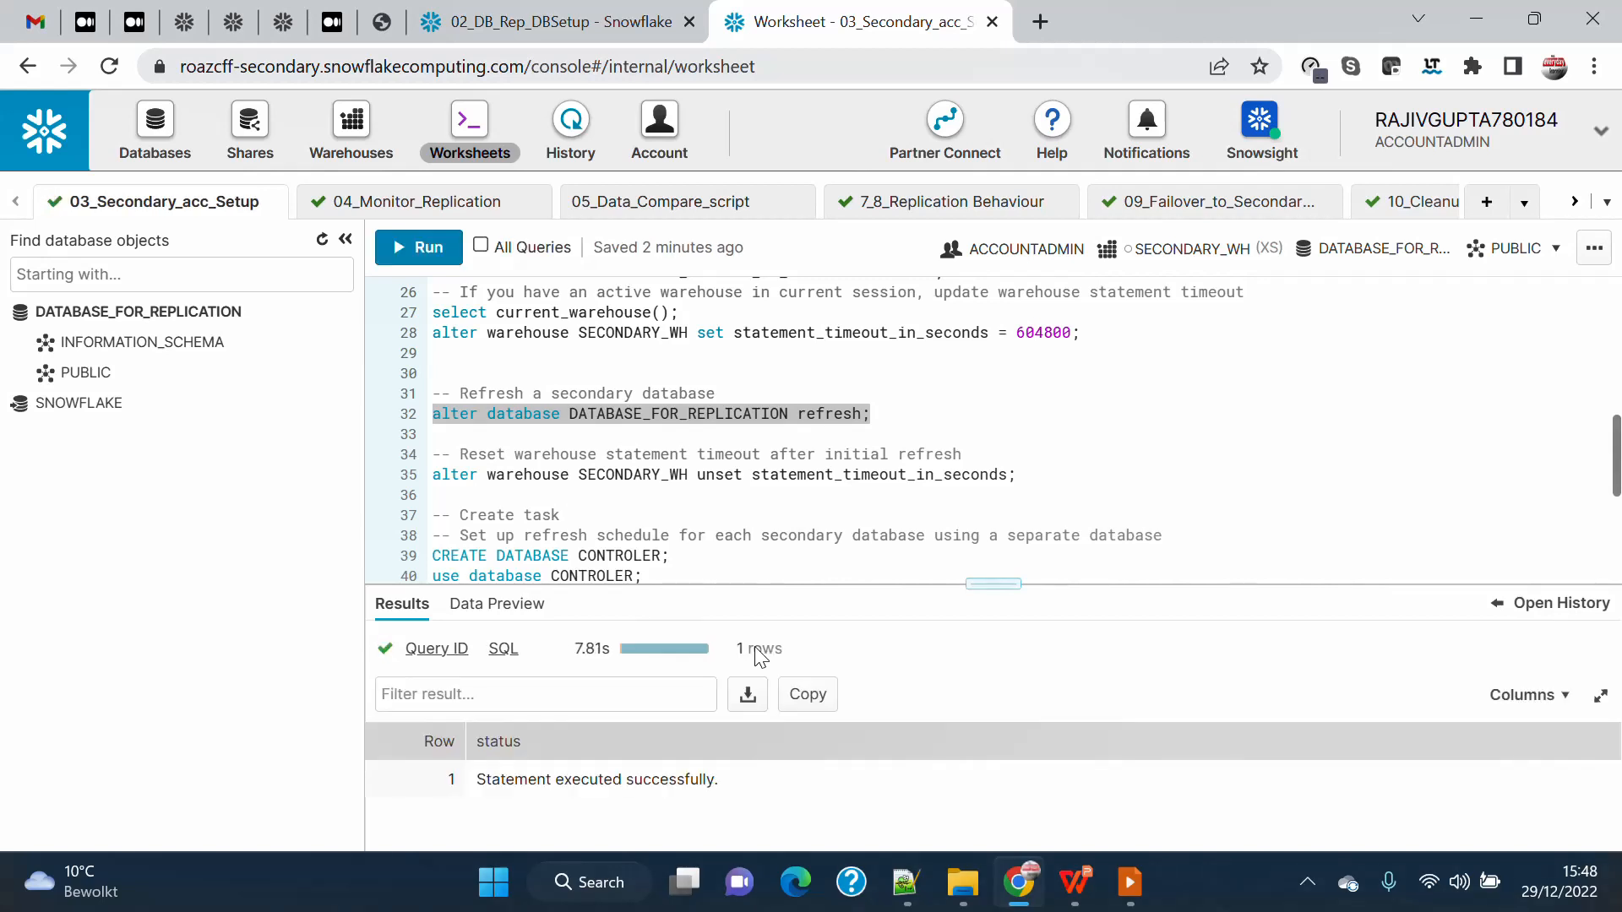
left_click(322, 239)
Preview the data of the replicated V_EMP view in SOURCESCHEMA, temporarily enlarging the preview to see all its rows.
mouse_move(81, 518)
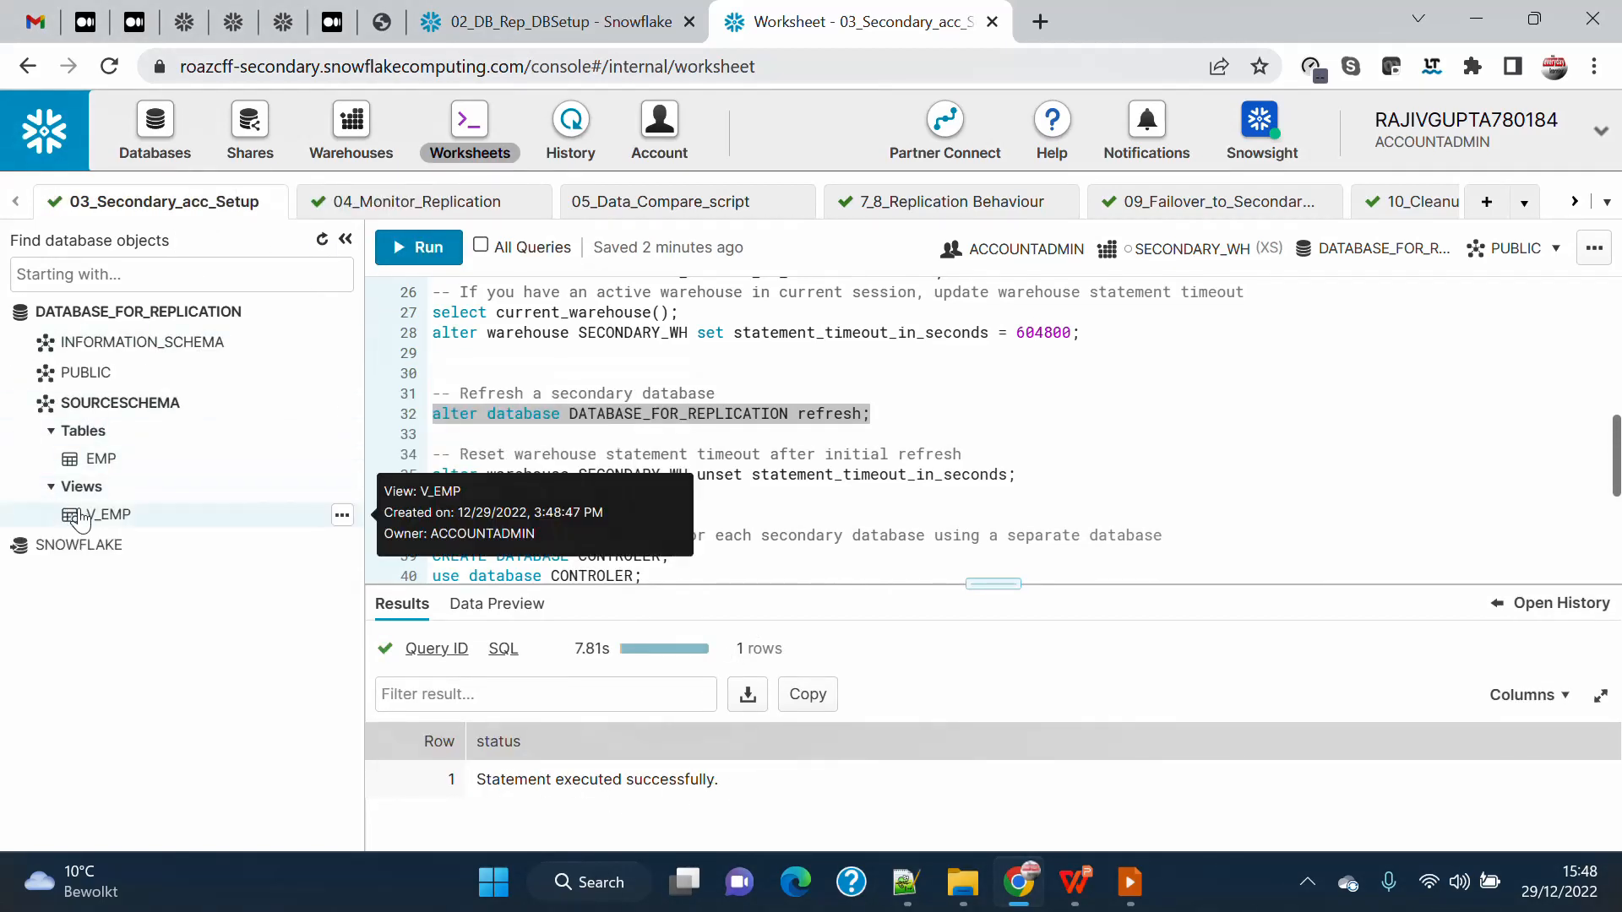
mouse_move(135, 467)
left_click(342, 514)
left_click(275, 555)
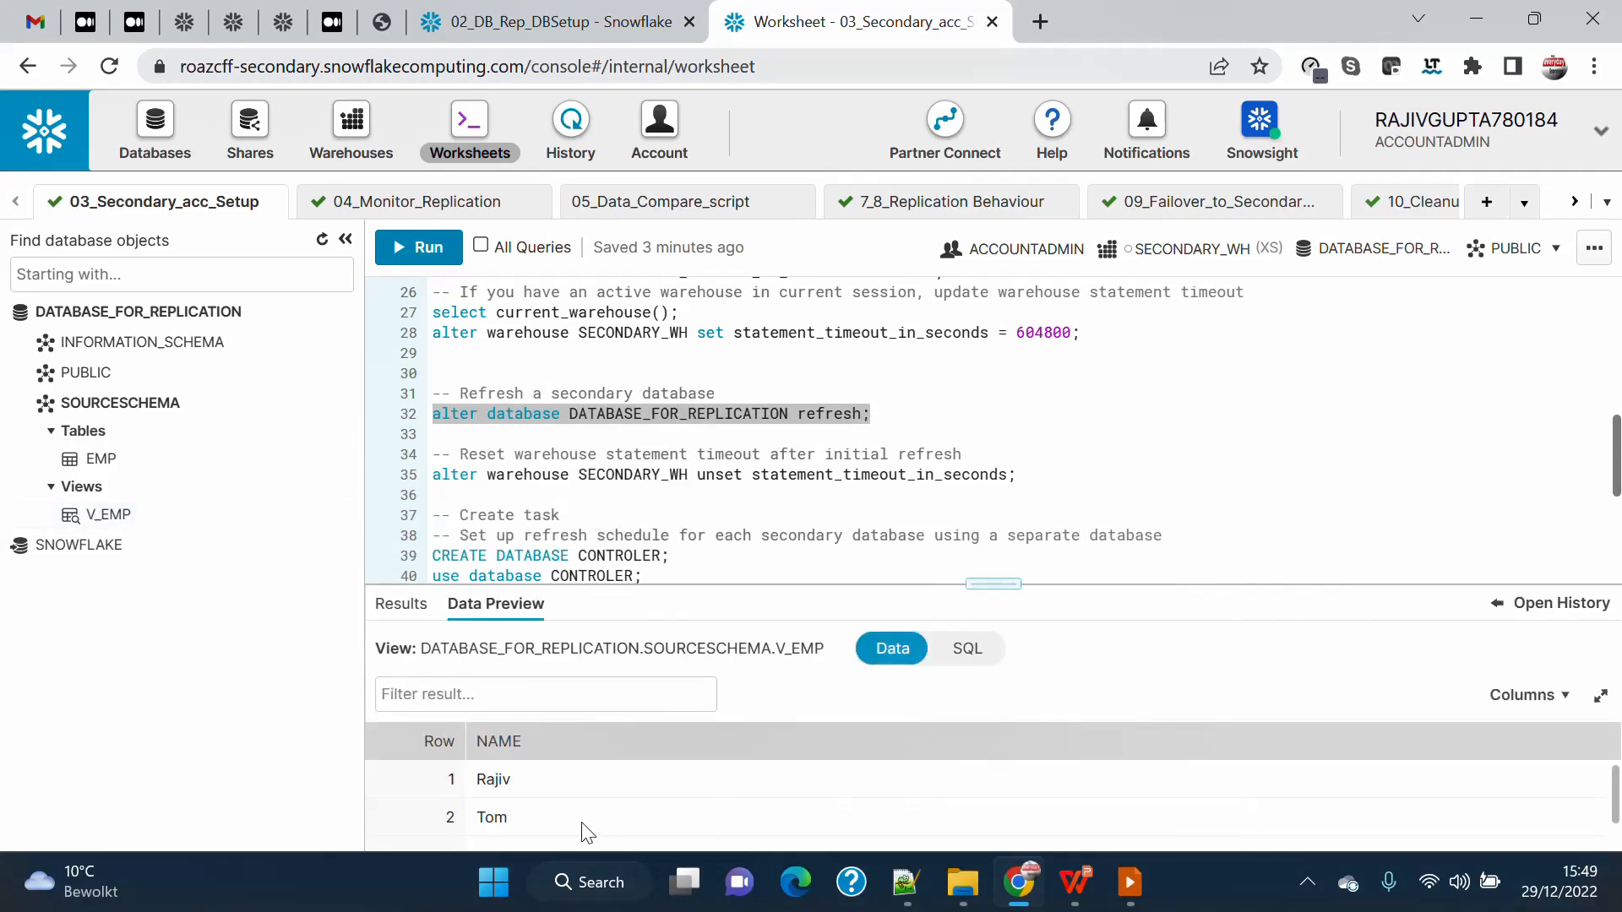
left_click_drag(994, 584, 995, 424)
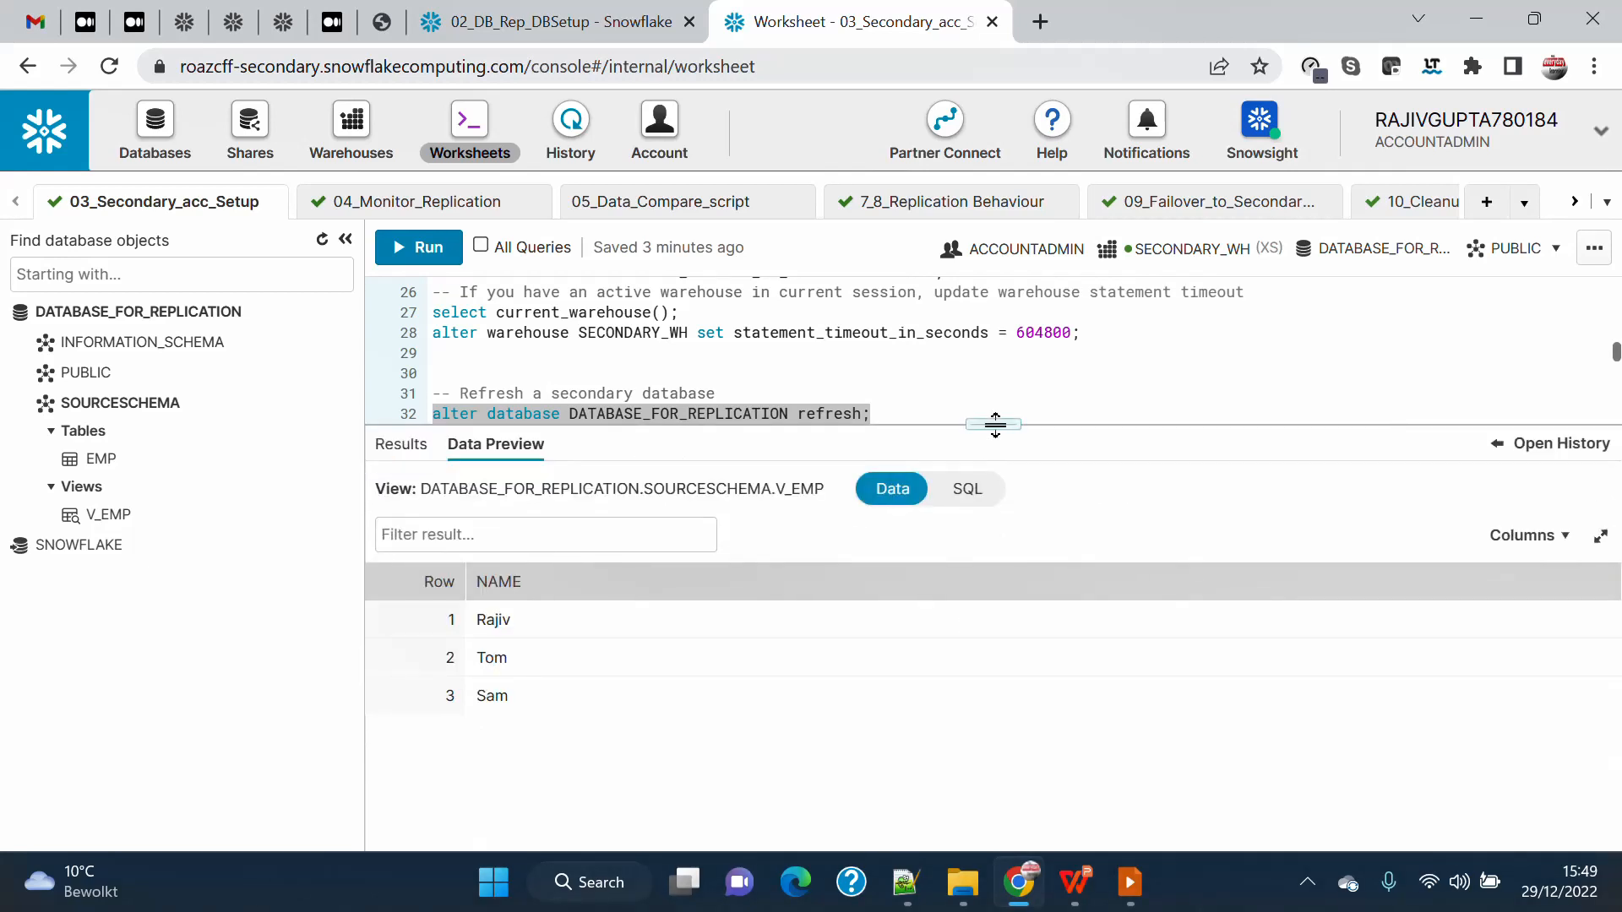
left_click_drag(995, 425, 1002, 636)
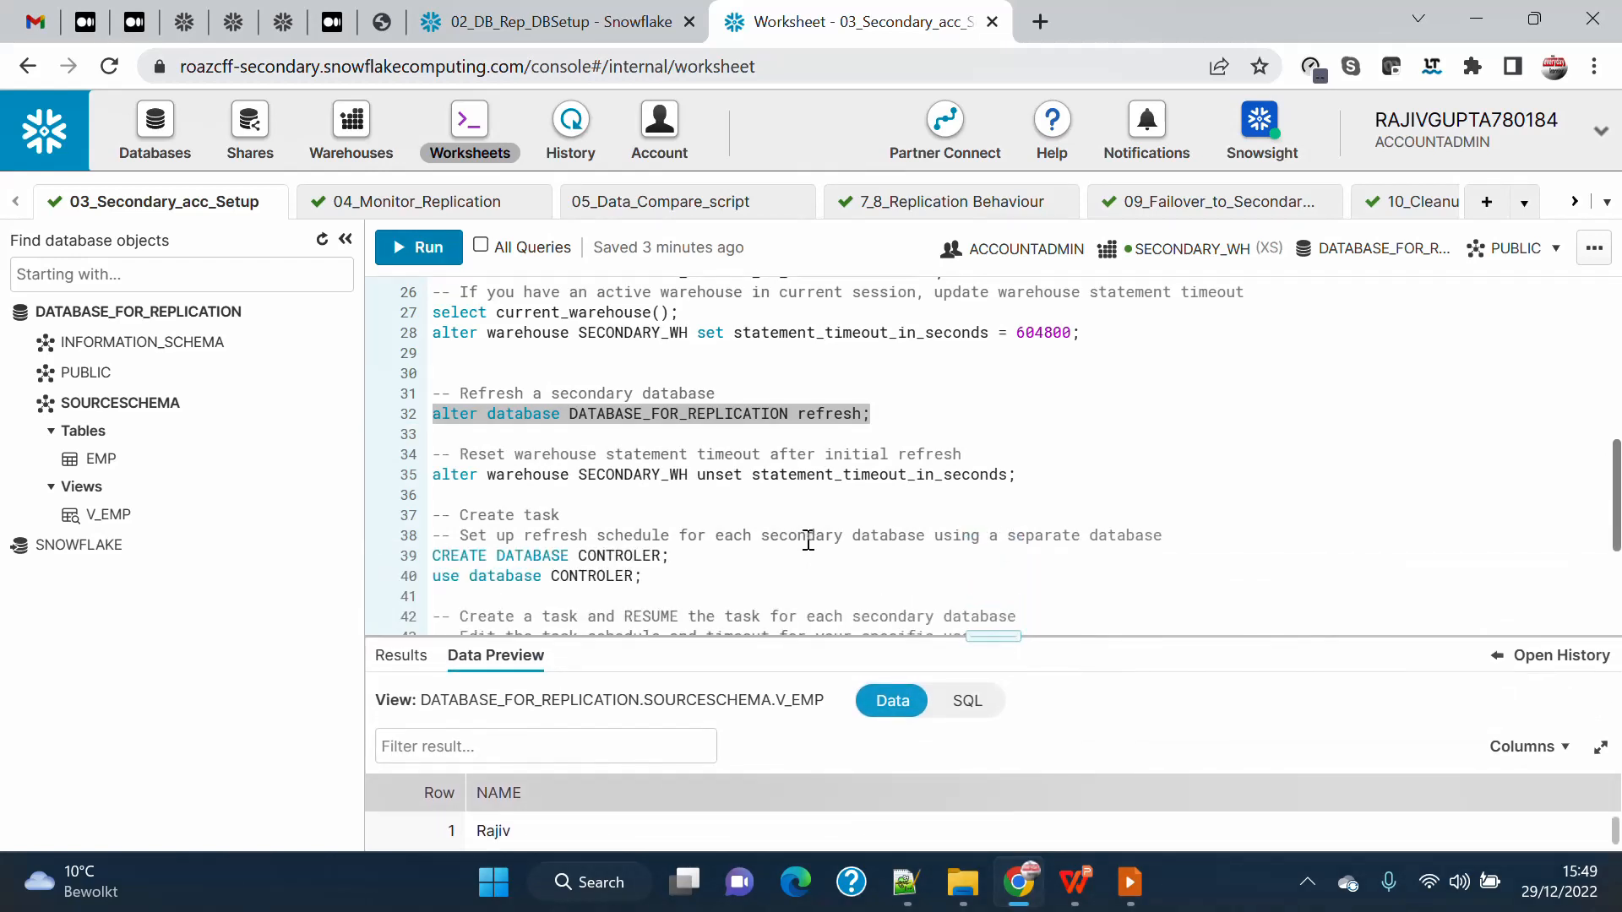
Add the statement show stages; below the secondary database refresh command, run it and give its results more room.
left_click(1050, 473)
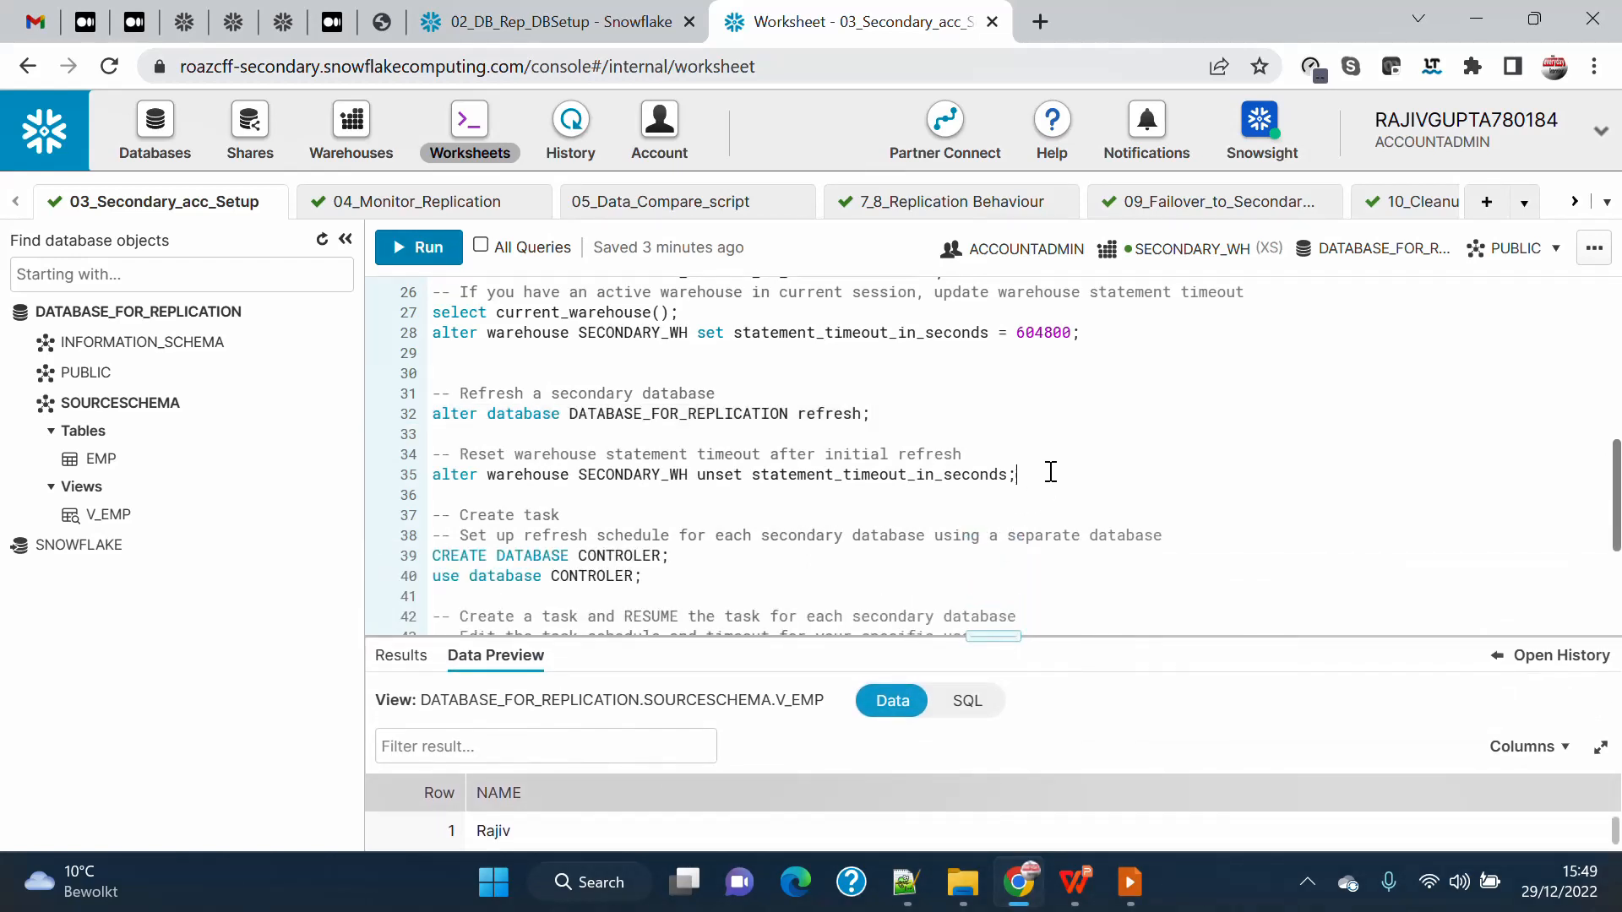
left_click(893, 417)
key("Return")
key("Return")
key("Return")
type("sho")
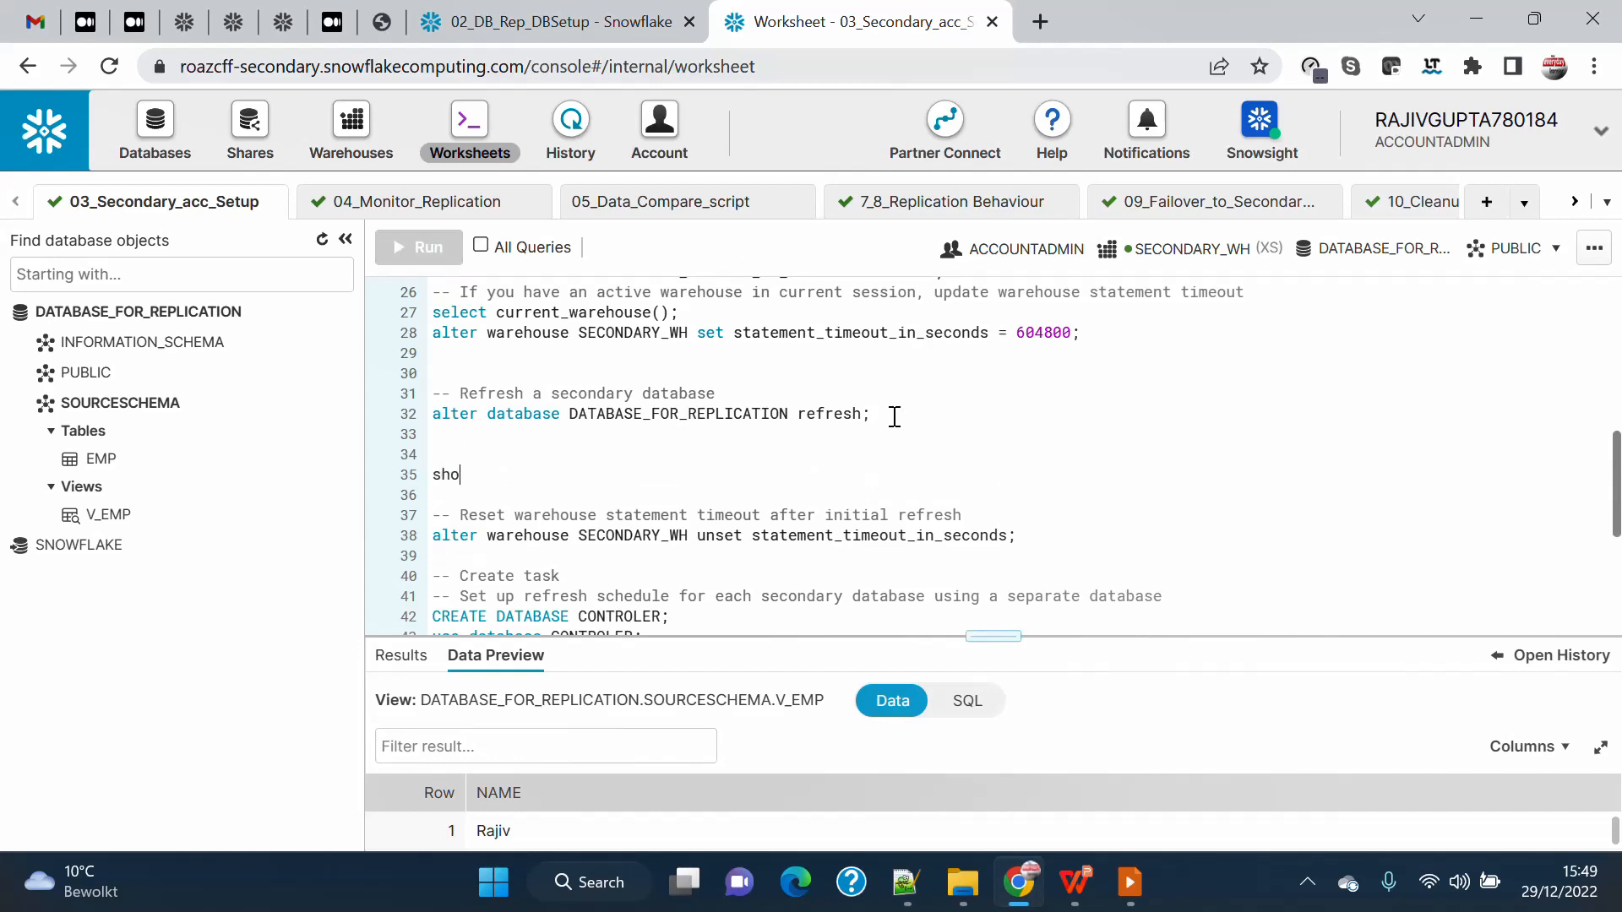
type("w stages;")
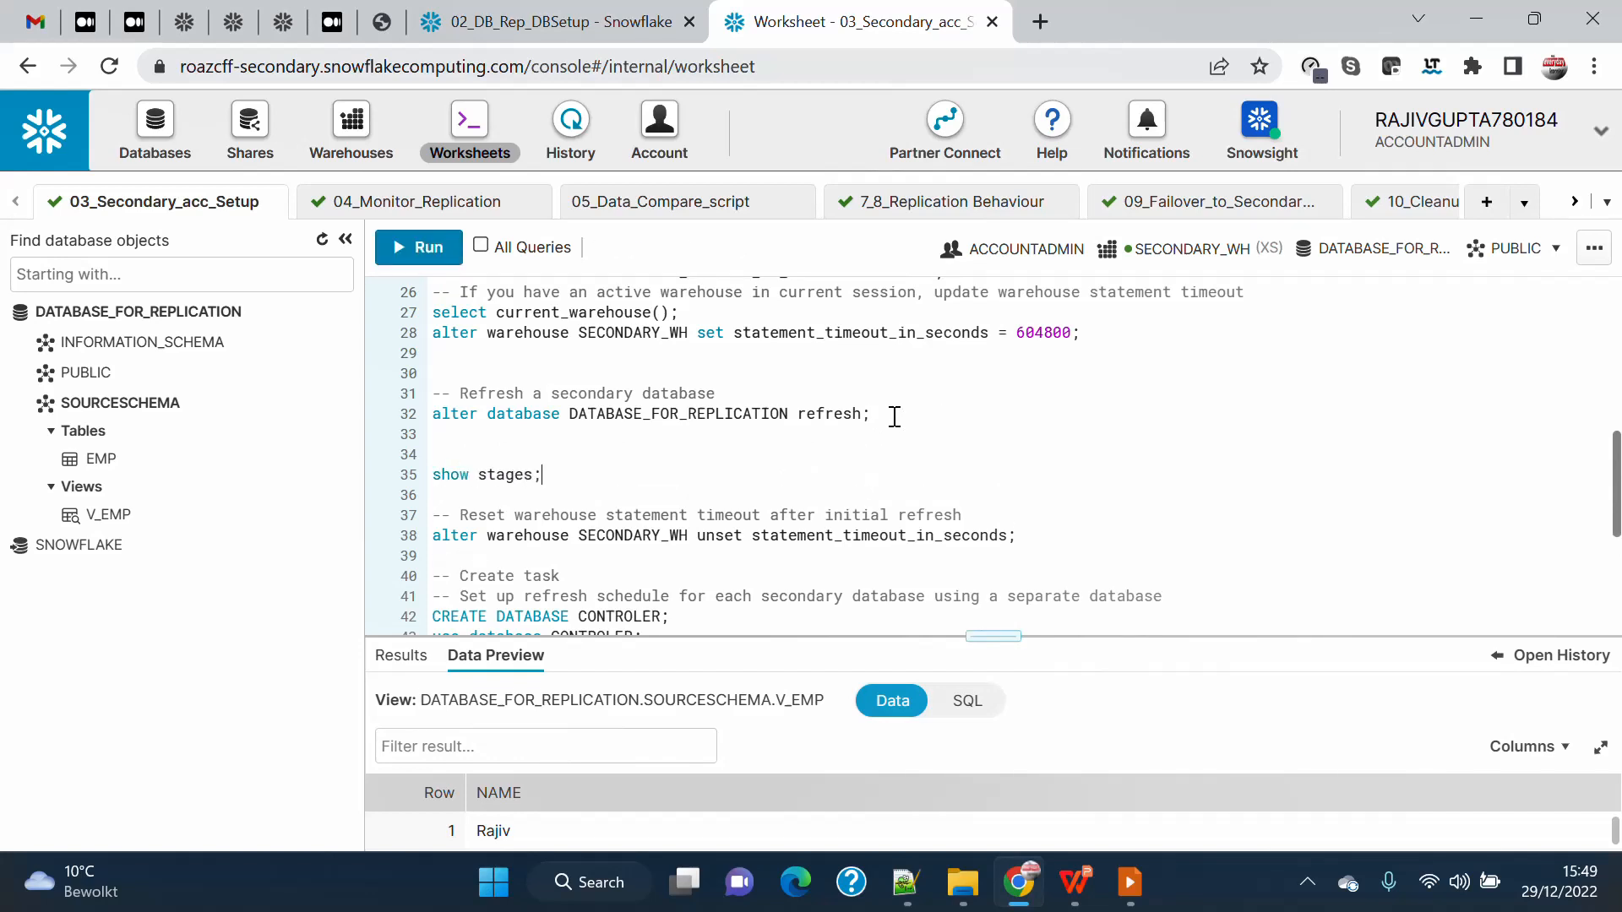
key("shift+Home")
key("ctrl+Return")
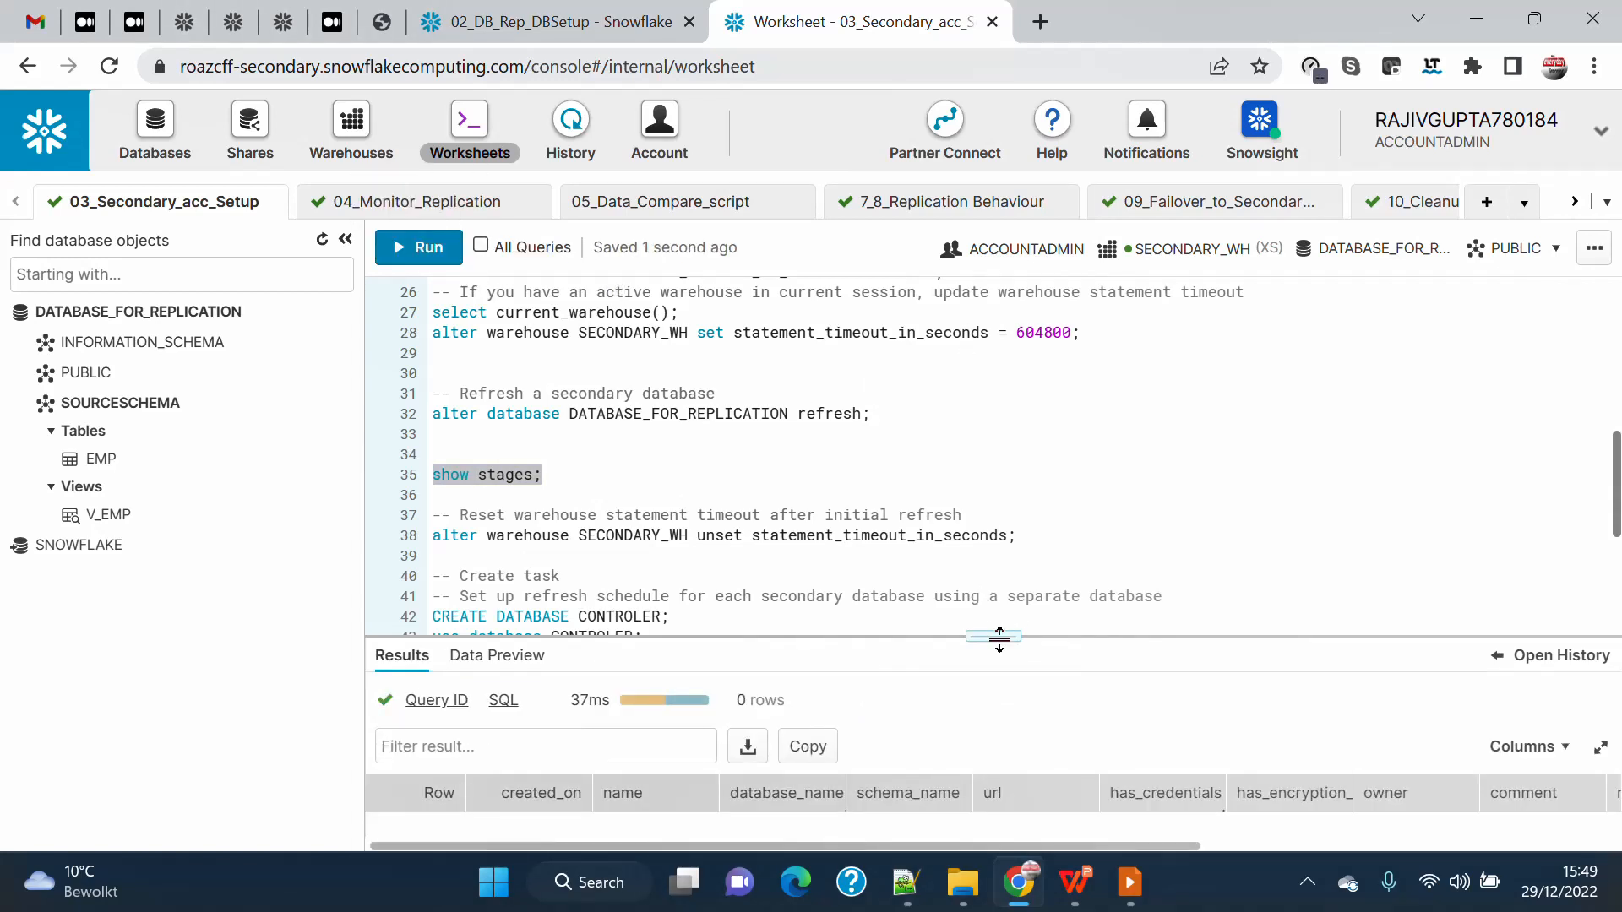
left_click_drag(1000, 639, 1000, 584)
Tidy the spacing around the show stages statement, adding a blank line below it and removing one above it.
left_click(555, 482)
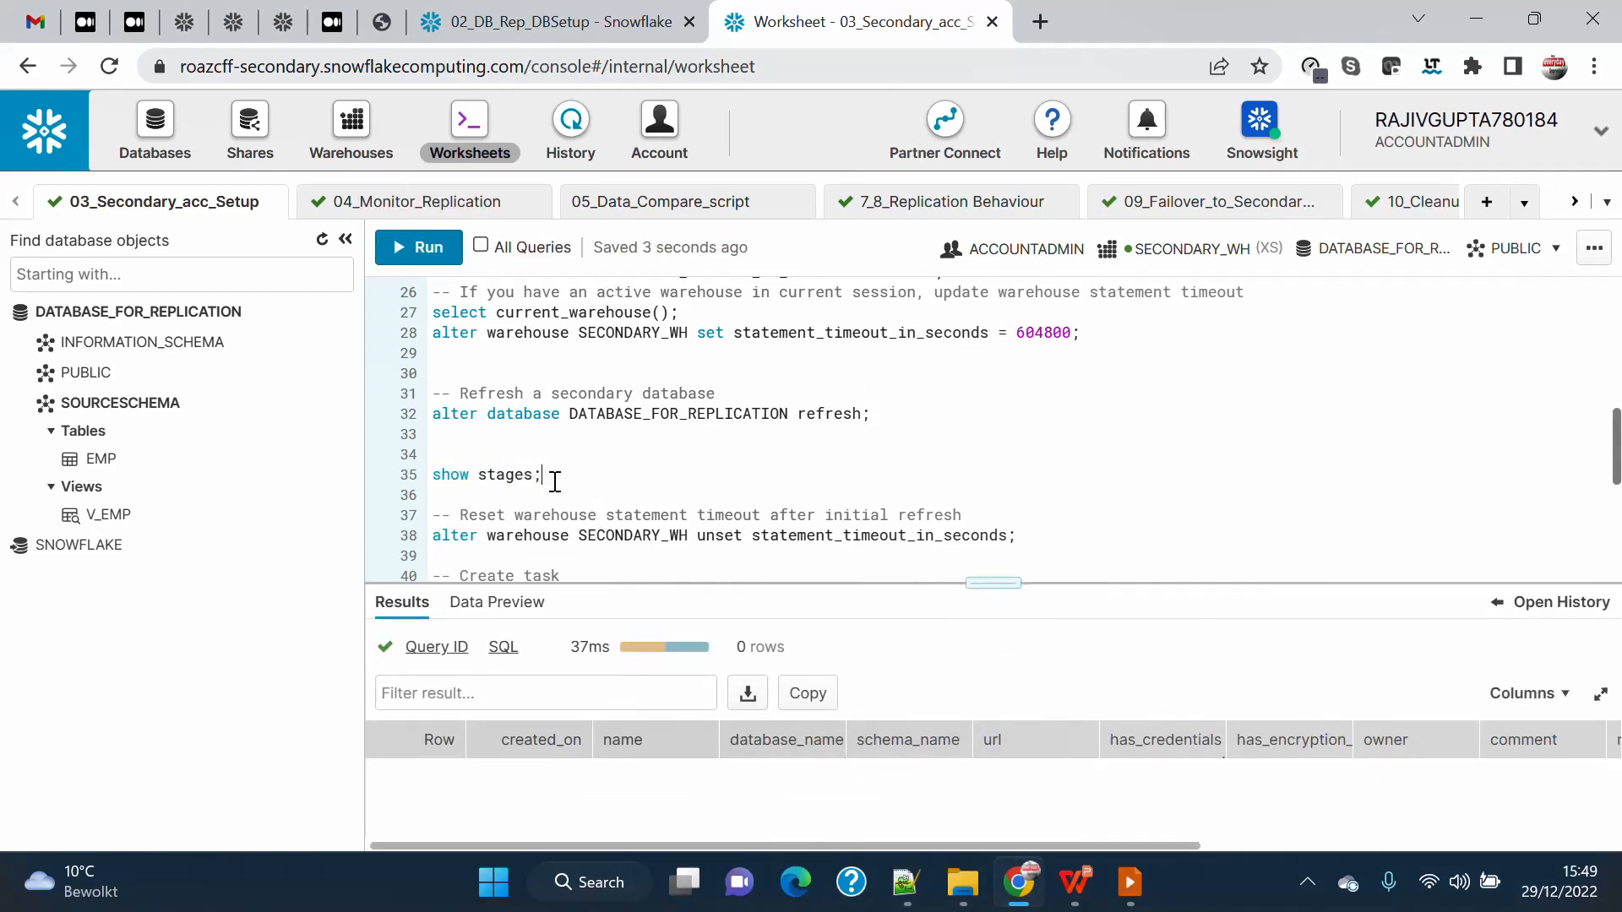
key("Return")
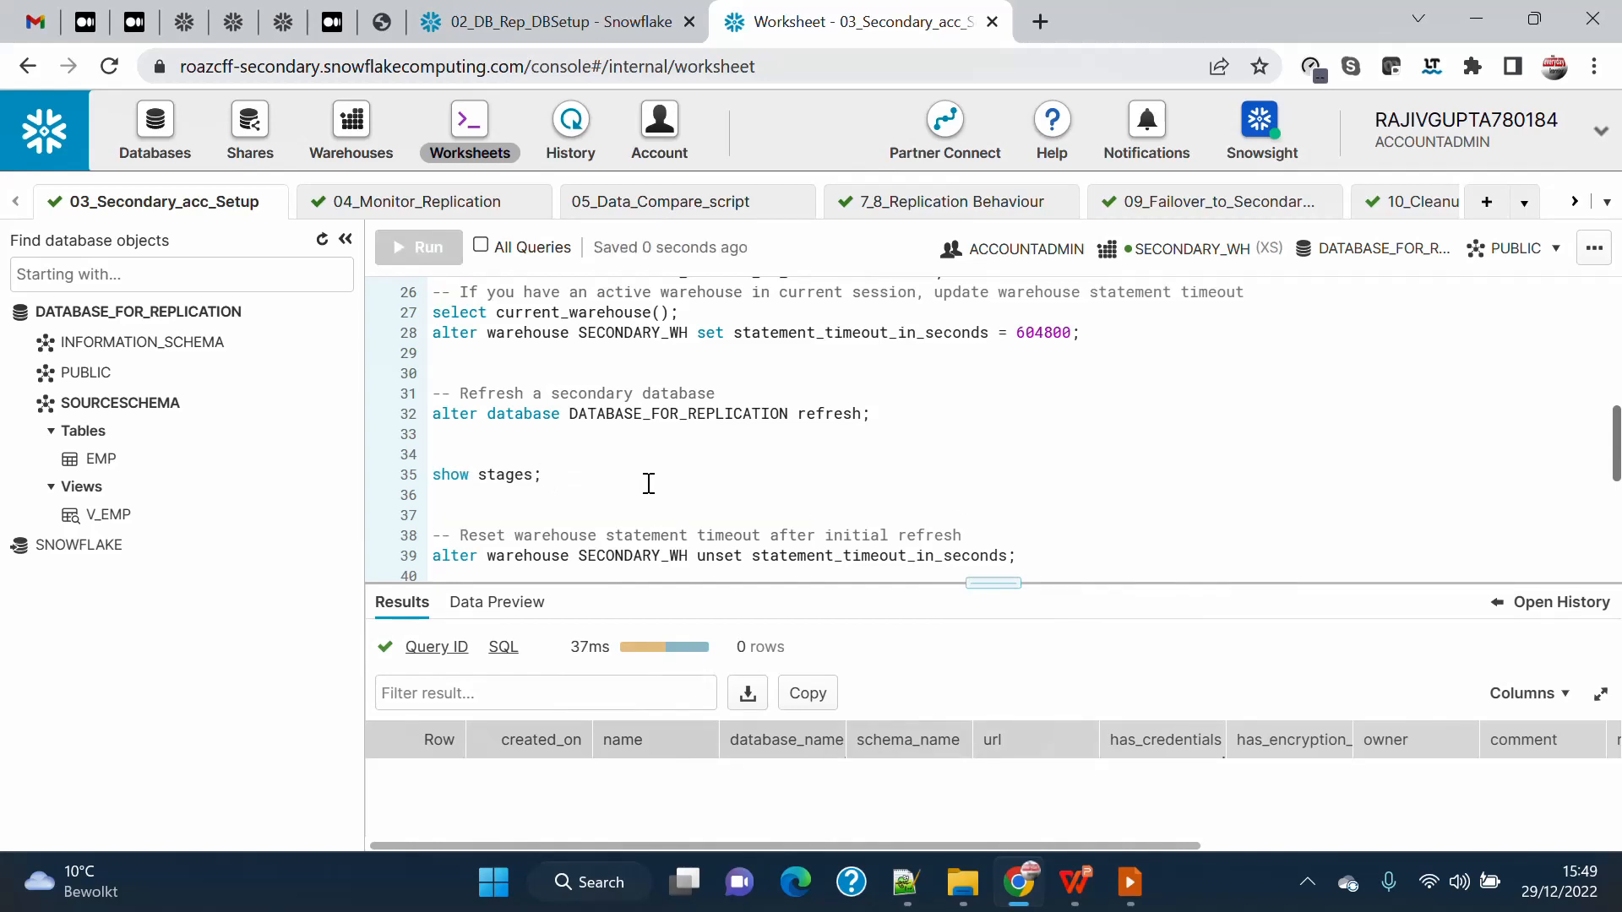
left_click(442, 434)
key("Delete")
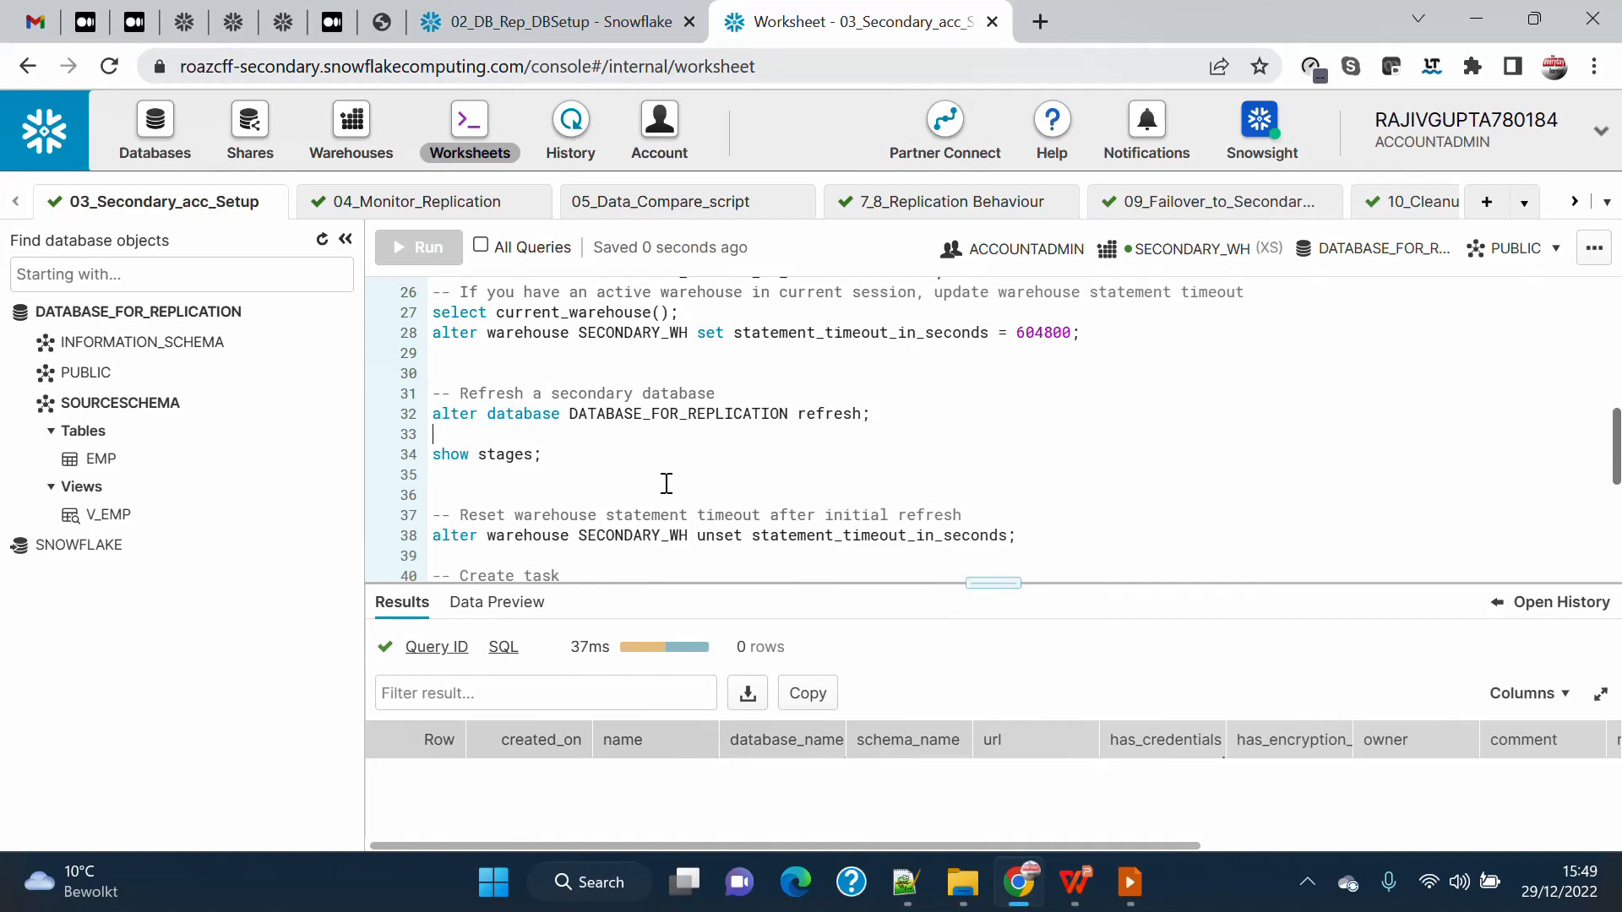
Switch to the presentation slide outlining the replication tasks for the primary and secondary accounts.
left_click(1130, 882)
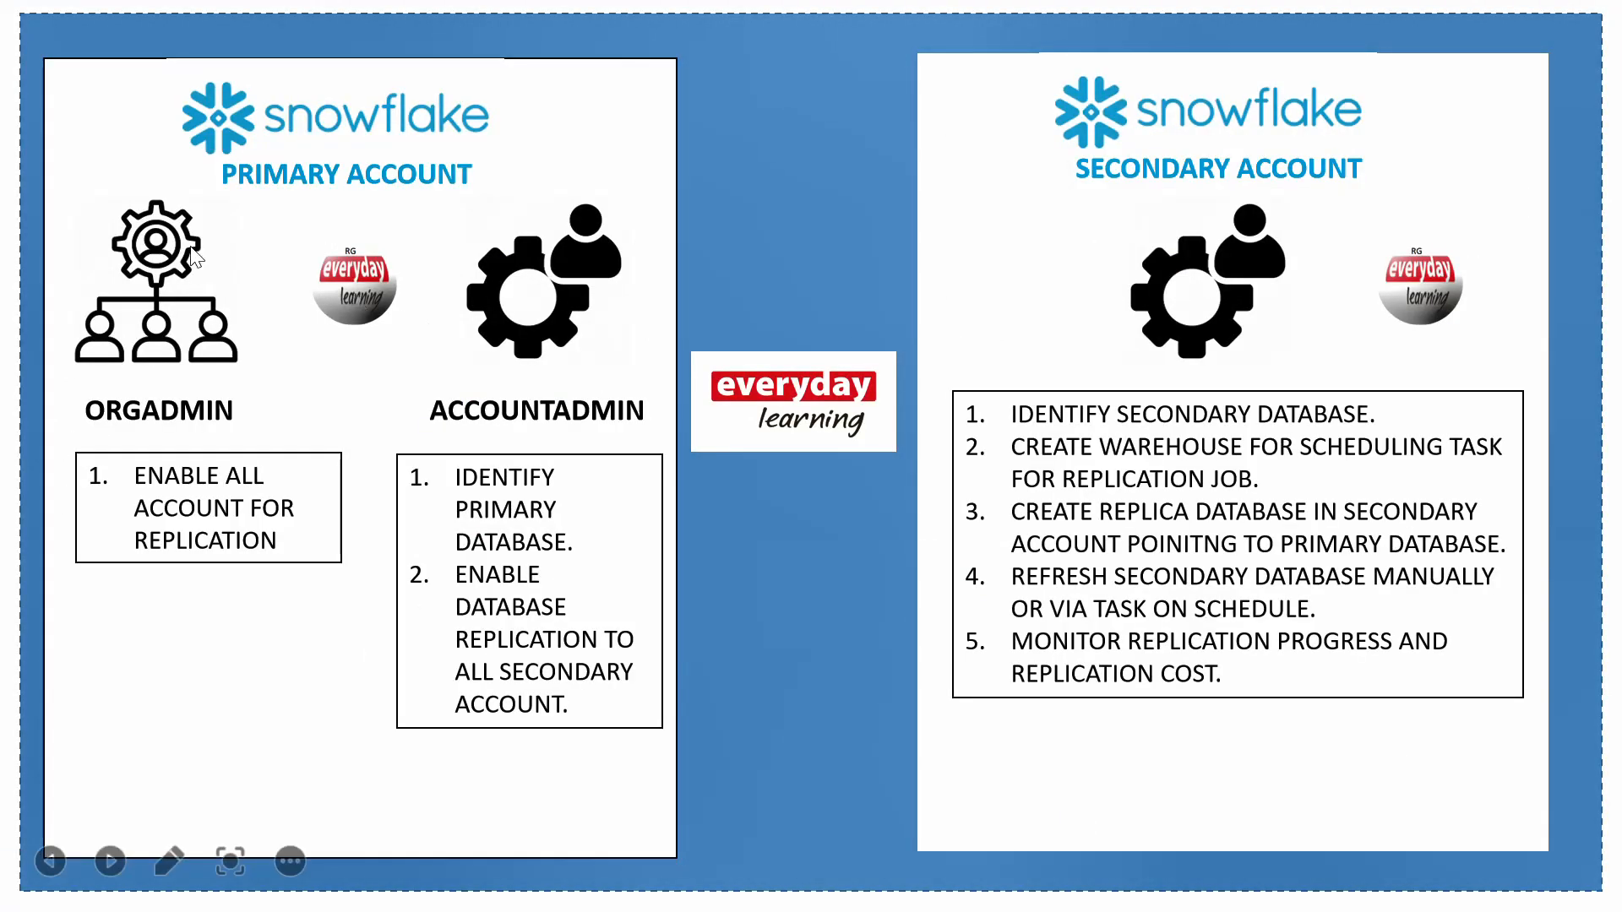